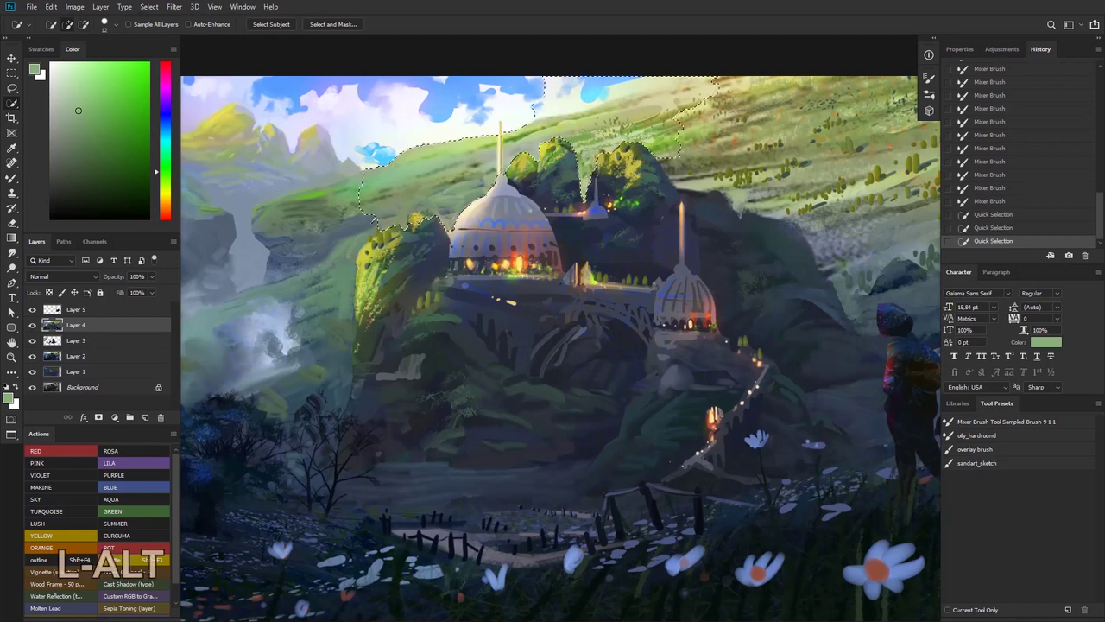
- Quick-select the sunlit green hillside behind the domes, including its left slope, while keeping the rocky mound and trees out
{"action": "left_click_drag", "start_coordinate": [667, 138], "coordinate": [696, 169]}
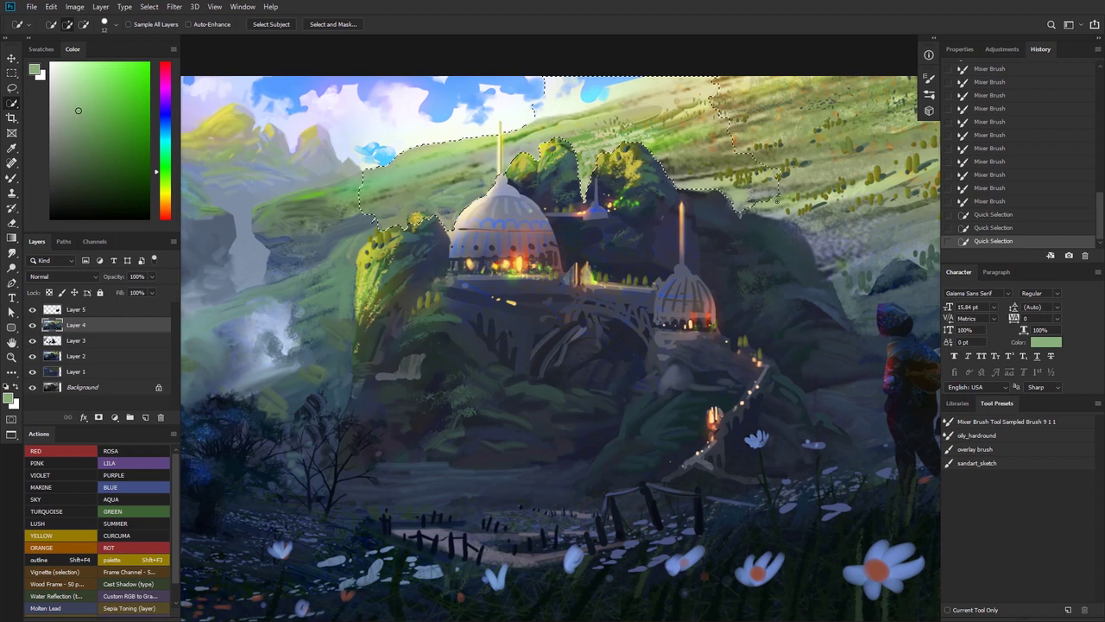
{"action": "left_click_drag", "start_coordinate": [777, 200], "coordinate": [729, 121]}
{"action": "left_click_drag", "start_coordinate": [787, 154], "coordinate": [898, 172]}
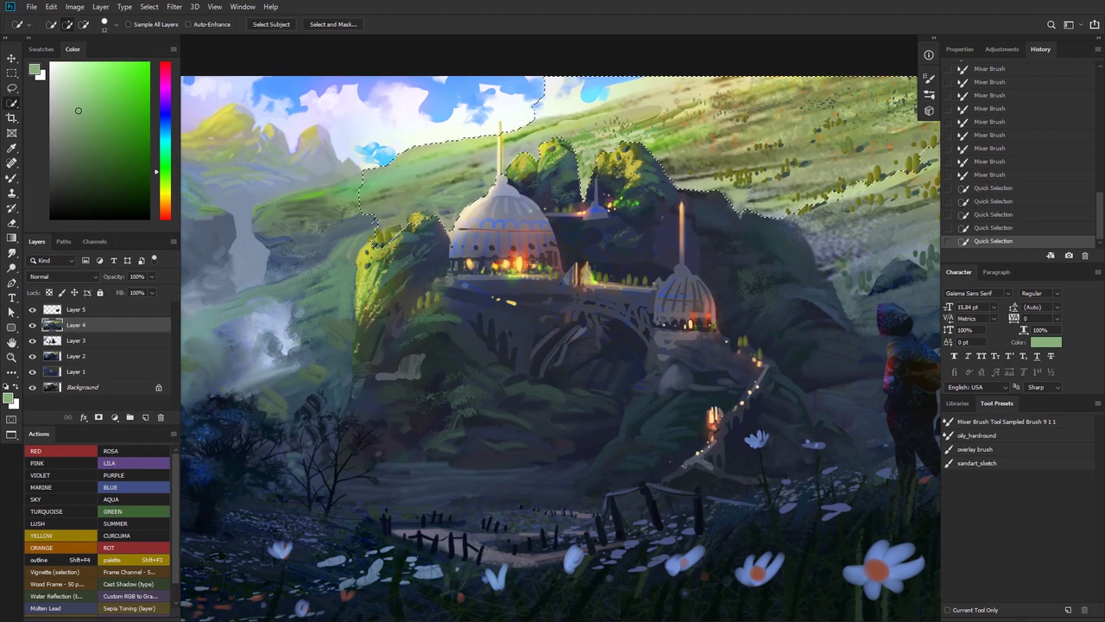
{"action": "key", "text": "ctrl+z"}
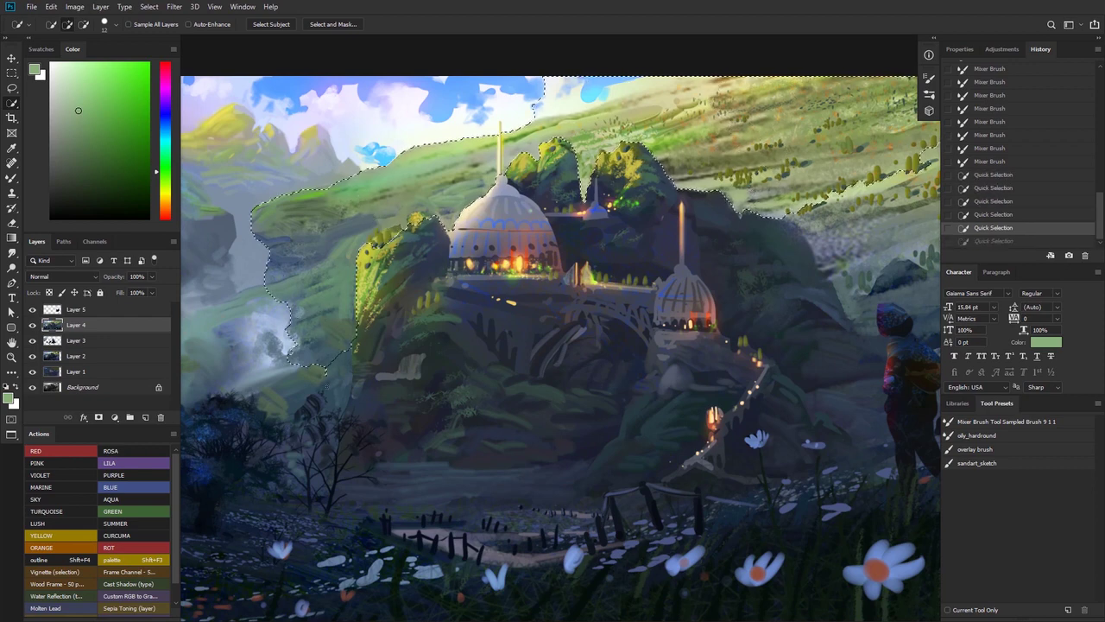
{"action": "left_click", "coordinate": [361, 284], "text": "alt"}
{"action": "left_click", "coordinate": [359, 285], "text": "alt"}
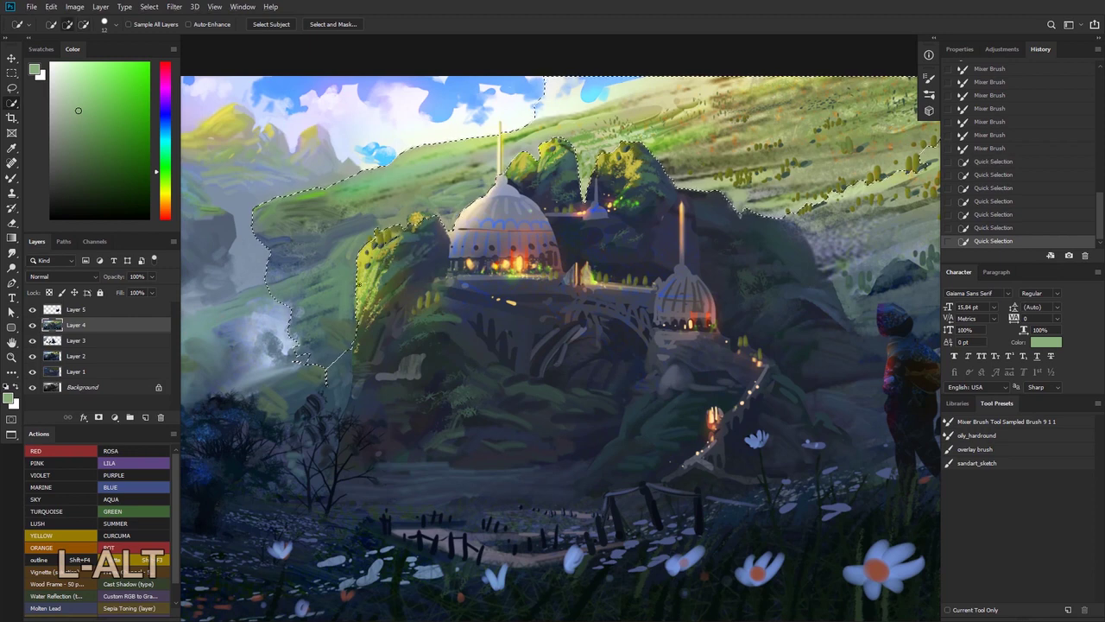
{"action": "left_click", "coordinate": [231, 357]}
- Make a Mixer Brush stroke near the hillside ridge, switch to a soft Overlay brush, and undo its first stroke
{"action": "key", "text": "b"}
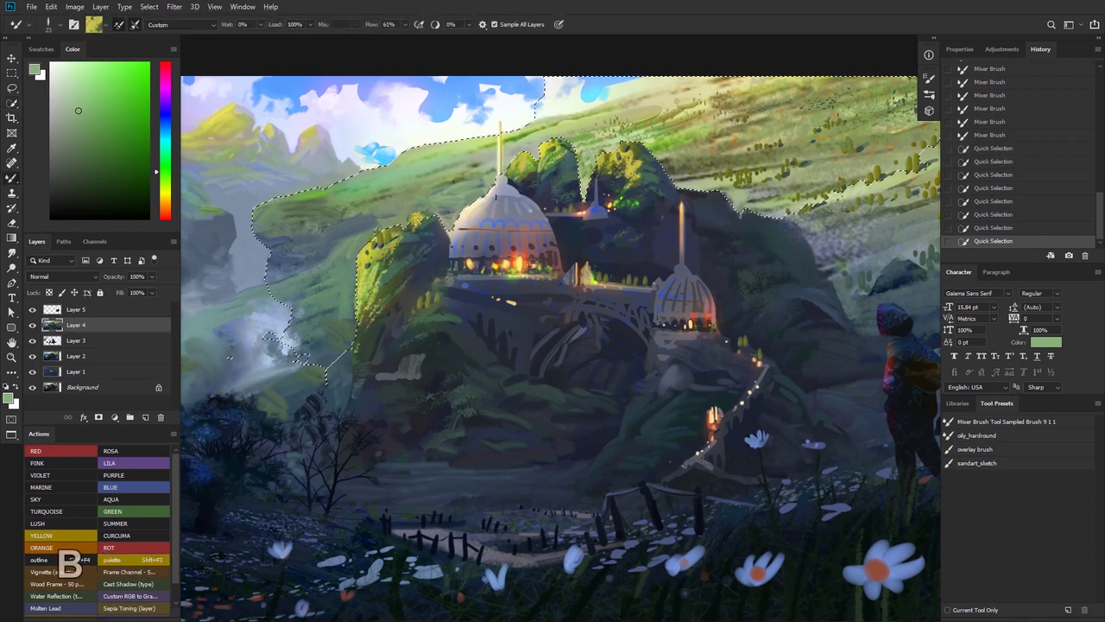
{"action": "key", "text": "alt"}
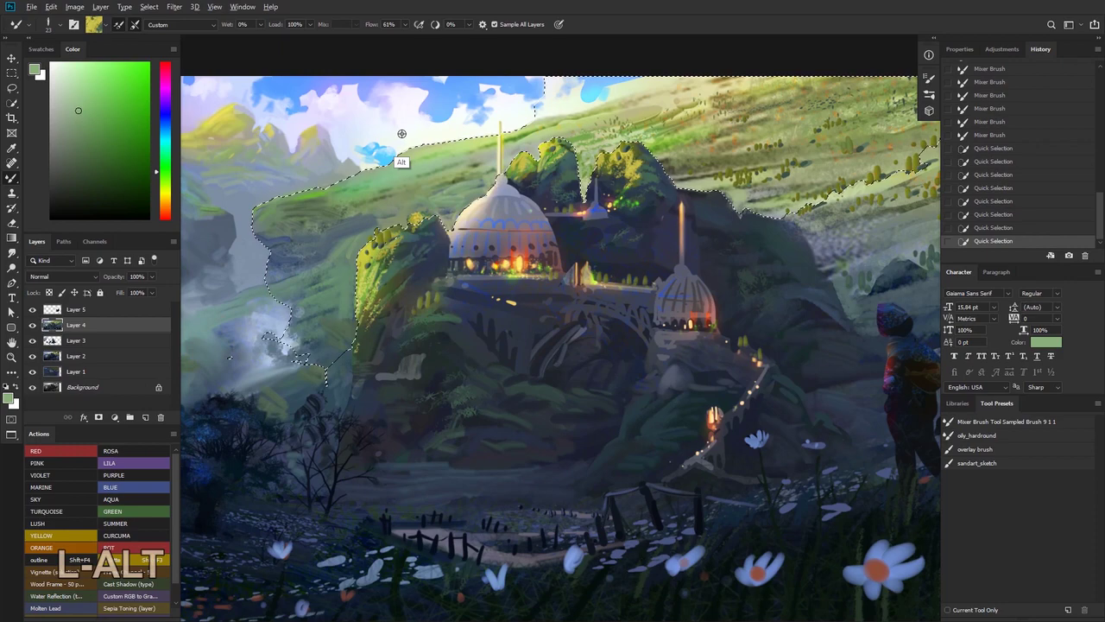
{"action": "left_click", "coordinate": [402, 133], "text": "alt"}
{"action": "right_click", "coordinate": [396, 178]}
{"action": "left_click", "coordinate": [514, 263]}
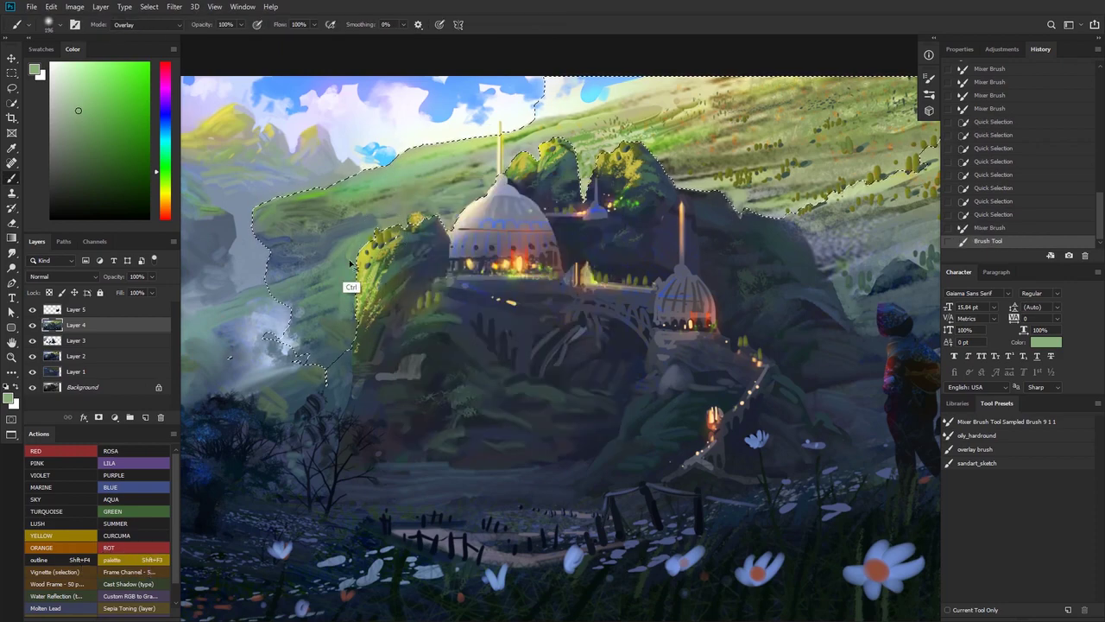
{"action": "key", "text": "ctrl+z"}
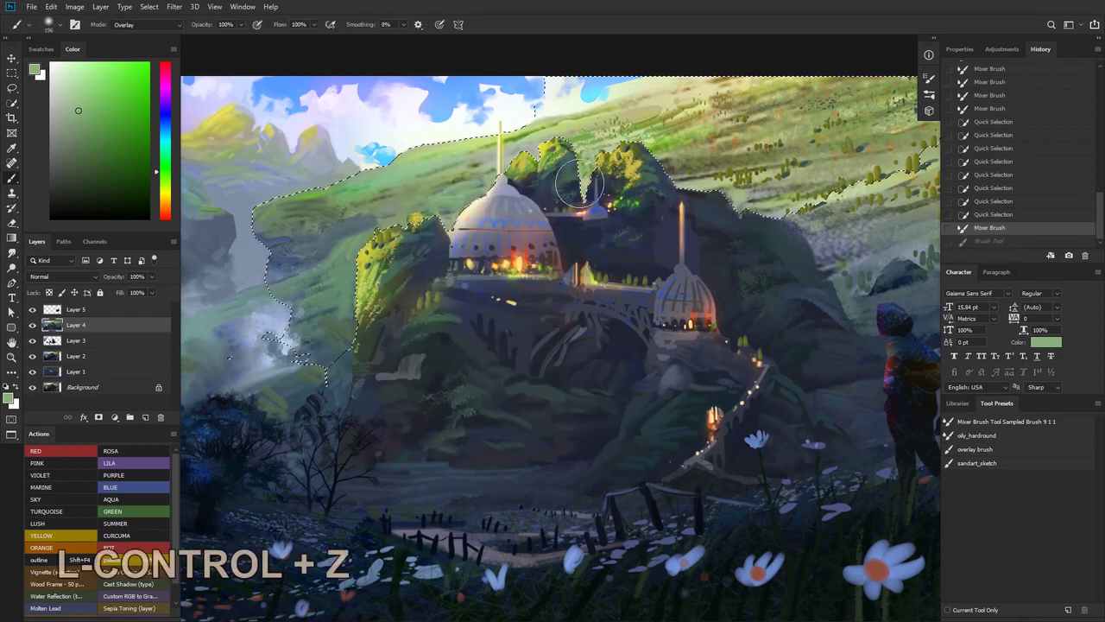
- Brush Overlay light onto the left slope of the selected hillside, pick a pale green, and undo the unwanted strokes
{"action": "mouse_move", "coordinate": [466, 217]}
{"action": "left_mouse_down"}
{"action": "mouse_move", "coordinate": [409, 217]}
{"action": "mouse_move", "coordinate": [447, 217]}
{"action": "left_mouse_up"}
{"action": "left_click_drag", "start_coordinate": [313, 209], "coordinate": [321, 259]}
{"action": "mouse_move", "coordinate": [348, 242]}
{"action": "left_mouse_down"}
{"action": "mouse_move", "coordinate": [308, 243]}
{"action": "mouse_move", "coordinate": [352, 242]}
{"action": "left_mouse_up"}
{"action": "key", "text": "ctrl+z"}
{"action": "key", "text": "ctrl+z"}
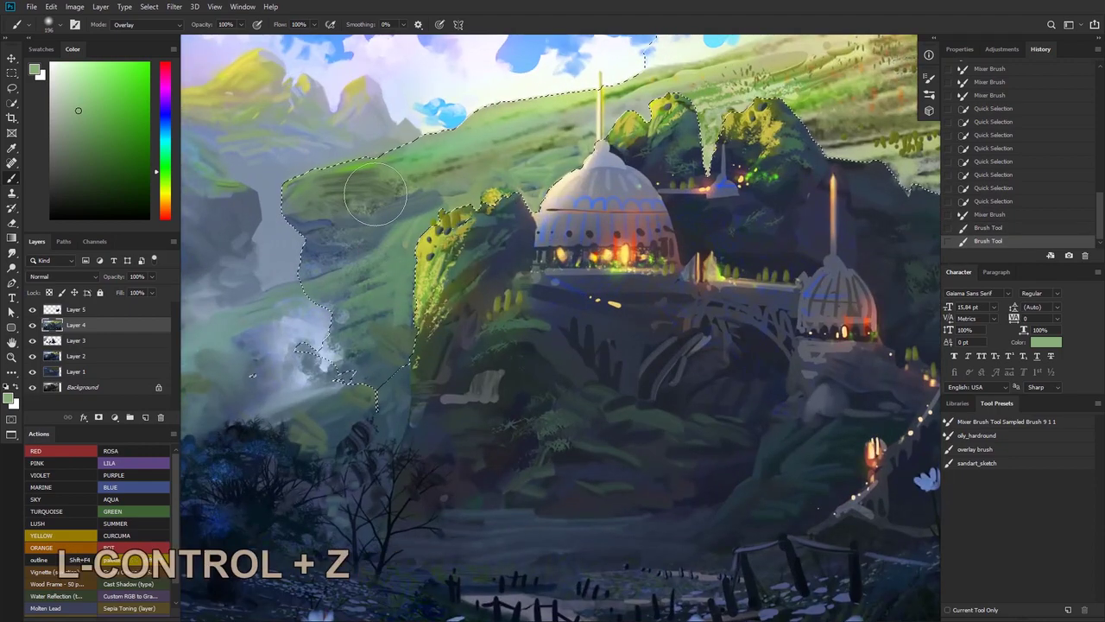
{"action": "left_click", "coordinate": [62, 76]}
{"action": "key", "text": "ctrl+z"}
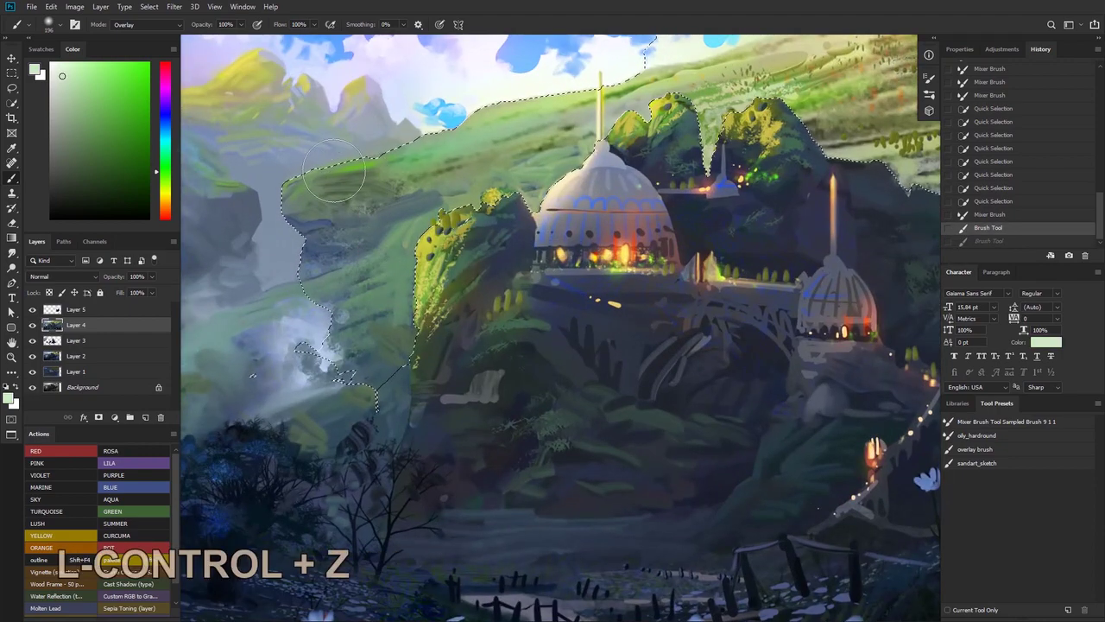
- Change the brush colour to pale blue and lighten the selected hillside with Overlay strokes, undoing unwanted attempts
{"action": "left_click_drag", "start_coordinate": [161, 161], "coordinate": [163, 122]}
{"action": "mouse_move", "coordinate": [333, 235]}
{"action": "left_mouse_down"}
{"action": "mouse_move", "coordinate": [414, 207]}
{"action": "mouse_move", "coordinate": [378, 234]}
{"action": "mouse_move", "coordinate": [466, 231]}
{"action": "left_mouse_up"}
{"action": "key", "text": "ctrl+z"}
{"action": "key", "text": "ctrl+z"}
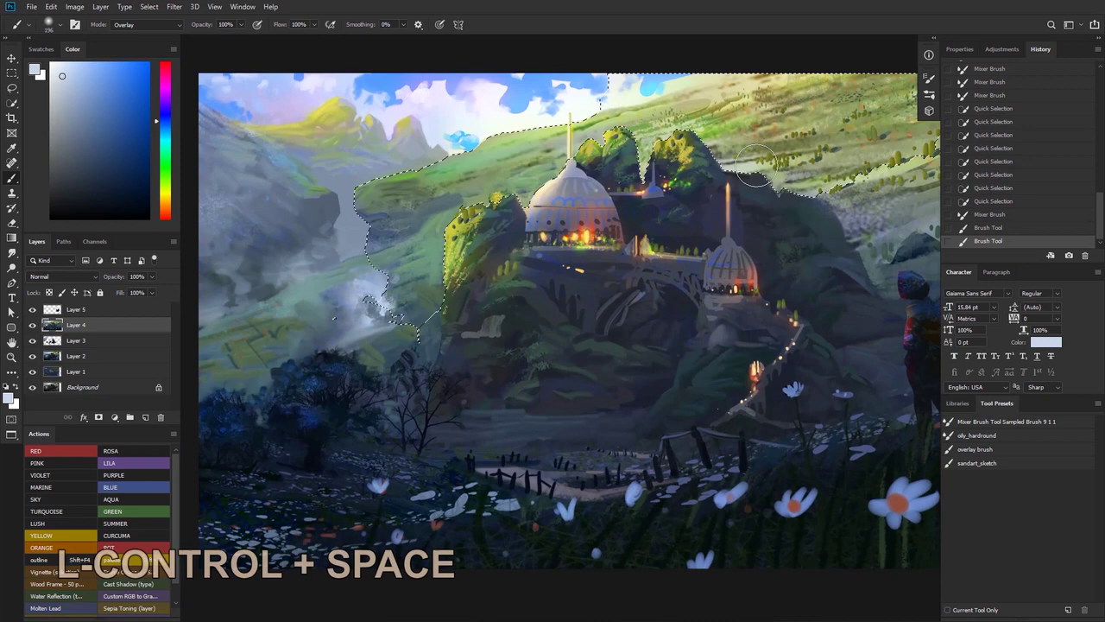
{"action": "key", "text": "ctrl+z"}
{"action": "key", "text": "ctrl+z"}
{"action": "mouse_move", "coordinate": [639, 136]}
{"action": "left_mouse_down"}
{"action": "mouse_move", "coordinate": [601, 142]}
{"action": "mouse_move", "coordinate": [618, 142]}
{"action": "left_mouse_up"}
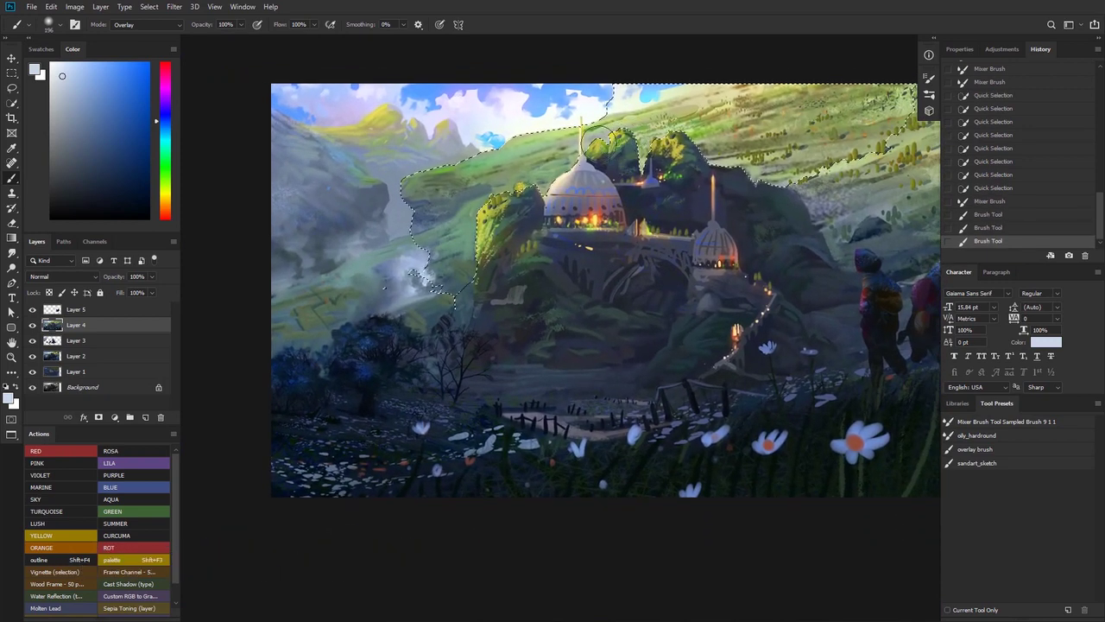
- Brush pale blue Overlay light along the selected ridge beside the large dome's spire, undoing unwanted strokes
{"action": "mouse_move", "coordinate": [553, 148]}
{"action": "left_mouse_down"}
{"action": "mouse_move", "coordinate": [509, 163]}
{"action": "mouse_move", "coordinate": [561, 164]}
{"action": "left_mouse_up"}
{"action": "key", "text": "ctrl+z"}
{"action": "key", "text": "ctrl+z"}
{"action": "key", "text": "ctrl+z"}
{"action": "key", "text": "ctrl+z"}
{"action": "key", "text": "ctrl+z"}
{"action": "key", "text": "ctrl+z"}
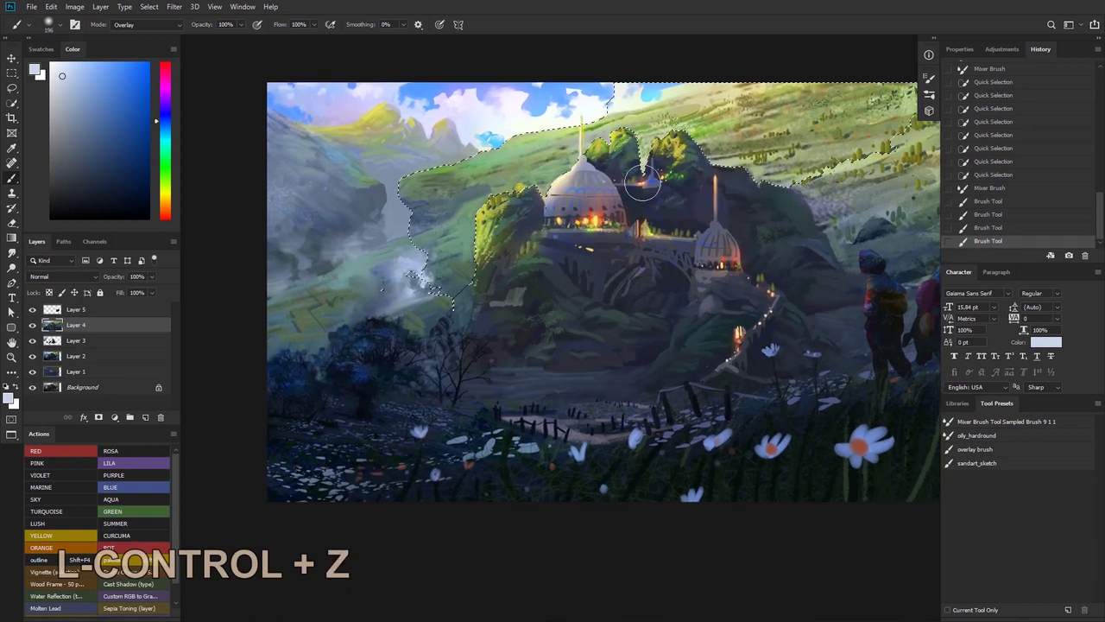
{"action": "key", "text": "ctrl+z"}
- Work pale blue Overlay strokes into the selected slope next to the valley mist, undo the unwanted ones, and deselect
{"action": "mouse_move", "coordinate": [461, 285]}
{"action": "left_mouse_down"}
{"action": "mouse_move", "coordinate": [483, 270]}
{"action": "mouse_move", "coordinate": [437, 234]}
{"action": "left_mouse_up"}
{"action": "key", "text": "ctrl+z"}
{"action": "left_click", "coordinate": [412, 250]}
{"action": "key", "text": "ctrl+z"}
{"action": "key", "text": "ctrl+z"}
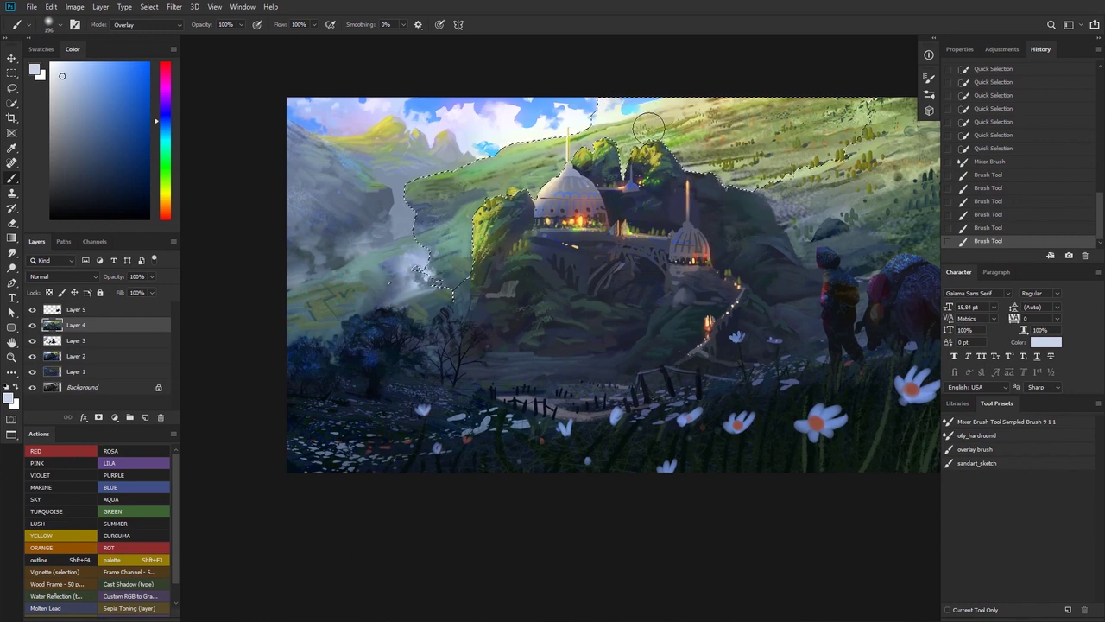
{"action": "key", "text": "ctrl+d"}
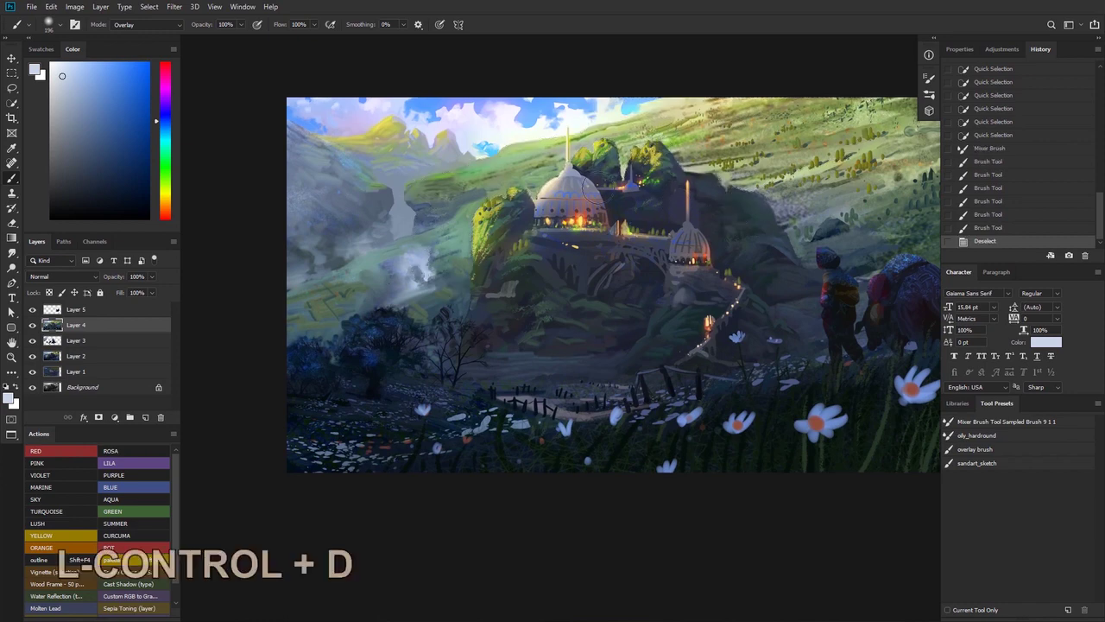
- Brush pale blue Overlay light over the mist and distant valley slopes without a selection, undoing unwanted strokes
{"action": "left_click", "coordinate": [455, 261]}
{"action": "key", "text": "ctrl+z"}
{"action": "left_click", "coordinate": [450, 259]}
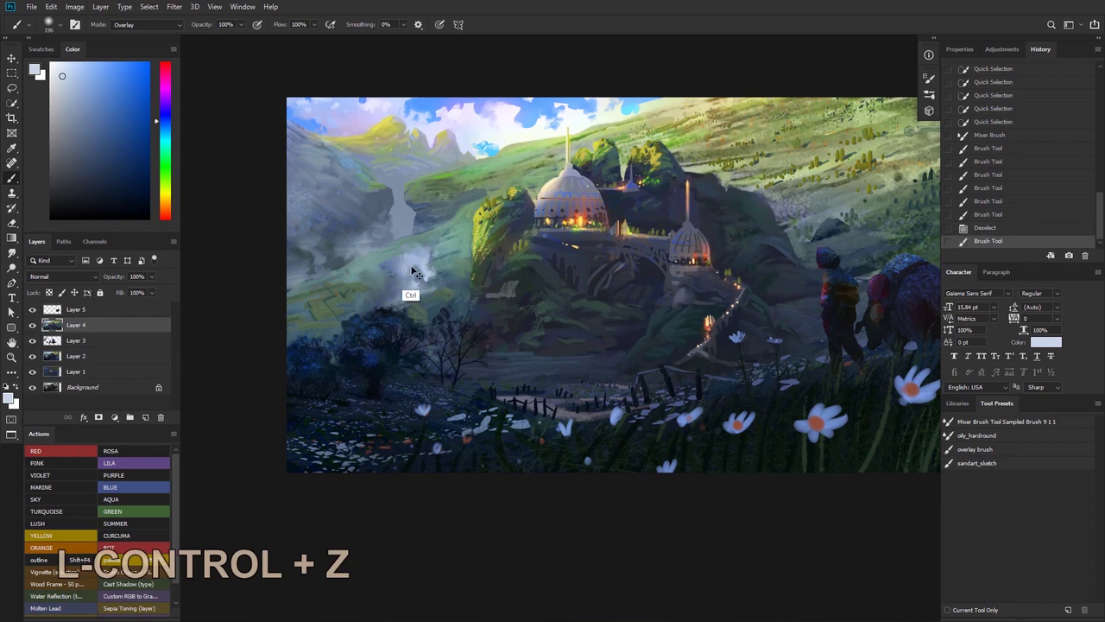
{"action": "key", "text": "ctrl+z"}
{"action": "left_click", "coordinate": [373, 264]}
{"action": "key", "text": "ctrl+z"}
{"action": "left_click_drag", "start_coordinate": [365, 260], "coordinate": [339, 252]}
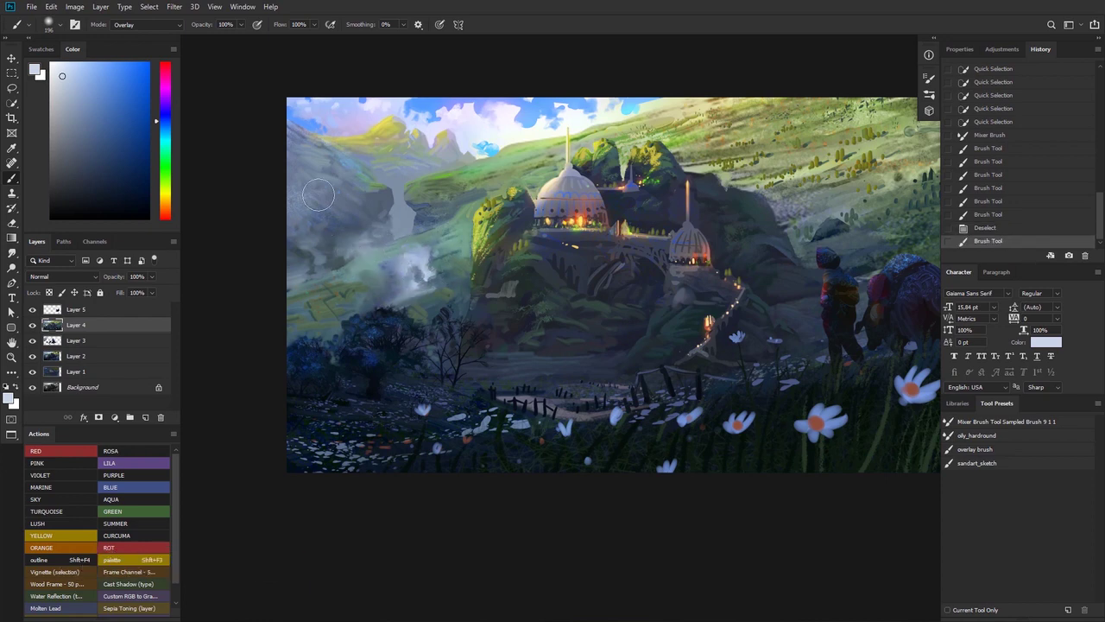
{"action": "left_click_drag", "start_coordinate": [438, 147], "coordinate": [423, 160]}
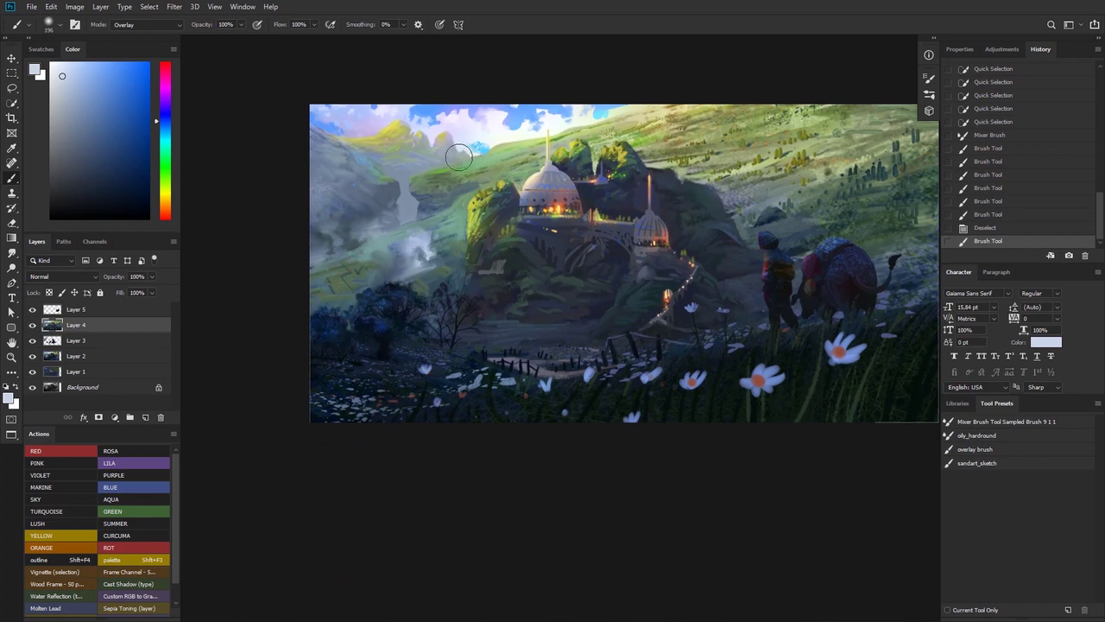
- Sample a dark blue from the ground and make a stroke below the rocky mound with a 10 px Overlay brush
{"action": "key", "text": "ctrl+space"}
{"action": "left_click_drag", "start_coordinate": [561, 307], "coordinate": [582, 254]}
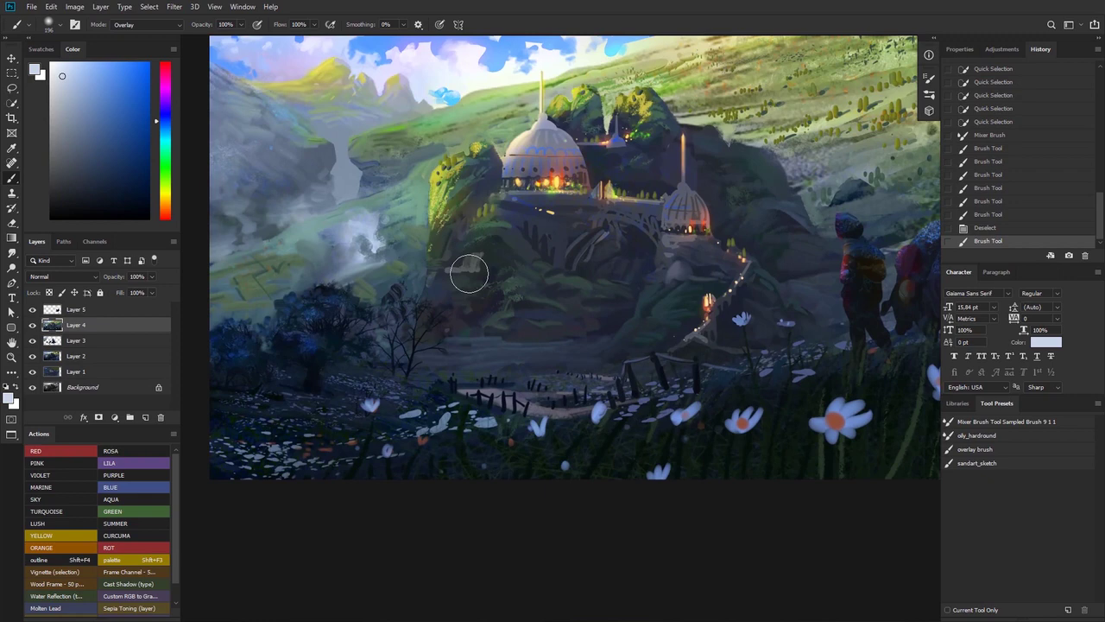
{"action": "left_click", "coordinate": [599, 357], "text": "alt"}
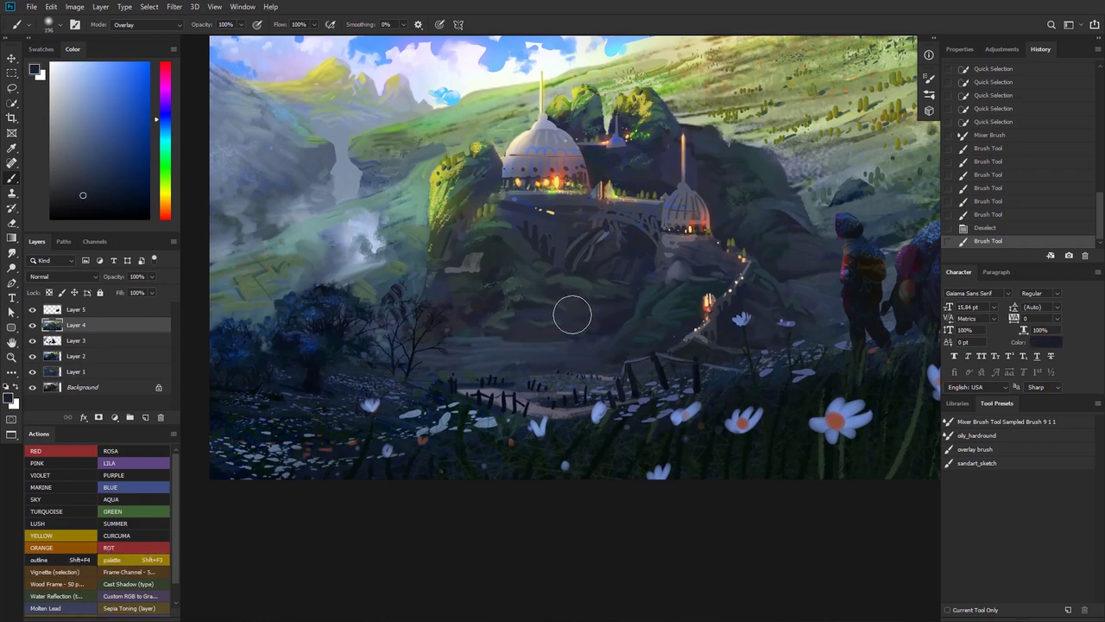
{"action": "right_click", "coordinate": [572, 312]}
{"action": "left_click", "coordinate": [516, 319]}
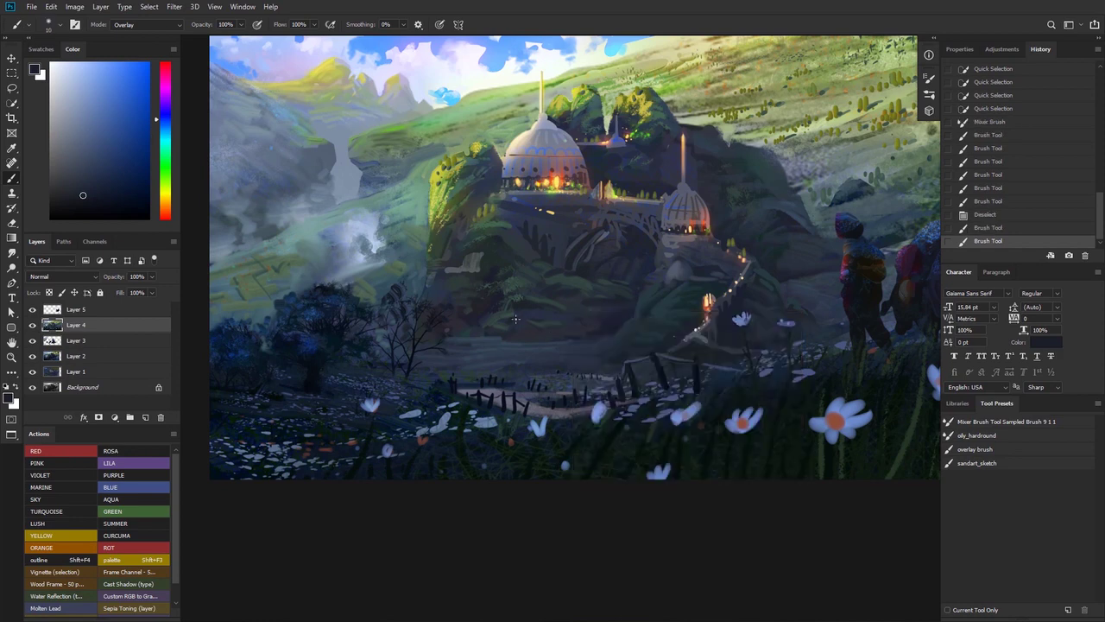
{"action": "left_click_drag", "start_coordinate": [542, 299], "coordinate": [540, 300]}
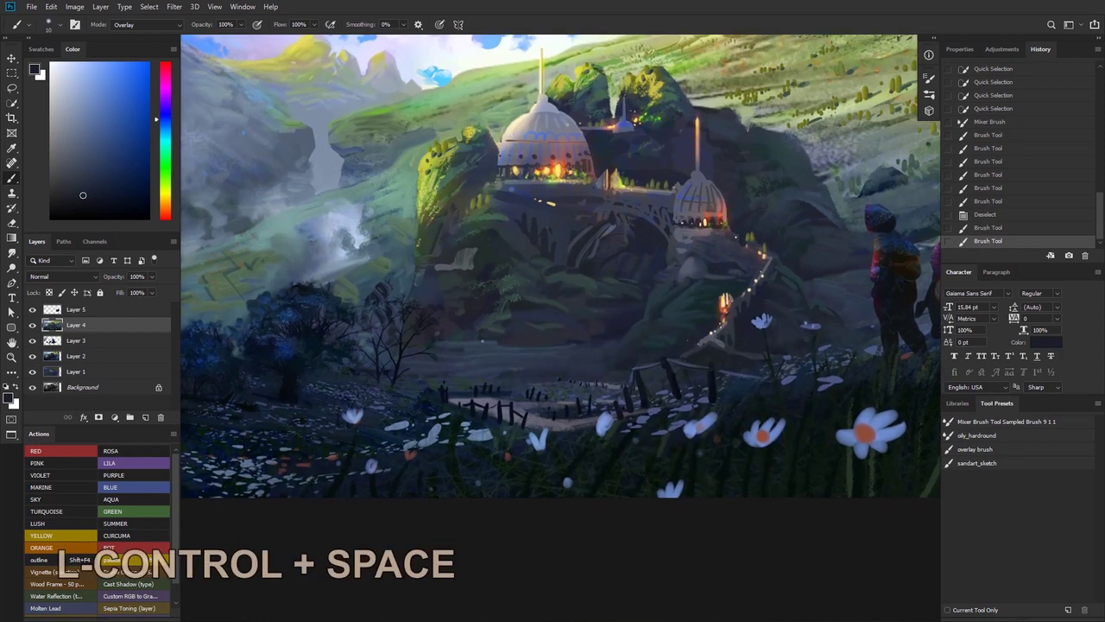
- Sample a dark blue from the ground, try a 75 px hard round brush, and switch to the round Mixer Brush preset
{"action": "left_click", "coordinate": [510, 365], "text": "alt"}
{"action": "right_click", "coordinate": [516, 363]}
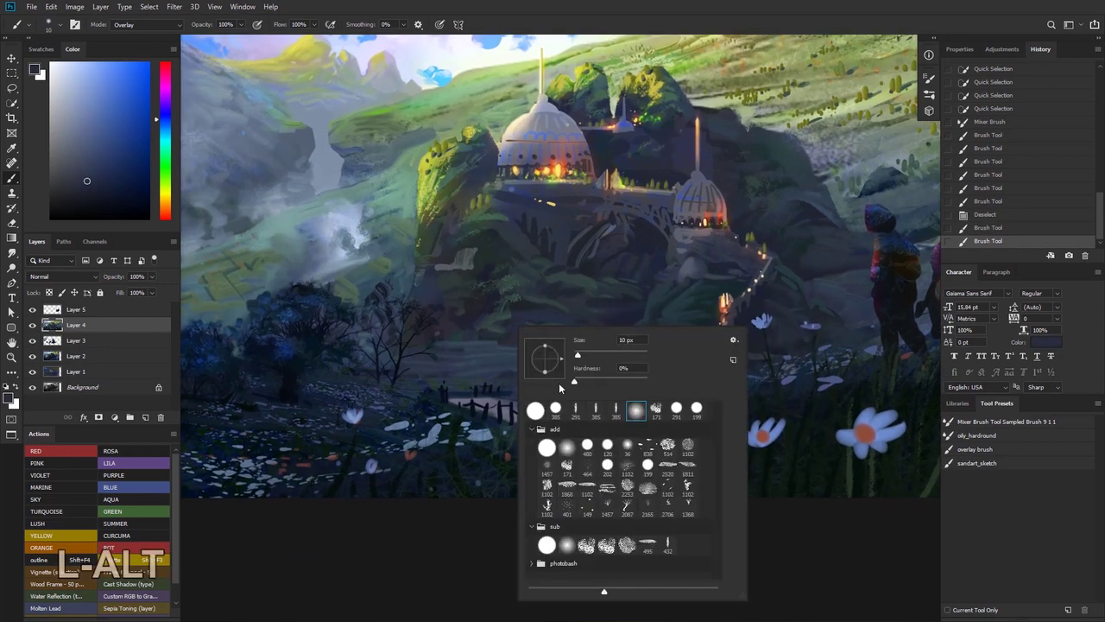
{"action": "left_click", "coordinate": [546, 446]}
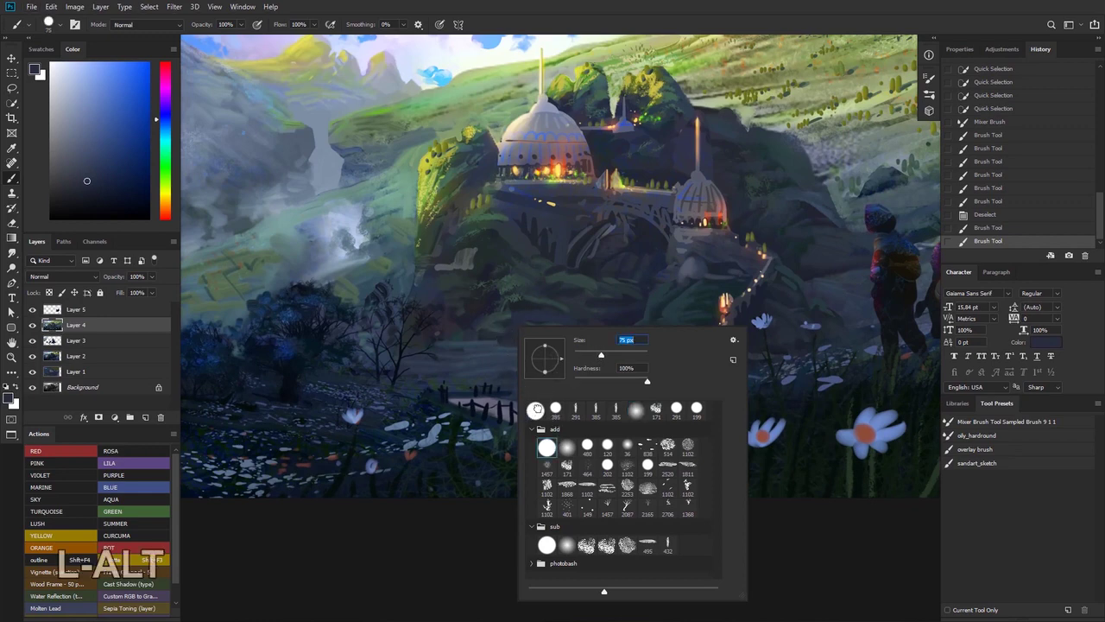
{"action": "left_click", "coordinate": [537, 409]}
{"action": "left_click", "coordinate": [516, 338], "text": "alt"}
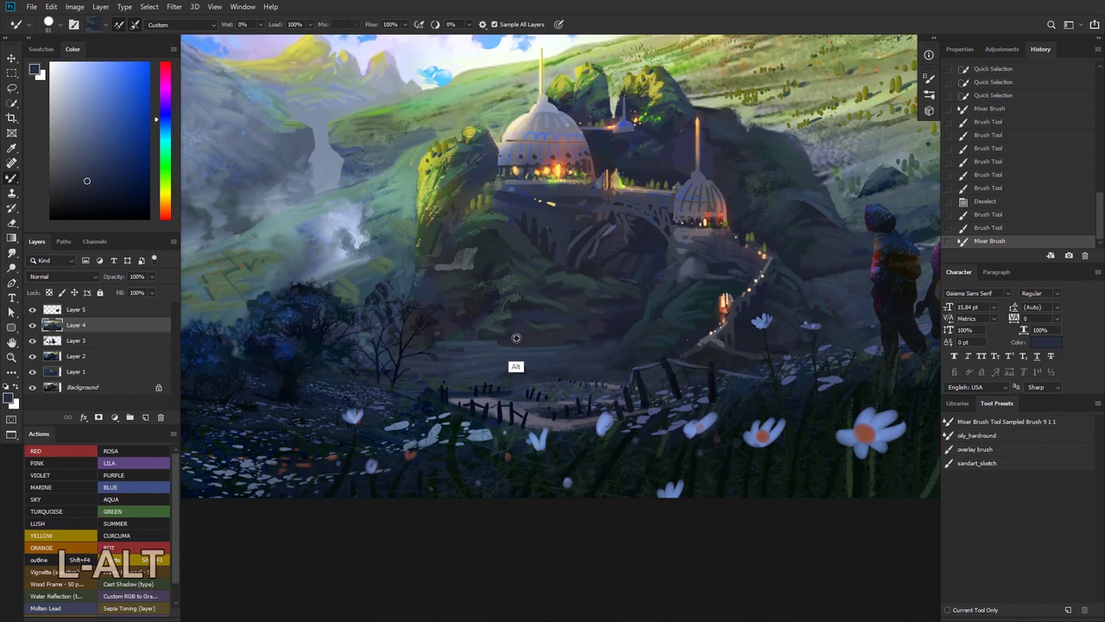
- Paint over the dark ground above the fenced path with sampled Mixer Brush tones, undoing unwanted strokes
{"action": "mouse_move", "coordinate": [513, 369]}
{"action": "left_mouse_down"}
{"action": "mouse_move", "coordinate": [501, 352]}
{"action": "mouse_move", "coordinate": [486, 354]}
{"action": "mouse_move", "coordinate": [518, 351]}
{"action": "left_mouse_up"}
{"action": "key", "text": "ctrl+z"}
{"action": "left_click", "coordinate": [530, 366], "text": "alt"}
{"action": "mouse_move", "coordinate": [530, 366]}
{"action": "left_mouse_down"}
{"action": "mouse_move", "coordinate": [550, 360]}
{"action": "mouse_move", "coordinate": [485, 371]}
{"action": "mouse_move", "coordinate": [495, 382]}
{"action": "left_mouse_up"}
{"action": "left_click", "coordinate": [482, 358], "text": "alt"}
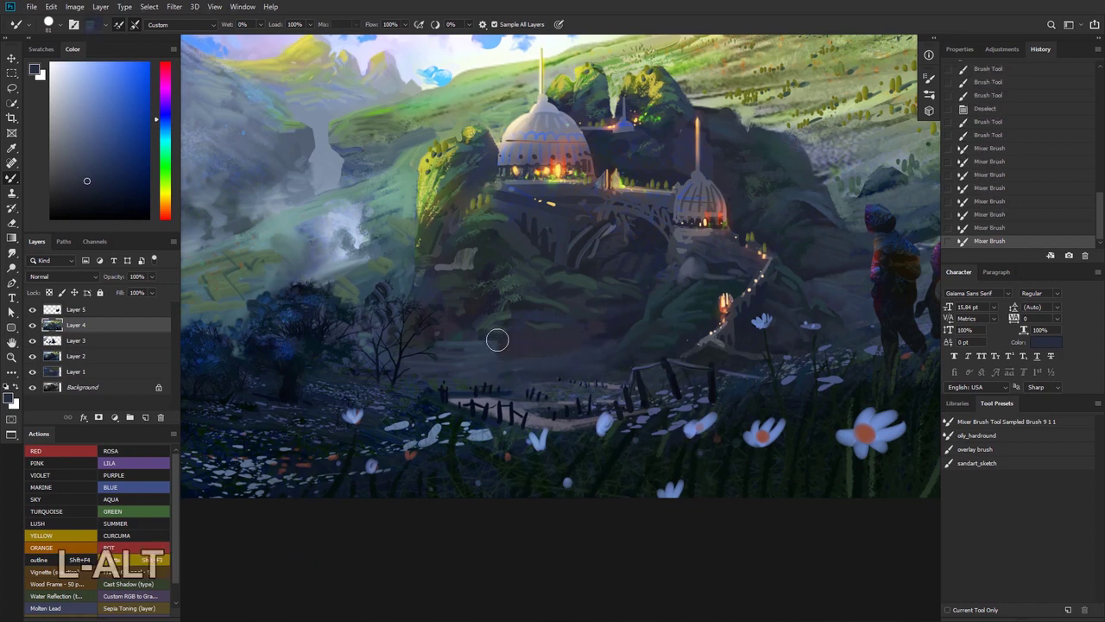
{"action": "mouse_move", "coordinate": [496, 341]}
{"action": "left_mouse_down"}
{"action": "mouse_move", "coordinate": [488, 362]}
{"action": "mouse_move", "coordinate": [482, 349]}
{"action": "mouse_move", "coordinate": [448, 342]}
{"action": "left_mouse_up"}
{"action": "left_click", "coordinate": [483, 328], "text": "alt"}
{"action": "left_click", "coordinate": [491, 340]}
{"action": "key", "text": "ctrl+z"}
- Continue smoothing the ground from the bare tree to the fence with resampled Mixer Brush strokes, undoing unwanted ones
{"action": "mouse_move", "coordinate": [449, 342]}
{"action": "left_mouse_down"}
{"action": "mouse_move", "coordinate": [500, 343]}
{"action": "mouse_move", "coordinate": [480, 349]}
{"action": "mouse_move", "coordinate": [519, 372]}
{"action": "mouse_move", "coordinate": [468, 369]}
{"action": "mouse_move", "coordinate": [534, 361]}
{"action": "mouse_move", "coordinate": [486, 381]}
{"action": "left_mouse_up"}
{"action": "left_click", "coordinate": [519, 369], "text": "alt"}
{"action": "key", "text": "ctrl+z"}
{"action": "left_click", "coordinate": [478, 363], "text": "alt"}
{"action": "key", "text": "ctrl+space"}
{"action": "left_click_drag", "start_coordinate": [512, 327], "coordinate": [486, 326]}
{"action": "left_click_drag", "start_coordinate": [510, 372], "coordinate": [557, 412]}
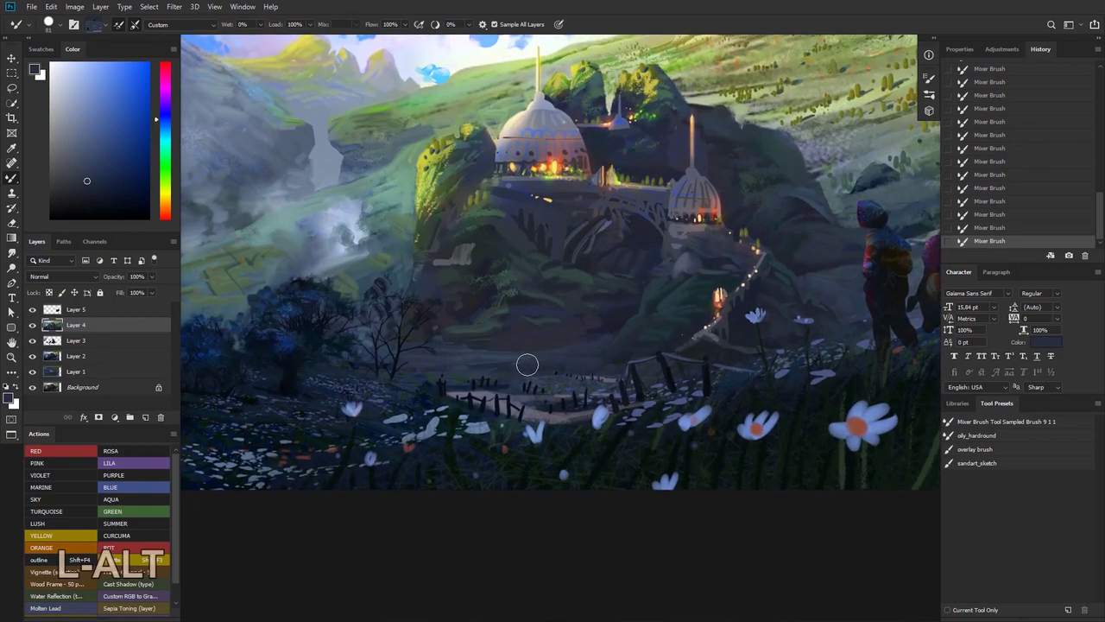
{"action": "key", "text": "ctrl+z"}
{"action": "left_click_drag", "start_coordinate": [542, 374], "coordinate": [516, 363]}
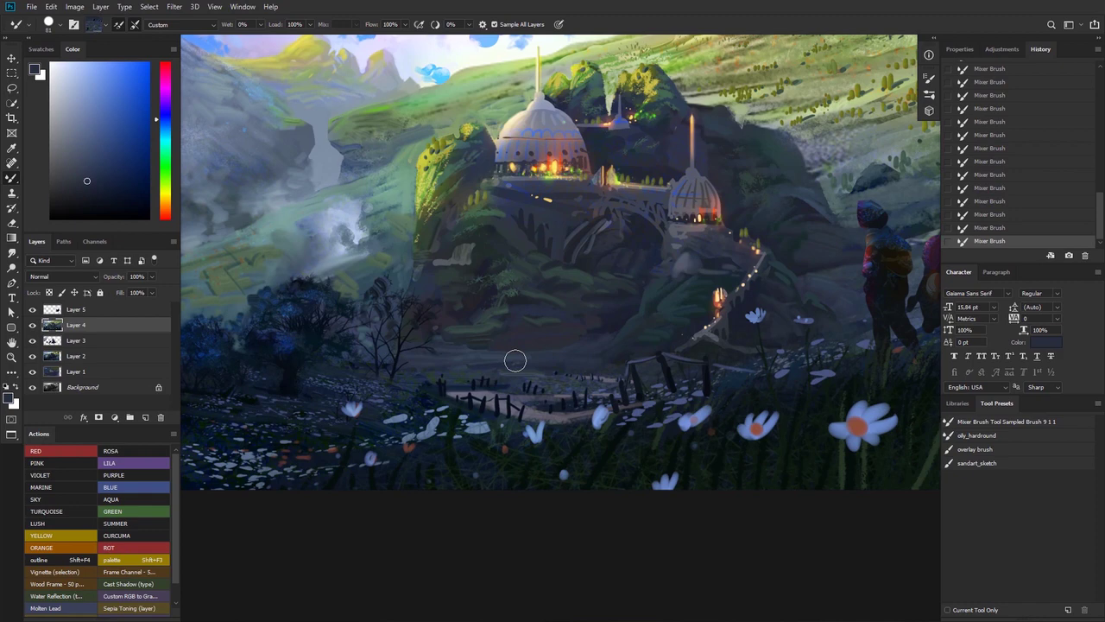
- Reduce the Mixer Brush size and paint thin horizontal strokes on the flat ground behind the fenced path
{"action": "right_click", "coordinate": [515, 361]}
{"action": "left_click_drag", "start_coordinate": [591, 373], "coordinate": [586, 374]}
{"action": "left_click", "coordinate": [507, 364]}
{"action": "key", "text": "alt"}
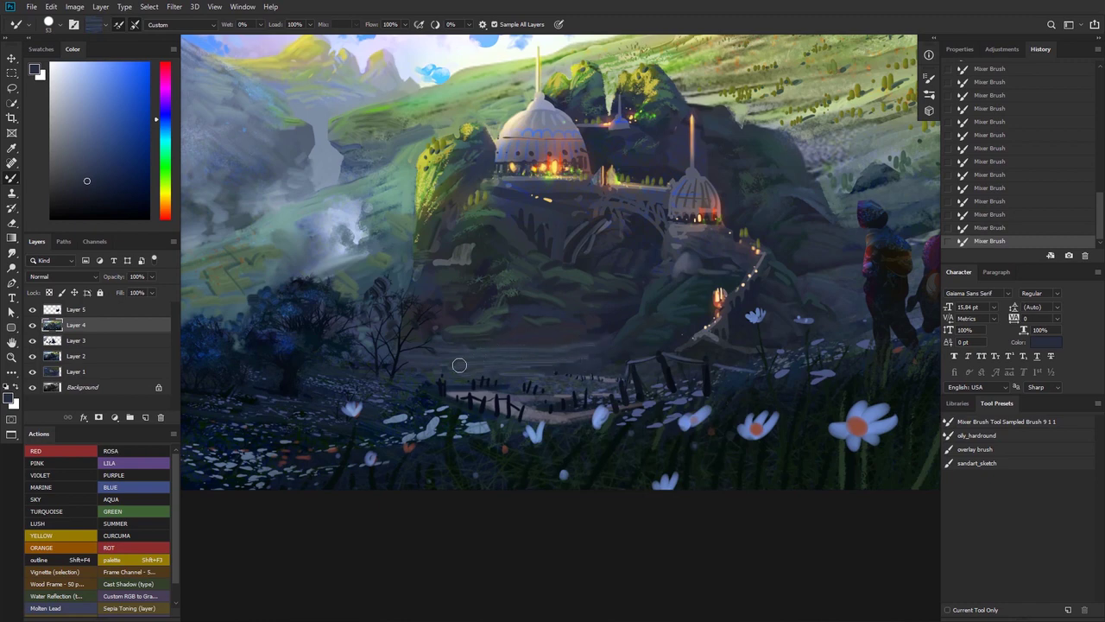
{"action": "scroll", "coordinate": [467, 380], "scroll_direction": "up", "scroll_amount": 2}
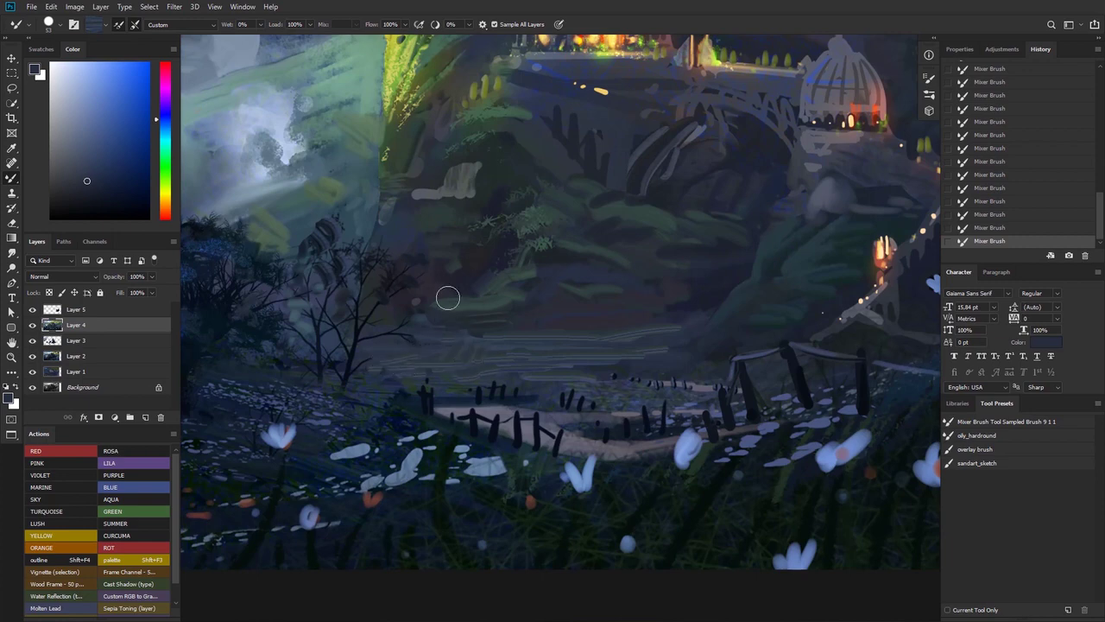
{"action": "key", "text": "alt"}
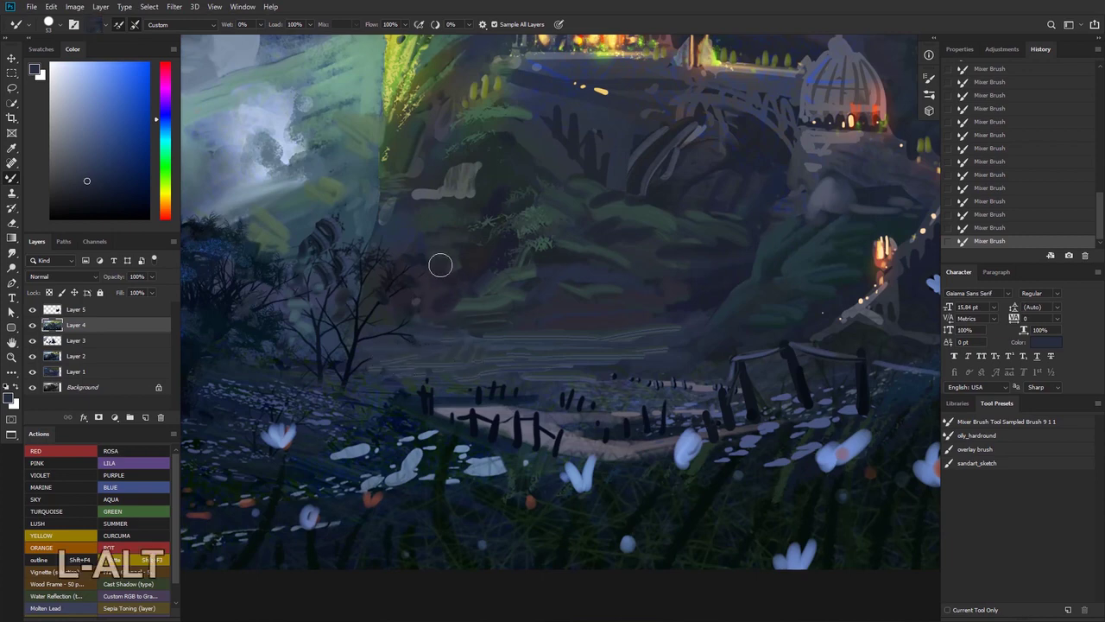
{"action": "left_click_drag", "start_coordinate": [418, 281], "coordinate": [382, 283]}
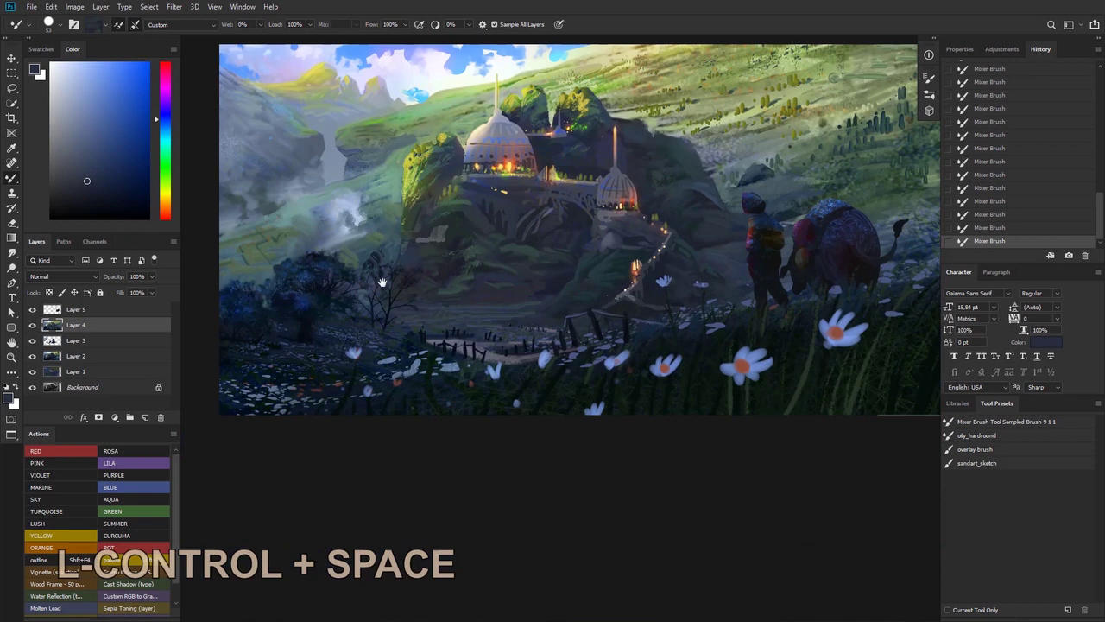
{"action": "left_click_drag", "start_coordinate": [485, 210], "coordinate": [458, 276]}
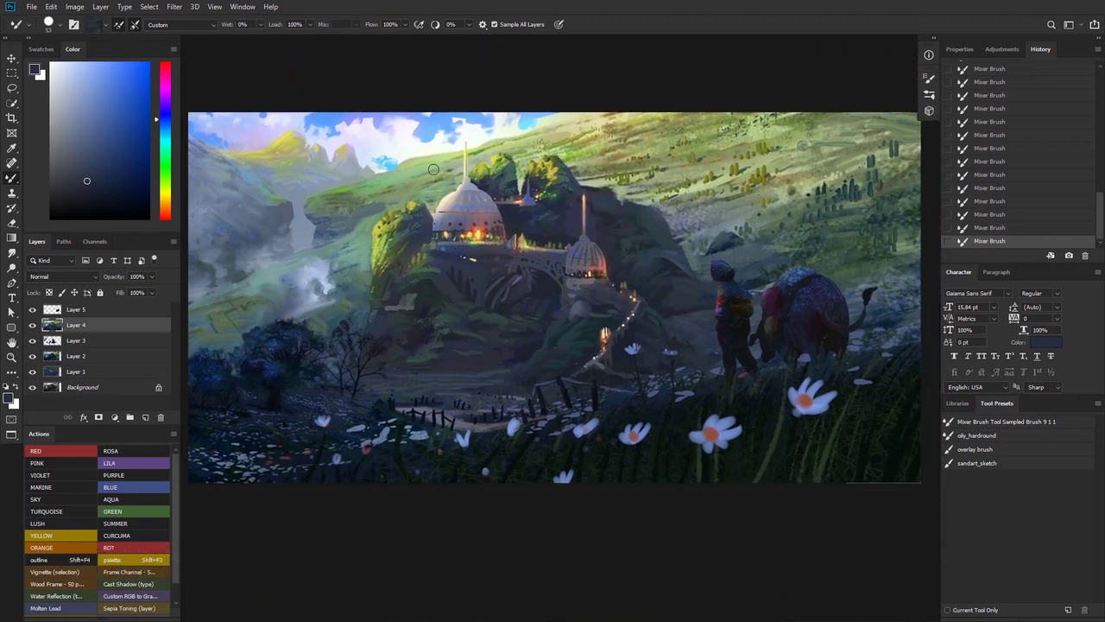
{"action": "left_click_drag", "start_coordinate": [427, 196], "coordinate": [509, 290]}
{"action": "left_click_drag", "start_coordinate": [539, 250], "coordinate": [513, 264]}
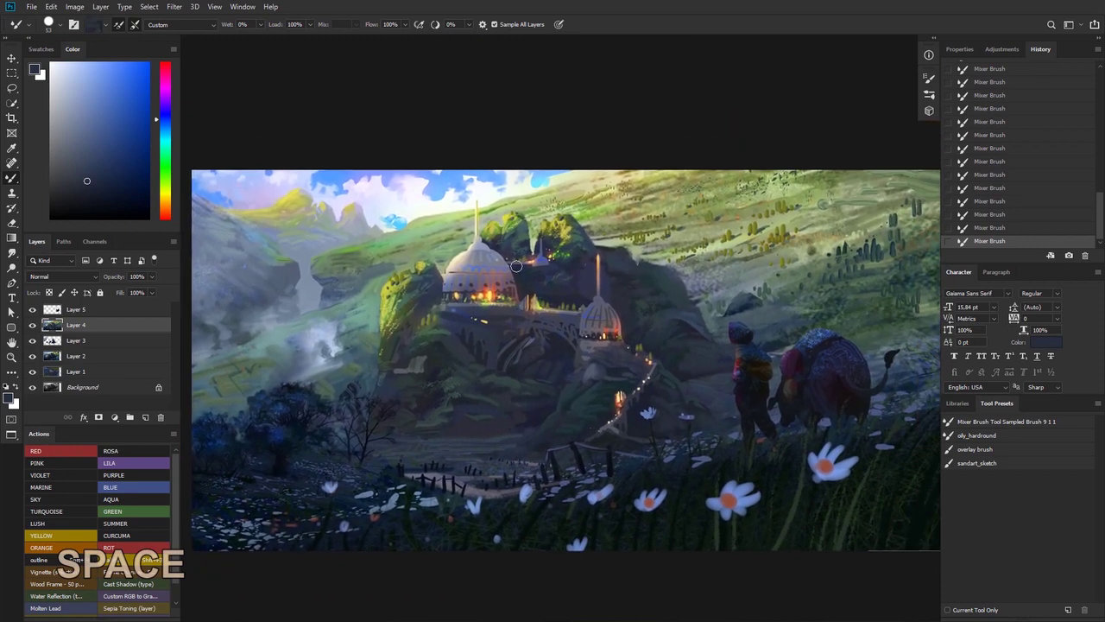
{"action": "left_click_drag", "start_coordinate": [468, 443], "coordinate": [547, 424]}
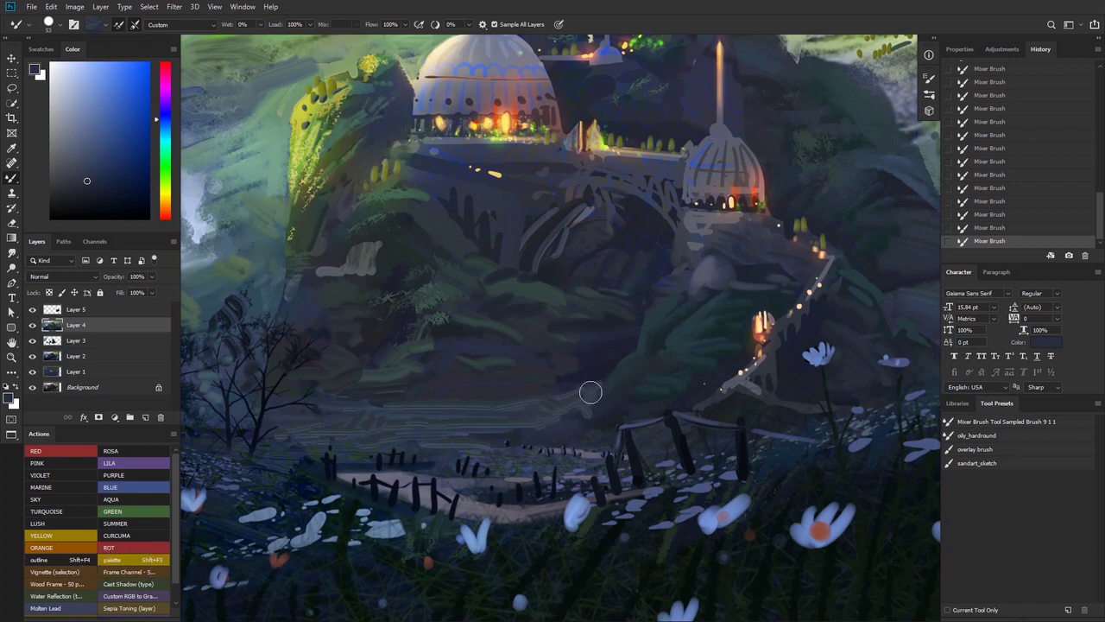
- Examine the overall composition and the smoothed ground behind the fenced path at several magnifications, undoing the last unwanted changes
{"action": "key", "text": "ctrl+space"}
{"action": "mouse_move", "coordinate": [525, 337]}
{"action": "left_mouse_down"}
{"action": "mouse_move", "coordinate": [446, 341]}
{"action": "mouse_move", "coordinate": [688, 331]}
{"action": "left_mouse_up"}
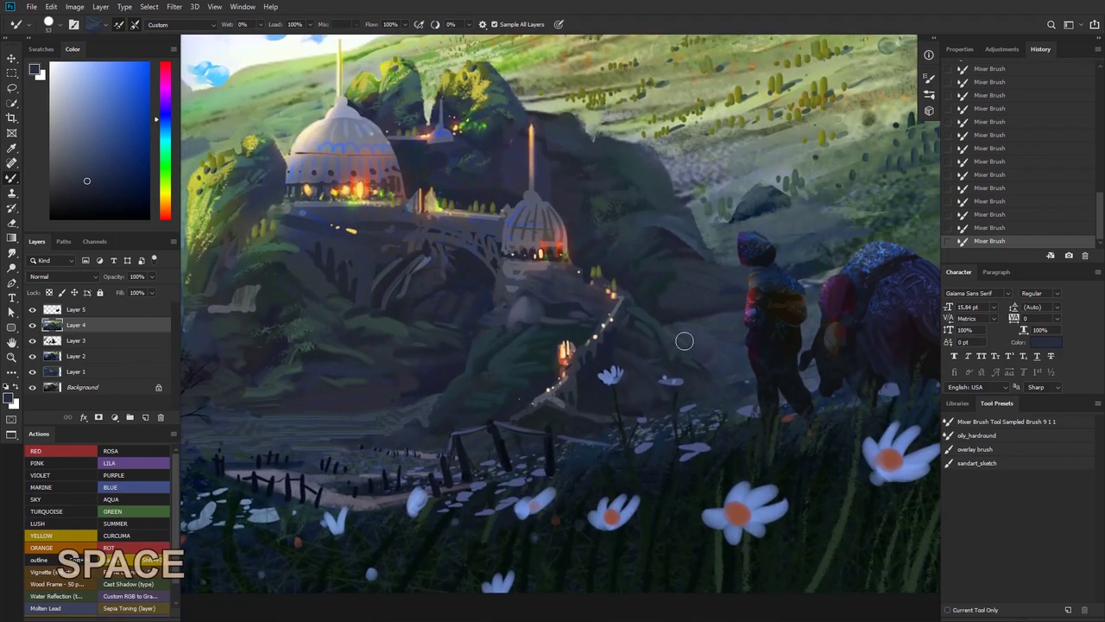
{"action": "key", "text": "alt"}
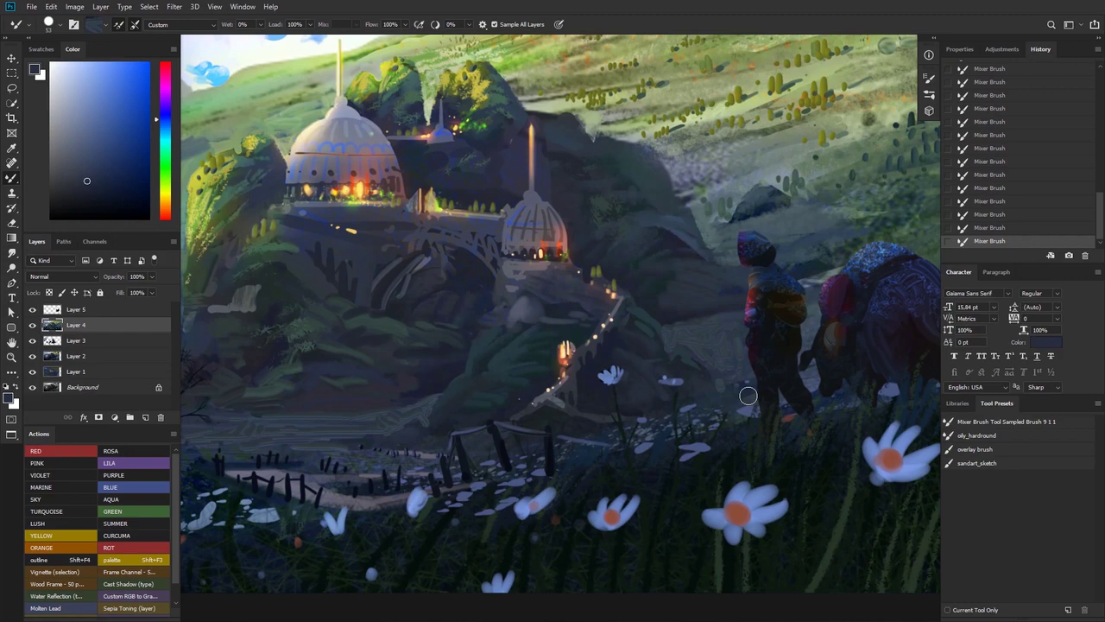
{"action": "left_click_drag", "start_coordinate": [759, 384], "coordinate": [612, 353]}
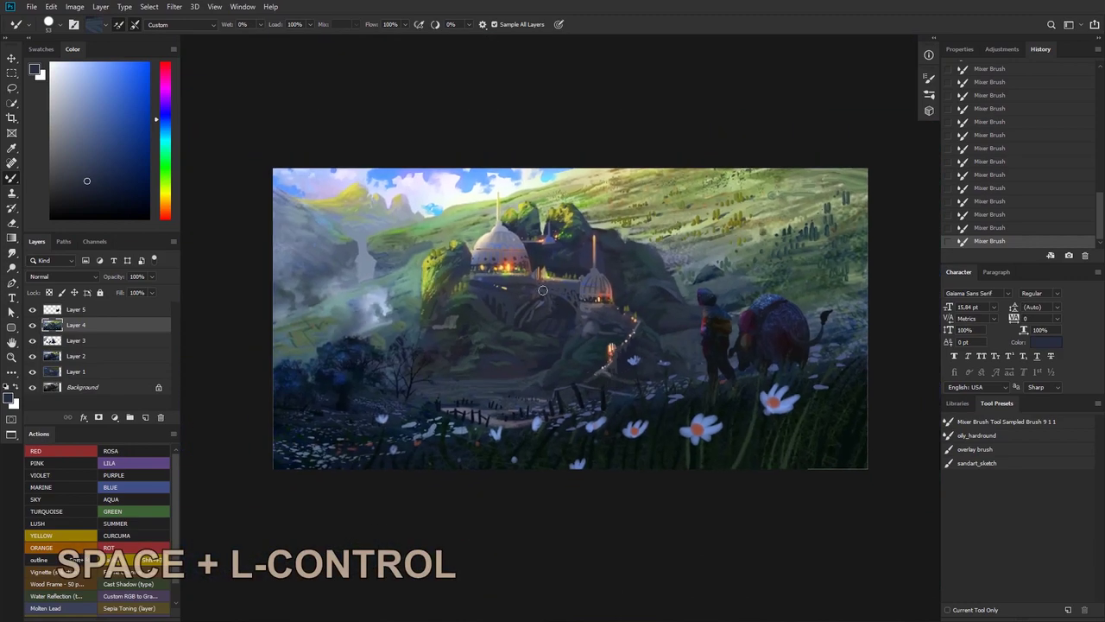
{"action": "left_click_drag", "start_coordinate": [495, 324], "coordinate": [533, 314]}
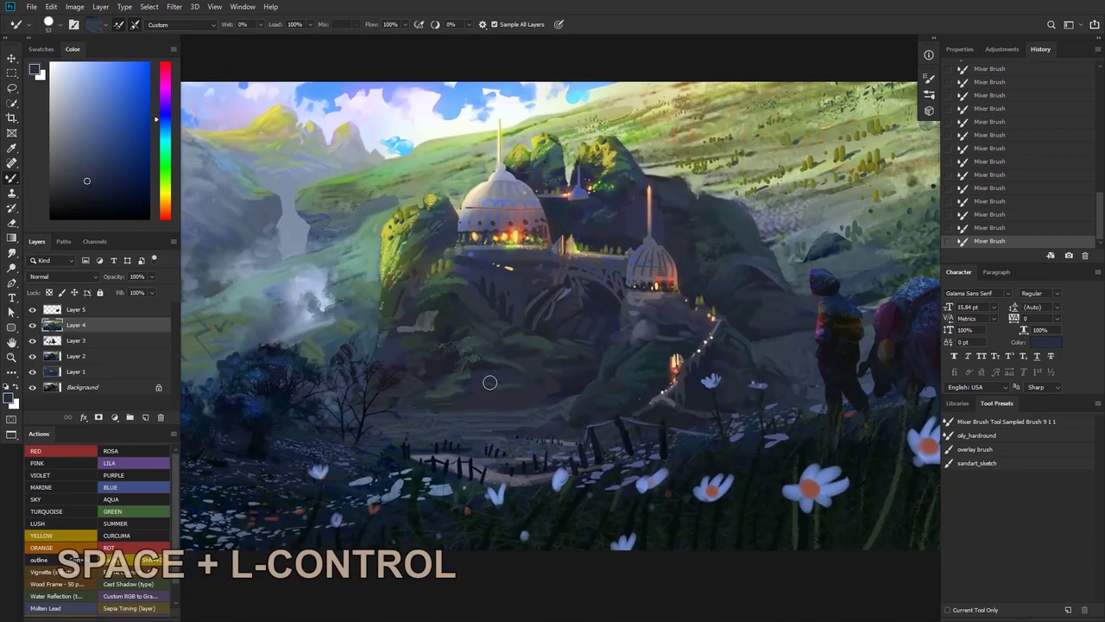
{"action": "key", "text": "ctrl+space"}
{"action": "left_click_drag", "start_coordinate": [547, 400], "coordinate": [575, 394]}
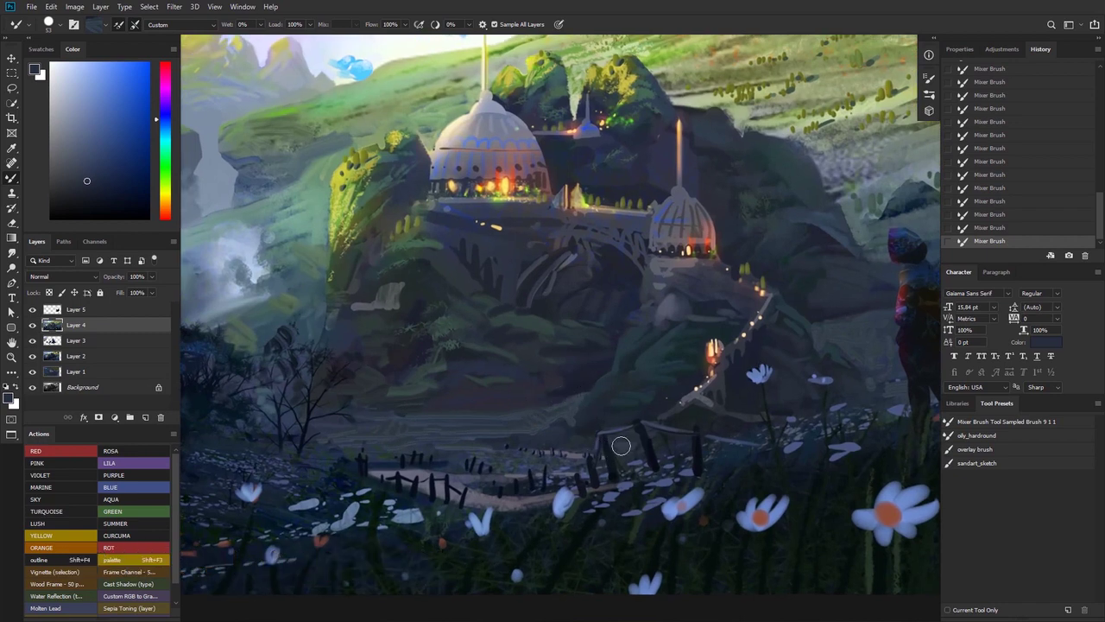
{"action": "key", "text": "ctrl+z"}
{"action": "key", "text": "ctrl+z"}
{"action": "mouse_move", "coordinate": [454, 436]}
{"action": "left_mouse_down"}
{"action": "mouse_move", "coordinate": [394, 400]}
{"action": "mouse_move", "coordinate": [461, 371]}
{"action": "mouse_move", "coordinate": [458, 388]}
{"action": "mouse_move", "coordinate": [432, 393]}
{"action": "mouse_move", "coordinate": [447, 346]}
{"action": "left_mouse_up"}
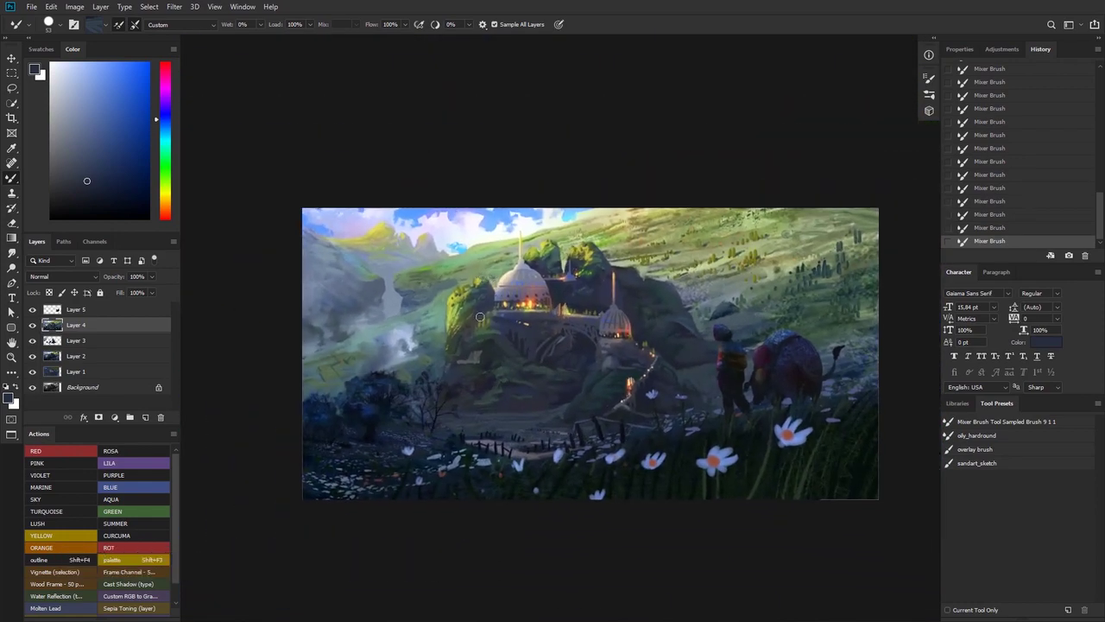
{"action": "left_click_drag", "start_coordinate": [499, 386], "coordinate": [529, 335]}
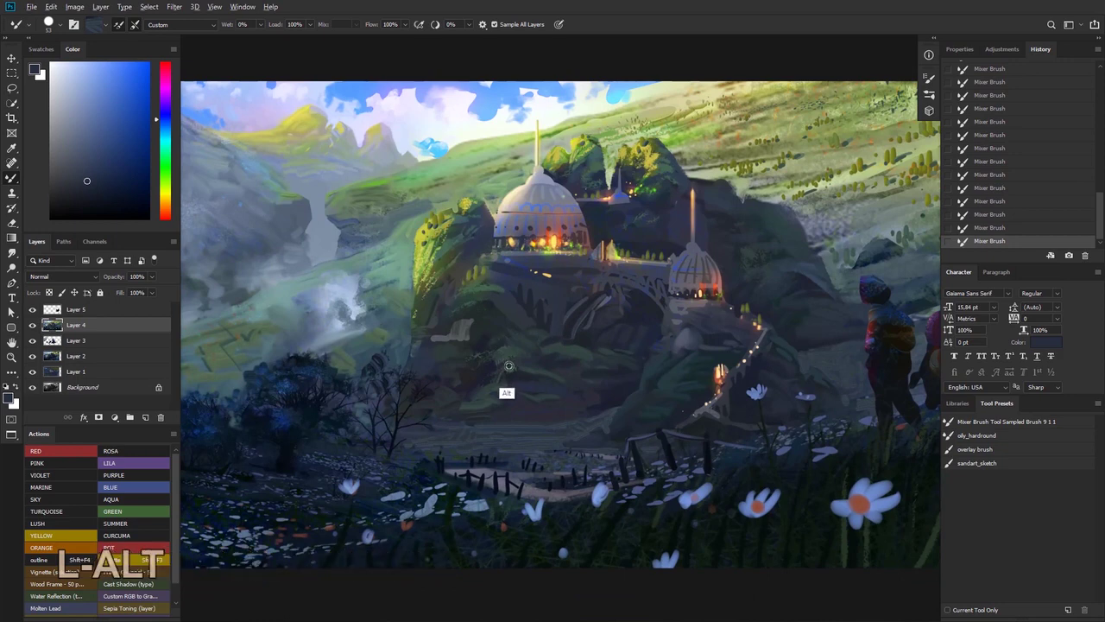
- Switch to the 84 px textured foliage brush, stroke it over the dark hillside below the bridge, and resample a hillside tone
{"action": "right_click", "coordinate": [521, 349]}
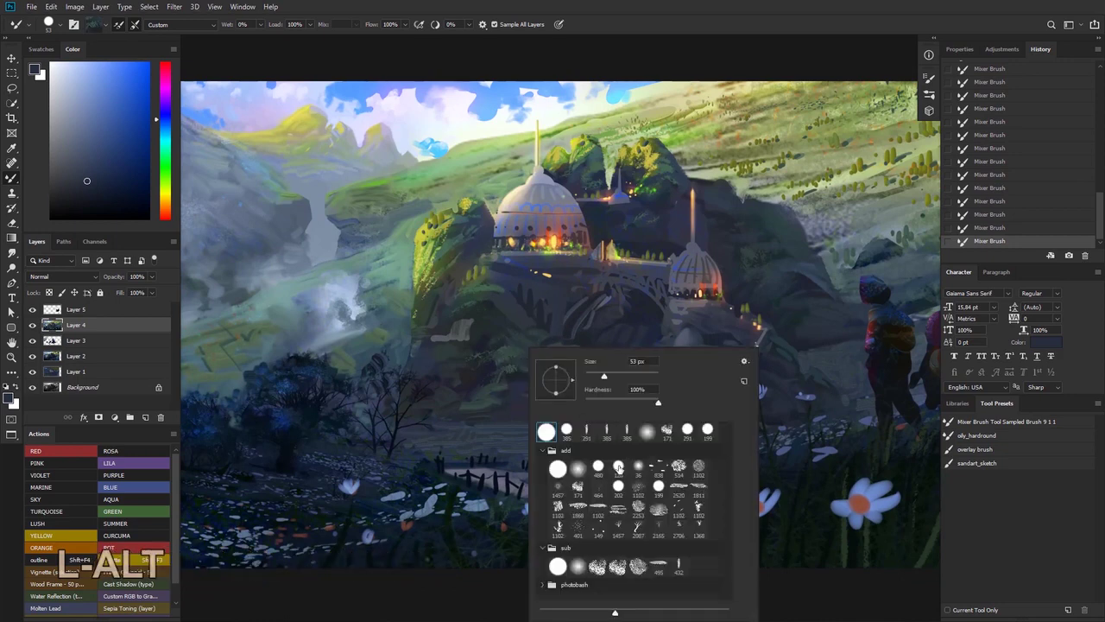
{"action": "left_click", "coordinate": [689, 511]}
{"action": "left_click", "coordinate": [515, 389]}
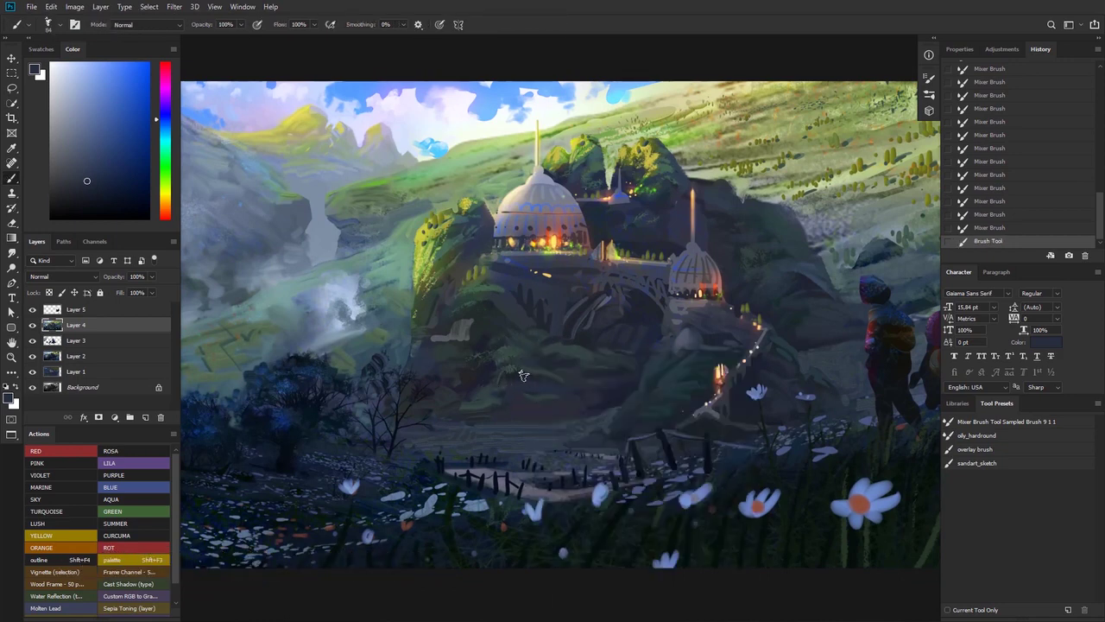
{"action": "mouse_move", "coordinate": [523, 376]}
{"action": "left_mouse_down"}
{"action": "mouse_move", "coordinate": [506, 364]}
{"action": "mouse_move", "coordinate": [550, 349]}
{"action": "left_mouse_up"}
{"action": "left_click", "coordinate": [505, 356], "text": "alt"}
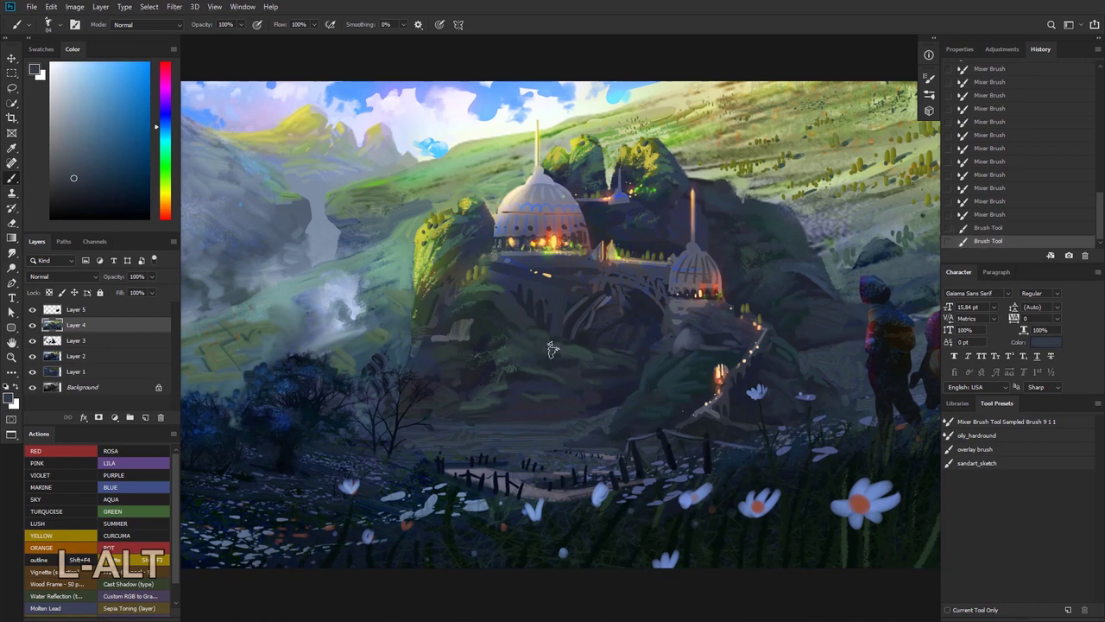
- Sample a muted green from the lit rock and paint textured foliage strokes down the lower hillside, undoing an unwanted stroke
{"action": "left_click", "coordinate": [469, 291], "text": "alt"}
{"action": "mouse_move", "coordinate": [496, 310]}
{"action": "left_mouse_down"}
{"action": "mouse_move", "coordinate": [525, 356]}
{"action": "mouse_move", "coordinate": [570, 386]}
{"action": "left_mouse_up"}
{"action": "key", "text": "ctrl+z"}
{"action": "mouse_move", "coordinate": [529, 380]}
{"action": "left_mouse_down"}
{"action": "mouse_move", "coordinate": [512, 384]}
{"action": "mouse_move", "coordinate": [525, 396]}
{"action": "mouse_move", "coordinate": [469, 402]}
{"action": "left_mouse_up"}
{"action": "left_click_drag", "start_coordinate": [467, 400], "coordinate": [481, 388]}
{"action": "left_click_drag", "start_coordinate": [458, 394], "coordinate": [433, 382]}
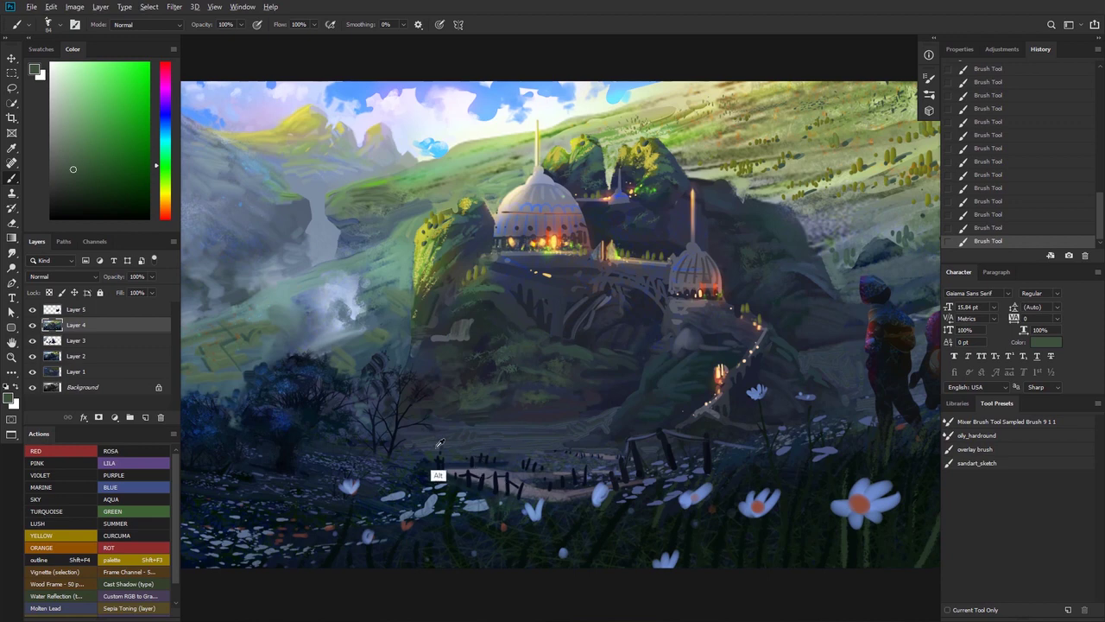
- Sample a dark blue from the ground and try the 66 px scattered-speck brush on the hillside, undoing the result
{"action": "left_click", "coordinate": [393, 466], "text": "alt"}
{"action": "right_click", "coordinate": [557, 354]}
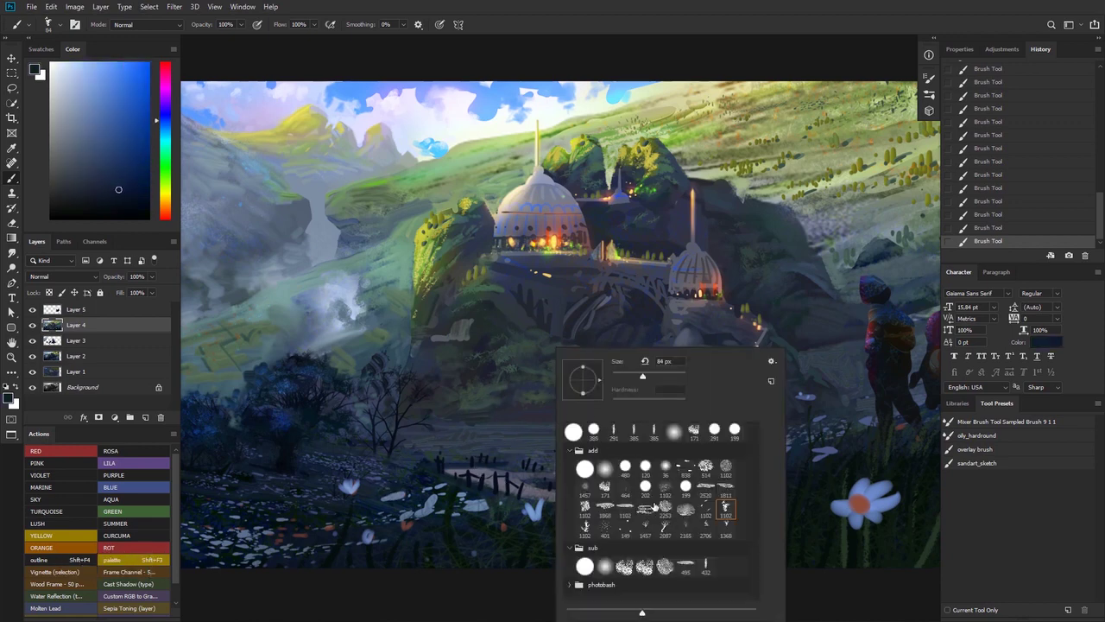
{"action": "left_click", "coordinate": [684, 468]}
{"action": "key", "text": "Return"}
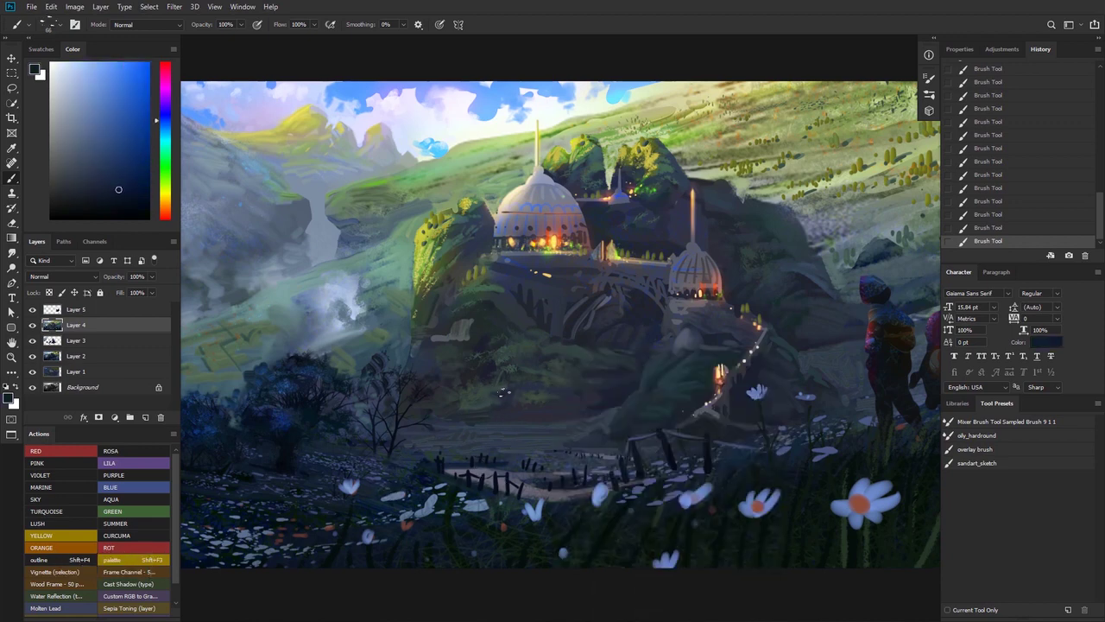
{"action": "key", "text": "ctrl+z"}
- Enlarge the speck brush to 120 px and paint dark specks along the base of the hillside, undoing unwanted strokes
{"action": "right_click", "coordinate": [492, 399]}
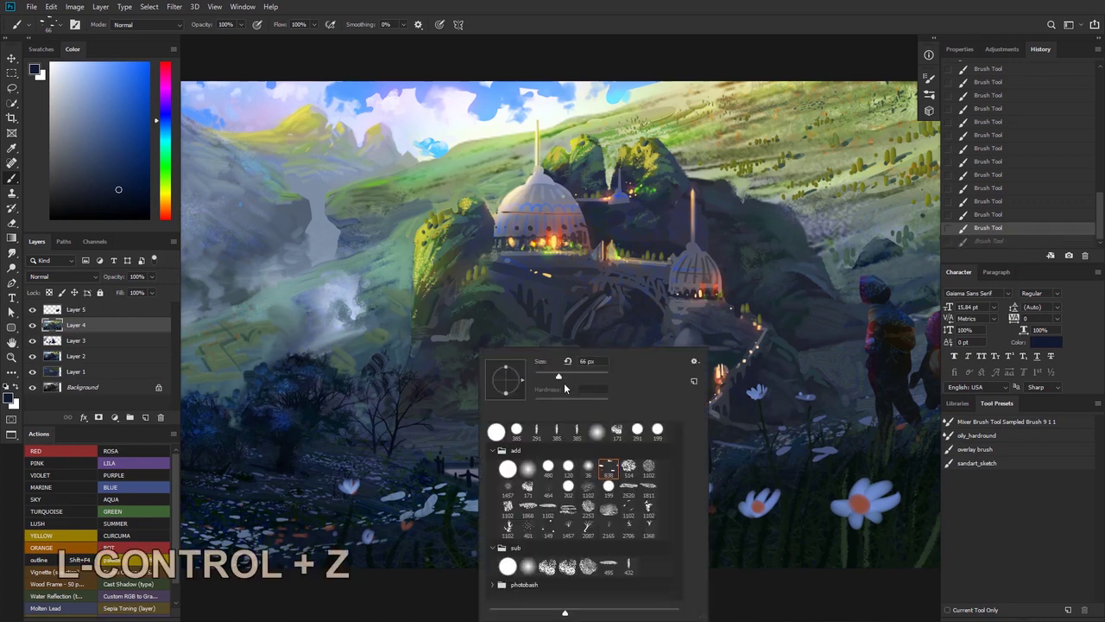
{"action": "left_click", "coordinate": [468, 386]}
{"action": "left_click_drag", "start_coordinate": [478, 403], "coordinate": [473, 386]}
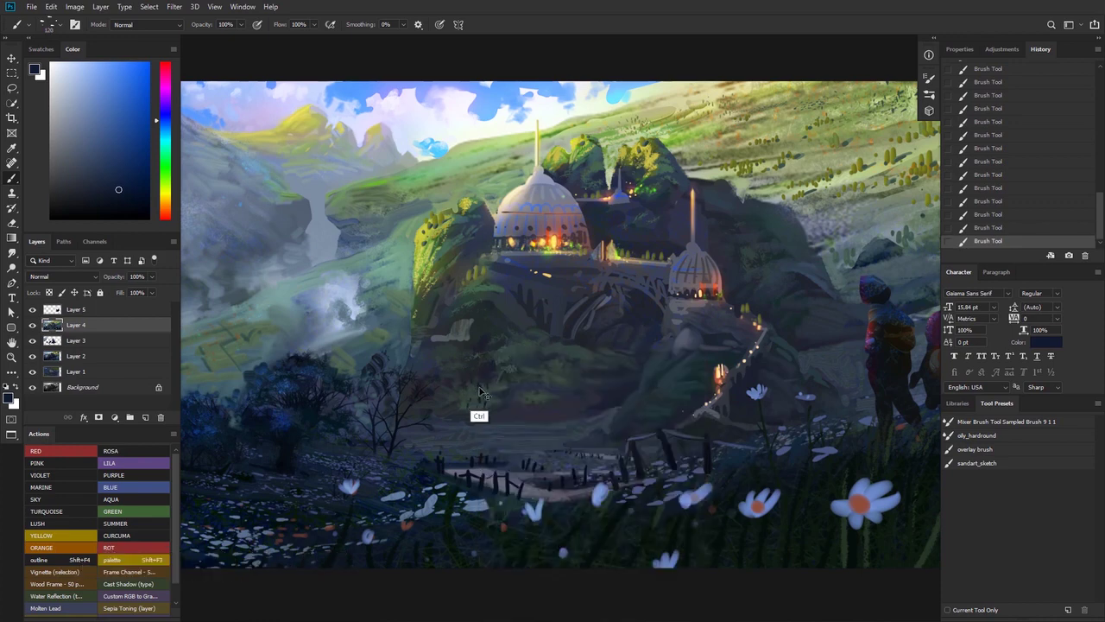
{"action": "key", "text": "ctrl+z"}
{"action": "left_click_drag", "start_coordinate": [521, 416], "coordinate": [531, 415]}
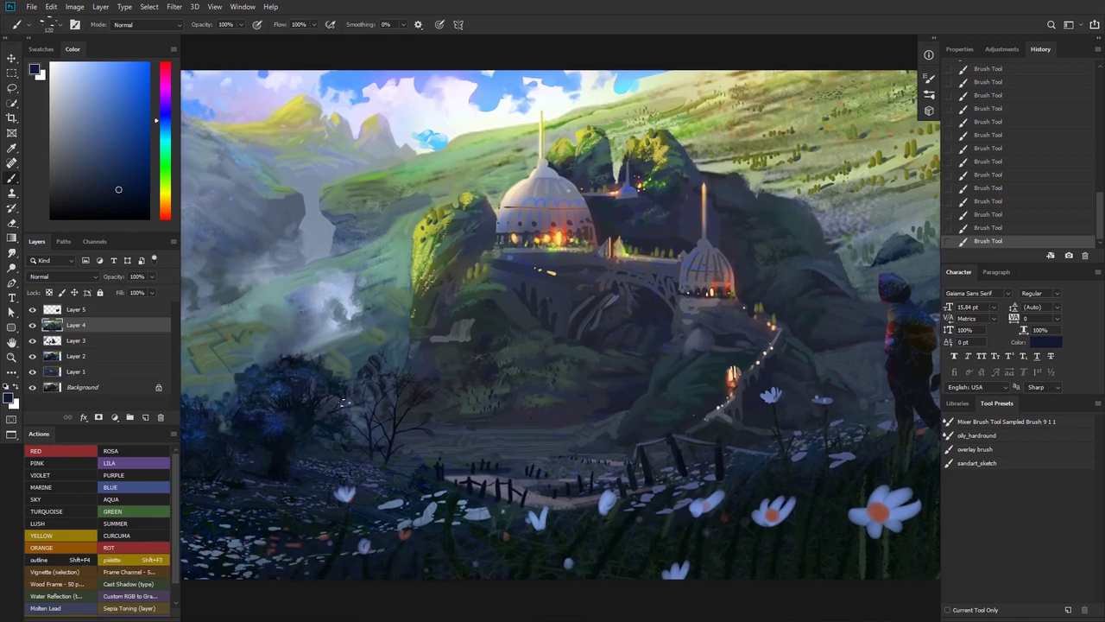
{"action": "key", "text": "alt"}
{"action": "key", "text": "ctrl+z"}
- Enlarge the speck brush to 183 px and dab dark specks on the flat ground behind the fence, undoing an unwanted dab
{"action": "right_click", "coordinate": [551, 401]}
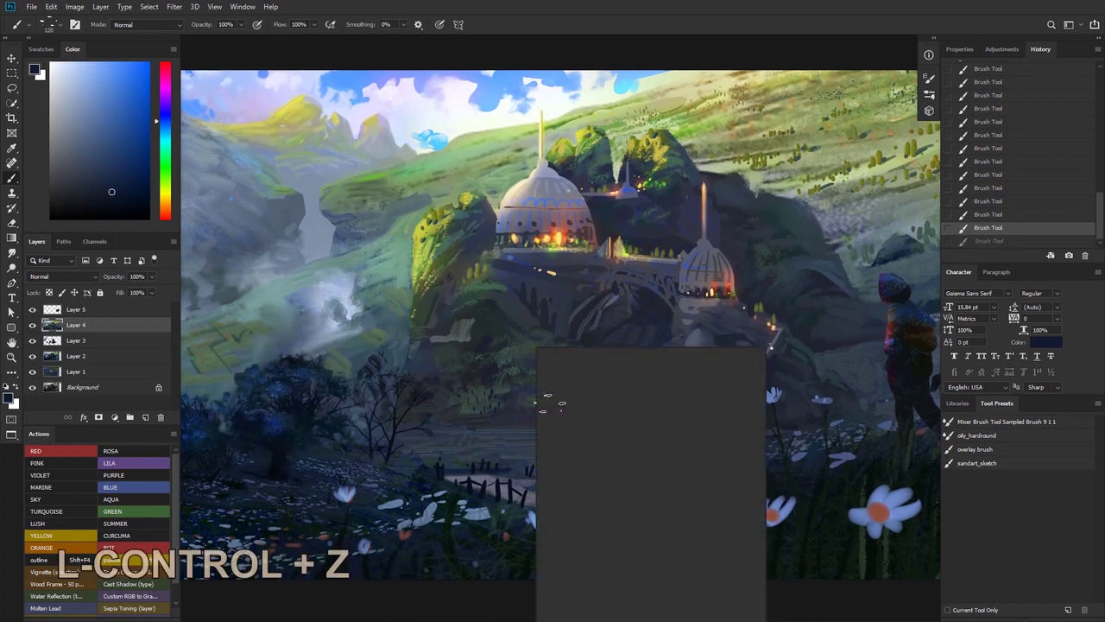
{"action": "left_click", "coordinate": [646, 376]}
{"action": "left_click", "coordinate": [510, 429]}
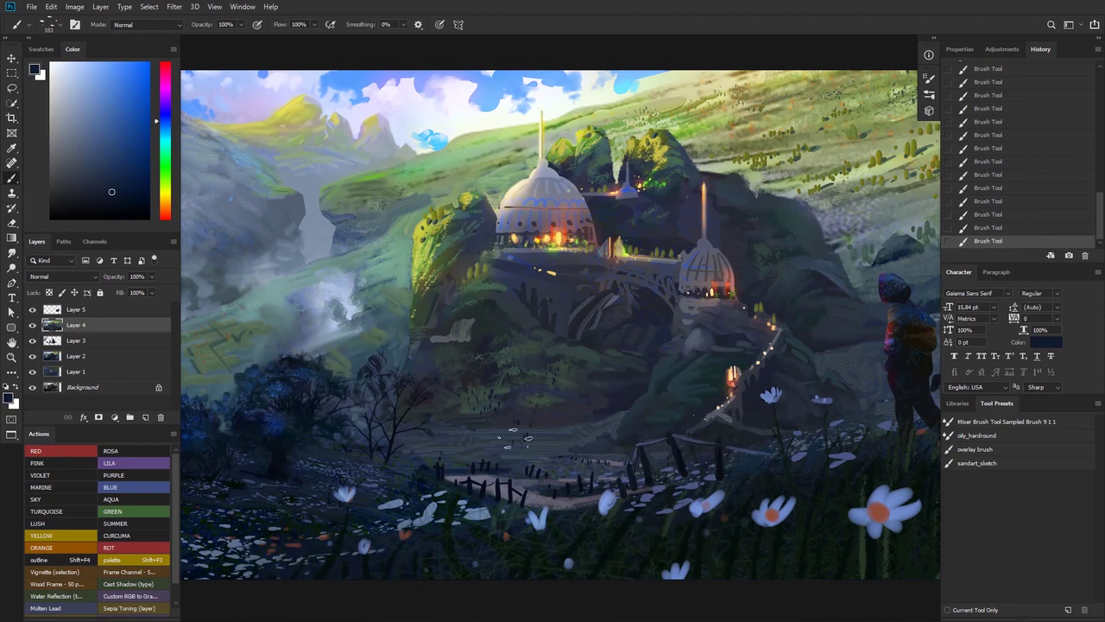
{"action": "key", "text": "ctrl+z"}
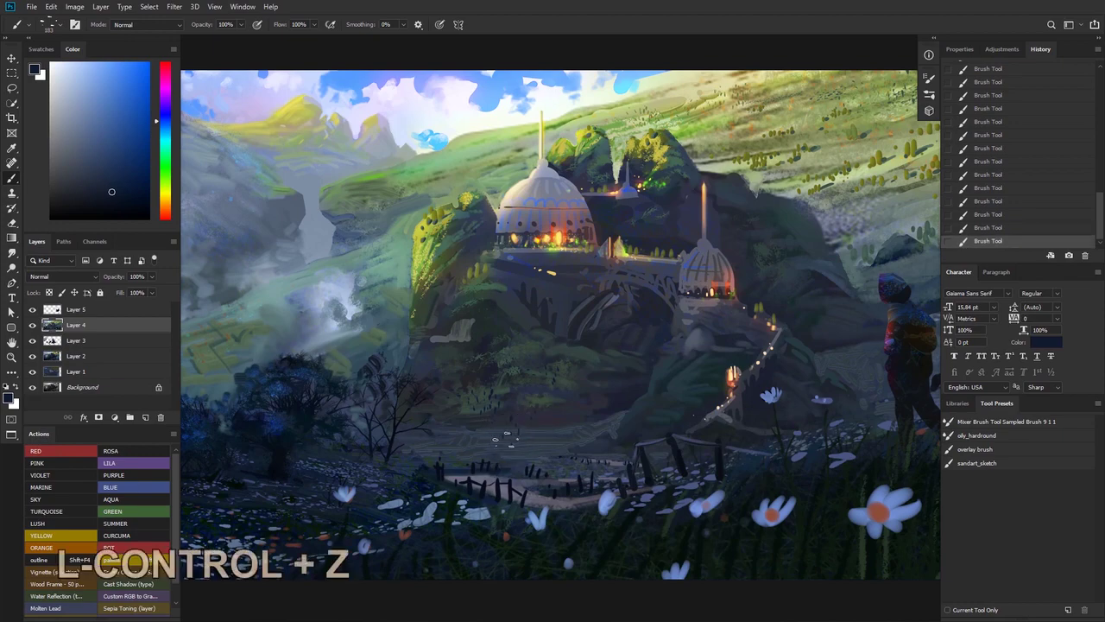
- Switch to the soft round brush in Overlay mode, sample a pale yellow from the sunlit slope, and greatly enlarge the brush
{"action": "mouse_move", "coordinate": [457, 393]}
{"action": "left_mouse_down"}
{"action": "mouse_move", "coordinate": [415, 358]}
{"action": "mouse_move", "coordinate": [437, 340]}
{"action": "left_mouse_up"}
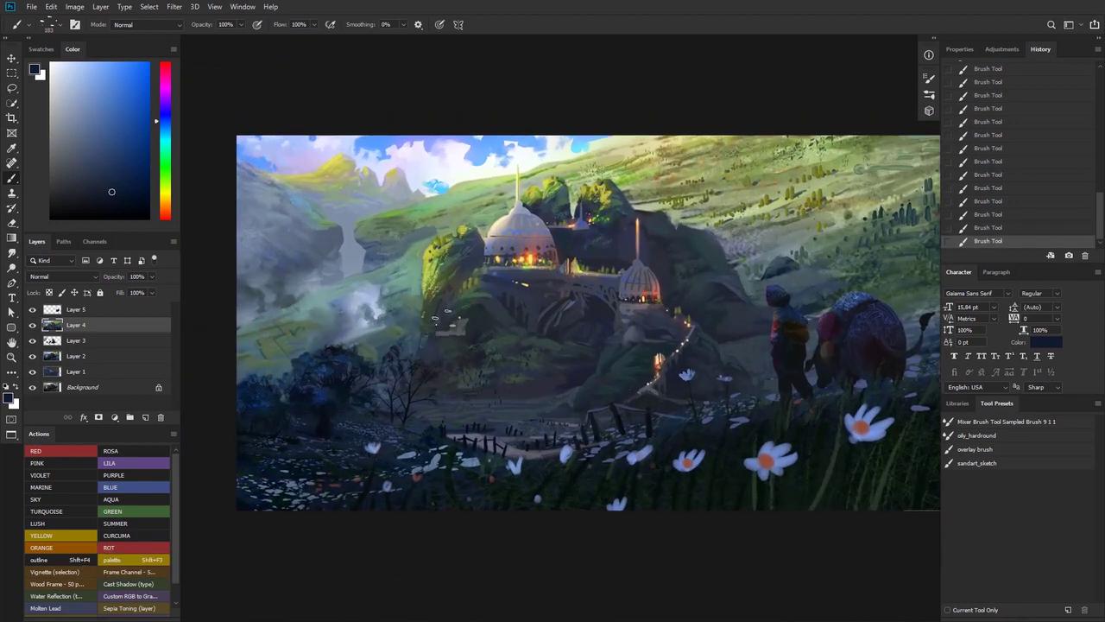
{"action": "left_click_drag", "start_coordinate": [455, 264], "coordinate": [475, 259]}
{"action": "mouse_move", "coordinate": [575, 250]}
{"action": "left_mouse_down"}
{"action": "mouse_move", "coordinate": [545, 266]}
{"action": "mouse_move", "coordinate": [468, 263]}
{"action": "mouse_move", "coordinate": [572, 256]}
{"action": "left_mouse_up"}
{"action": "left_click_drag", "start_coordinate": [562, 264], "coordinate": [553, 286]}
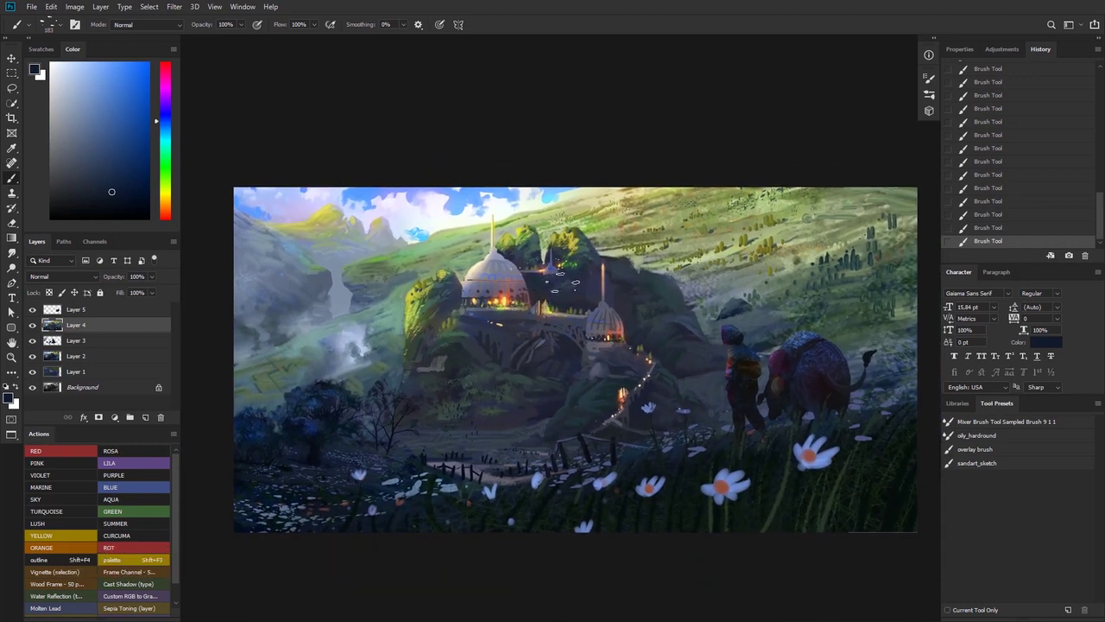
{"action": "right_click", "coordinate": [532, 290]}
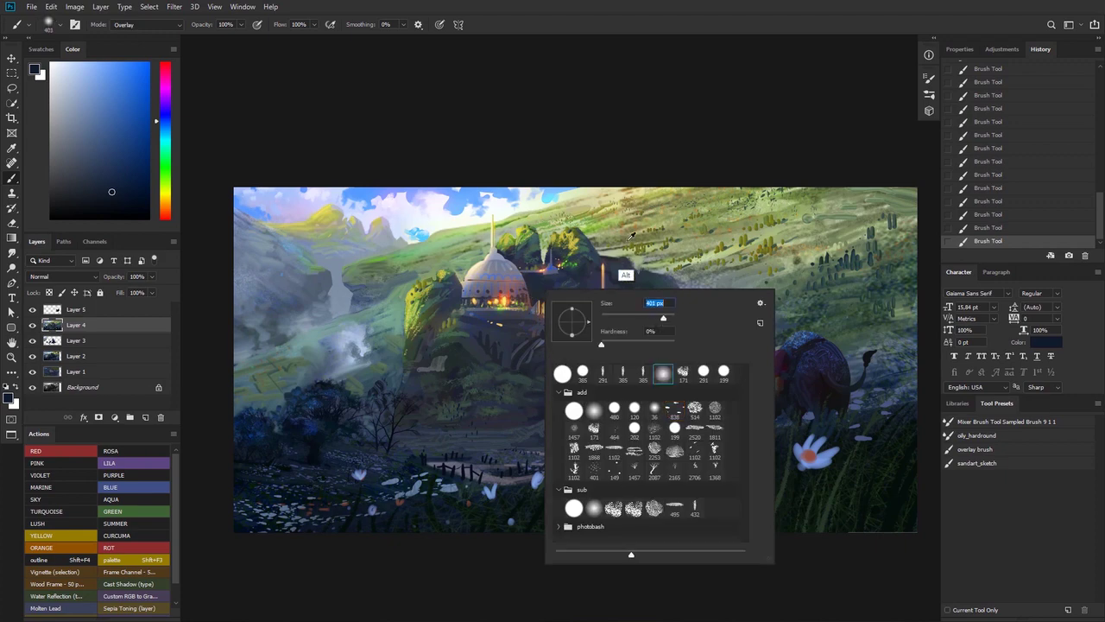
{"action": "left_click", "coordinate": [610, 198], "text": "alt"}
{"action": "right_click", "coordinate": [615, 281]}
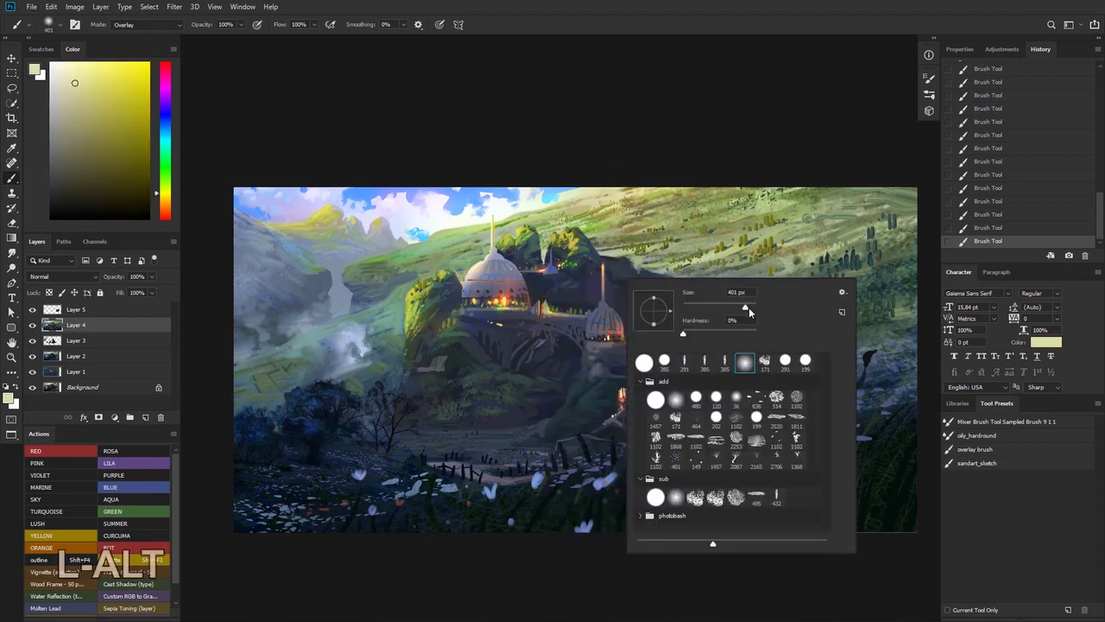
{"action": "left_click_drag", "start_coordinate": [749, 309], "coordinate": [753, 309]}
- Try a pale yellow Overlay dab over the slope around the traveller and beast, toggling it off and on to compare
{"action": "left_click", "coordinate": [730, 254]}
{"action": "key", "text": "ctrl+z"}
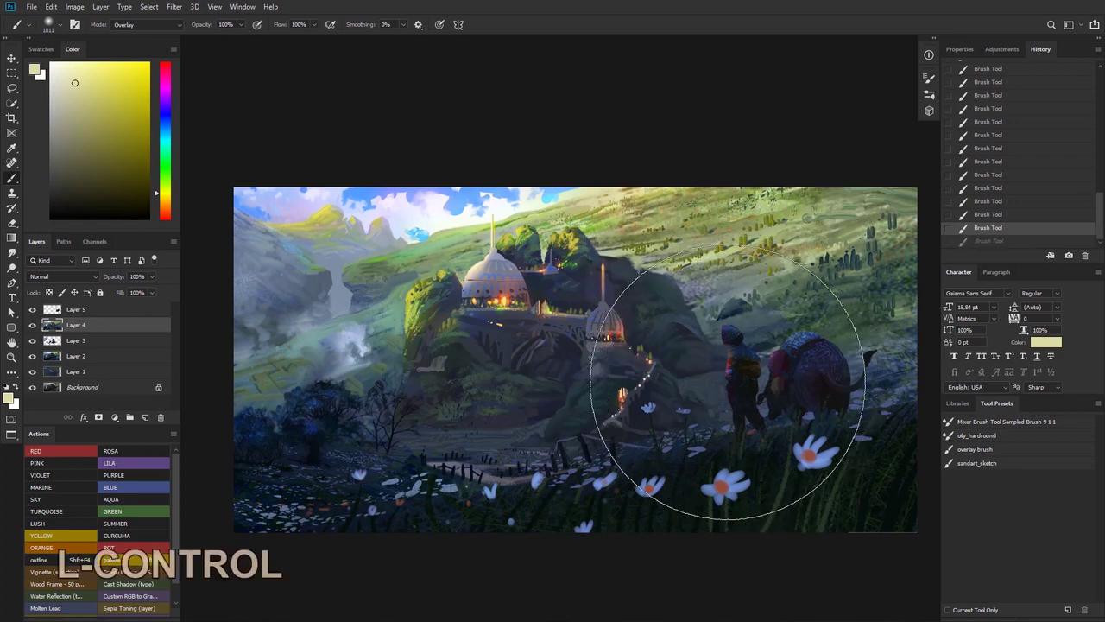
{"action": "key", "text": "ctrl+z"}
{"action": "key", "text": "ctrl+z"}
{"action": "key", "text": "ctrl+z"}
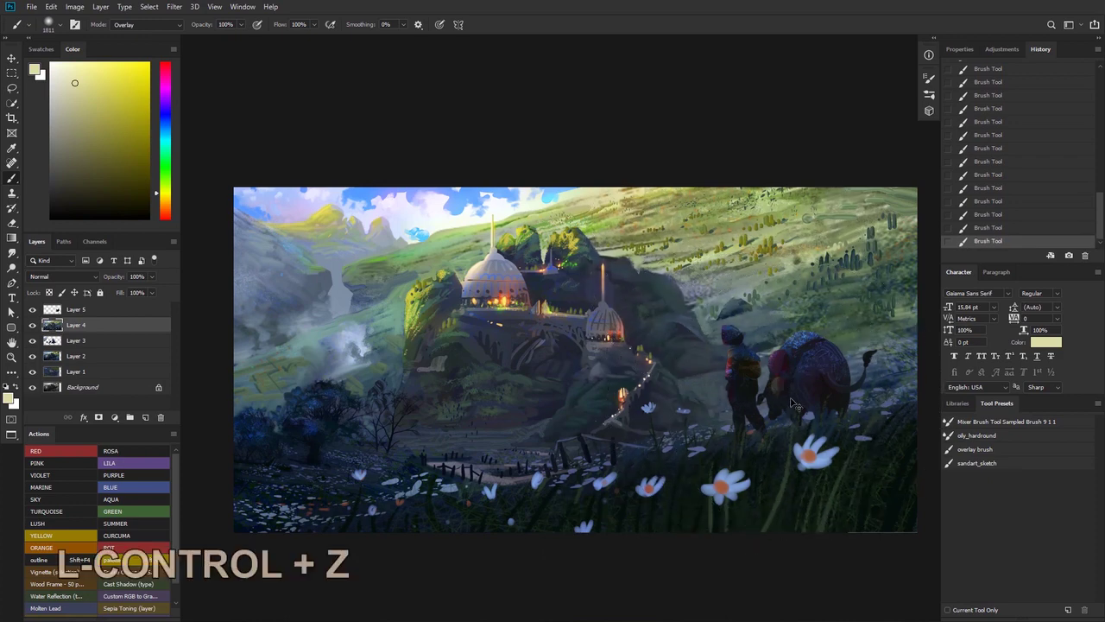
{"action": "key", "text": "ctrl+z"}
{"action": "key", "text": "ctrl+z"}
{"action": "key", "text": "ctrl+z"}
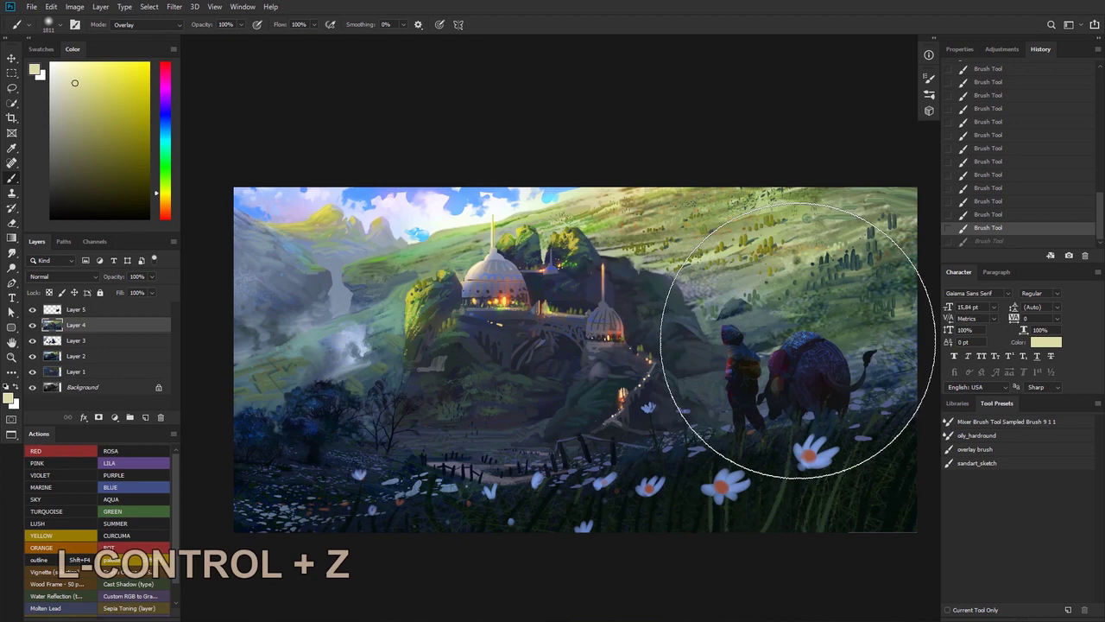
{"action": "key", "text": "ctrl+z"}
{"action": "key", "text": "ctrl+z"}
{"action": "key", "text": "ctrl+z"}
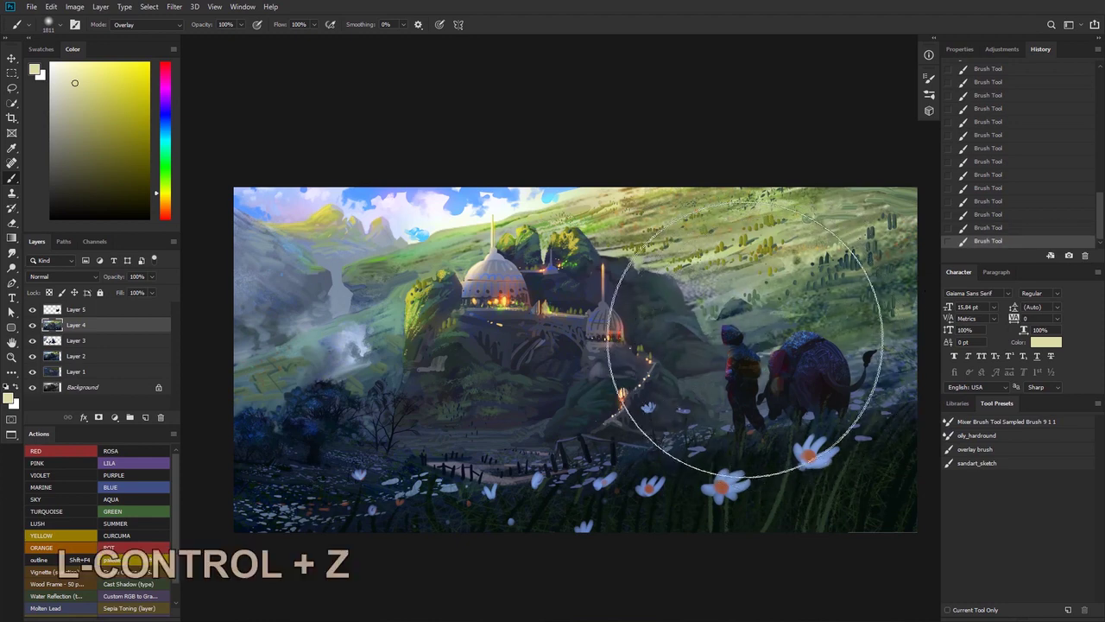
{"action": "key", "text": "ctrl+z"}
{"action": "key", "text": "ctrl+z"}
{"action": "key", "text": "ctrl+z"}
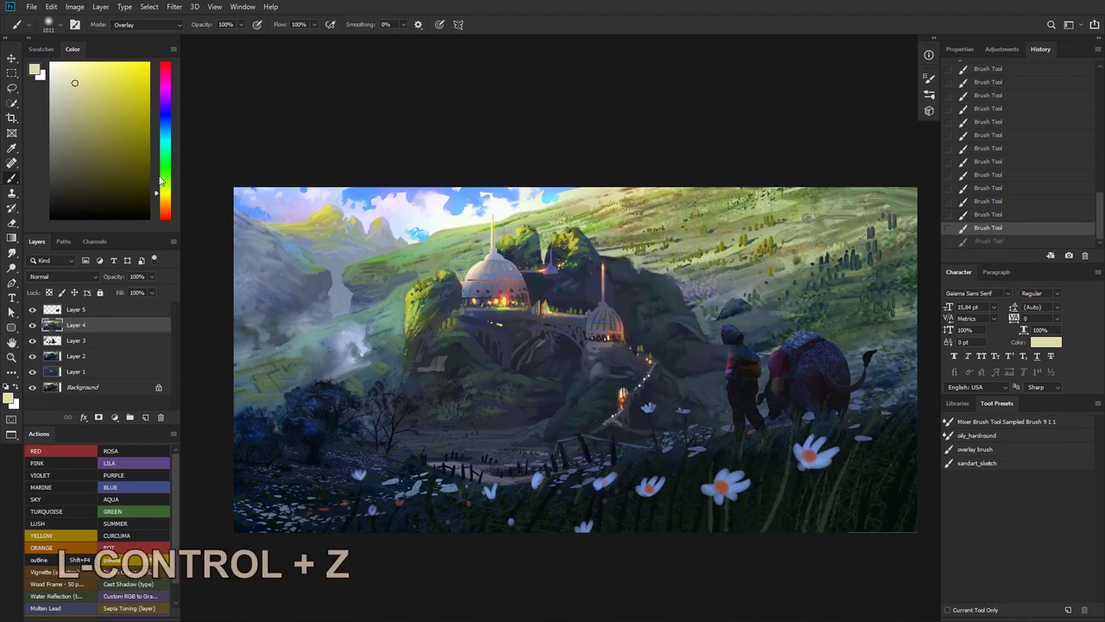
- Shift the brush colour to light blue and try Overlay dabs around the traveller and beast, undoing them
{"action": "left_click_drag", "start_coordinate": [160, 180], "coordinate": [166, 130]}
{"action": "left_click", "coordinate": [812, 355]}
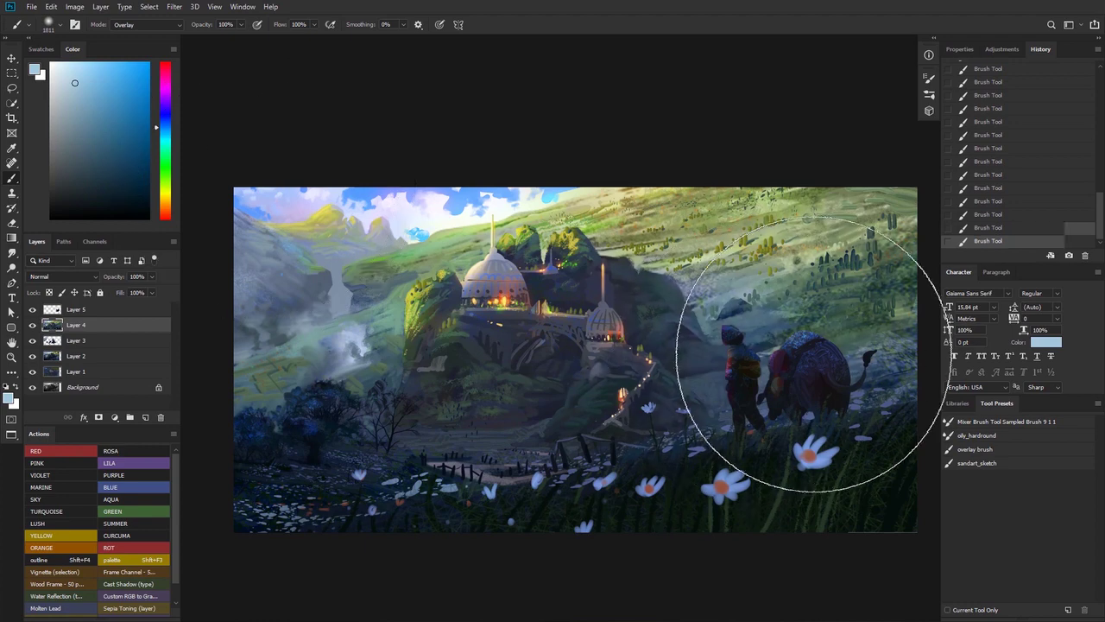
{"action": "key", "text": "ctrl+z"}
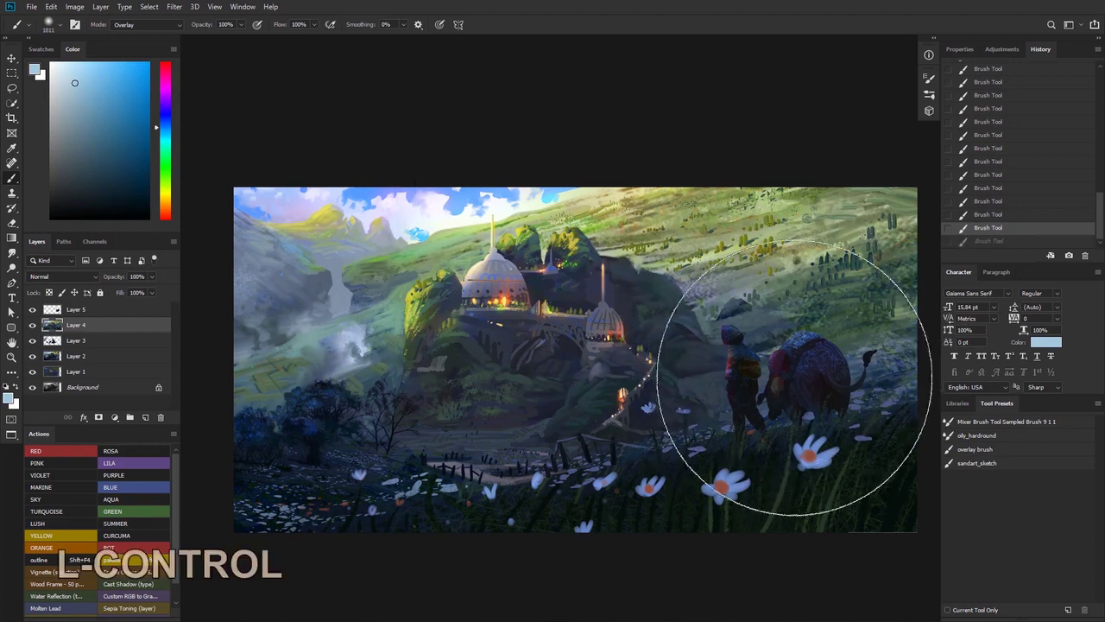
{"action": "left_click", "coordinate": [834, 368]}
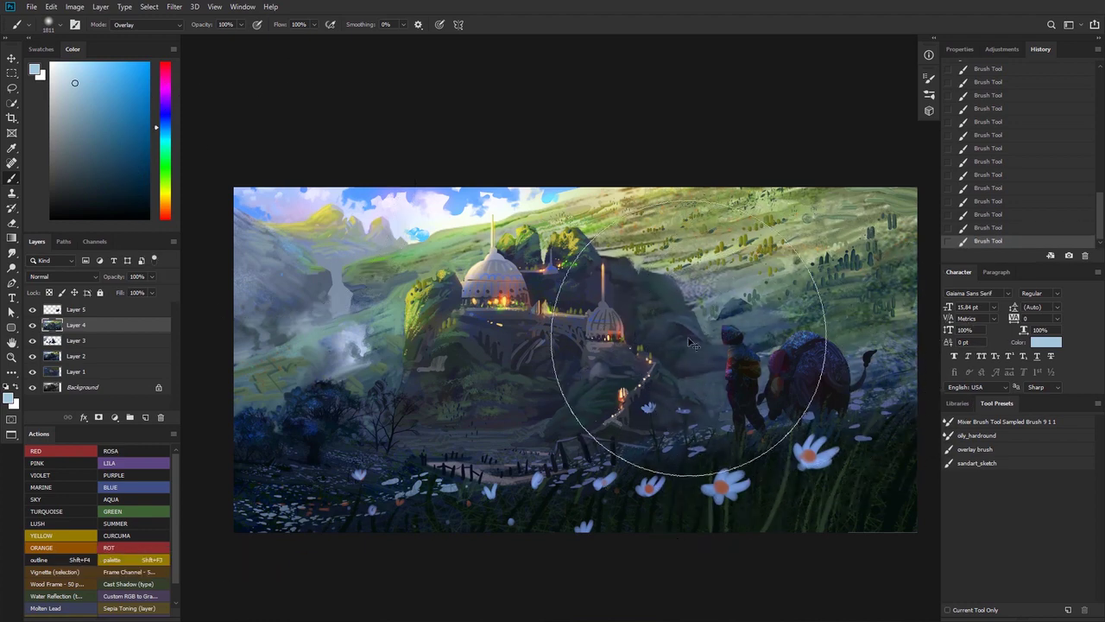
{"action": "mouse_move", "coordinate": [688, 338]}
{"action": "left_mouse_down"}
{"action": "mouse_move", "coordinate": [622, 363]}
{"action": "mouse_move", "coordinate": [633, 329]}
{"action": "mouse_move", "coordinate": [597, 343]}
{"action": "left_mouse_up"}
{"action": "key", "text": "ctrl+z"}
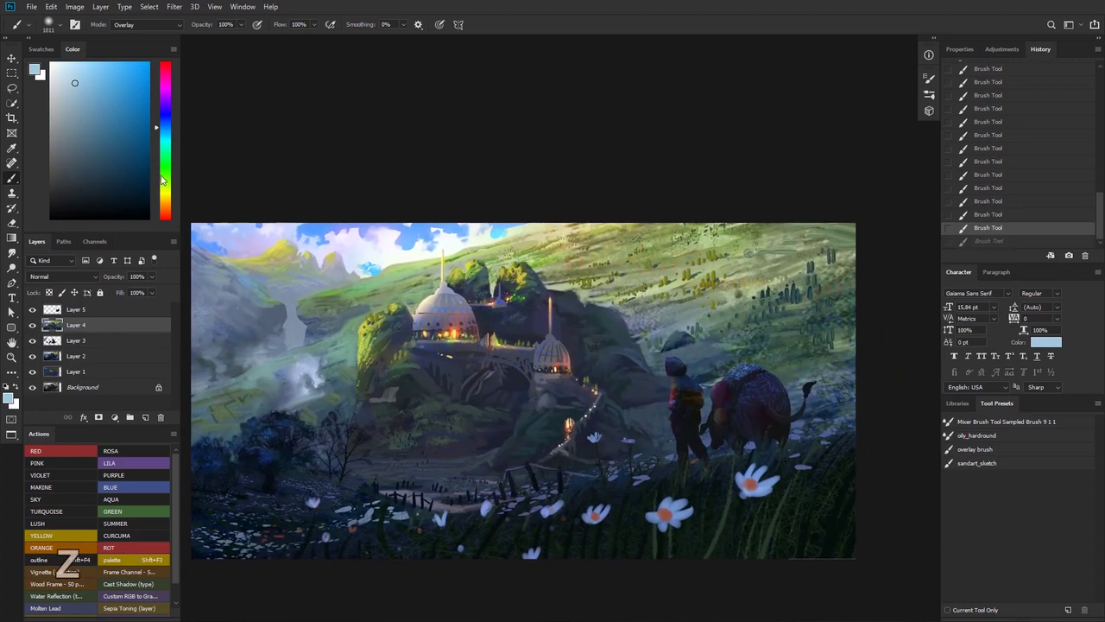
- Shift the brush colour to pink and try an Overlay stroke across the slope by the traveller and beast, undoing it
{"action": "left_click_drag", "start_coordinate": [161, 129], "coordinate": [162, 73]}
{"action": "mouse_move", "coordinate": [629, 457]}
{"action": "left_mouse_down"}
{"action": "mouse_move", "coordinate": [706, 405]}
{"action": "mouse_move", "coordinate": [843, 364]}
{"action": "left_mouse_up"}
{"action": "key", "text": "ctrl+z"}
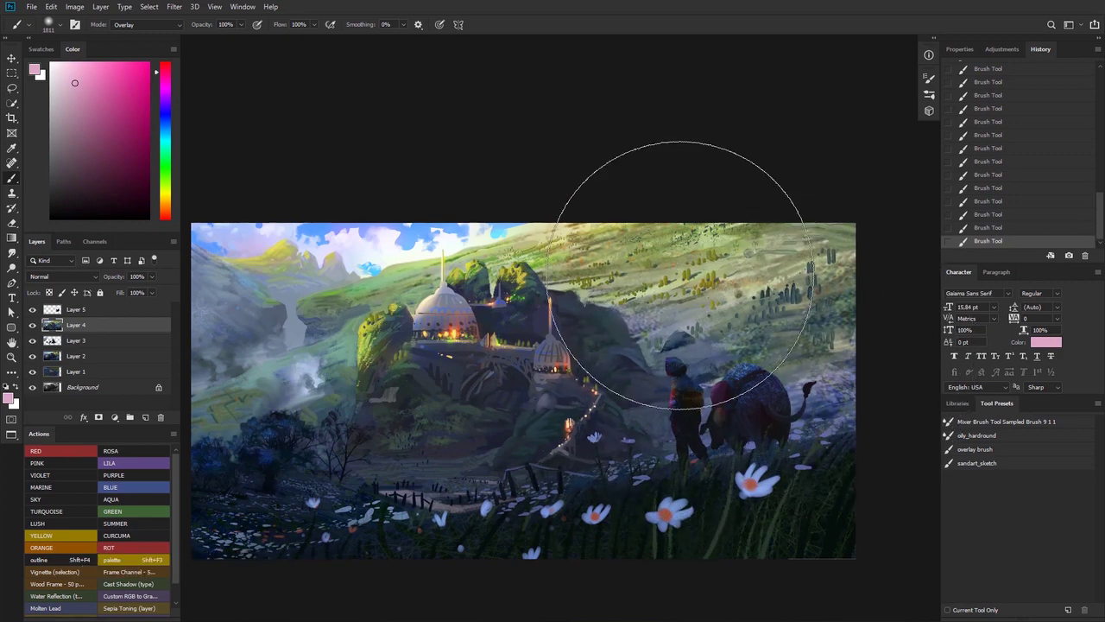
{"action": "key", "text": "ctrl+z"}
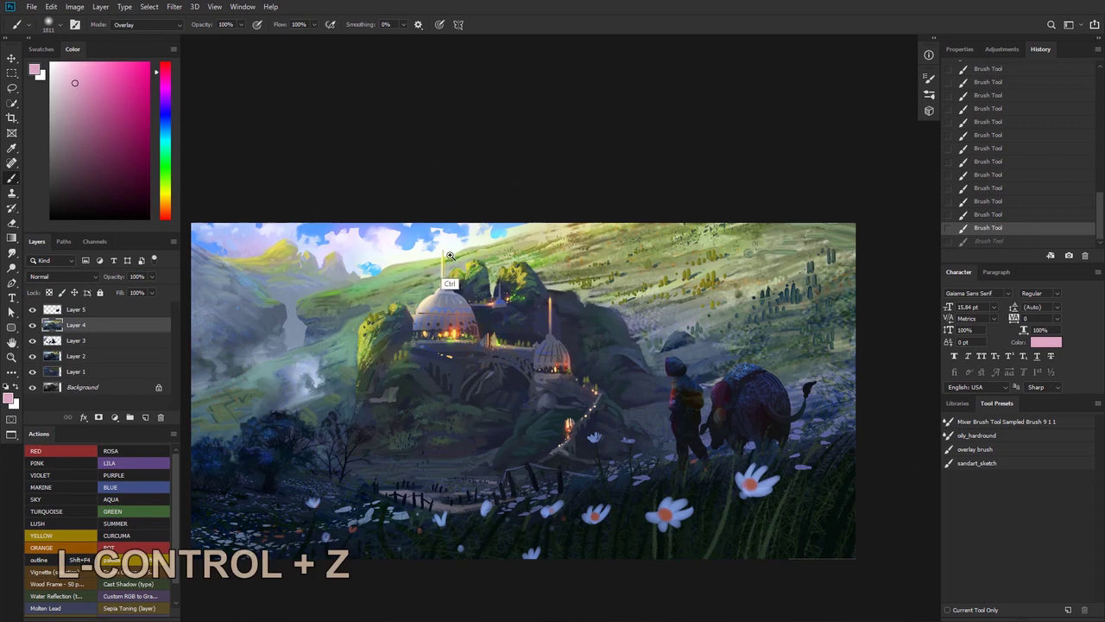
{"action": "mouse_move", "coordinate": [450, 256]}
{"action": "left_mouse_down"}
{"action": "mouse_move", "coordinate": [414, 278]}
{"action": "mouse_move", "coordinate": [434, 278]}
{"action": "left_mouse_up"}
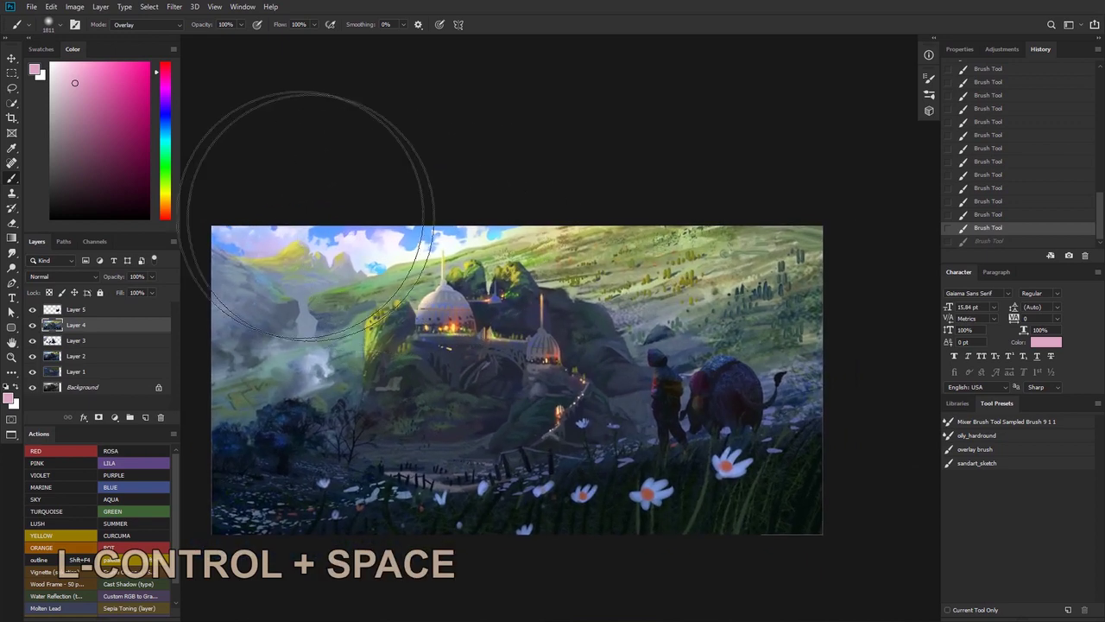
- Shift the brush colour to pale yellow-green and paint an Overlay stroke over the sunlit slope on Layer 4
{"action": "left_click", "coordinate": [164, 192]}
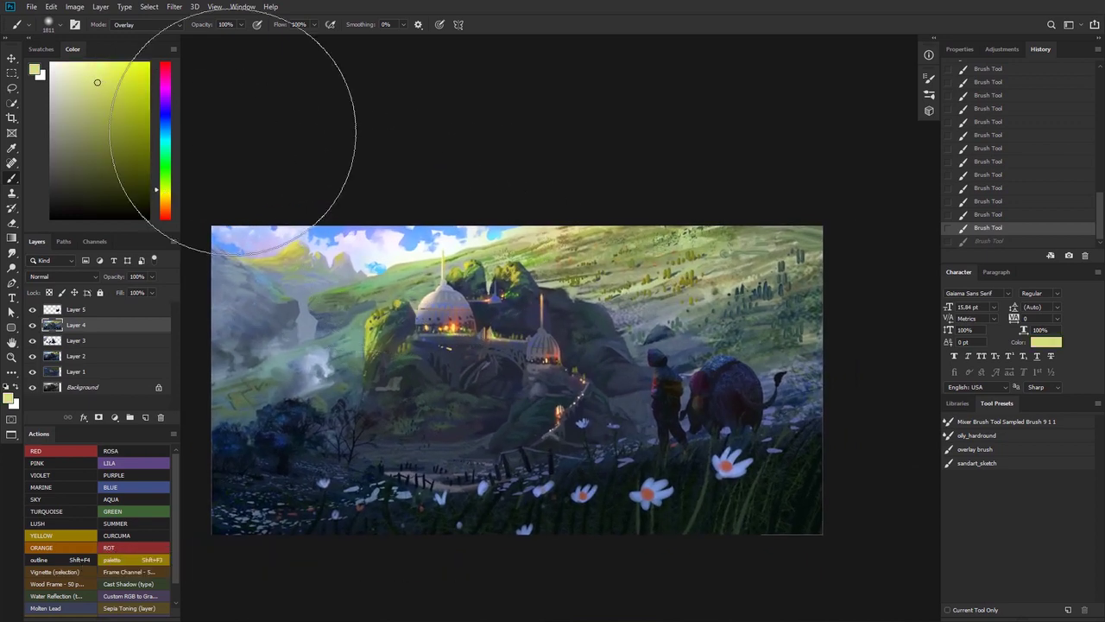
{"action": "left_click_drag", "start_coordinate": [631, 193], "coordinate": [649, 178]}
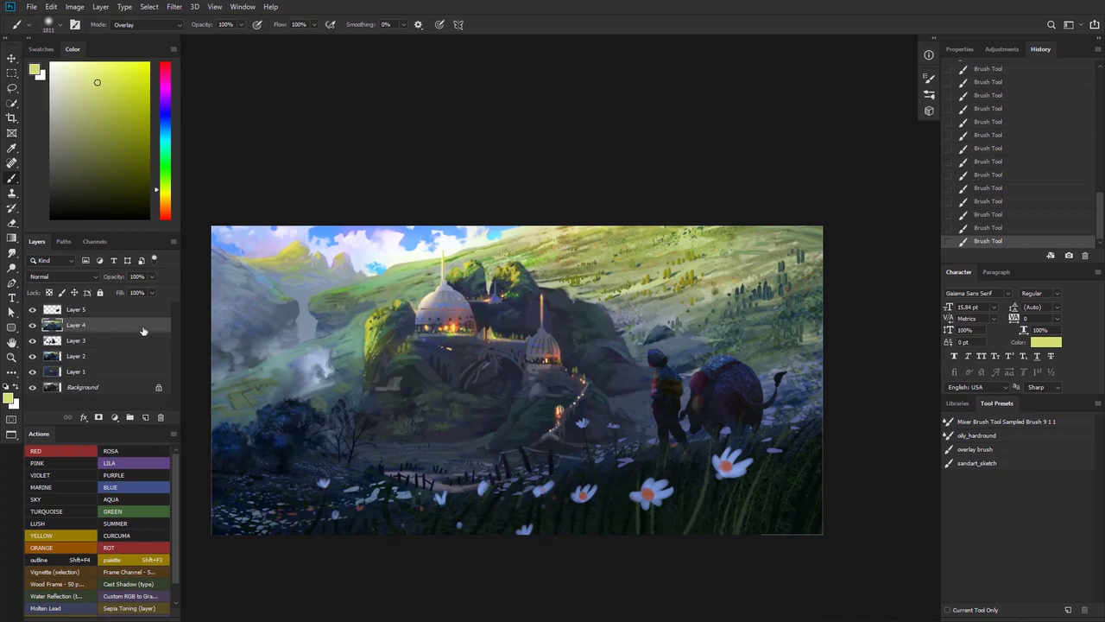
- Lock the transparent pixels of Layer 5, shrink the soft brush, and dab Overlay light onto the traveller and beast
{"action": "left_click", "coordinate": [83, 309]}
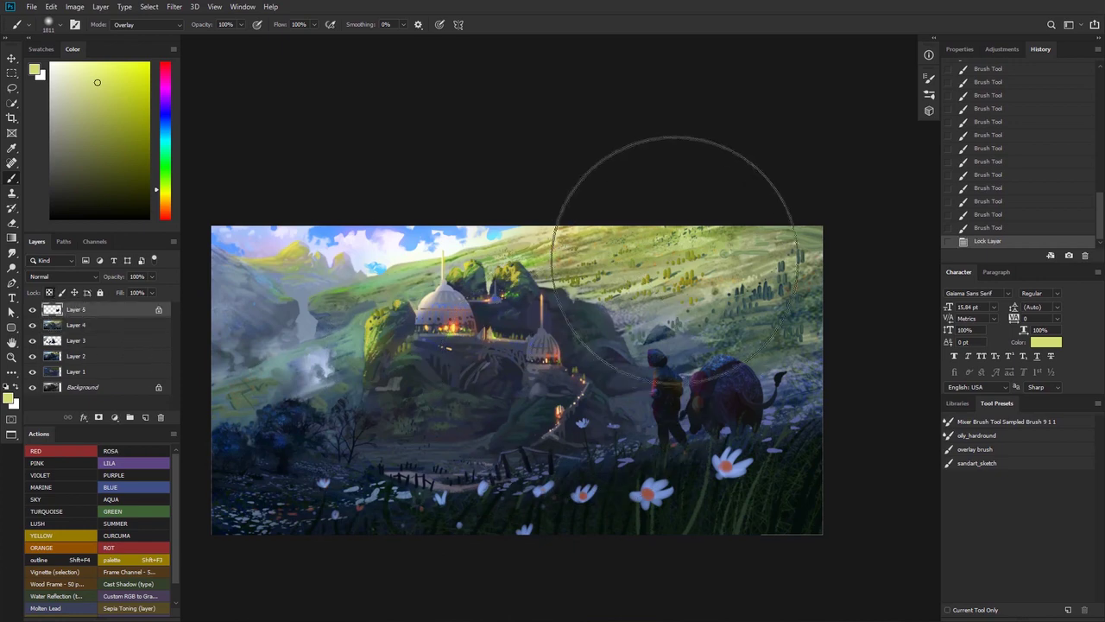
{"action": "right_click", "coordinate": [631, 330]}
{"action": "left_click", "coordinate": [736, 357]}
{"action": "left_click_drag", "start_coordinate": [679, 285], "coordinate": [700, 318]}
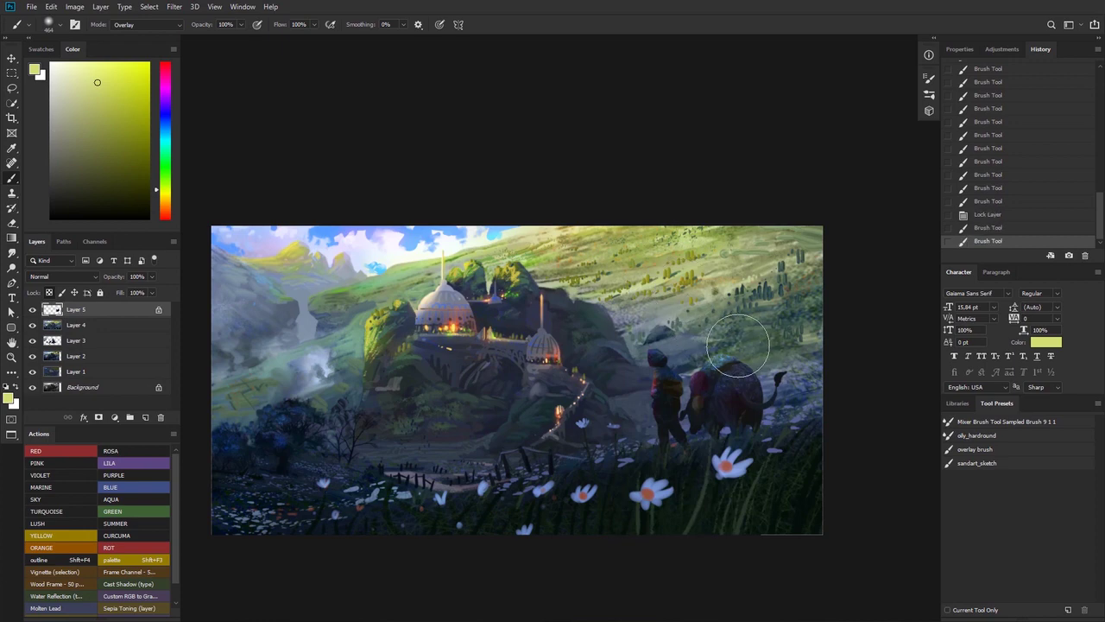
- Undo and repaint the yellow-green Overlay dabs on the traveller's head and the beast's back until the highlight is subtle
{"action": "key", "text": "ctrl+z"}
{"action": "key", "text": "ctrl+z"}
{"action": "key", "text": "ctrl+z"}
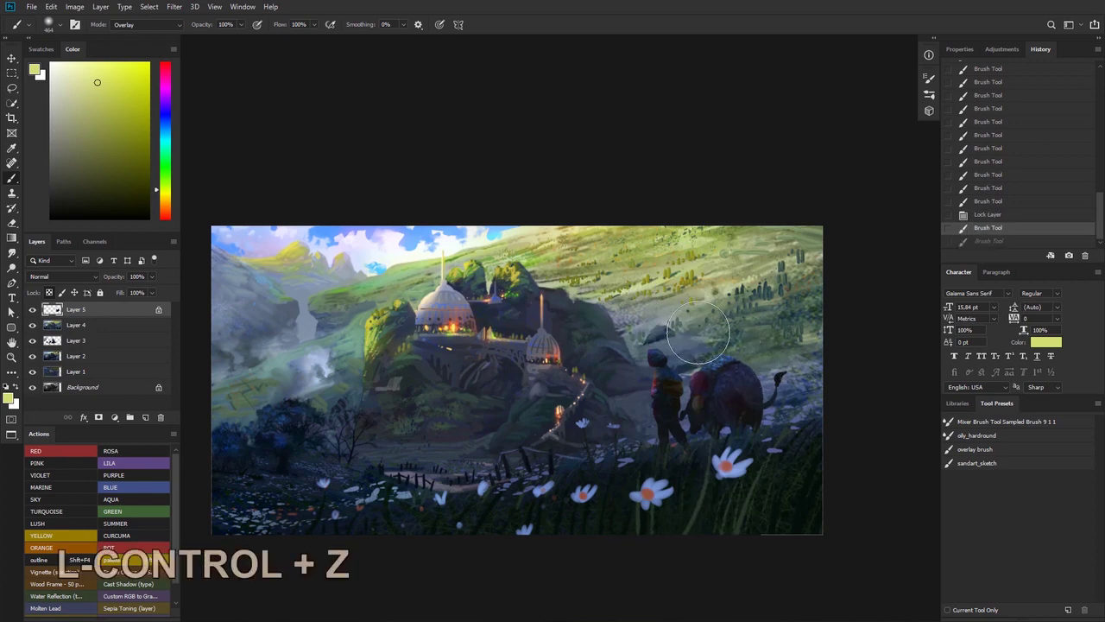
{"action": "mouse_move", "coordinate": [698, 333]}
{"action": "left_mouse_down"}
{"action": "mouse_move", "coordinate": [760, 347]}
{"action": "mouse_move", "coordinate": [727, 321]}
{"action": "mouse_move", "coordinate": [691, 324]}
{"action": "mouse_move", "coordinate": [734, 319]}
{"action": "mouse_move", "coordinate": [701, 276]}
{"action": "mouse_move", "coordinate": [721, 322]}
{"action": "left_mouse_up"}
{"action": "key", "text": "ctrl+z"}
{"action": "left_click_drag", "start_coordinate": [650, 313], "coordinate": [685, 330]}
{"action": "key", "text": "ctrl+z"}
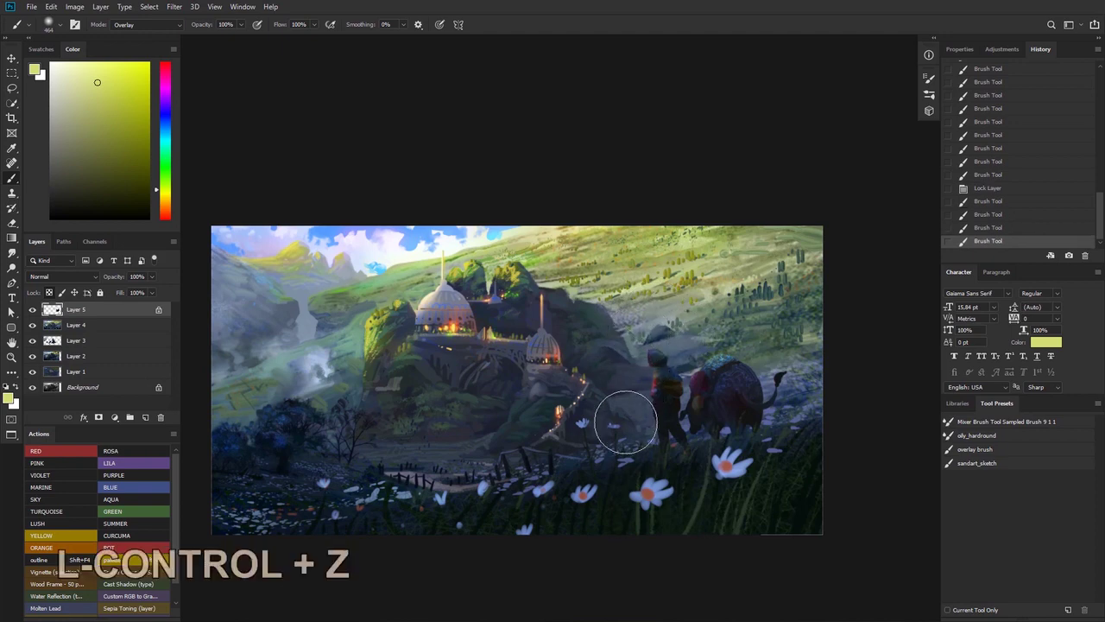
- Brighten the beast's back with a very small Overlay brush and sample a light blue from it
{"action": "key", "text": "ctrl+space"}
{"action": "mouse_move", "coordinate": [436, 321]}
{"action": "left_mouse_down"}
{"action": "mouse_move", "coordinate": [420, 320]}
{"action": "mouse_move", "coordinate": [440, 327]}
{"action": "left_mouse_up"}
{"action": "key", "text": "ctrl+space"}
{"action": "left_click_drag", "start_coordinate": [741, 356], "coordinate": [771, 332]}
{"action": "key", "text": "space"}
{"action": "left_click_drag", "start_coordinate": [646, 329], "coordinate": [571, 302]}
{"action": "right_click", "coordinate": [654, 332]}
{"action": "left_click_drag", "start_coordinate": [630, 333], "coordinate": [631, 371]}
{"action": "left_click", "coordinate": [633, 340], "text": "alt"}
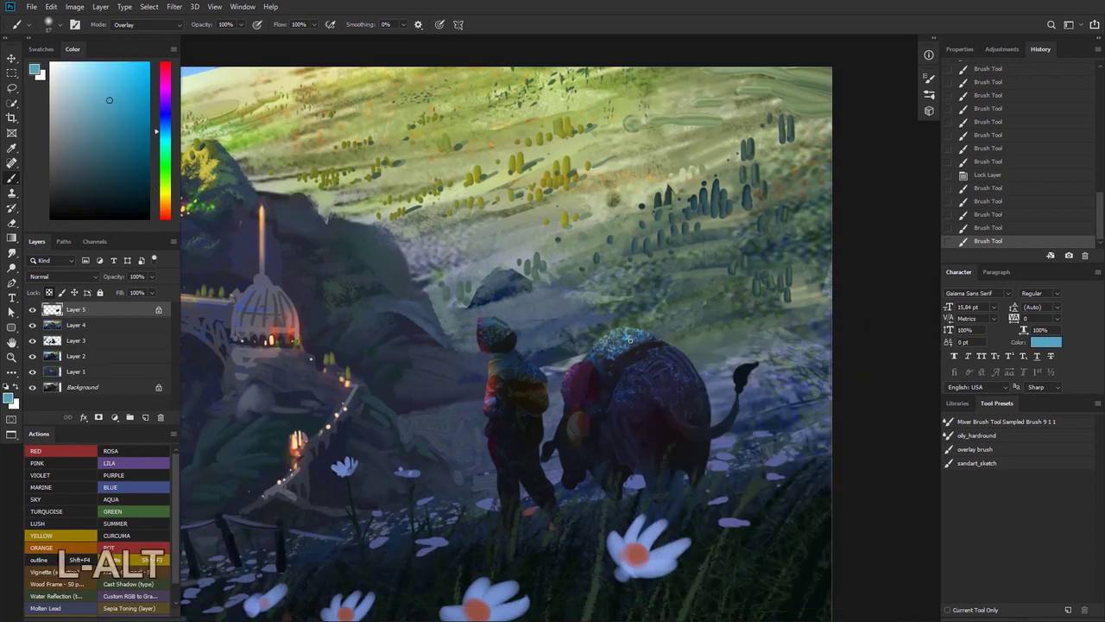
- Switch to the 291 mixer brush at 39 px and blend sampled blue strokes along the beast's back
{"action": "right_click", "coordinate": [631, 342]}
{"action": "left_click", "coordinate": [703, 424]}
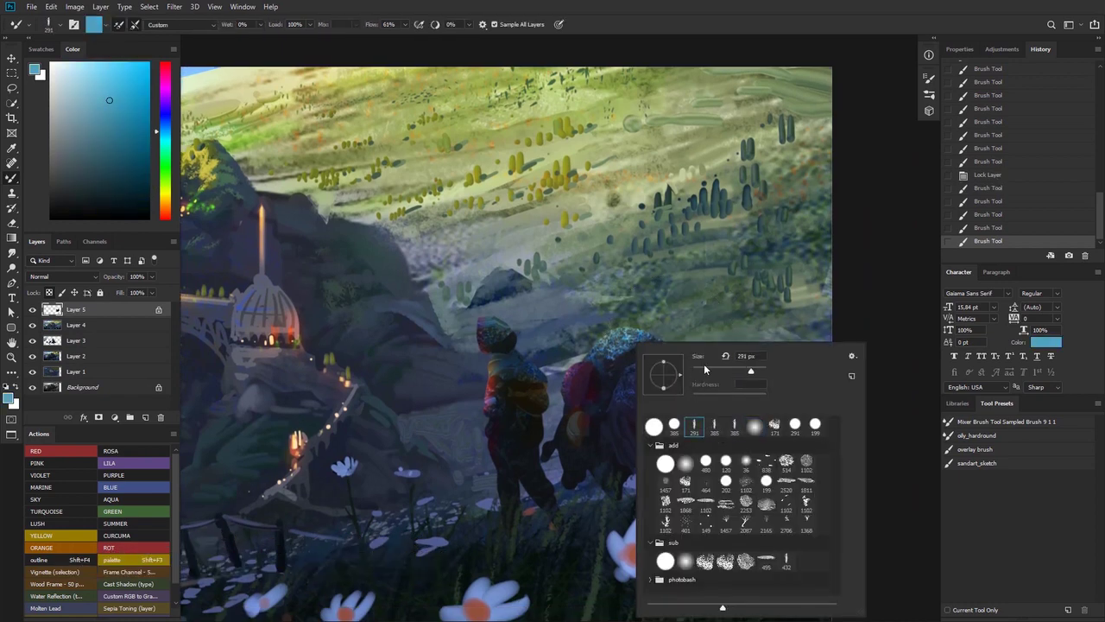
{"action": "left_click", "coordinate": [625, 331], "text": "alt"}
{"action": "key", "text": "ctrl+z"}
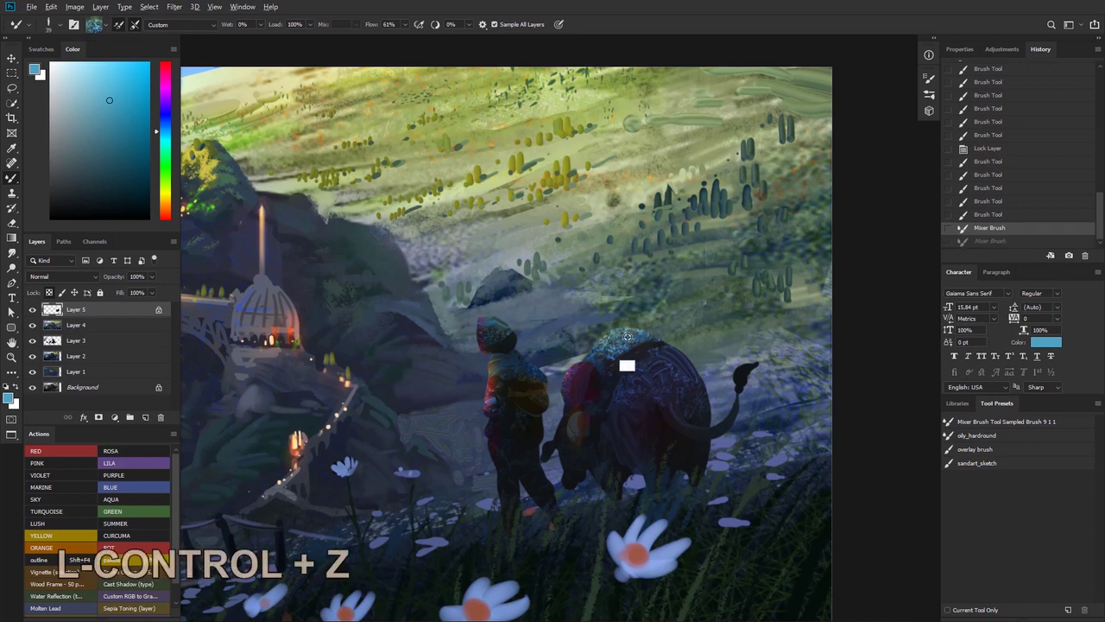
{"action": "left_click", "coordinate": [603, 339], "text": "alt"}
{"action": "left_click_drag", "start_coordinate": [604, 340], "coordinate": [593, 345]}
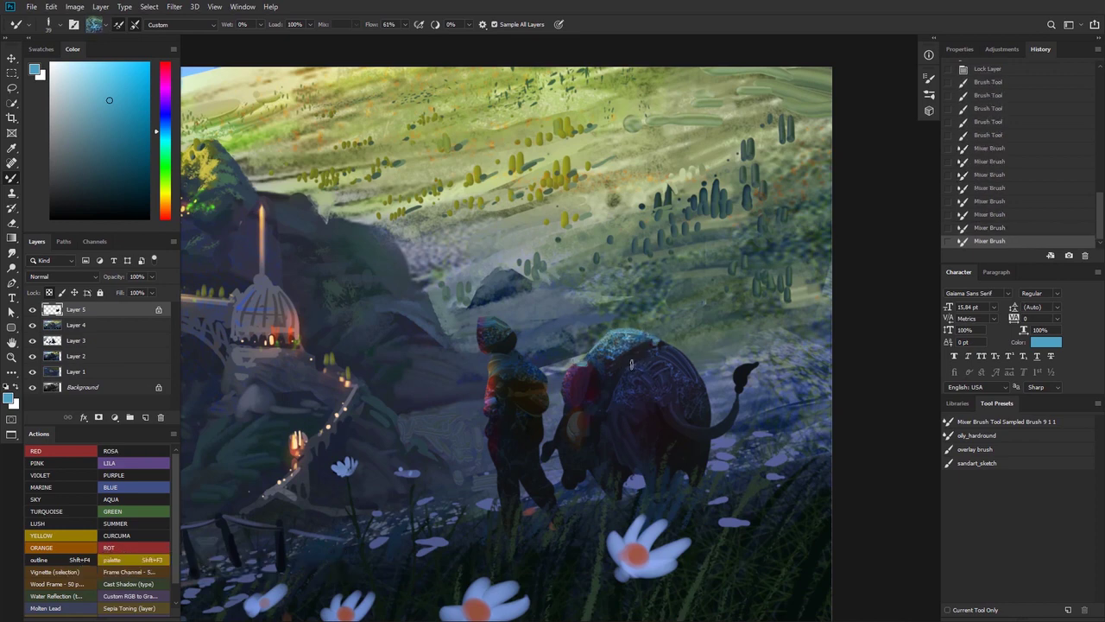
- Touch up the figures on Layer 5 with further small mixer brush strokes
{"action": "left_click_drag", "start_coordinate": [549, 295], "coordinate": [436, 298]}
{"action": "mouse_move", "coordinate": [625, 318]}
{"action": "left_mouse_down"}
{"action": "mouse_move", "coordinate": [660, 318]}
{"action": "mouse_move", "coordinate": [617, 319]}
{"action": "left_mouse_up"}
{"action": "left_click_drag", "start_coordinate": [503, 295], "coordinate": [411, 309]}
{"action": "left_click_drag", "start_coordinate": [372, 298], "coordinate": [604, 317]}
{"action": "left_click_drag", "start_coordinate": [518, 298], "coordinate": [503, 326]}
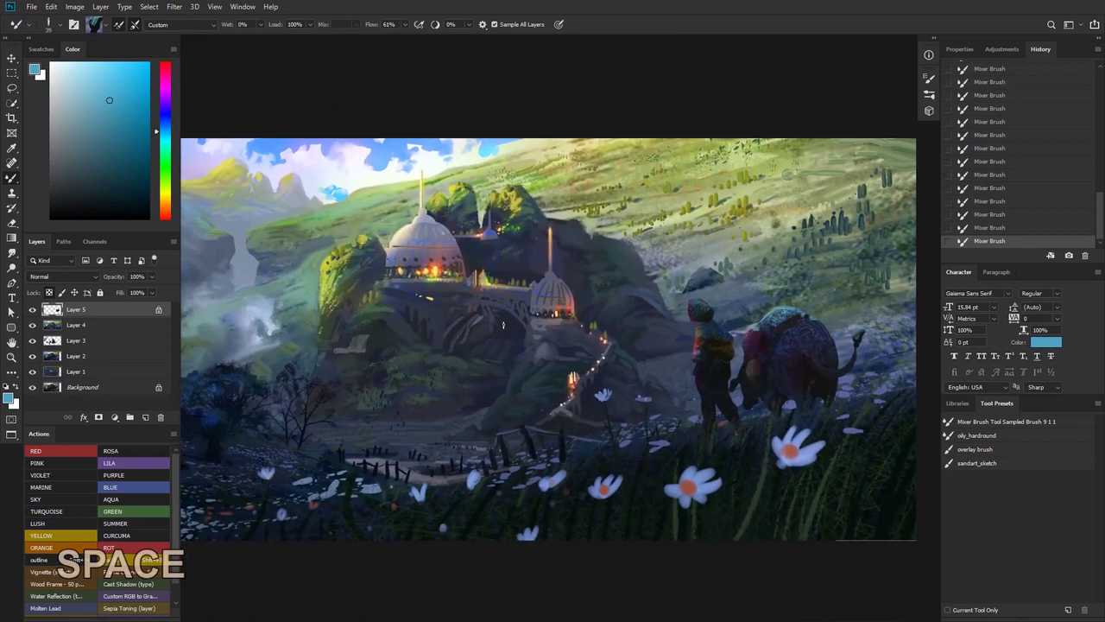
- Create a new layer and paint a pale mixer brush highlight along the large dome's left edge
{"action": "key", "text": "ctrl+shift+n"}
{"action": "key", "text": "Return"}
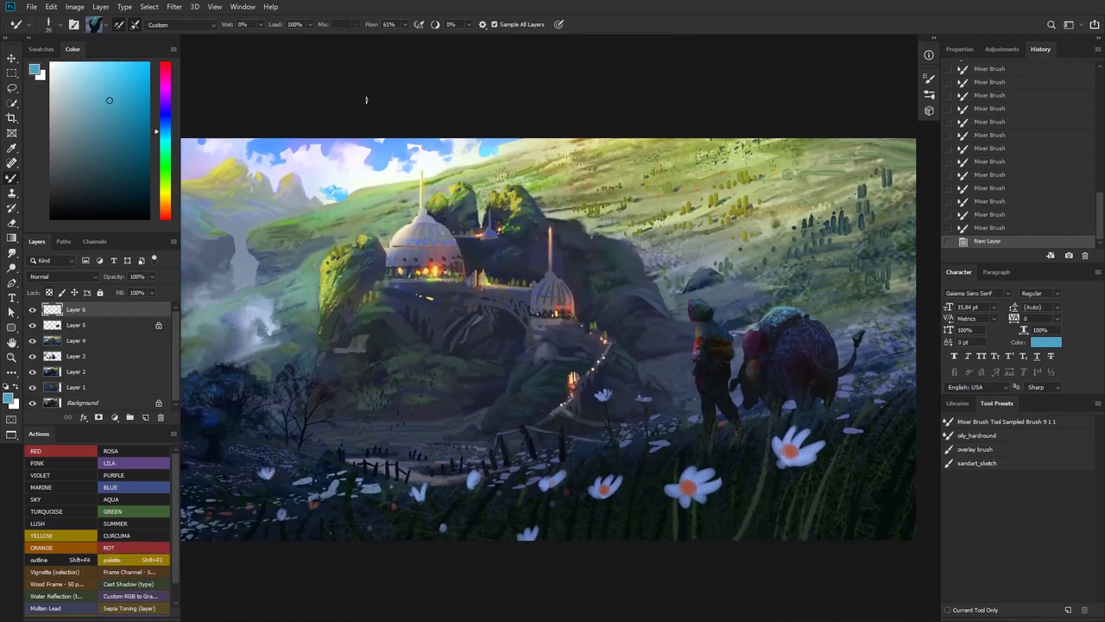
{"action": "left_click_drag", "start_coordinate": [390, 244], "coordinate": [399, 233]}
- Switch to the 1102 px bird-flock brush and sample a pale cream from the large dome's spire
{"action": "right_click", "coordinate": [425, 209]}
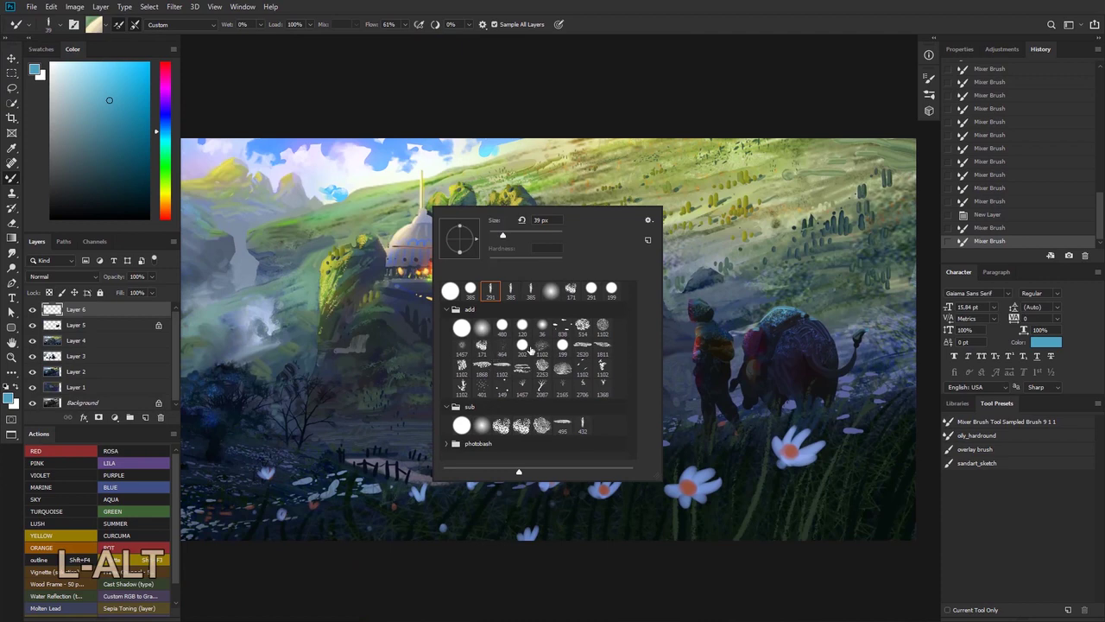
{"action": "left_click", "coordinate": [582, 369]}
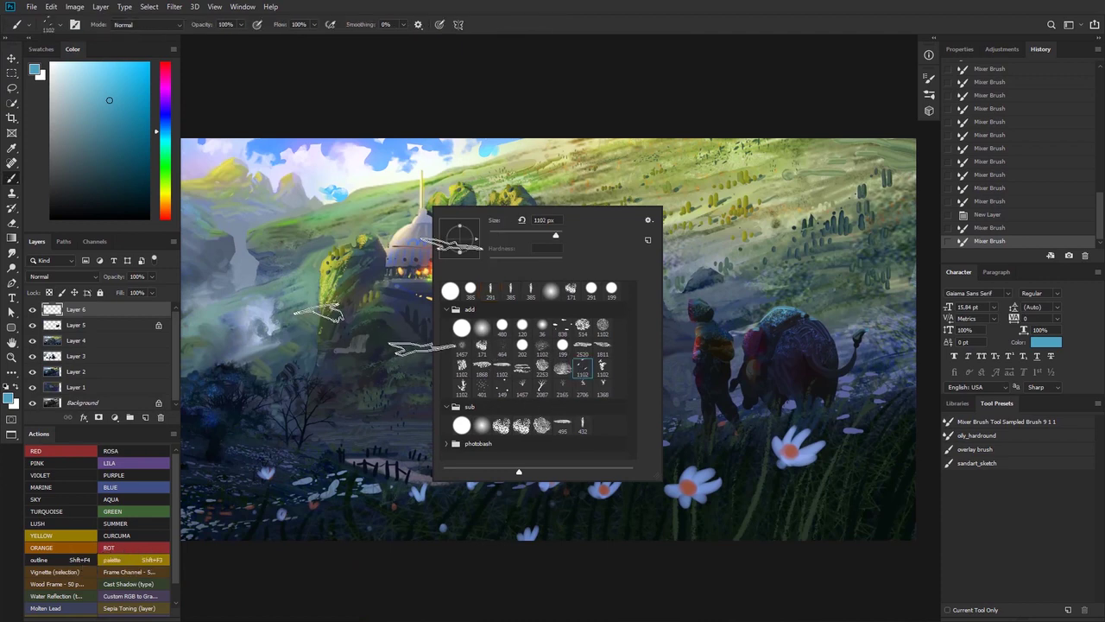
{"action": "left_click", "coordinate": [420, 199], "text": "alt"}
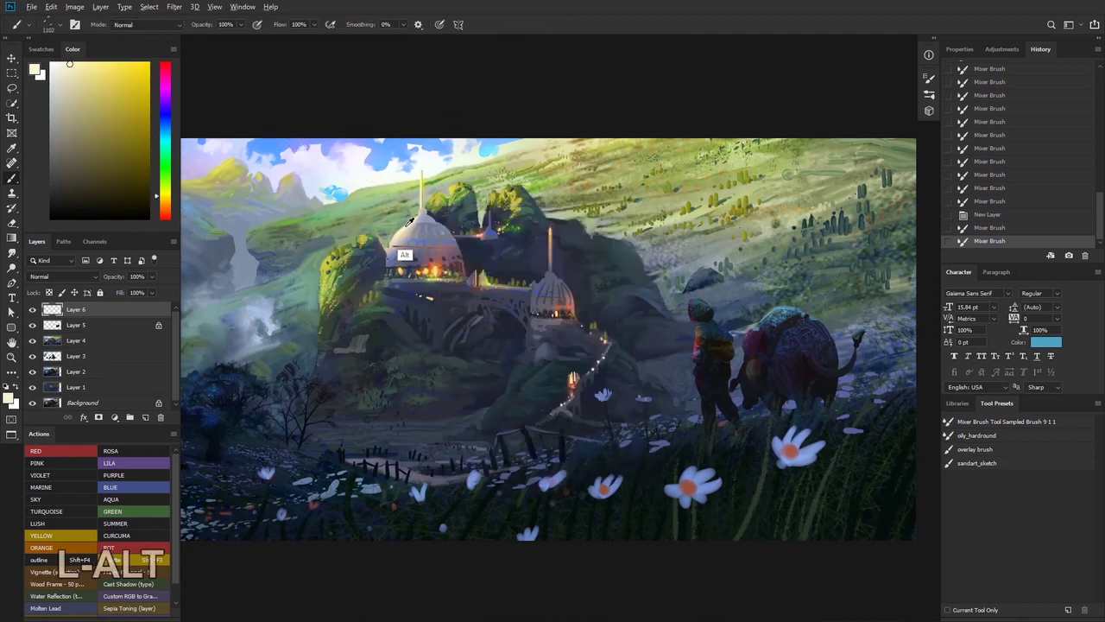
- Try stamping large cream birds over the dark hillside below the domes, undoing each attempt
{"action": "left_click_drag", "start_coordinate": [378, 269], "coordinate": [368, 270]}
{"action": "mouse_move", "coordinate": [366, 354]}
{"action": "left_mouse_down"}
{"action": "mouse_move", "coordinate": [479, 385]}
{"action": "mouse_move", "coordinate": [547, 348]}
{"action": "left_mouse_up"}
{"action": "key", "text": "ctrl+z"}
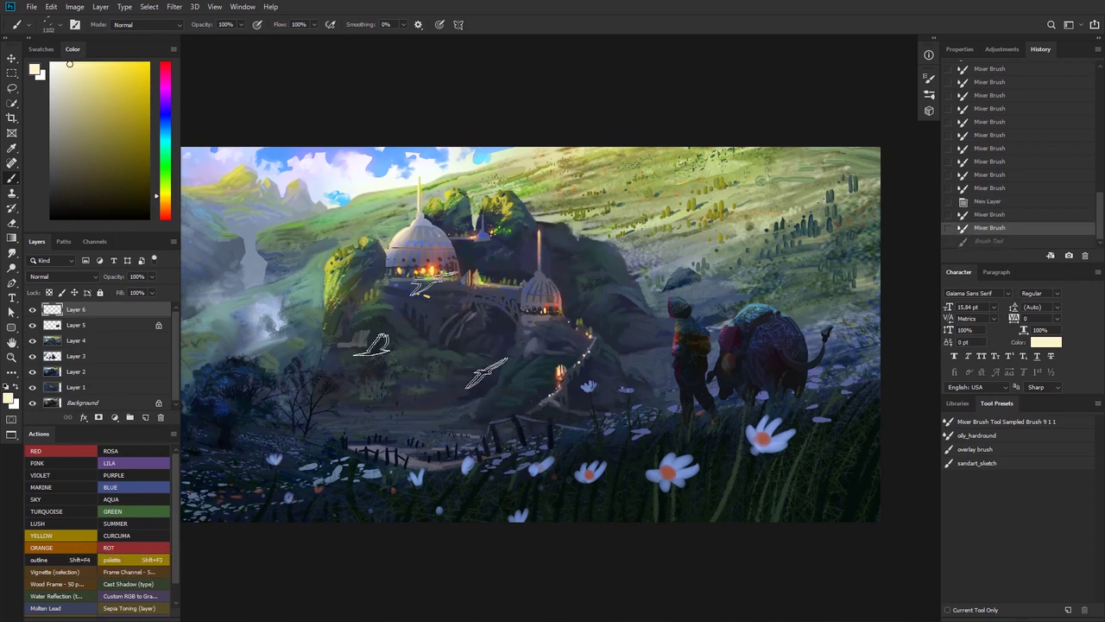
{"action": "left_click_drag", "start_coordinate": [373, 339], "coordinate": [473, 335]}
{"action": "mouse_move", "coordinate": [412, 285]}
{"action": "left_mouse_down"}
{"action": "mouse_move", "coordinate": [377, 287]}
{"action": "mouse_move", "coordinate": [400, 289]}
{"action": "left_mouse_up"}
{"action": "key", "text": "ctrl+z"}
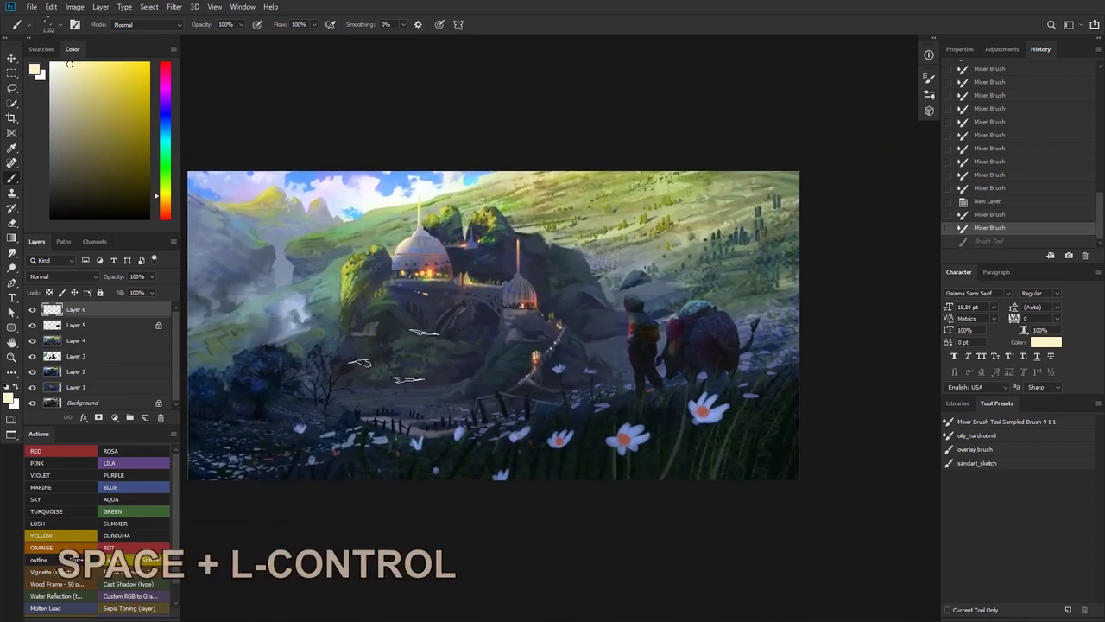
{"action": "left_click", "coordinate": [436, 361]}
{"action": "key", "text": "ctrl+z"}
- Reduce the bird brush to about a third of its size and try several cream flocks over the hillside, undoing them
{"action": "right_click", "coordinate": [394, 363]}
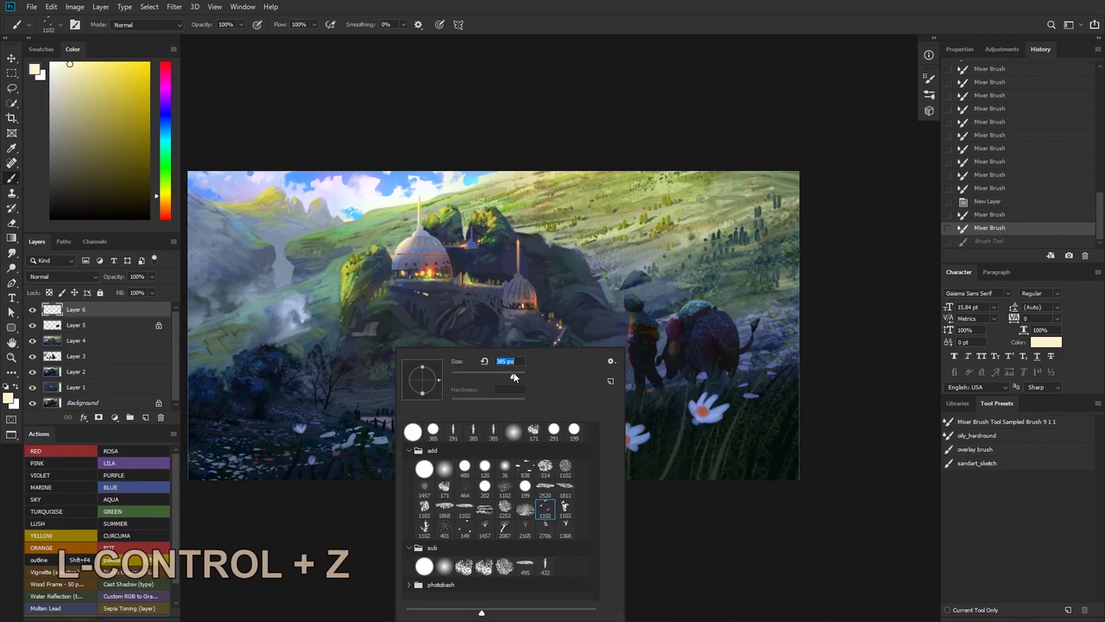
{"action": "key", "text": "ctrl+z"}
{"action": "key", "text": "ctrl+z"}
{"action": "key", "text": "ctrl+z"}
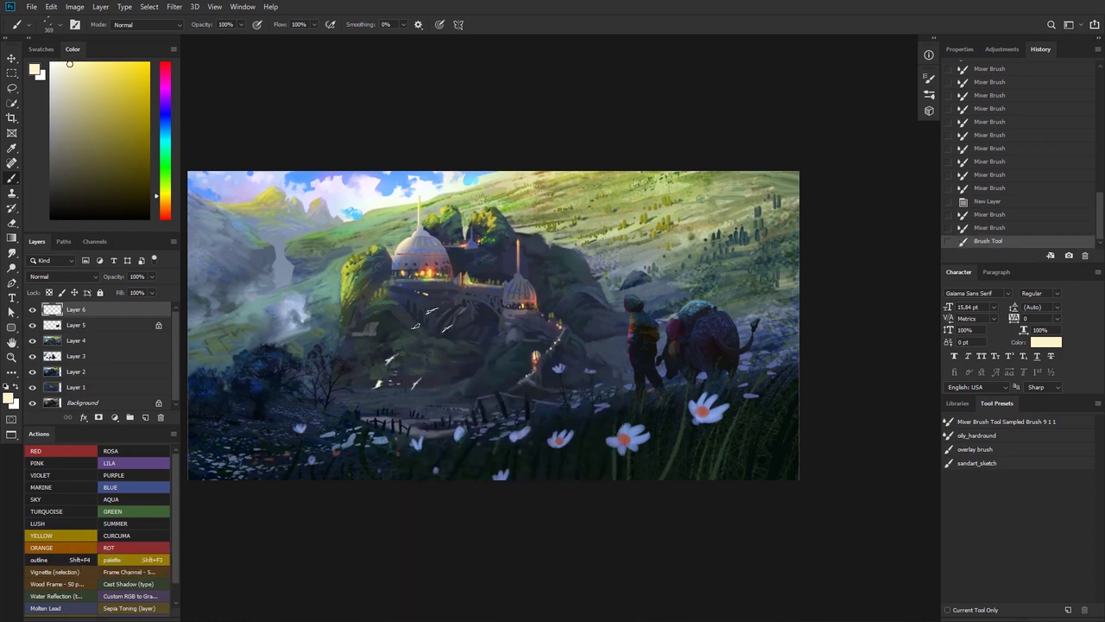
{"action": "key", "text": "ctrl+z"}
{"action": "key", "text": "ctrl+z"}
{"action": "key", "text": "ctrl+z"}
{"action": "key", "text": "ctrl+z"}
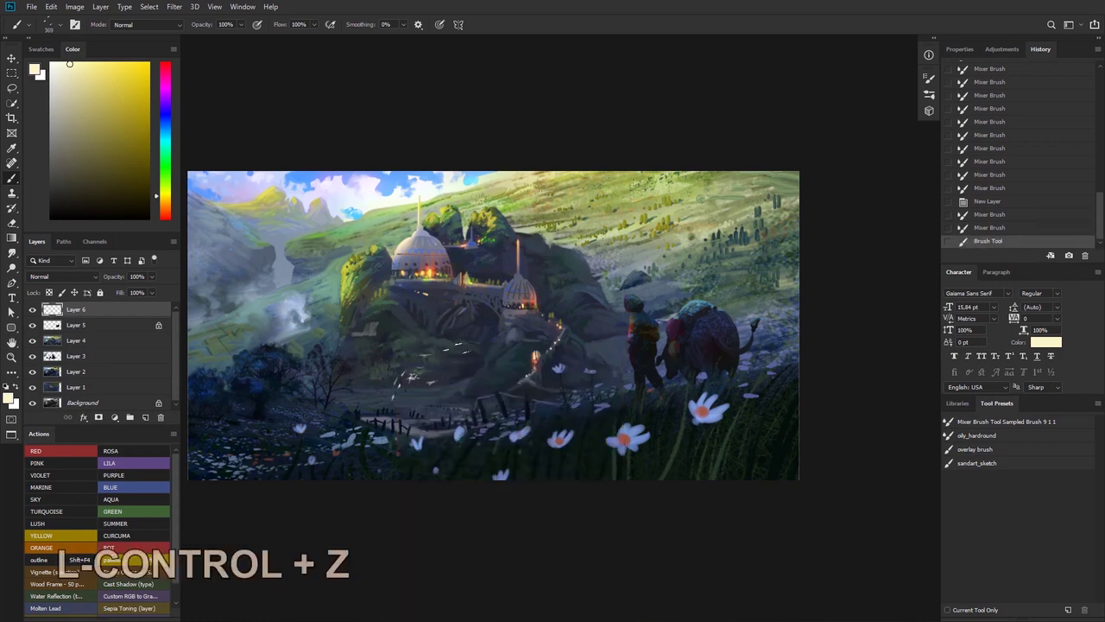
{"action": "key", "text": "ctrl+z"}
- Slightly enlarge the bird brush and restamp the cream flock over the dark hillside until its placement suits
{"action": "right_click", "coordinate": [468, 370]}
{"action": "key", "text": "Escape"}
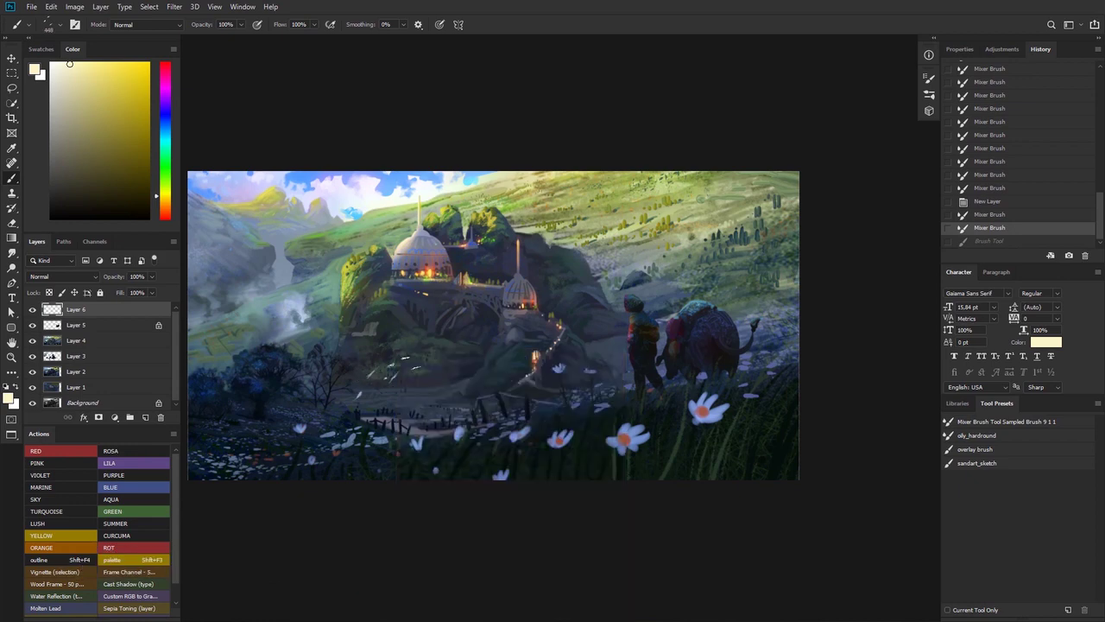
{"action": "key", "text": "ctrl+z"}
{"action": "key", "text": "ctrl+z"}
{"action": "key", "text": "ctrl+z"}
{"action": "key", "text": "ctrl+z"}
{"action": "key", "text": "ctrl+z"}
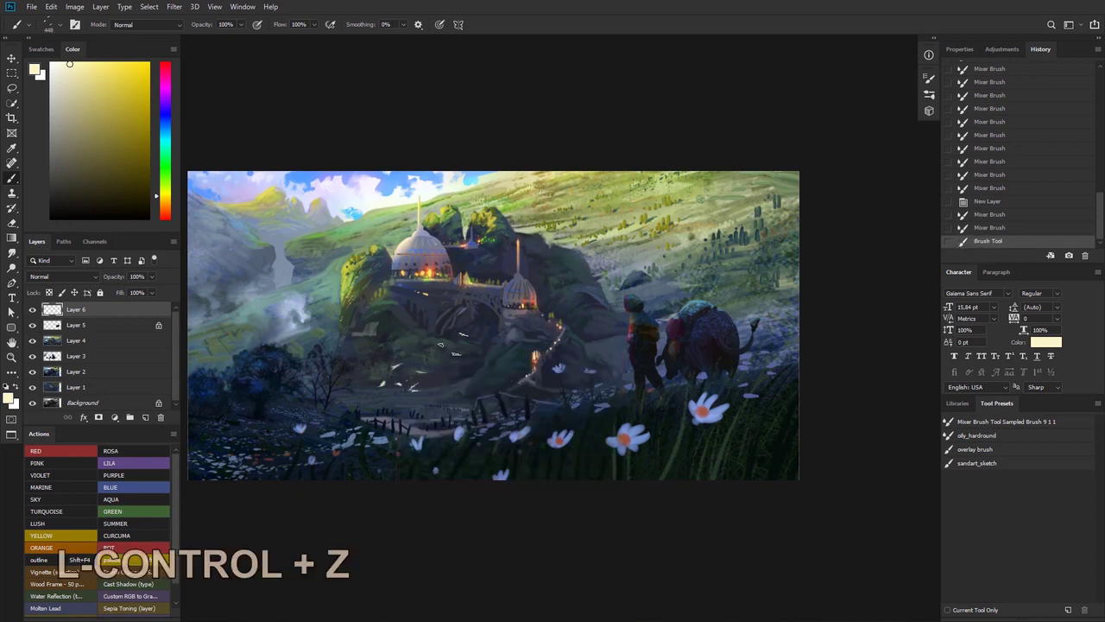
{"action": "key", "text": "ctrl+z"}
{"action": "key", "text": "ctrl+z"}
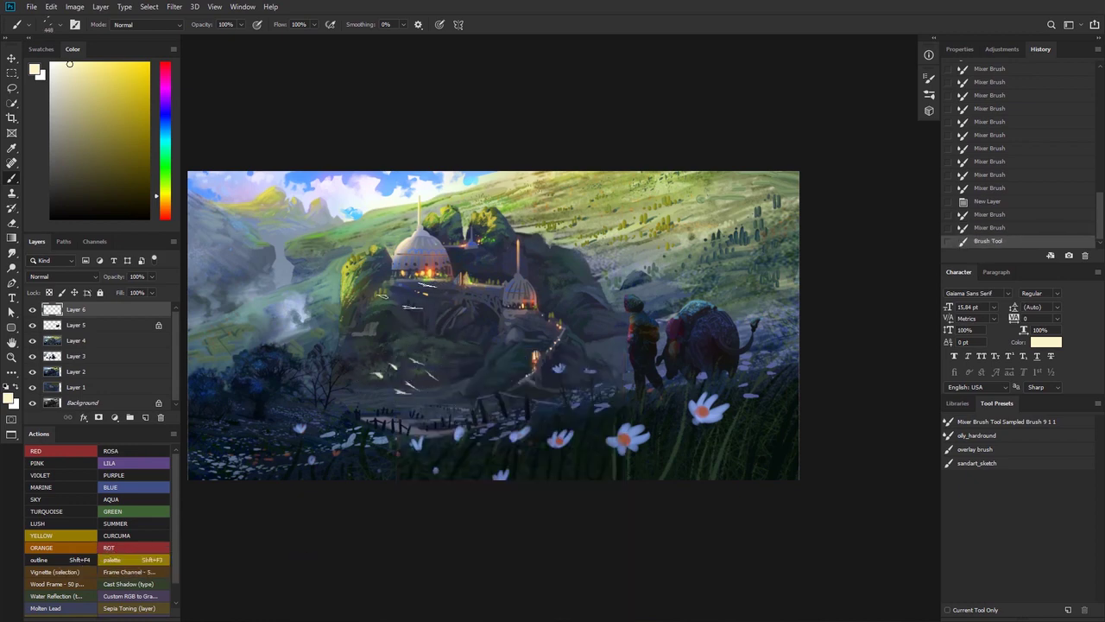
- Change the brush colour to dark teal and stamp a flock of dark birds over the waterfall mist, undoing unsuitable dabs
{"action": "mouse_move", "coordinate": [407, 295]}
{"action": "left_mouse_down"}
{"action": "mouse_move", "coordinate": [375, 292]}
{"action": "mouse_move", "coordinate": [420, 298]}
{"action": "mouse_move", "coordinate": [386, 300]}
{"action": "mouse_move", "coordinate": [395, 298]}
{"action": "left_mouse_up"}
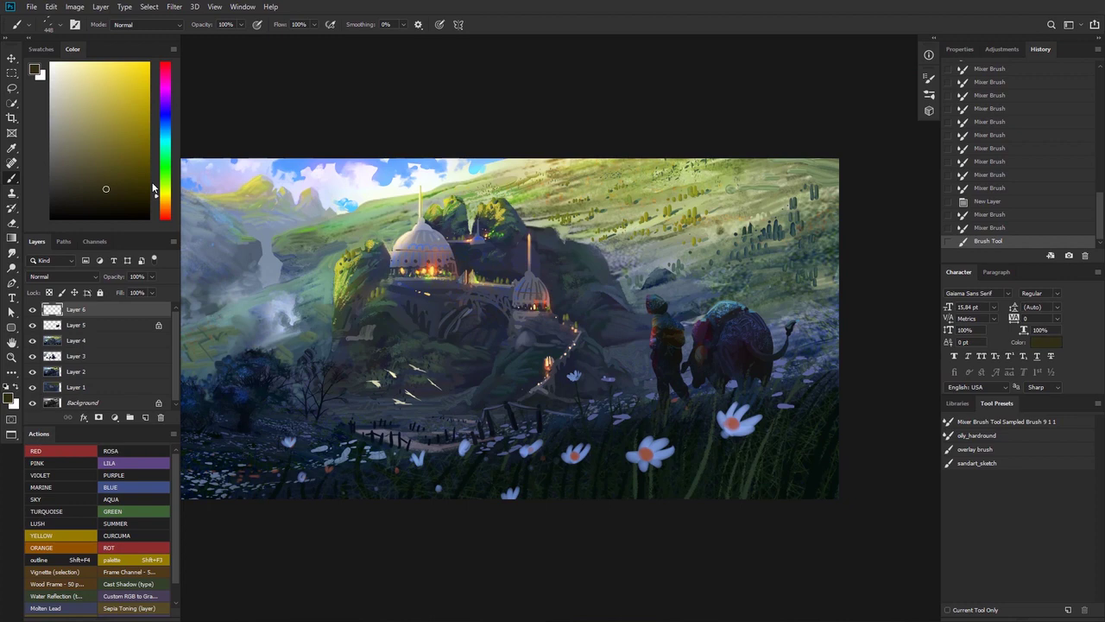
{"action": "mouse_move", "coordinate": [159, 180]}
{"action": "left_mouse_down"}
{"action": "mouse_move", "coordinate": [162, 161]}
{"action": "mouse_move", "coordinate": [179, 178]}
{"action": "left_mouse_up"}
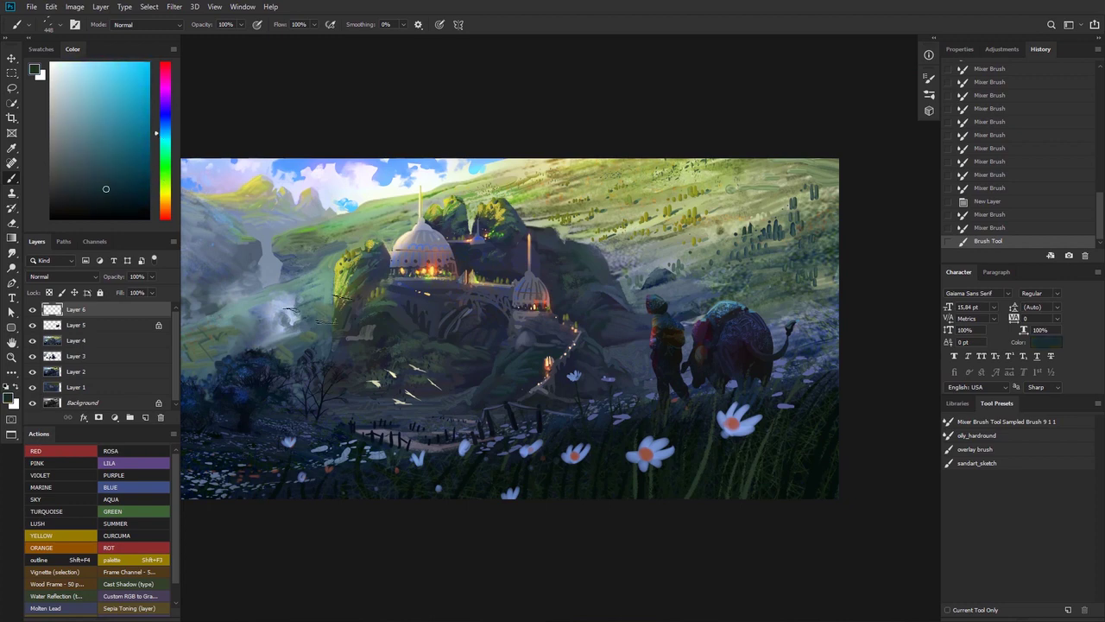
{"action": "key", "text": "ctrl+z"}
{"action": "key", "text": "ctrl+z"}
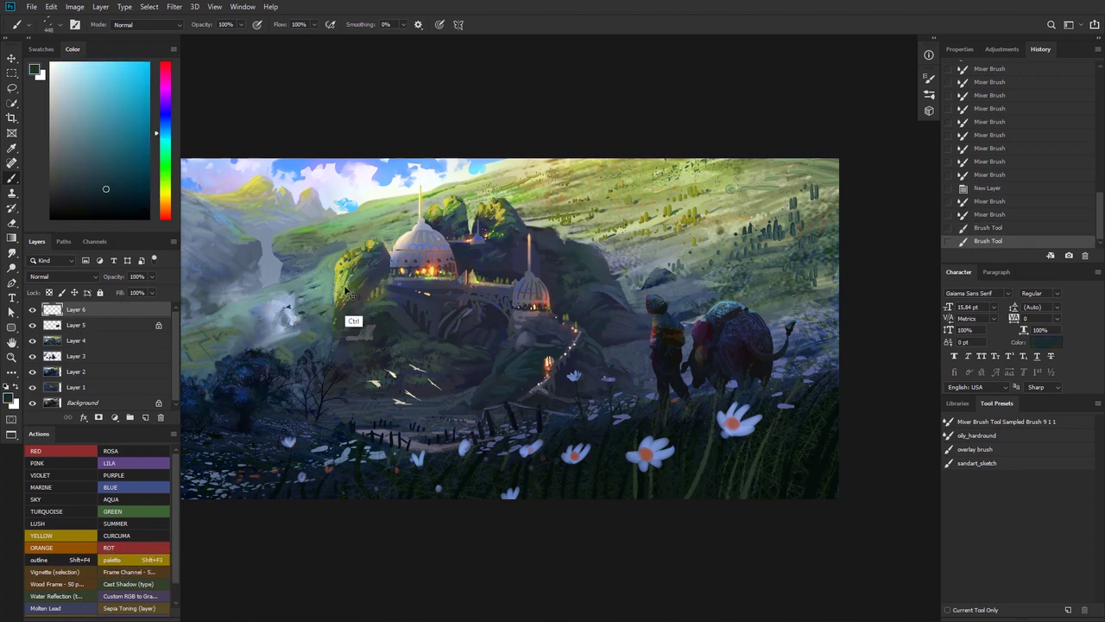
{"action": "key", "text": "ctrl+z"}
{"action": "key", "text": "ctrl+z"}
{"action": "key", "text": "ctrl+z"}
{"action": "key", "text": "ctrl+z"}
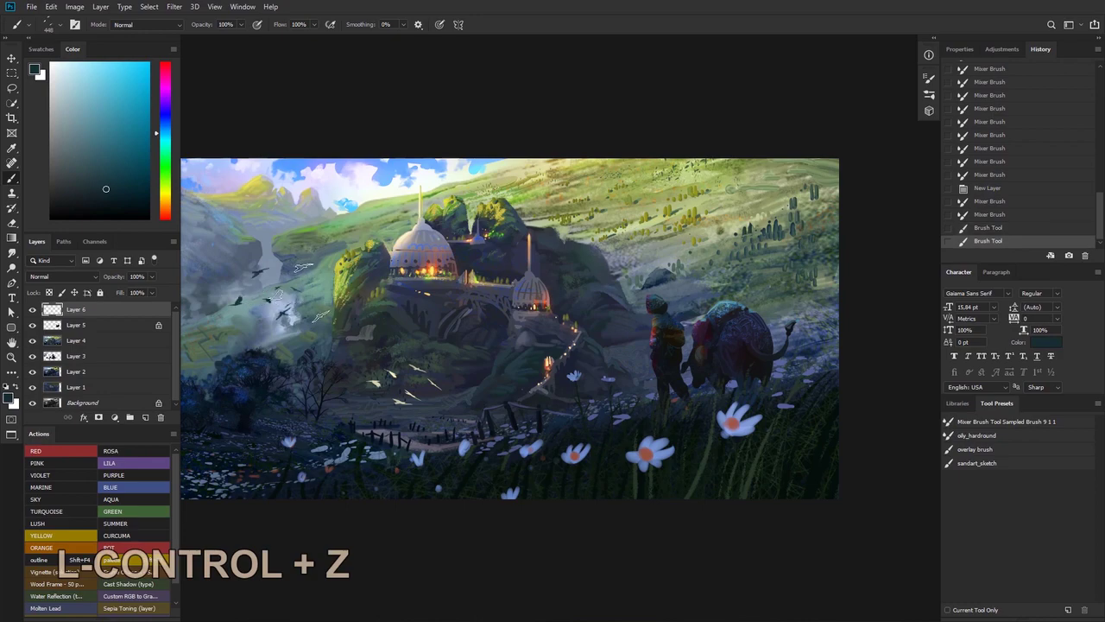
{"action": "key", "text": "ctrl+z"}
{"action": "key", "text": "ctrl+z"}
- Add another dab of dark birds between the waterfall mist and the dark hillside, undoing misplaced ones
{"action": "mouse_move", "coordinate": [343, 284]}
{"action": "left_mouse_down"}
{"action": "mouse_move", "coordinate": [304, 309]}
{"action": "mouse_move", "coordinate": [382, 304]}
{"action": "mouse_move", "coordinate": [317, 298]}
{"action": "mouse_move", "coordinate": [335, 309]}
{"action": "left_mouse_up"}
{"action": "key", "text": "ctrl+z"}
{"action": "key", "text": "ctrl+z"}
- Try stamping dark teal birds across the sunlit slope behind the domes, undoing them
{"action": "left_click", "coordinate": [415, 307], "text": "ctrl"}
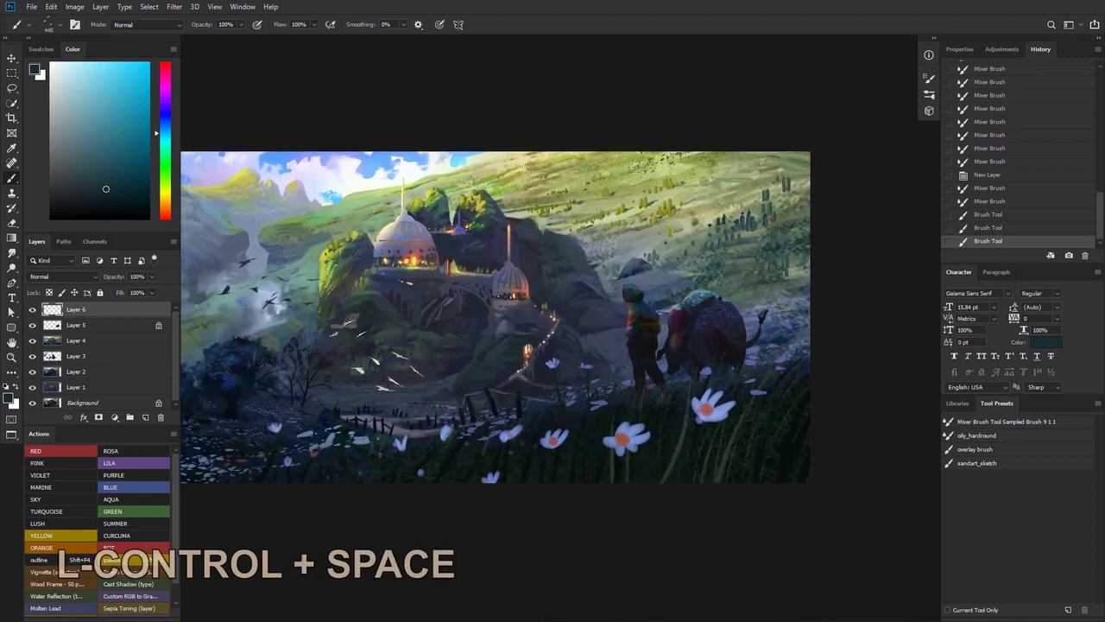
{"action": "left_click_drag", "start_coordinate": [388, 280], "coordinate": [419, 286]}
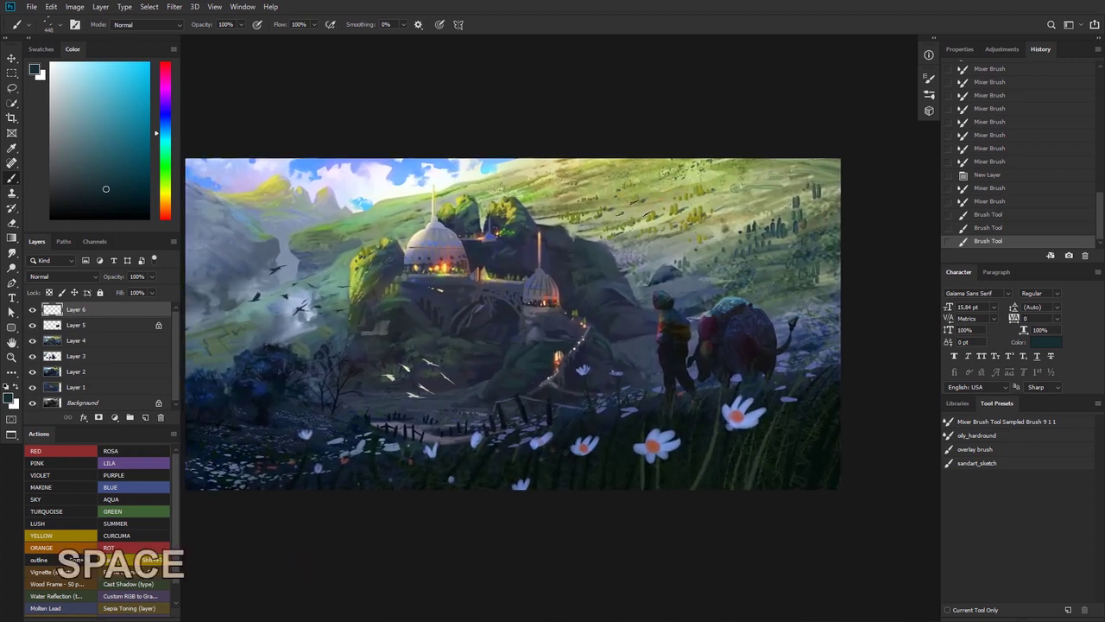
{"action": "left_click", "coordinate": [628, 210]}
{"action": "key", "text": "ctrl+z"}
{"action": "key", "text": "ctrl+z"}
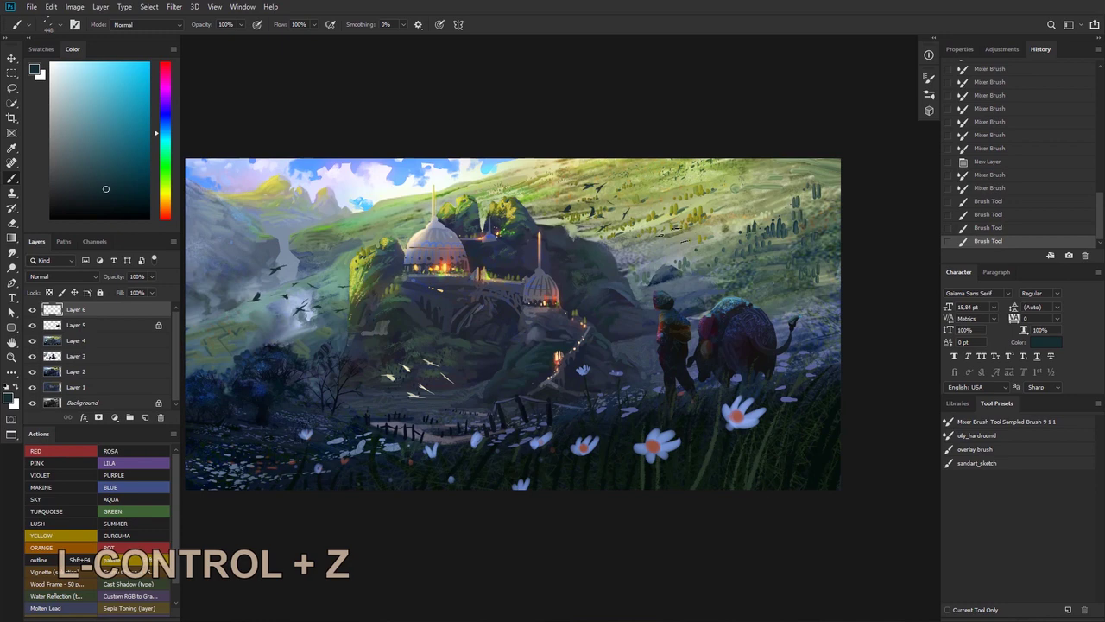
{"action": "left_click_drag", "start_coordinate": [426, 296], "coordinate": [436, 326]}
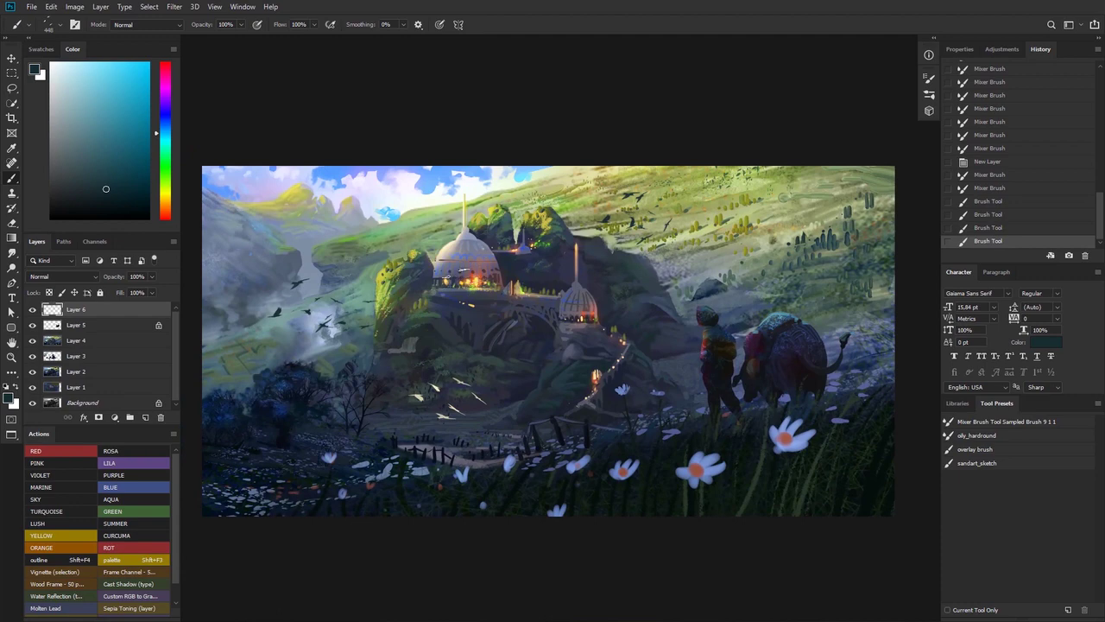
{"action": "key", "text": "ctrl+z"}
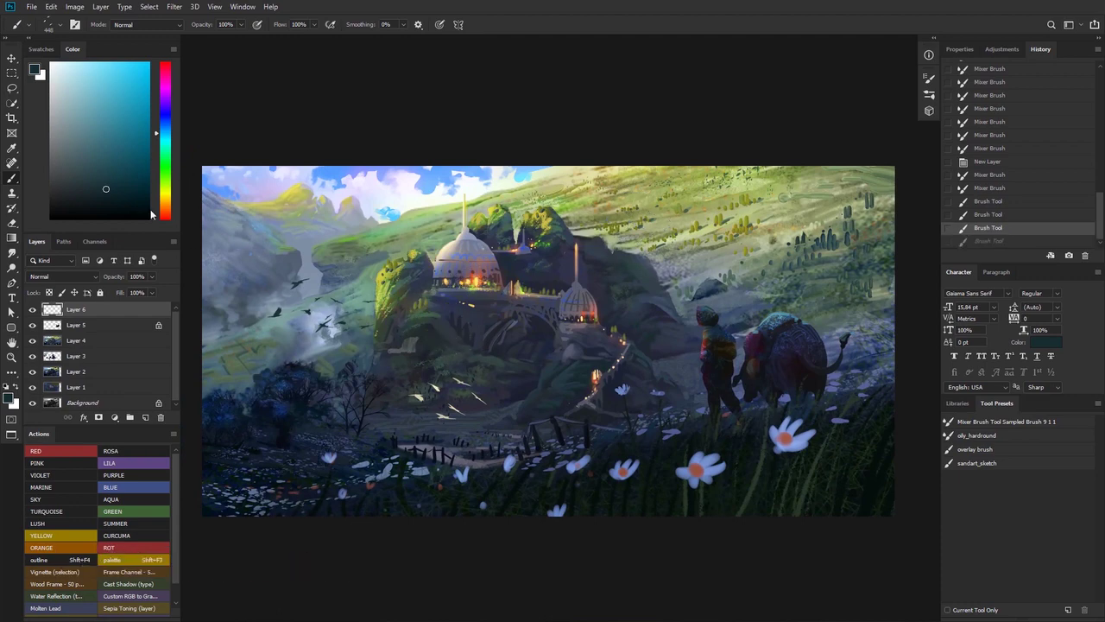
- Set the brush colour to light orange and try bird dabs over the slope and beside the cream flock, undoing them
{"action": "left_click_drag", "start_coordinate": [159, 128], "coordinate": [159, 206]}
{"action": "left_click", "coordinate": [97, 83]}
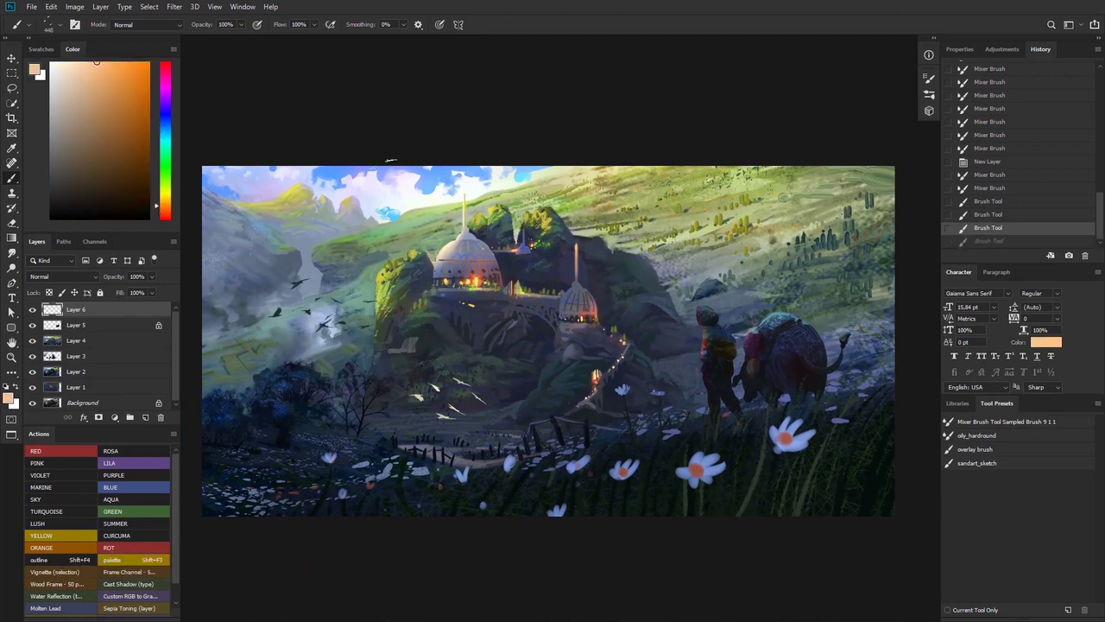
{"action": "left_click", "coordinate": [700, 249]}
{"action": "key", "text": "ctrl+z"}
{"action": "left_click", "coordinate": [485, 390]}
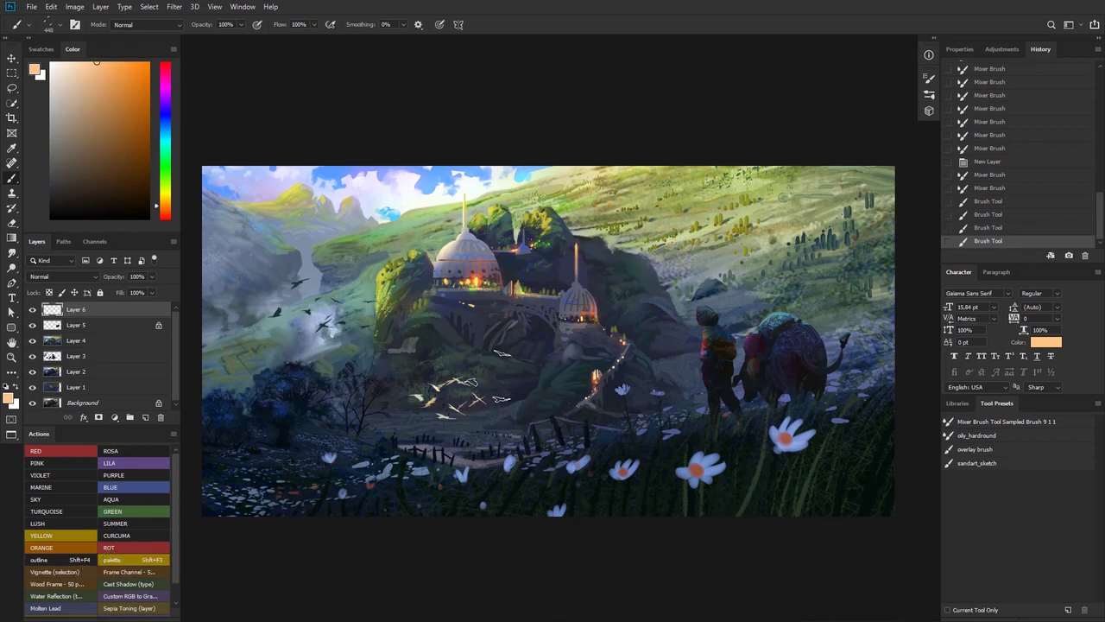
{"action": "key", "text": "ctrl+z"}
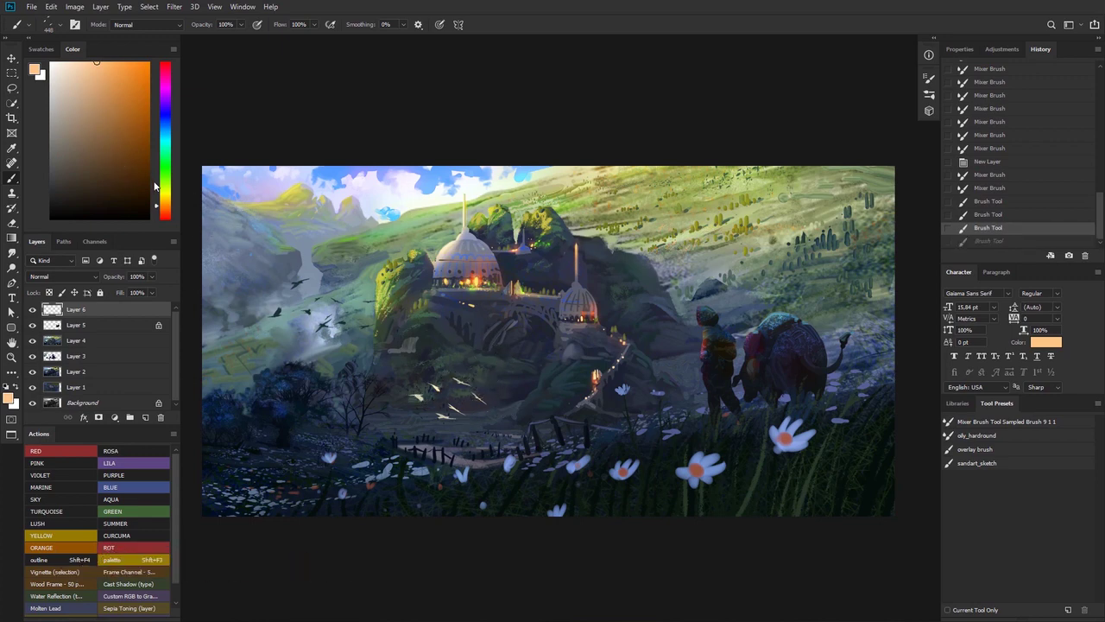
- Set the brush colour to pale yellow and try a bird dab over the slope behind the travellers, undoing it
{"action": "left_click", "coordinate": [158, 190]}
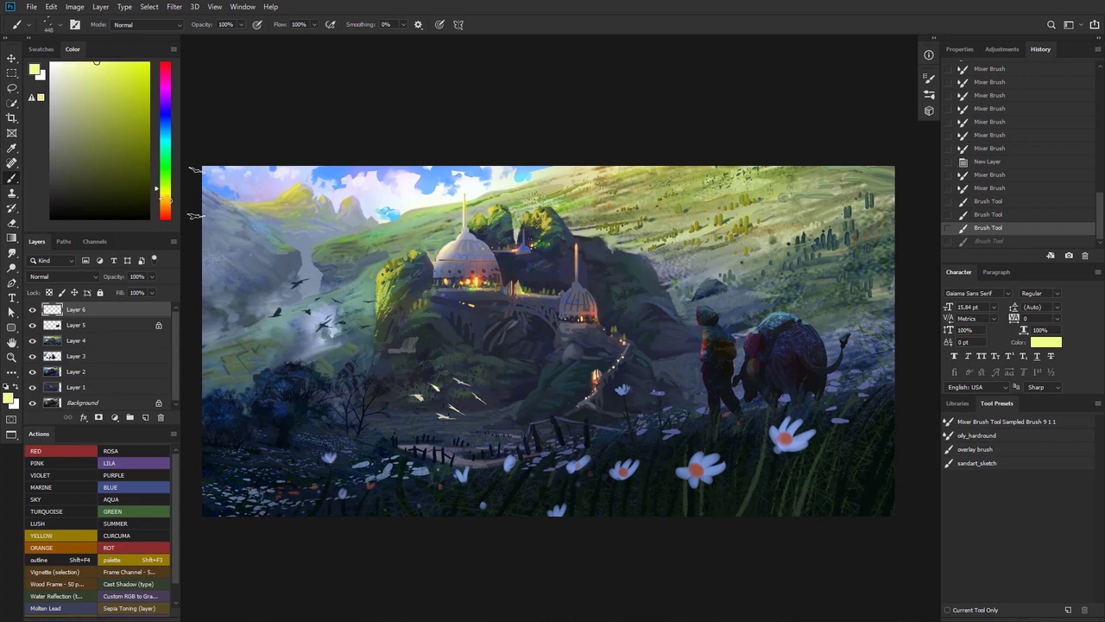
{"action": "left_click", "coordinate": [673, 243]}
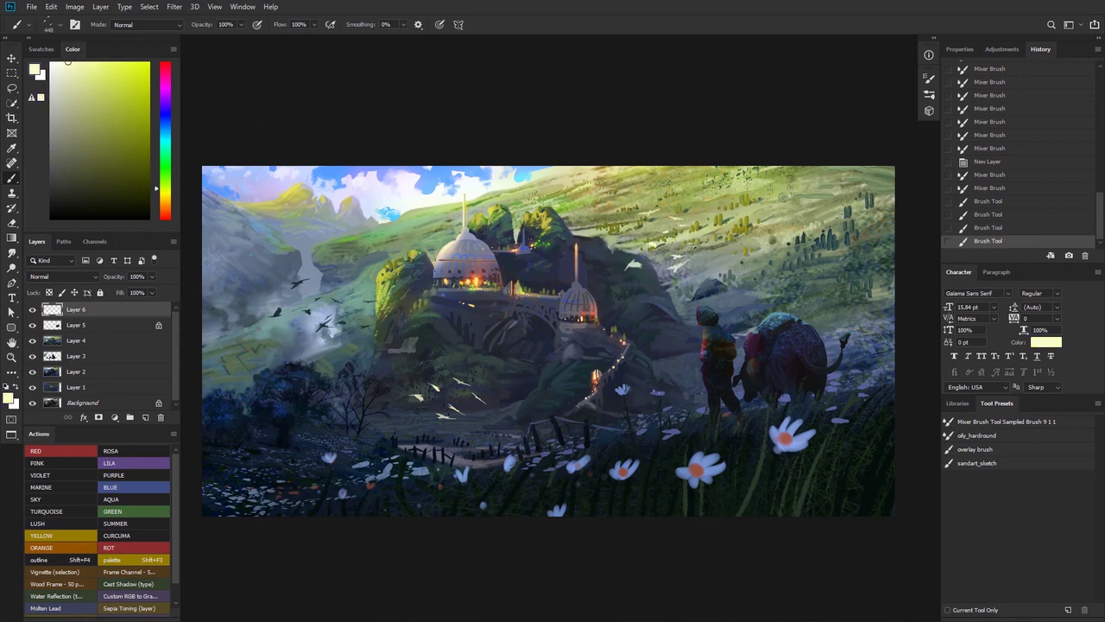
{"action": "key", "text": "ctrl+z"}
- Set the brush colour to pale peach and stamp a bird flock over the slope edge beside the smaller dome, undoing misplaced dabs
{"action": "left_click", "coordinate": [157, 204]}
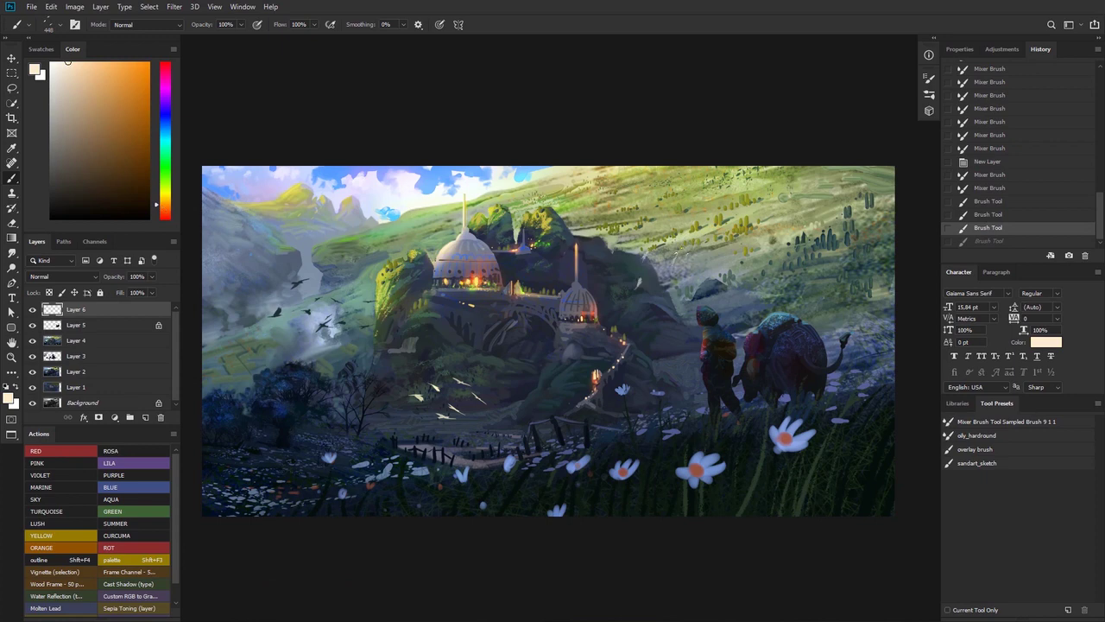
{"action": "left_click", "coordinate": [677, 251]}
{"action": "key", "text": "ctrl+z"}
{"action": "left_click", "coordinate": [684, 242]}
{"action": "key", "text": "ctrl+z"}
{"action": "left_click", "coordinate": [651, 244]}
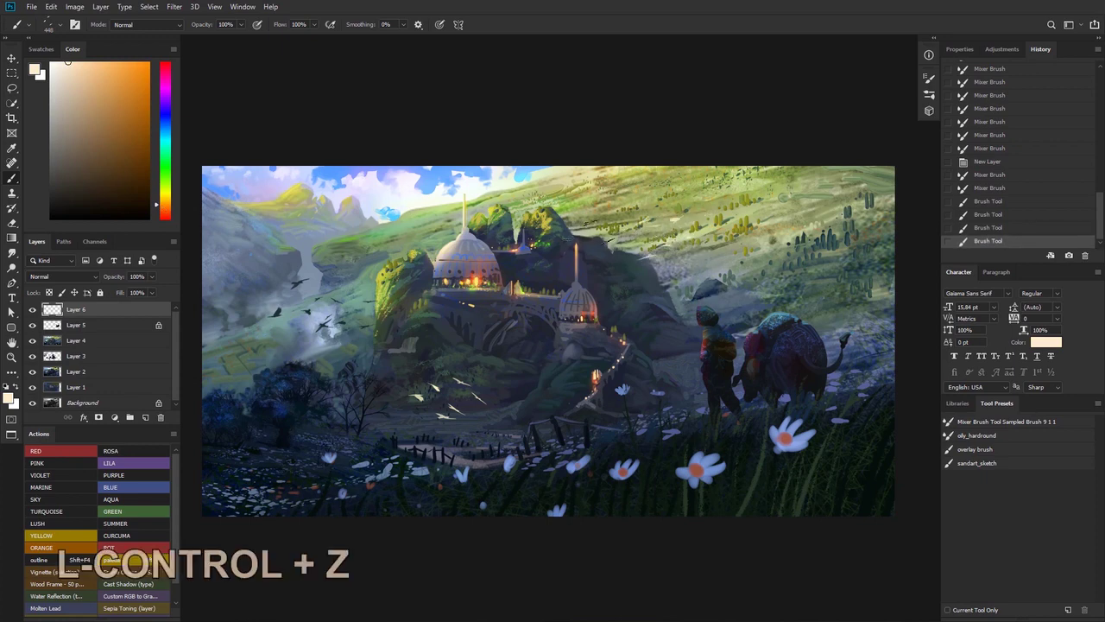
{"action": "key", "text": "ctrl+z"}
{"action": "left_click", "coordinate": [683, 252]}
{"action": "key", "text": "ctrl+z"}
{"action": "left_click", "coordinate": [674, 269]}
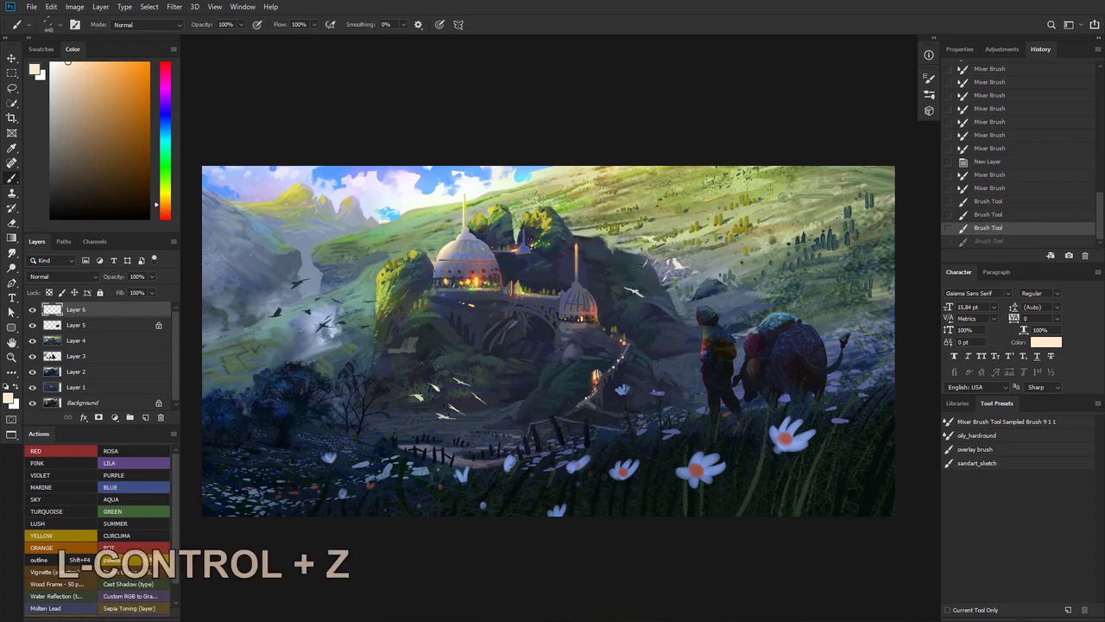
{"action": "key", "text": "ctrl+z"}
{"action": "left_click", "coordinate": [636, 290]}
- Reduce the brush size to 165 px and stamp smaller birds around the pale flock near the smaller dome, undoing unsuitable dabs
{"action": "key", "text": "ctrl+space"}
{"action": "mouse_move", "coordinate": [378, 231]}
{"action": "left_mouse_down"}
{"action": "mouse_move", "coordinate": [356, 242]}
{"action": "mouse_move", "coordinate": [386, 244]}
{"action": "left_mouse_up"}
{"action": "right_click", "coordinate": [682, 262]}
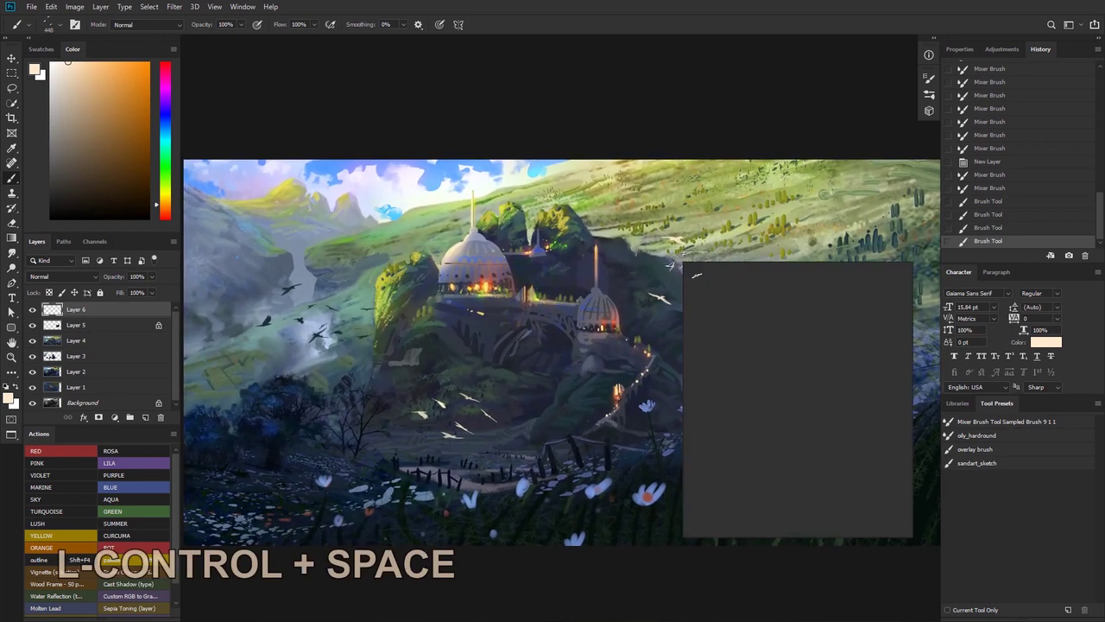
{"action": "key", "text": "Escape"}
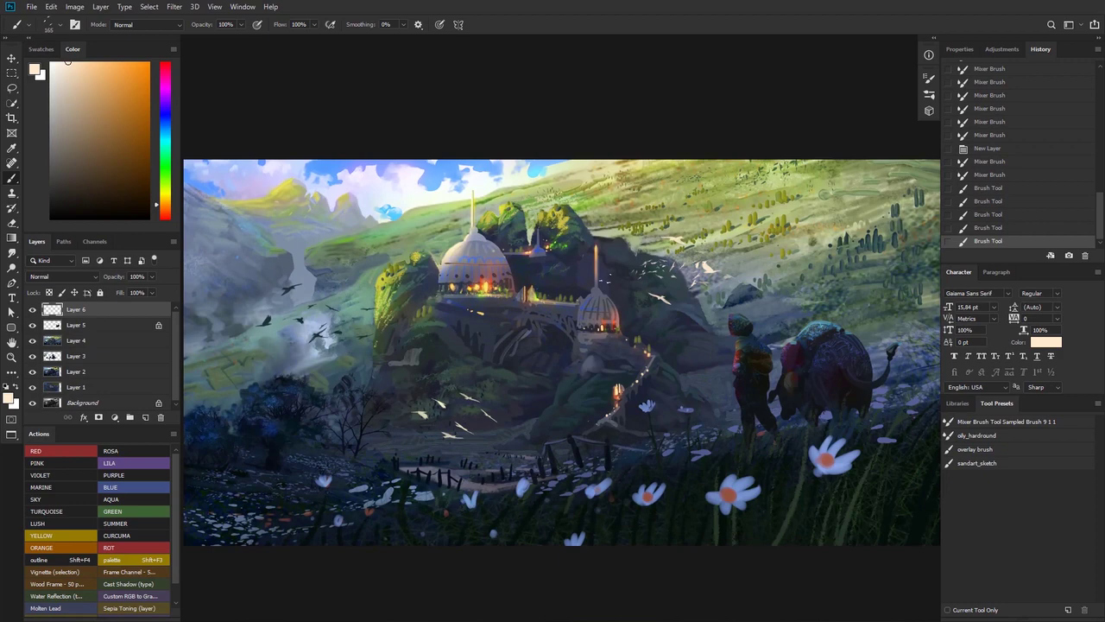
{"action": "key", "text": "ctrl+z"}
{"action": "key", "text": "ctrl+z"}
{"action": "key", "text": "space"}
{"action": "left_click_drag", "start_coordinate": [575, 241], "coordinate": [447, 268]}
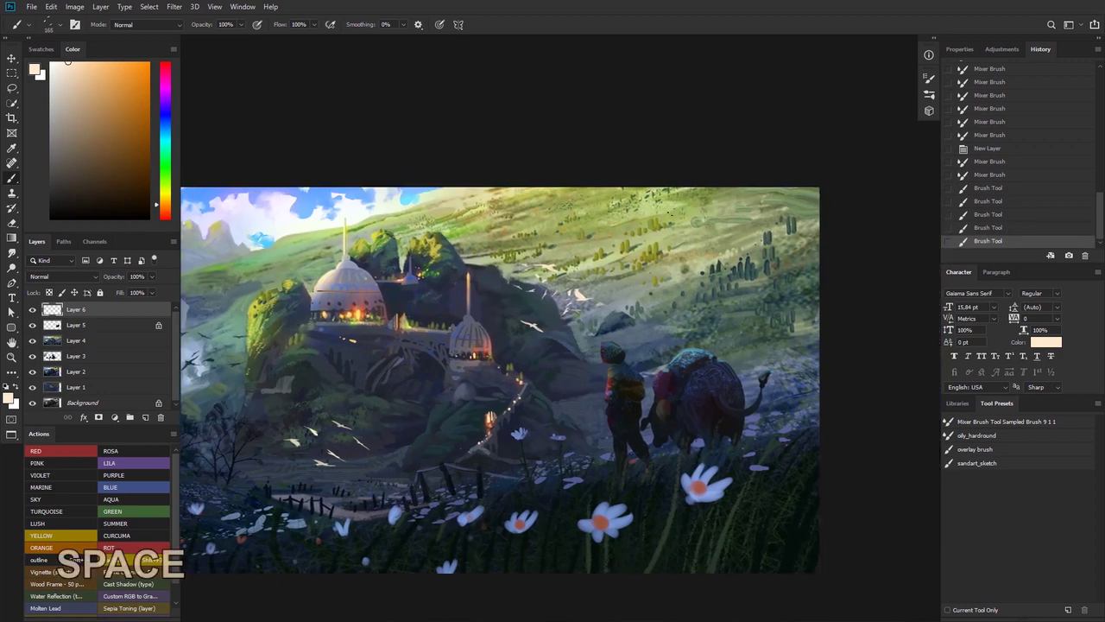
- Enlarge the bird brush to 354 px and try pale dabs over the upper sunlit slope, undoing them
{"action": "right_click", "coordinate": [744, 245]}
{"action": "left_click", "coordinate": [648, 221]}
{"action": "key", "text": "ctrl+z"}
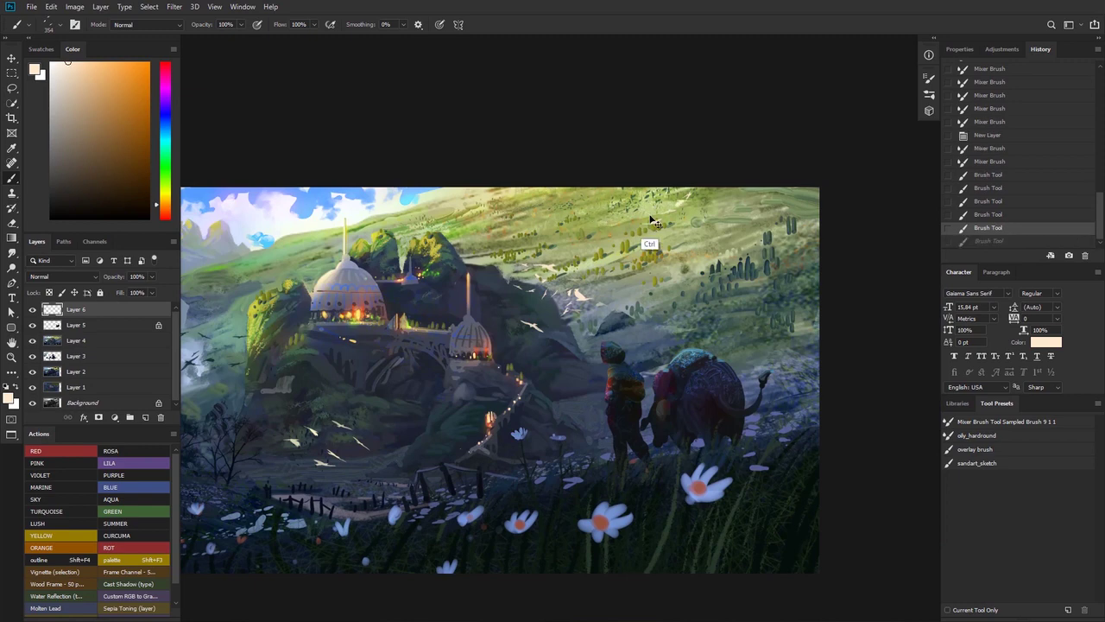
{"action": "left_click", "coordinate": [645, 226]}
{"action": "key", "text": "ctrl+z"}
{"action": "left_click", "coordinate": [688, 222]}
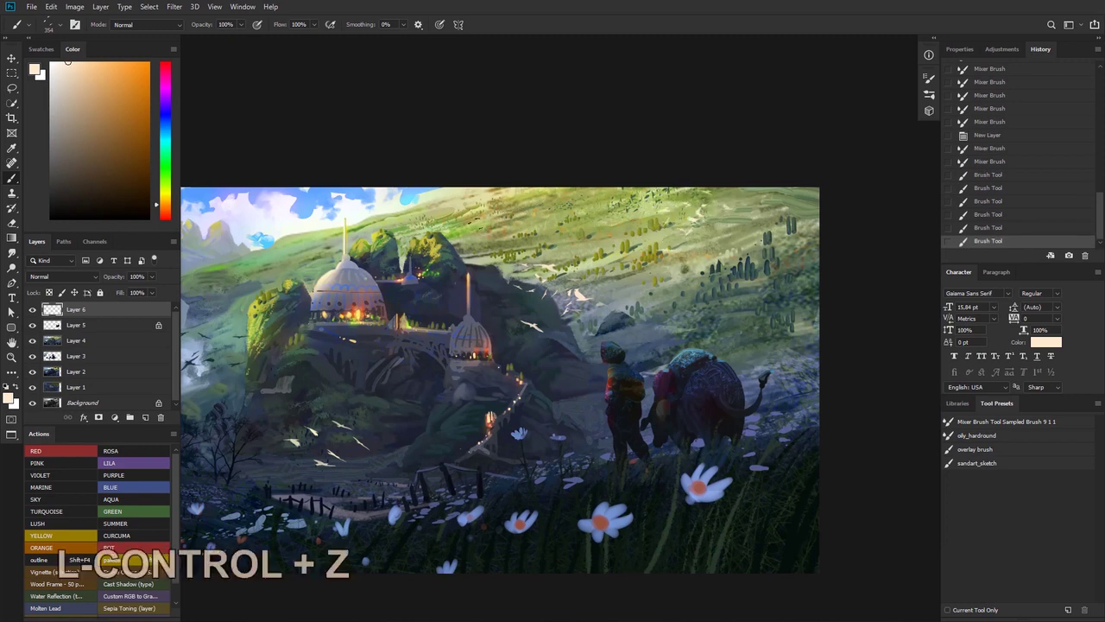
{"action": "key", "text": "space"}
{"action": "left_click_drag", "start_coordinate": [657, 224], "coordinate": [704, 228]}
{"action": "key", "text": "ctrl+z"}
- Enlarge the bird brush to 1102 px and stamp large pale birds over the slope above the travellers, undoing misplaced dabs
{"action": "right_click", "coordinate": [703, 226]}
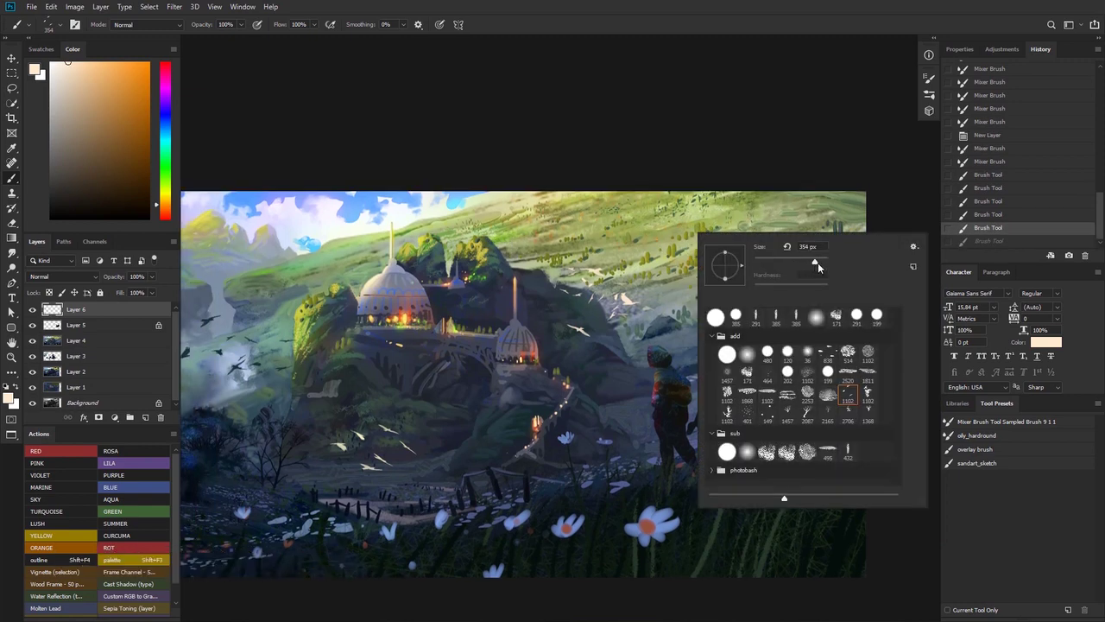
{"action": "left_click", "coordinate": [695, 231]}
{"action": "key", "text": "ctrl+z"}
{"action": "left_click", "coordinate": [692, 238]}
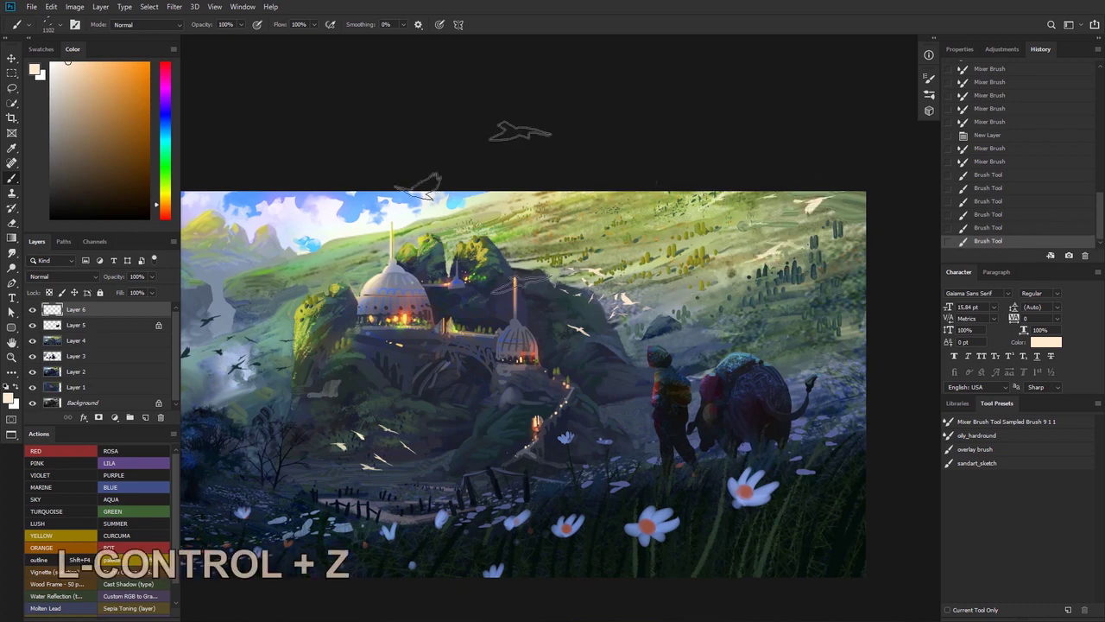
{"action": "key", "text": "ctrl+z"}
{"action": "left_click", "coordinate": [790, 287]}
{"action": "key", "text": "ctrl+space"}
{"action": "mouse_move", "coordinate": [441, 218]}
{"action": "left_mouse_down"}
{"action": "mouse_move", "coordinate": [400, 249]}
{"action": "mouse_move", "coordinate": [465, 224]}
{"action": "mouse_move", "coordinate": [468, 199]}
{"action": "mouse_move", "coordinate": [488, 201]}
{"action": "left_mouse_up"}
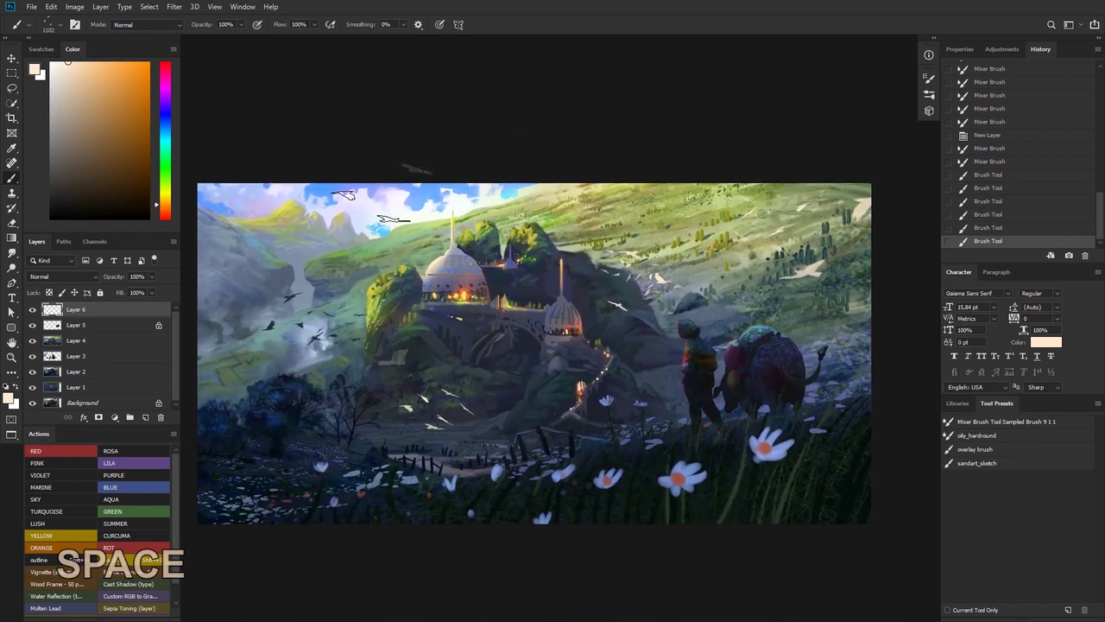
{"action": "mouse_move", "coordinate": [406, 221]}
{"action": "left_mouse_down"}
{"action": "mouse_move", "coordinate": [449, 207]}
{"action": "mouse_move", "coordinate": [423, 218]}
{"action": "left_mouse_up"}
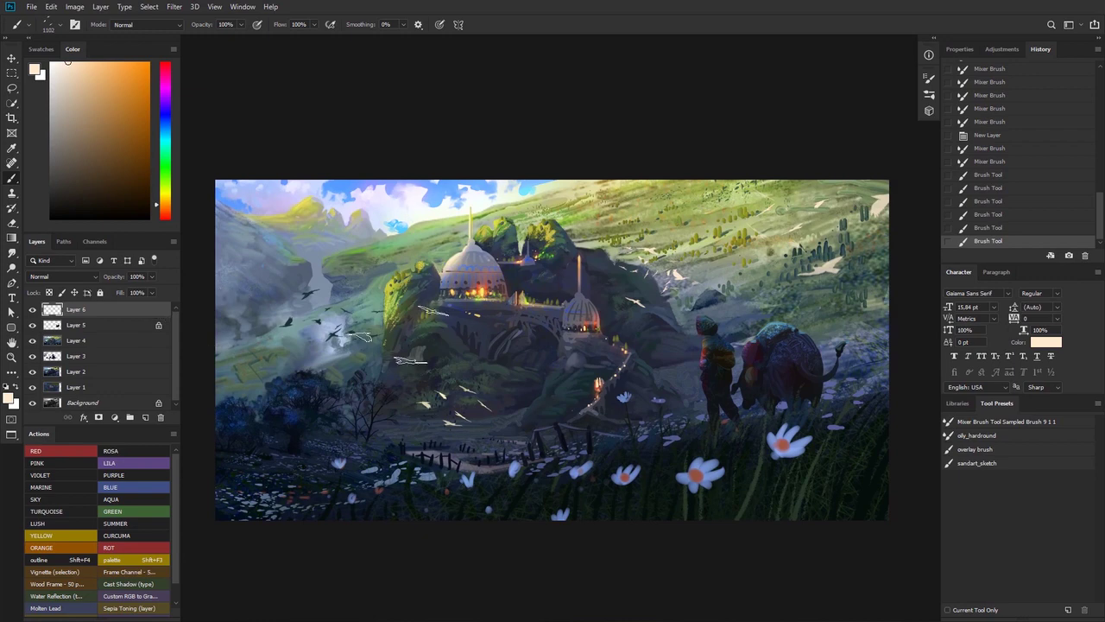
- Erase surplus birds around the cream flock and the slope edge beside the smaller dome with a hard round eraser
{"action": "key", "text": "shift+b"}
{"action": "right_click", "coordinate": [414, 307]}
{"action": "left_click", "coordinate": [435, 393]}
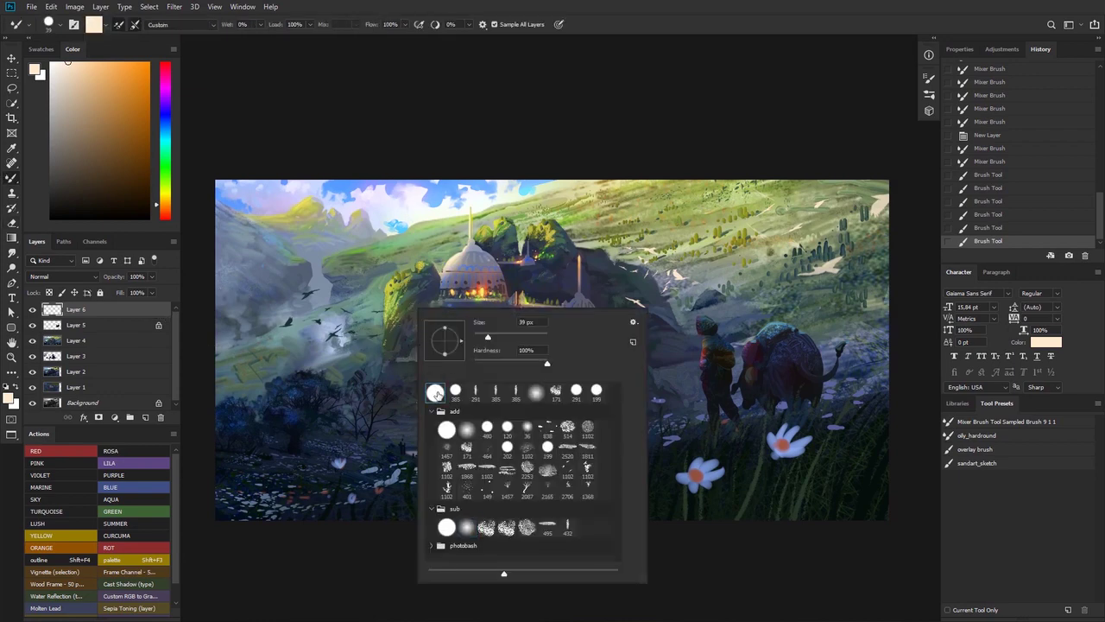
{"action": "left_click", "coordinate": [447, 528]}
{"action": "left_click", "coordinate": [432, 299]}
{"action": "left_click", "coordinate": [441, 391]}
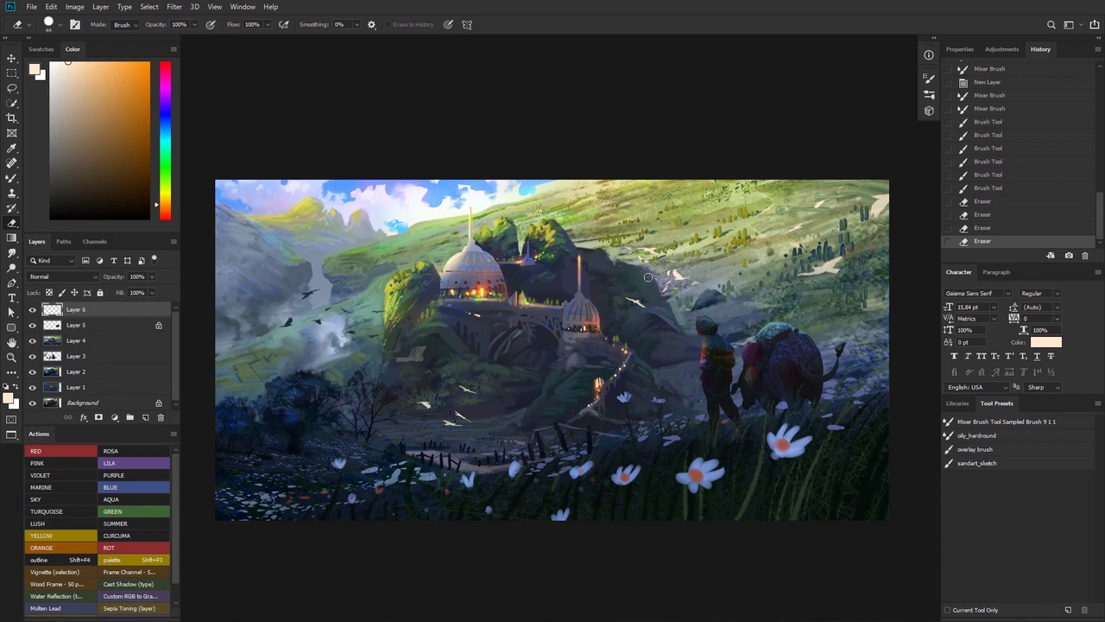
{"action": "left_click", "coordinate": [640, 267]}
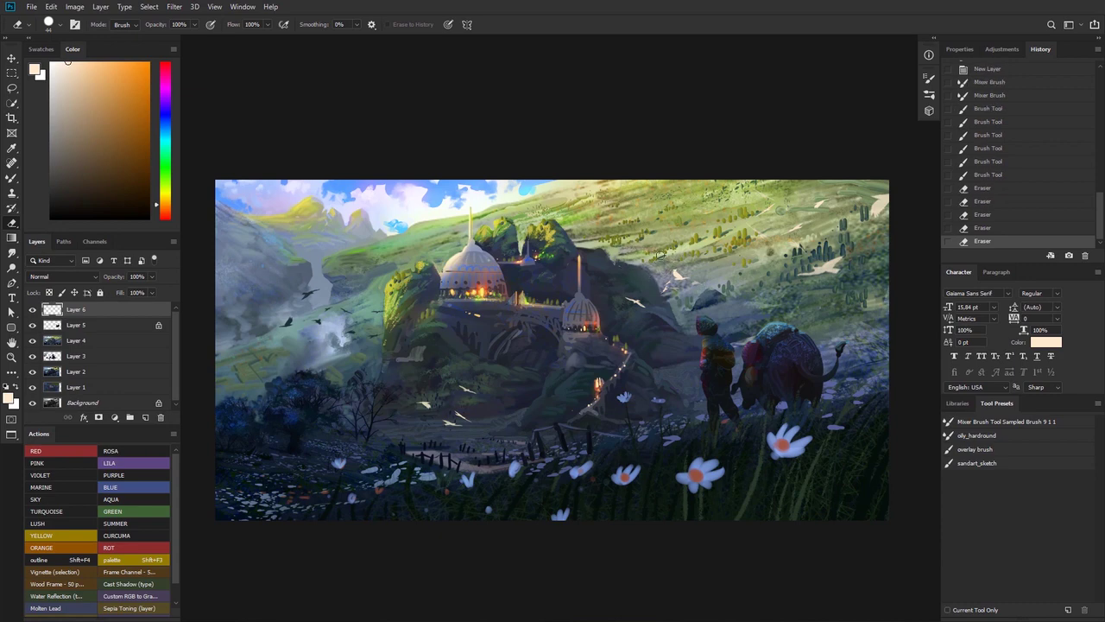
{"action": "left_click", "coordinate": [661, 255]}
- Erase the stray small dark birds between the waterfall mist and the mossy rock, undoing one unsuitable stroke
{"action": "left_click", "coordinate": [489, 246], "text": "ctrl"}
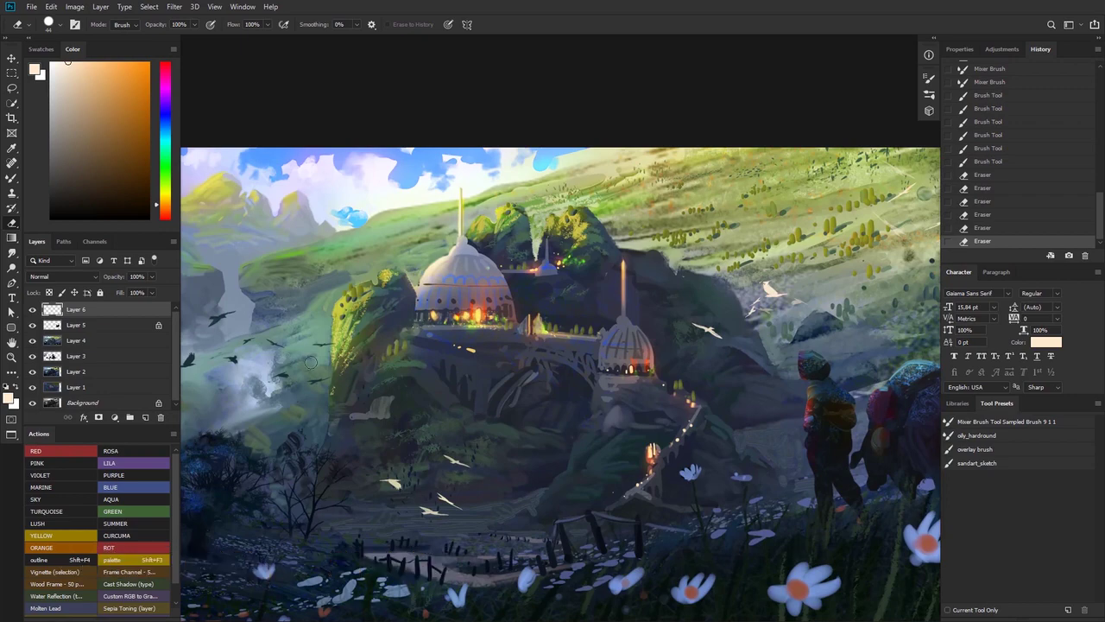
{"action": "key", "text": "ctrl+z"}
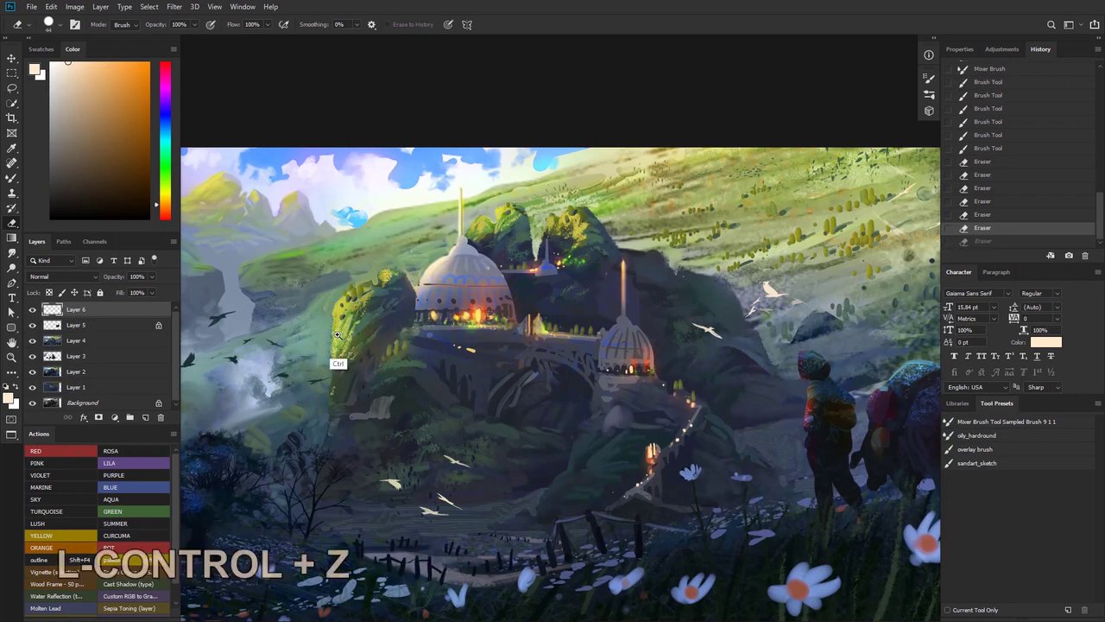
{"action": "left_click", "coordinate": [338, 341]}
{"action": "left_click_drag", "start_coordinate": [326, 334], "coordinate": [285, 350]}
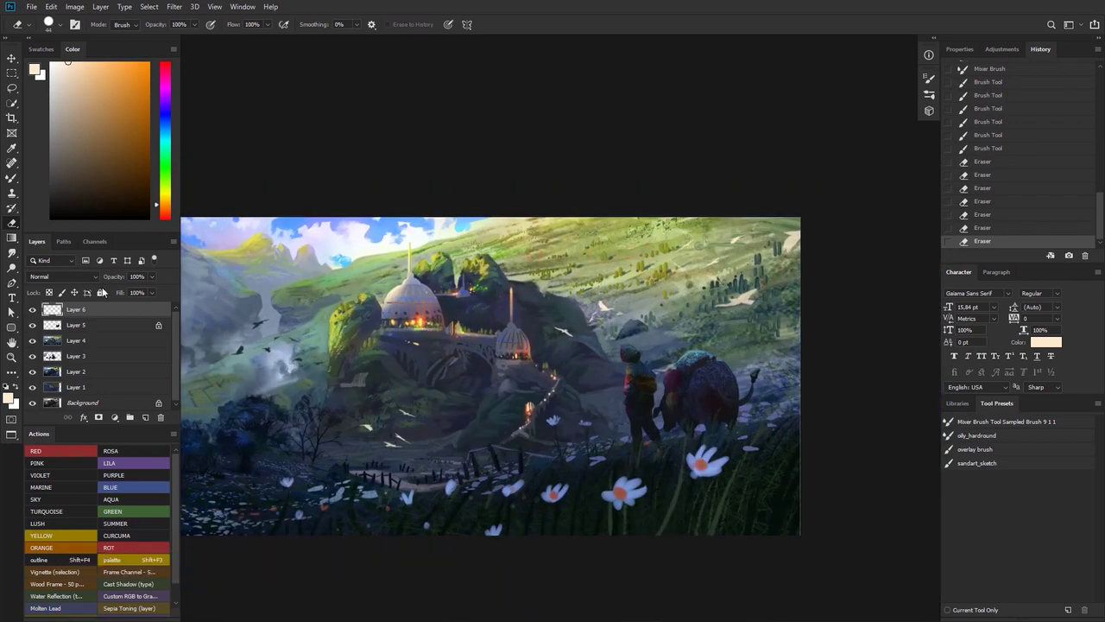
- Lock the transparent pixels of Layer 6 and choose a soft round 1102 px brush in Overlay mode
{"action": "left_click", "coordinate": [49, 293]}
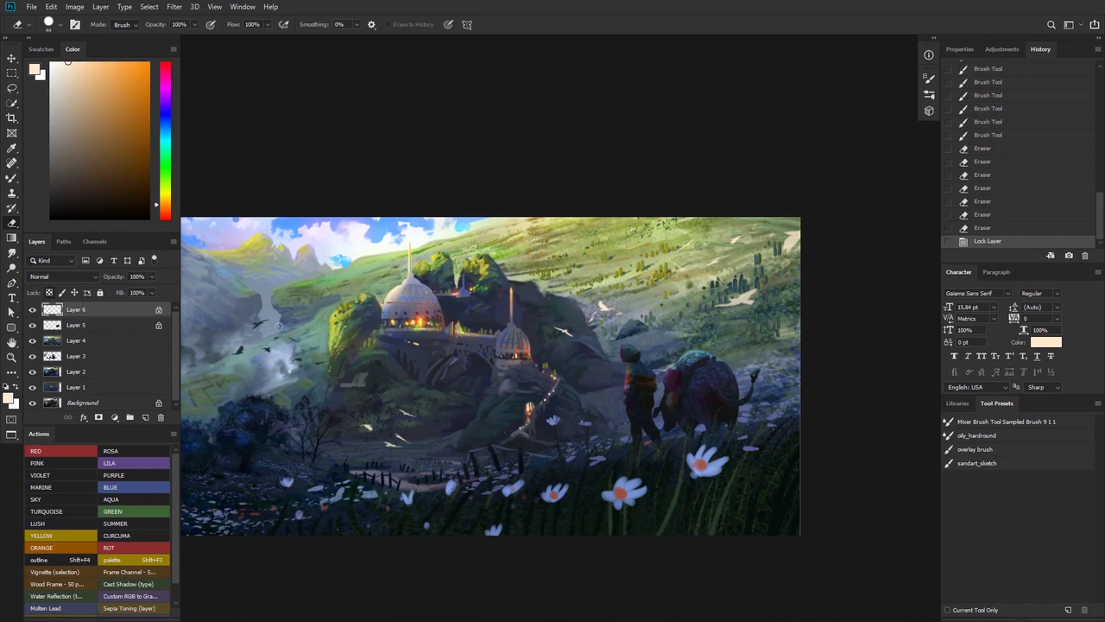
{"action": "left_click", "coordinate": [394, 321], "text": "alt"}
{"action": "left_click", "coordinate": [537, 245]}
{"action": "key", "text": "b"}
{"action": "key", "text": "space"}
{"action": "left_click_drag", "start_coordinate": [396, 322], "coordinate": [434, 309]}
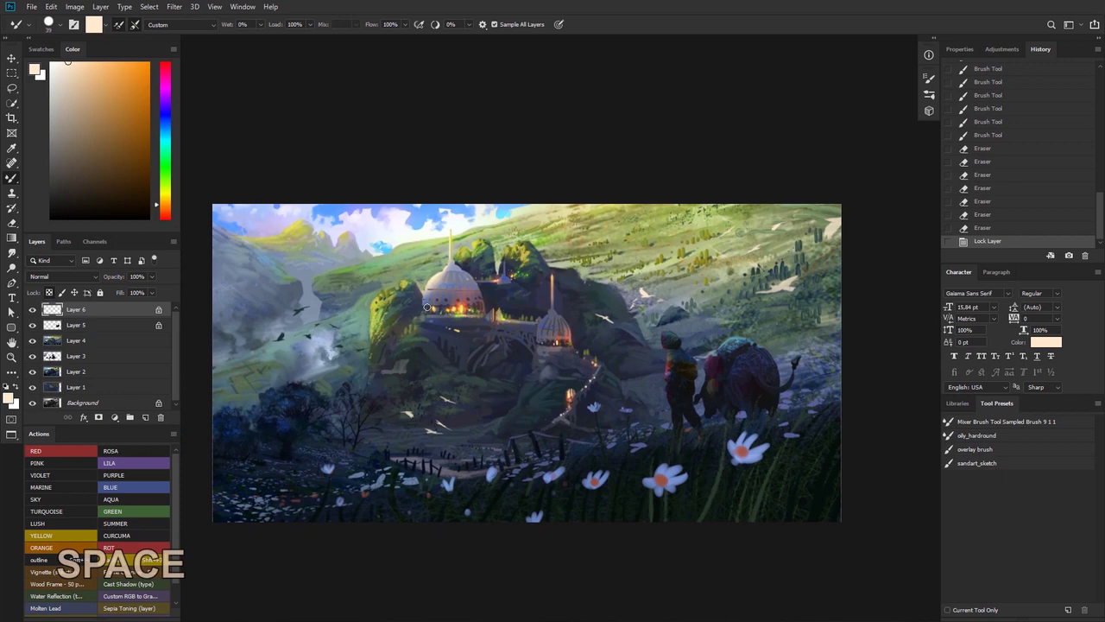
{"action": "right_click", "coordinate": [432, 311]}
{"action": "left_click", "coordinate": [546, 396]}
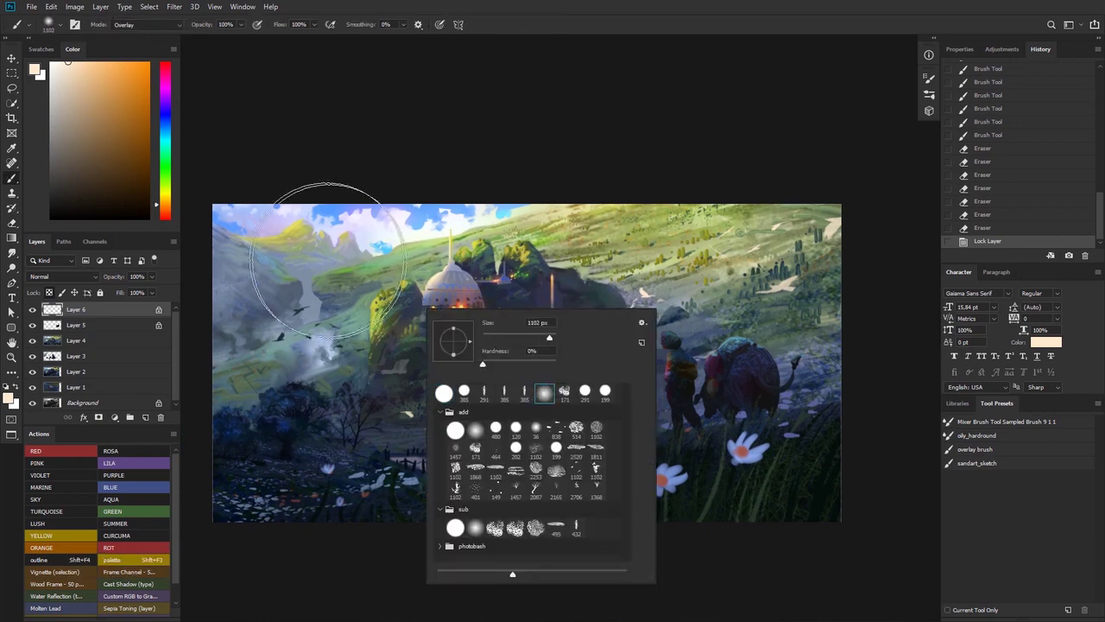
- Brush pale peach Overlay light across the dark birds by the waterfall and the flock below the domes, undoing unsuitable strokes
{"action": "mouse_move", "coordinate": [323, 260]}
{"action": "left_mouse_down"}
{"action": "mouse_move", "coordinate": [291, 285]}
{"action": "mouse_move", "coordinate": [342, 285]}
{"action": "mouse_move", "coordinate": [308, 304]}
{"action": "mouse_move", "coordinate": [332, 309]}
{"action": "mouse_move", "coordinate": [343, 328]}
{"action": "mouse_move", "coordinate": [326, 323]}
{"action": "mouse_move", "coordinate": [322, 337]}
{"action": "mouse_move", "coordinate": [304, 325]}
{"action": "mouse_move", "coordinate": [275, 346]}
{"action": "mouse_move", "coordinate": [278, 393]}
{"action": "mouse_move", "coordinate": [259, 371]}
{"action": "mouse_move", "coordinate": [386, 490]}
{"action": "mouse_move", "coordinate": [381, 449]}
{"action": "left_mouse_up"}
{"action": "key", "text": "ctrl+z"}
{"action": "key", "text": "ctrl+z"}
{"action": "key", "text": "ctrl+z"}
{"action": "right_click", "coordinate": [382, 400]}
{"action": "left_click_drag", "start_coordinate": [380, 367], "coordinate": [362, 406]}
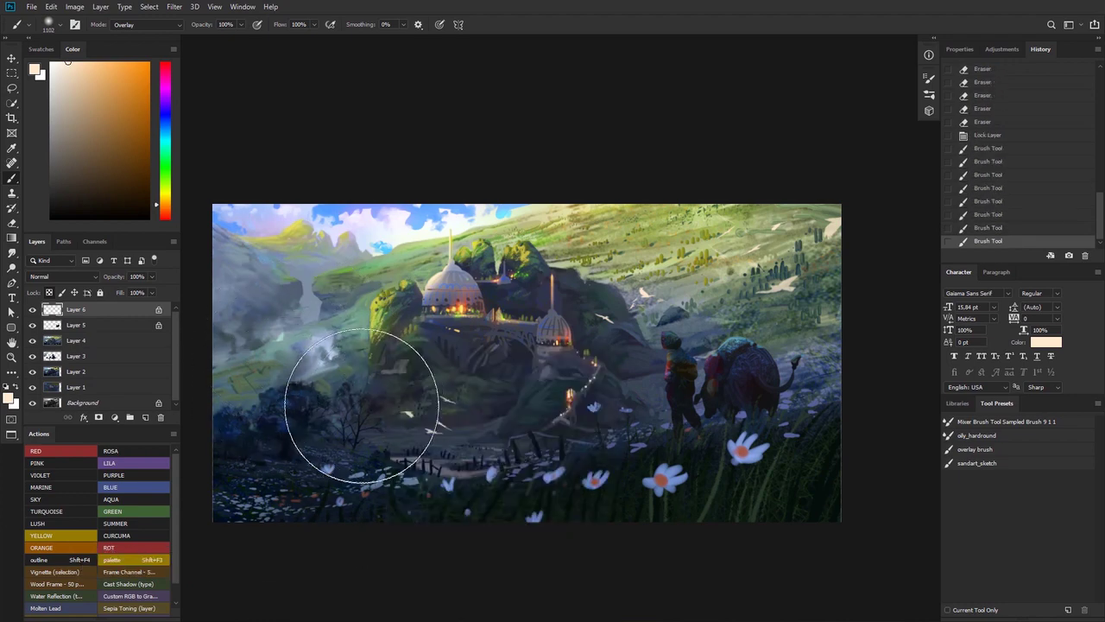
{"action": "left_click_drag", "start_coordinate": [433, 362], "coordinate": [415, 377]}
{"action": "left_click_drag", "start_coordinate": [469, 355], "coordinate": [429, 394]}
- Reduce the soft brush to 369 px, change its colour to light blue and tint the birds below the domes
{"action": "right_click", "coordinate": [428, 393]}
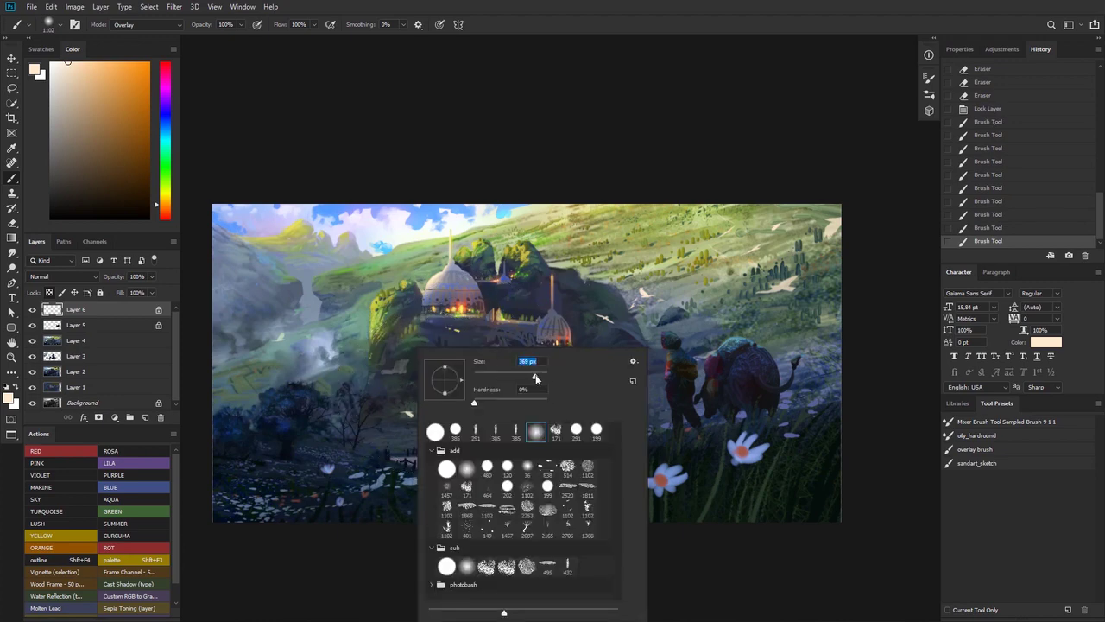
{"action": "left_click_drag", "start_coordinate": [444, 339], "coordinate": [380, 346]}
{"action": "left_click_drag", "start_coordinate": [166, 195], "coordinate": [170, 115]}
{"action": "left_click_drag", "start_coordinate": [418, 387], "coordinate": [458, 399]}
{"action": "left_click_drag", "start_coordinate": [461, 401], "coordinate": [508, 355]}
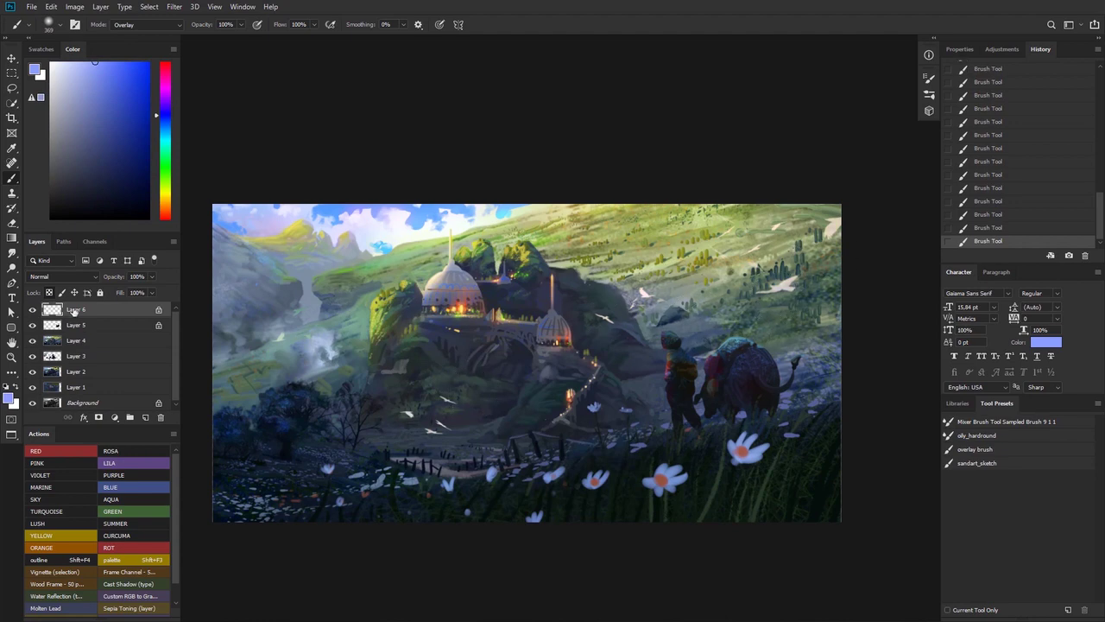
- Compare the painting with and without Layer 6 and tint the birds by the waterfall light blue
{"action": "left_click", "coordinate": [33, 310]}
{"action": "left_click", "coordinate": [32, 310]}
{"action": "mouse_move", "coordinate": [249, 326]}
{"action": "left_mouse_down"}
{"action": "mouse_move", "coordinate": [235, 359]}
{"action": "mouse_move", "coordinate": [267, 339]}
{"action": "left_mouse_up"}
{"action": "left_click_drag", "start_coordinate": [321, 241], "coordinate": [403, 262]}
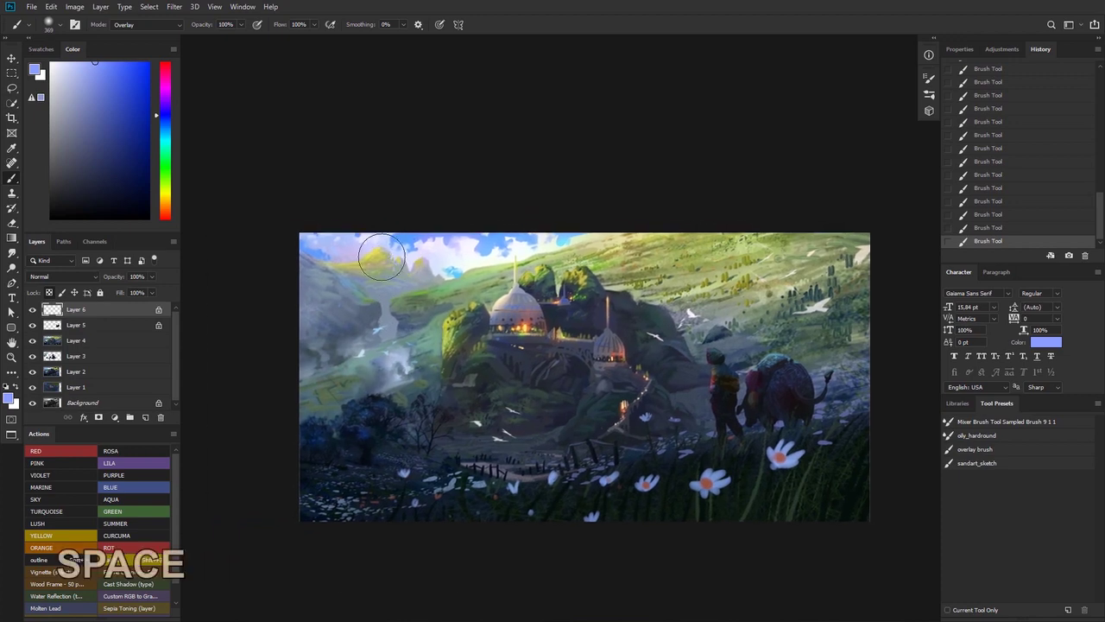
{"action": "key", "text": "ctrl+space"}
{"action": "left_click_drag", "start_coordinate": [526, 233], "coordinate": [538, 226]}
{"action": "key", "text": "ctrl+space"}
{"action": "mouse_move", "coordinate": [562, 270]}
{"action": "left_mouse_down"}
{"action": "mouse_move", "coordinate": [584, 242]}
{"action": "mouse_move", "coordinate": [541, 226]}
{"action": "mouse_move", "coordinate": [562, 216]}
{"action": "mouse_move", "coordinate": [518, 208]}
{"action": "mouse_move", "coordinate": [541, 202]}
{"action": "mouse_move", "coordinate": [497, 186]}
{"action": "left_mouse_up"}
{"action": "key", "text": "ctrl+space"}
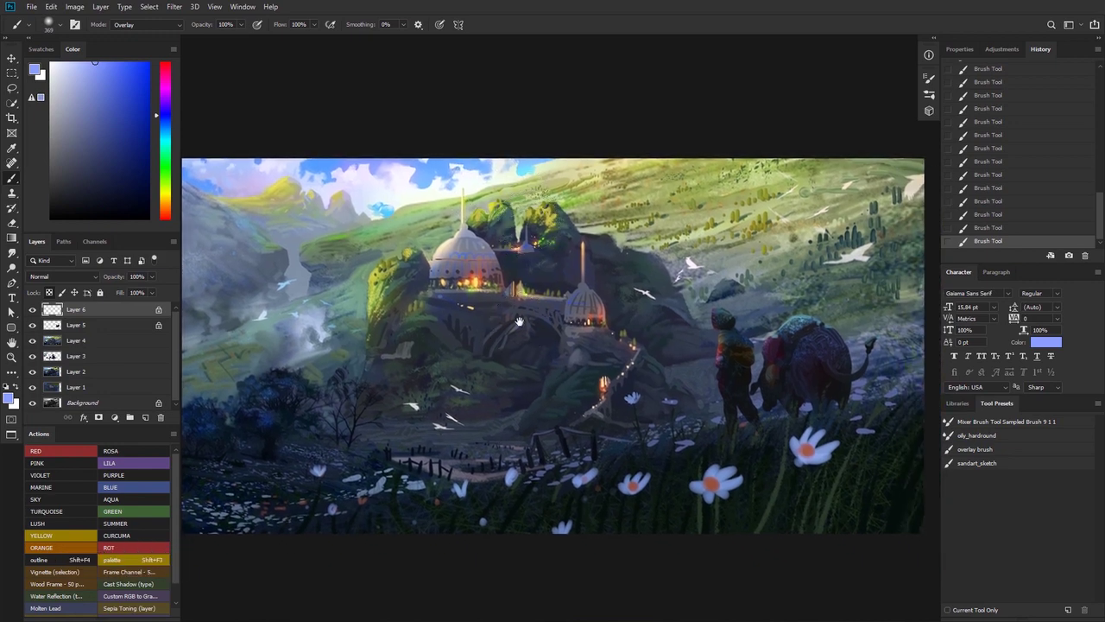
{"action": "key", "text": "ctrl+space"}
{"action": "mouse_move", "coordinate": [528, 319]}
{"action": "left_mouse_down"}
{"action": "mouse_move", "coordinate": [516, 276]}
{"action": "mouse_move", "coordinate": [517, 297]}
{"action": "left_mouse_up"}
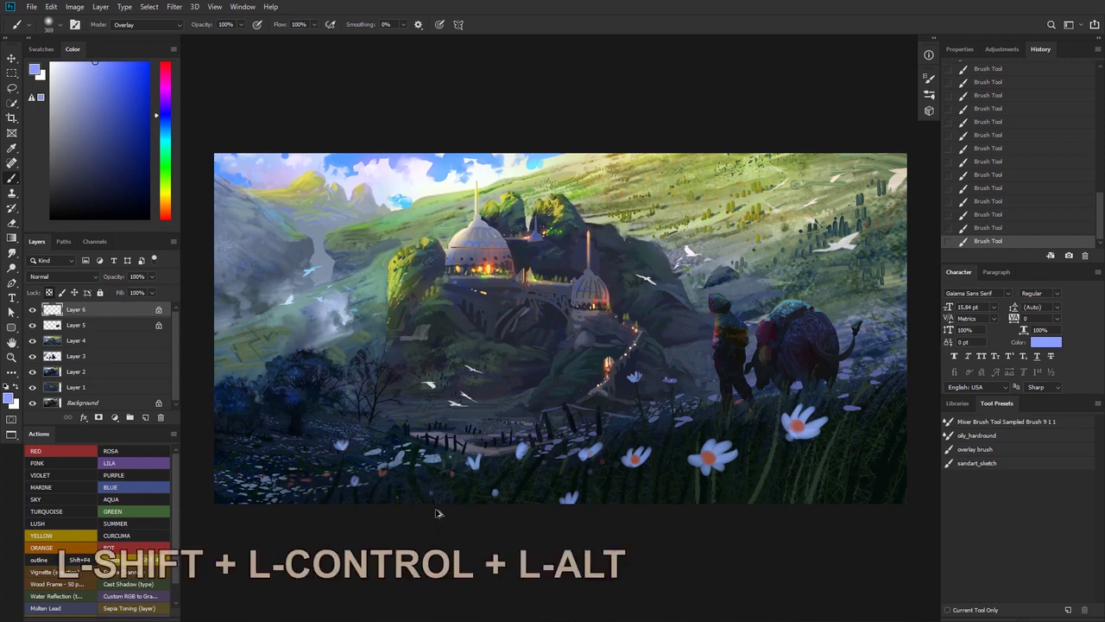
- Stamp all visible layers into a new top layer and flip it horizontally
{"action": "key", "text": "ctrl+shift+alt+e"}
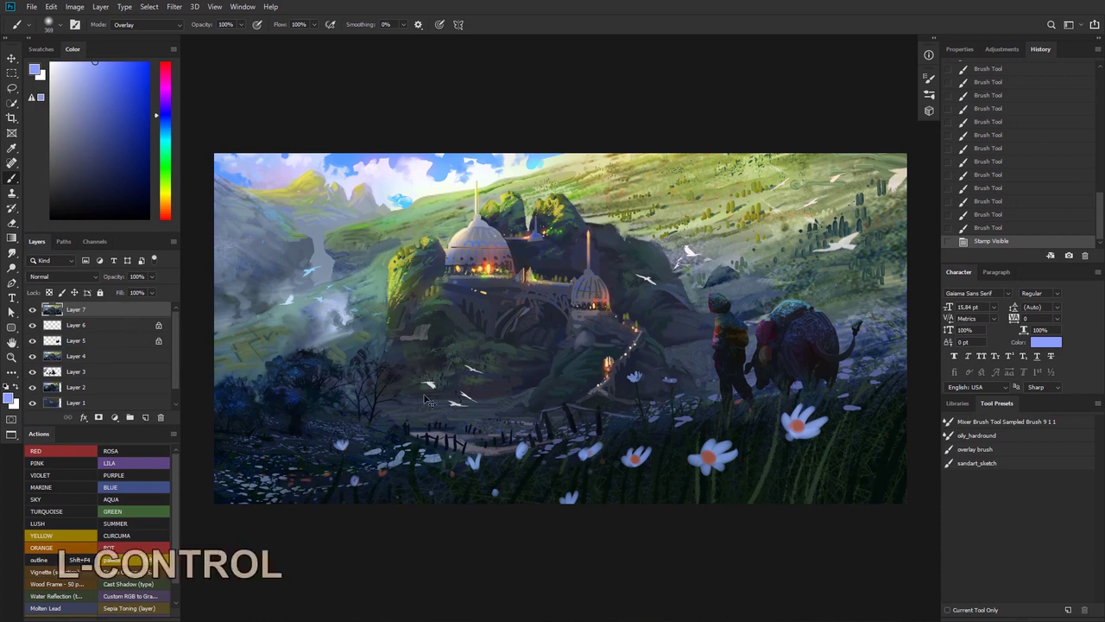
{"action": "key", "text": "ctrl+t"}
{"action": "right_click", "coordinate": [512, 338]}
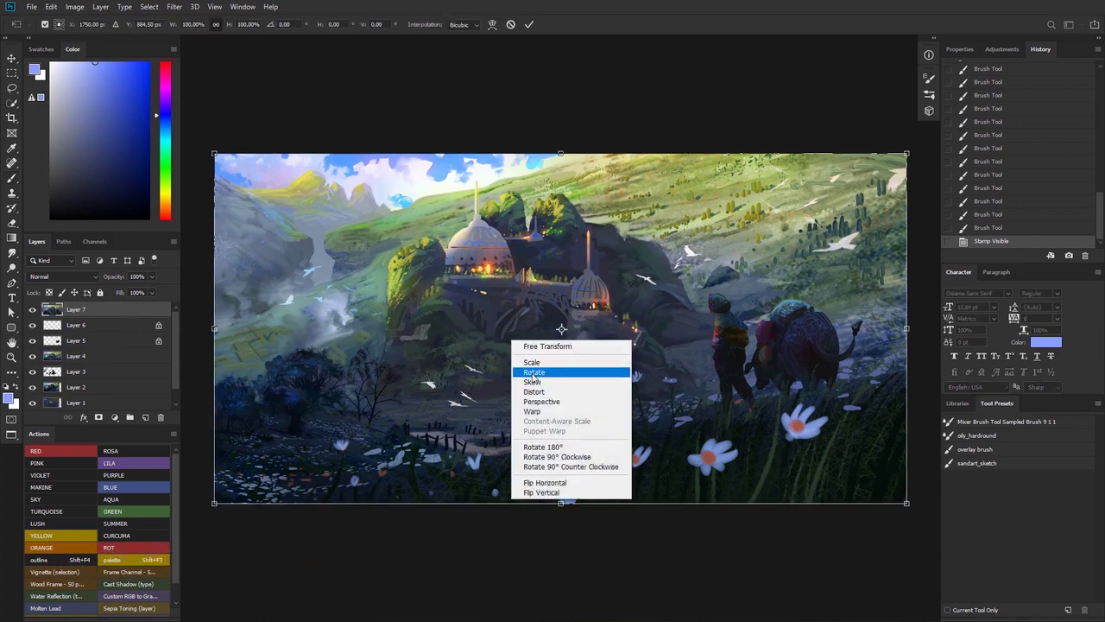
{"action": "left_click", "coordinate": [538, 486]}
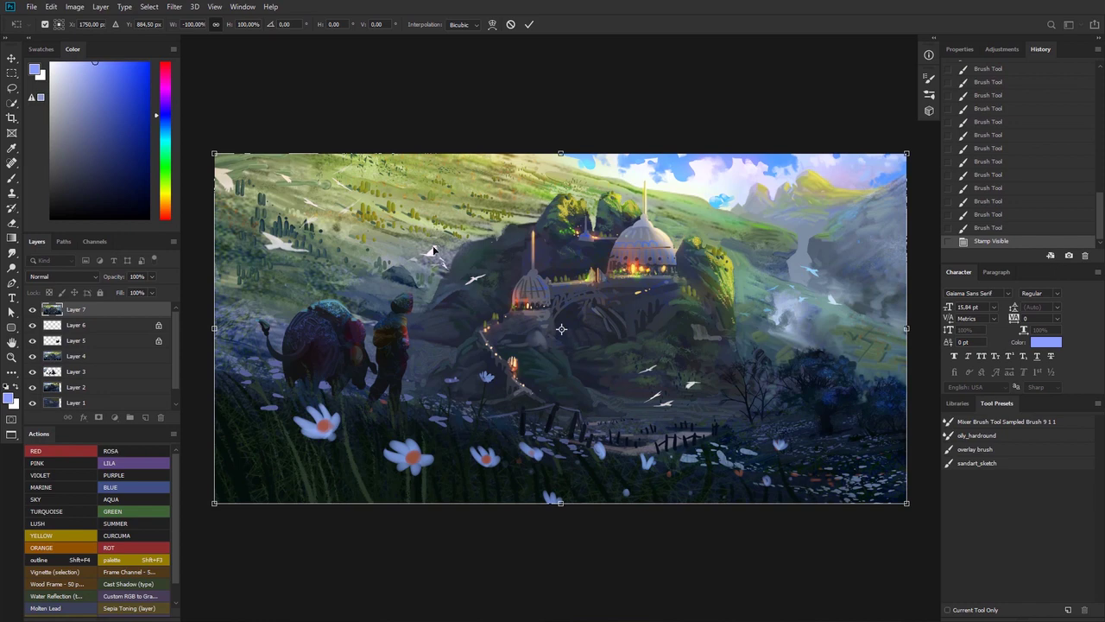
{"action": "key", "text": "Return"}
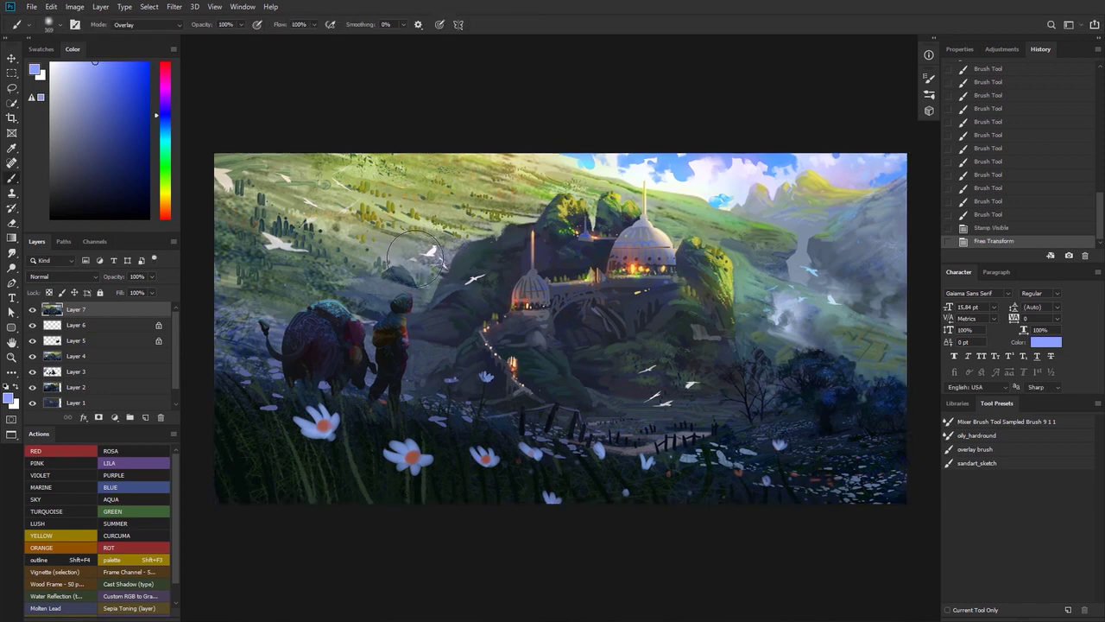
{"action": "key", "text": "b"}
{"action": "key", "text": "alt"}
{"action": "left_click_drag", "start_coordinate": [404, 324], "coordinate": [432, 314]}
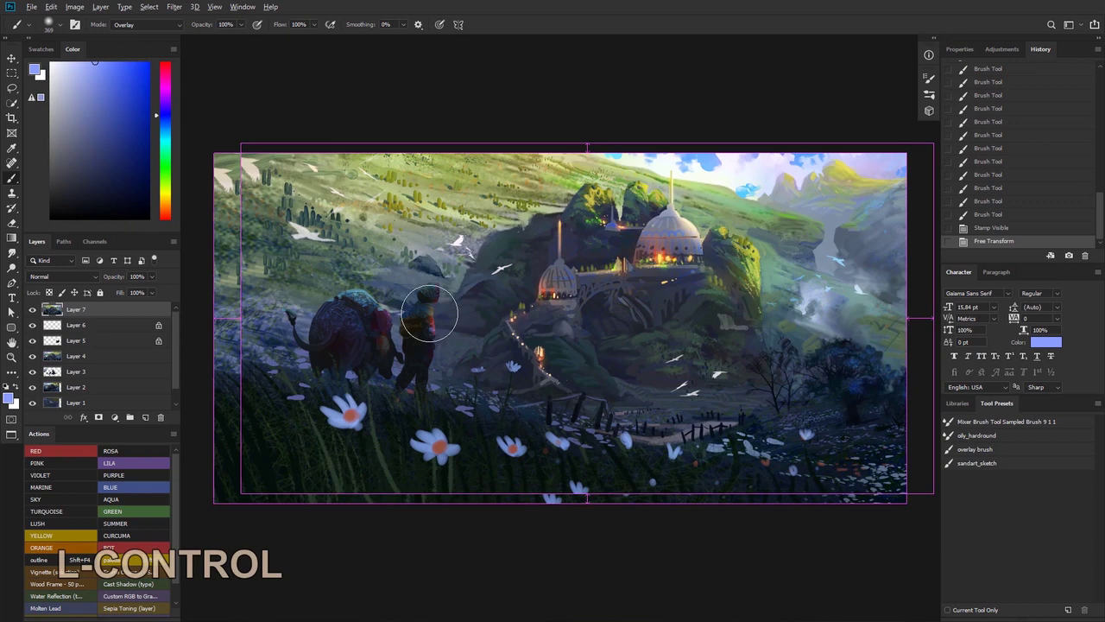
{"action": "key", "text": "ctrl+z"}
{"action": "key", "text": "b"}
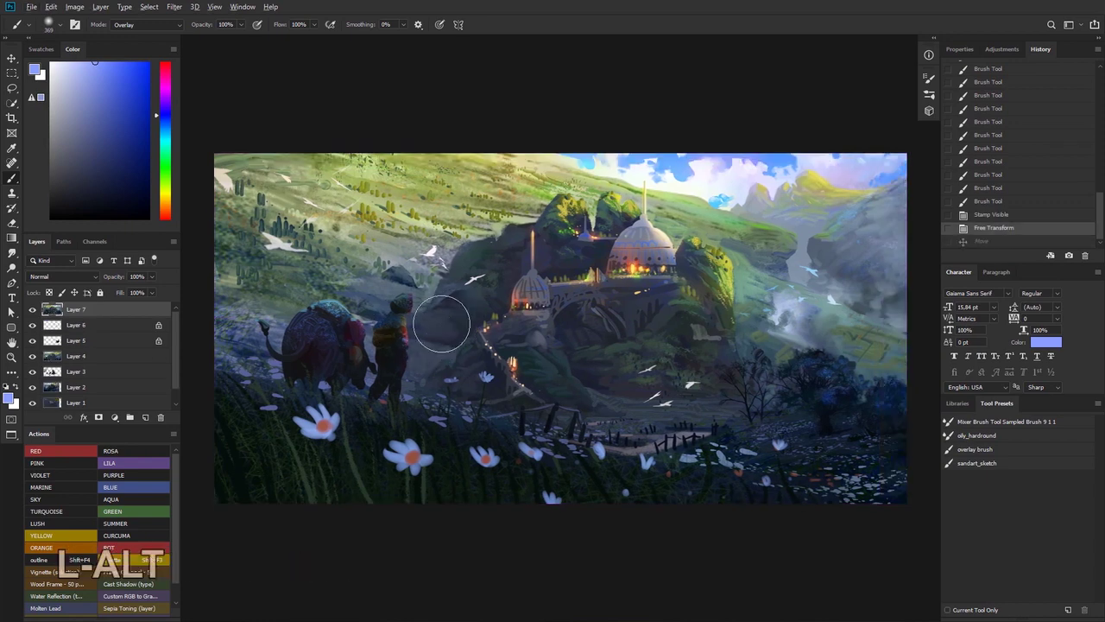
- Sample the dark blue beside the traveller, reduce the soft brush to 58 px and test strokes on the slope, undoing the last one
{"action": "left_click_drag", "start_coordinate": [442, 318], "coordinate": [449, 332]}
{"action": "left_click", "coordinate": [432, 347], "text": "alt"}
{"action": "right_click", "coordinate": [435, 335]}
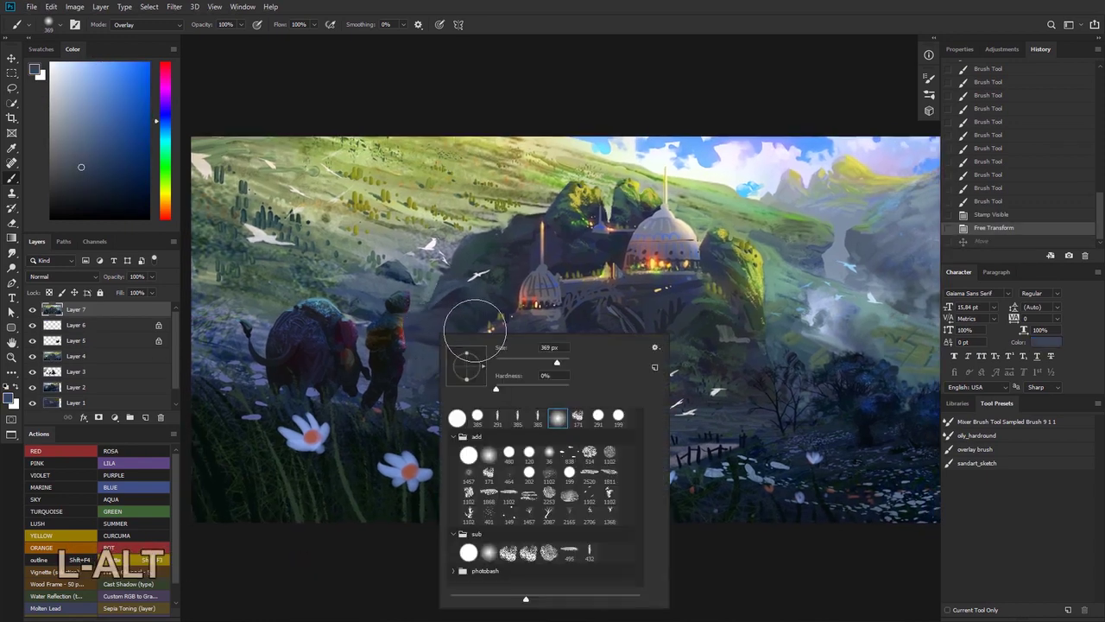
{"action": "left_click", "coordinate": [516, 361]}
{"action": "left_click", "coordinate": [417, 356]}
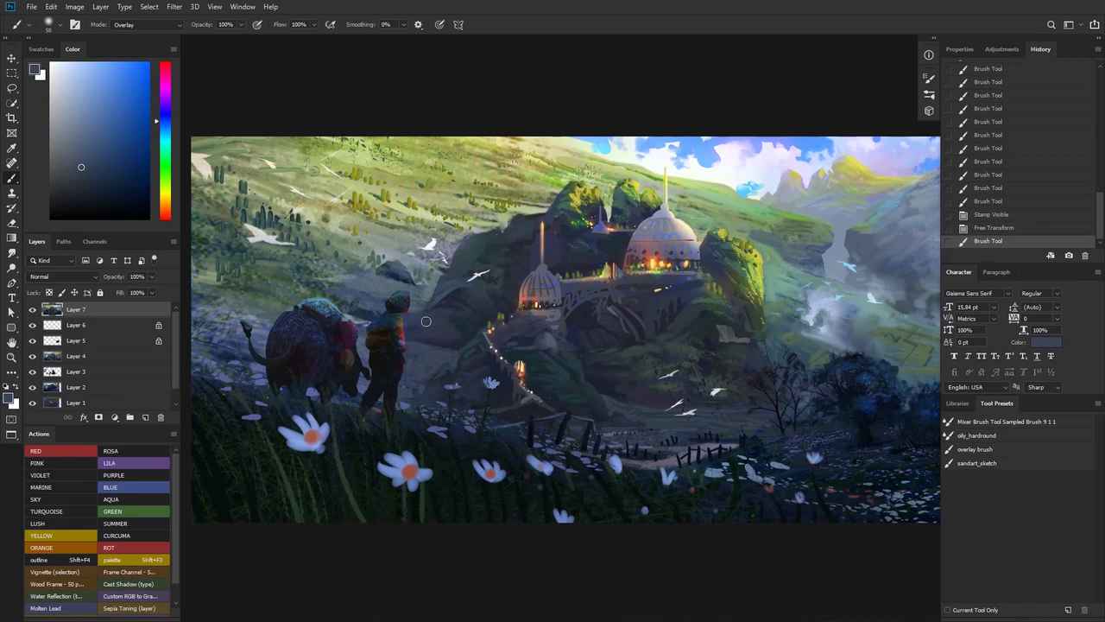
{"action": "key", "text": "ctrl+z"}
- Switch to a hard round Mixer Brush and try small strokes on the slope beside the traveller, undoing them
{"action": "right_click", "coordinate": [434, 336]}
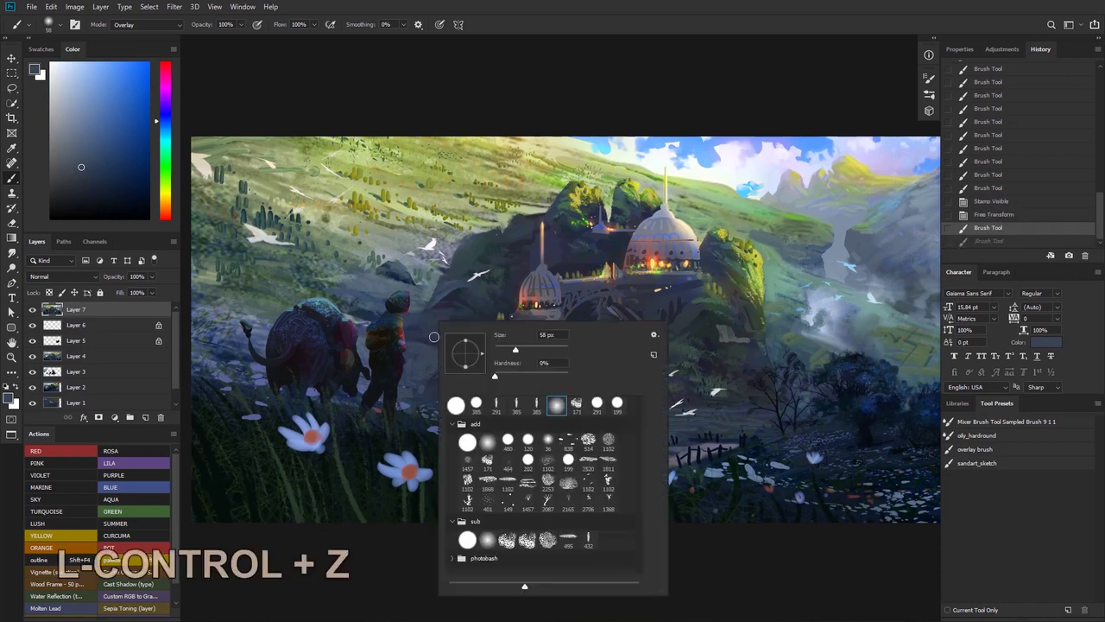
{"action": "left_click", "coordinate": [456, 403]}
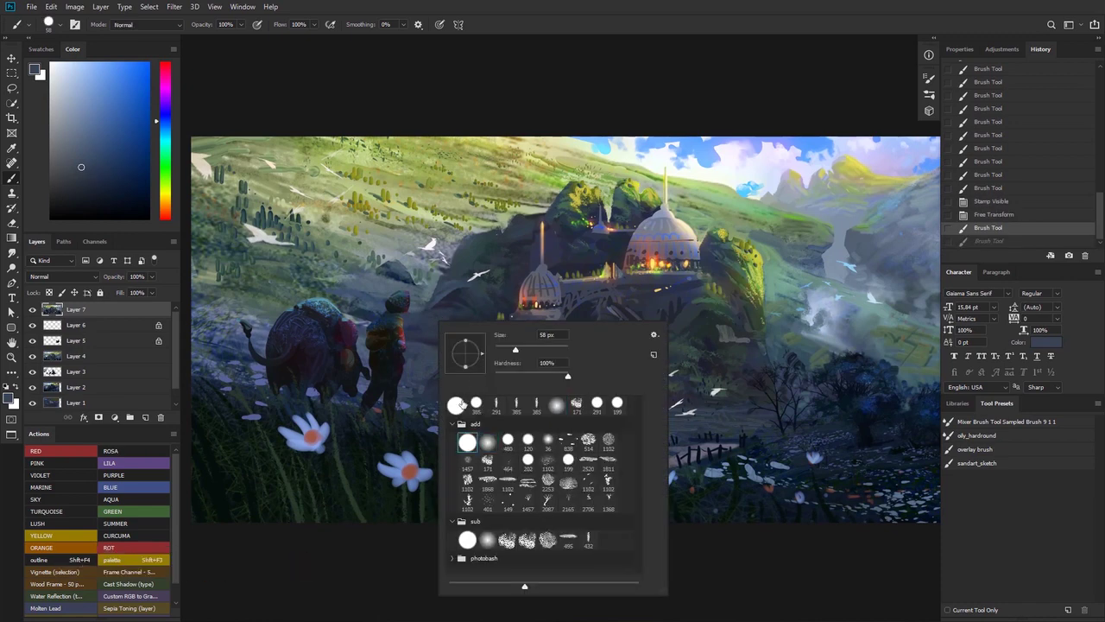
{"action": "left_click", "coordinate": [502, 349]}
{"action": "left_click", "coordinate": [421, 359]}
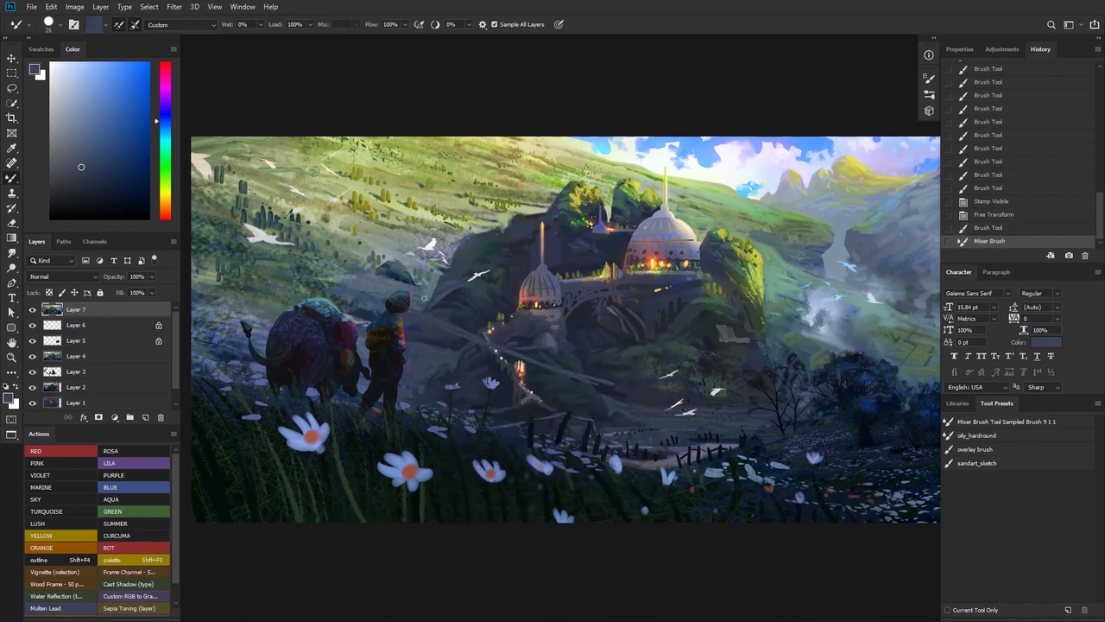
{"action": "key", "text": "ctrl+z"}
{"action": "key", "text": "ctrl+z"}
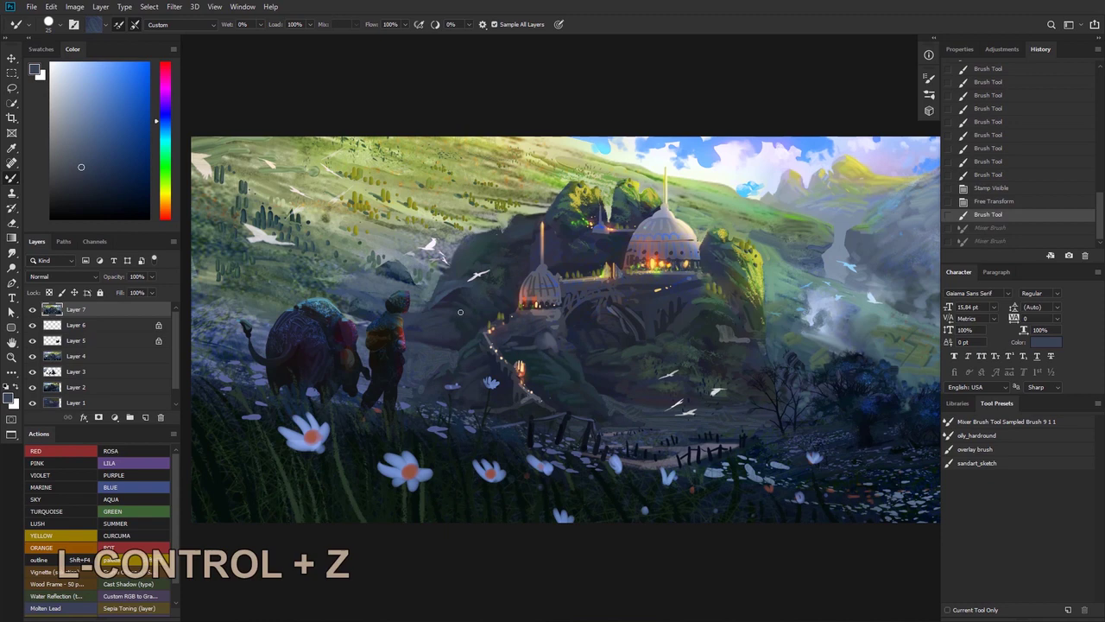
- Set the Mixer Brush size to 73 px and paint sampled slope colours over the rocks beside the traveller
{"action": "left_click", "coordinate": [435, 350], "text": "alt"}
{"action": "left_click", "coordinate": [435, 350], "text": "alt"}
{"action": "right_click", "coordinate": [437, 343]}
{"action": "left_click", "coordinate": [519, 373]}
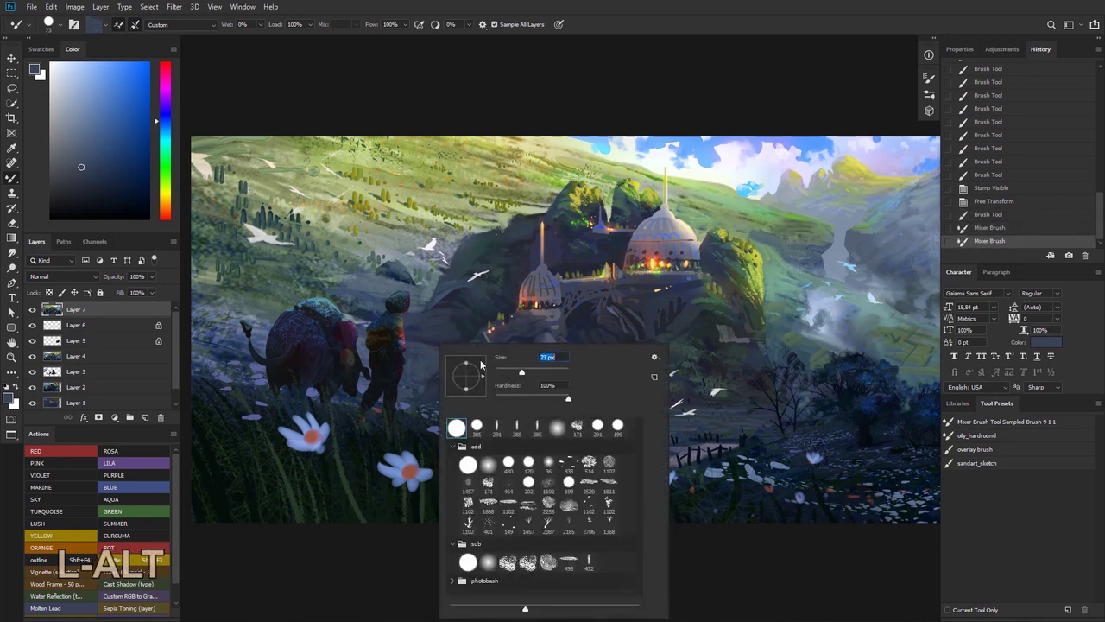
{"action": "left_click", "coordinate": [436, 382], "text": "alt"}
{"action": "left_click_drag", "start_coordinate": [434, 386], "coordinate": [435, 358]}
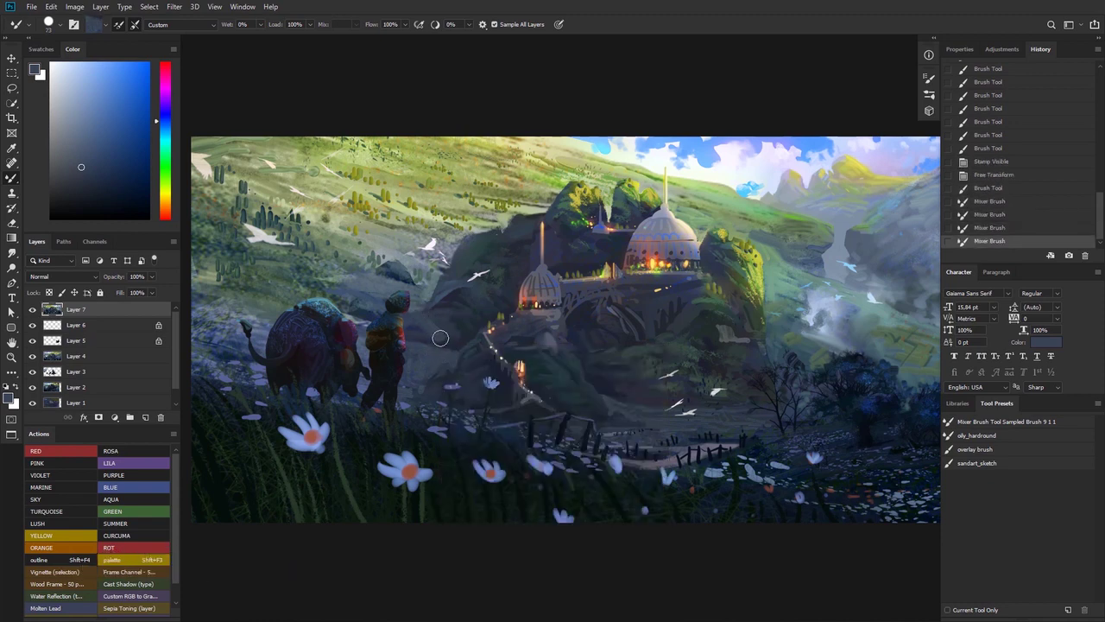
- Undo unsuitable strokes and cover the rocky slope beside the traveller with smooth sampled grey-blue paint
{"action": "key", "text": "ctrl+z"}
{"action": "mouse_move", "coordinate": [417, 320]}
{"action": "left_mouse_down"}
{"action": "mouse_move", "coordinate": [441, 342]}
{"action": "mouse_move", "coordinate": [410, 320]}
{"action": "mouse_move", "coordinate": [421, 325]}
{"action": "left_mouse_up"}
{"action": "left_click", "coordinate": [438, 383], "text": "alt"}
{"action": "key", "text": "ctrl+z"}
{"action": "mouse_move", "coordinate": [438, 340]}
{"action": "left_mouse_down"}
{"action": "mouse_move", "coordinate": [422, 325]}
{"action": "mouse_move", "coordinate": [461, 343]}
{"action": "mouse_move", "coordinate": [438, 332]}
{"action": "left_mouse_up"}
{"action": "mouse_move", "coordinate": [458, 340]}
{"action": "left_mouse_down"}
{"action": "mouse_move", "coordinate": [429, 328]}
{"action": "mouse_move", "coordinate": [467, 339]}
{"action": "mouse_move", "coordinate": [424, 330]}
{"action": "left_mouse_up"}
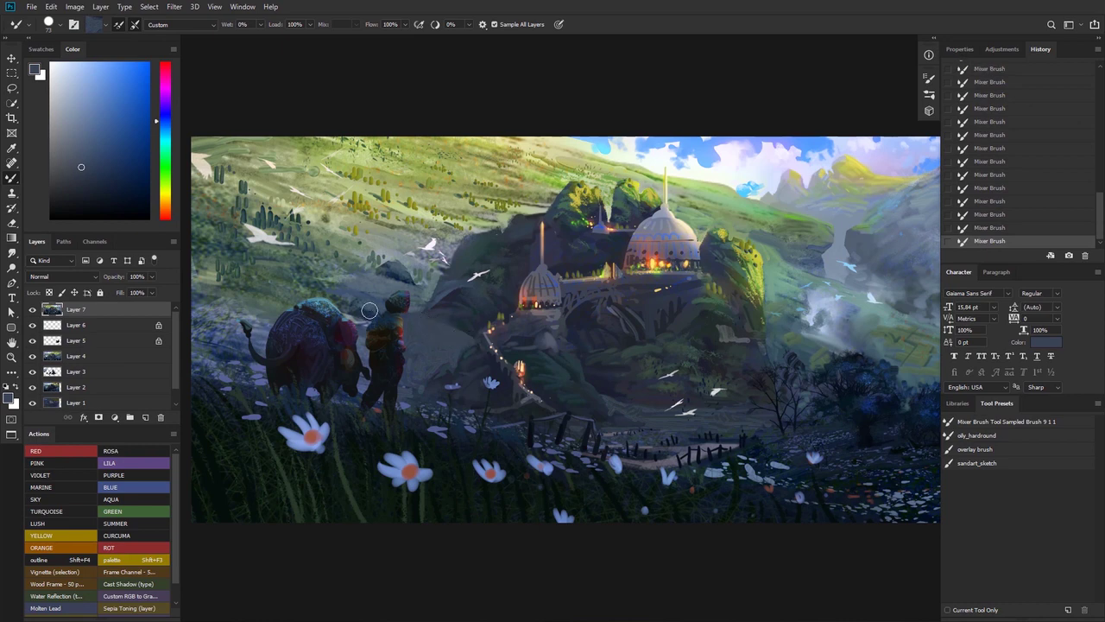
- Blend sampled grey tones into the slope between the traveller's head and the lantern-lit path
{"action": "key", "text": "alt"}
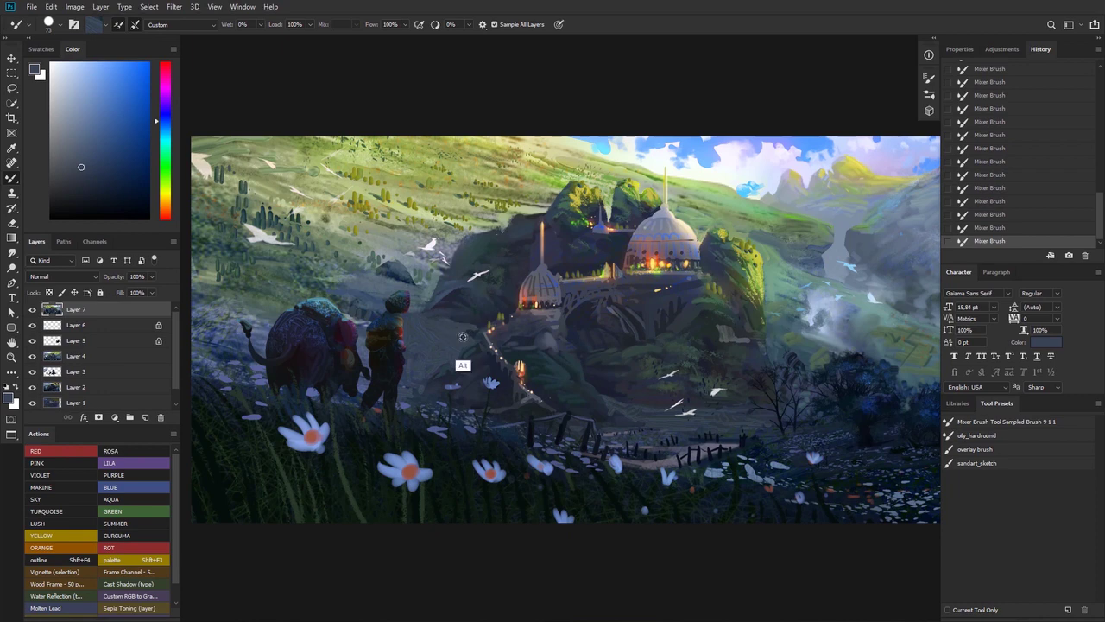
{"action": "key", "text": "alt"}
{"action": "key", "text": "alt"}
{"action": "left_click", "coordinate": [425, 319], "text": "alt"}
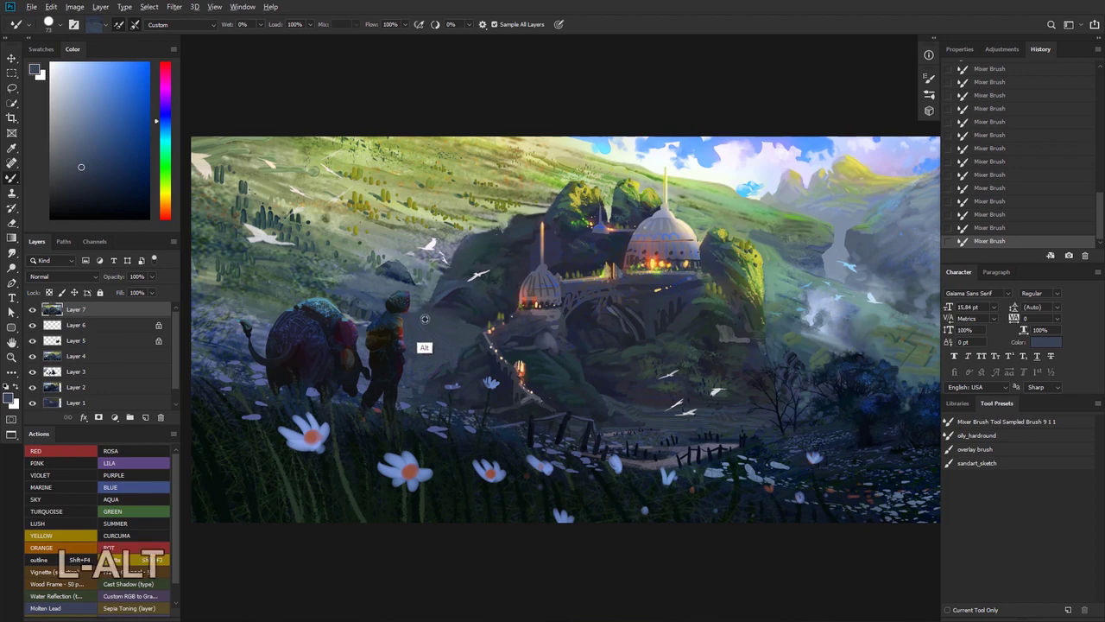
{"action": "left_click", "coordinate": [425, 305], "text": "alt"}
{"action": "key", "text": "alt"}
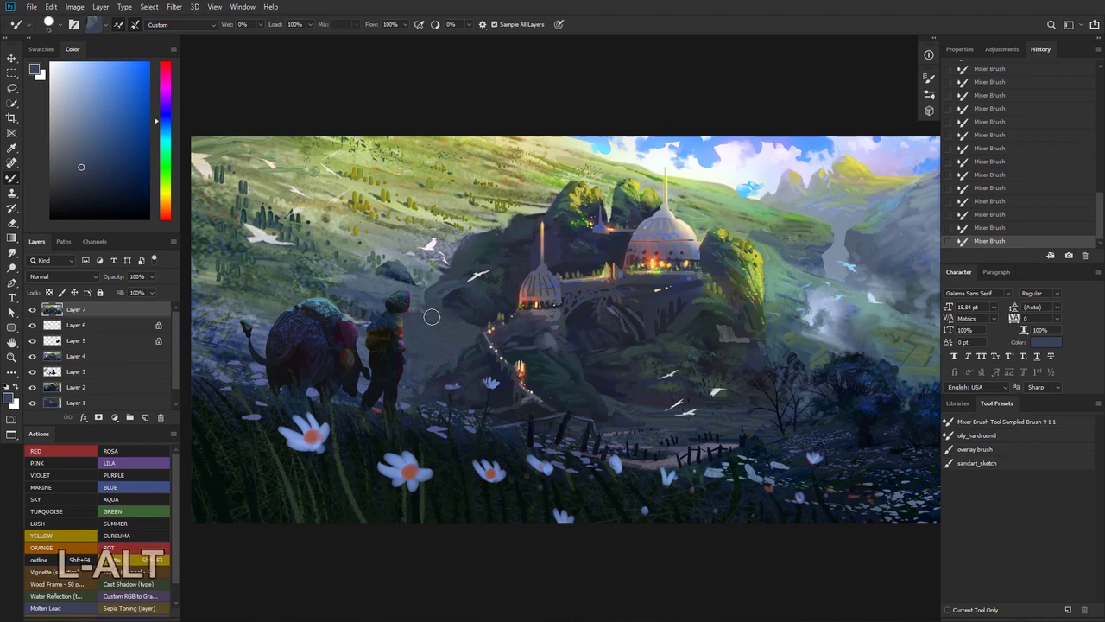
{"action": "mouse_move", "coordinate": [427, 319]}
{"action": "left_mouse_down"}
{"action": "mouse_move", "coordinate": [449, 331]}
{"action": "mouse_move", "coordinate": [426, 325]}
{"action": "left_mouse_up"}
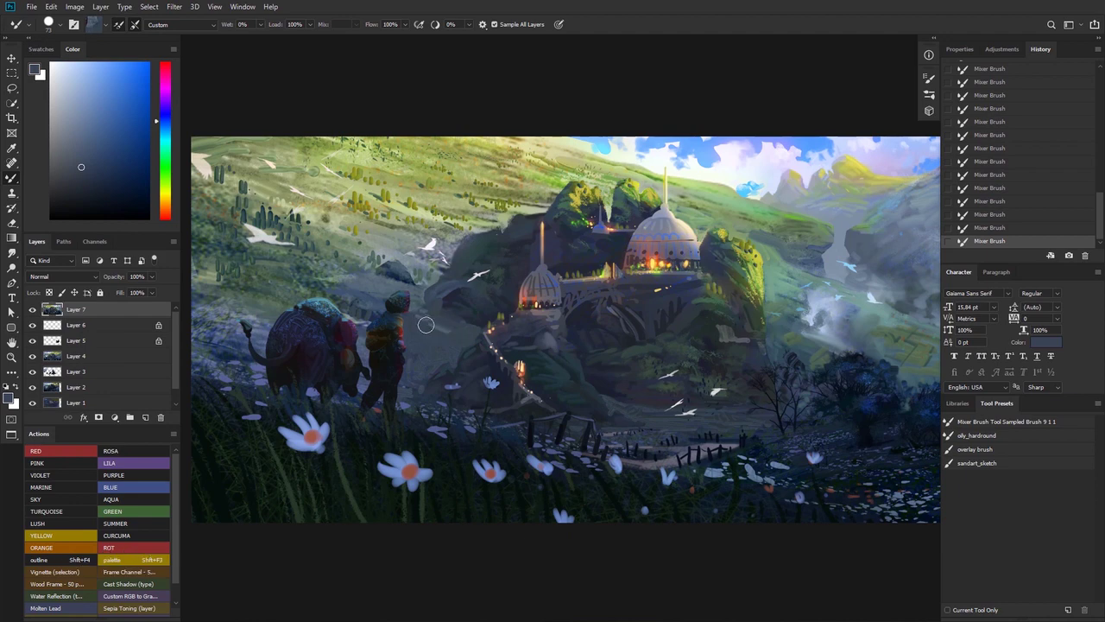
- Paint lighter curved texture strokes with sampled colours across the grey slope beside the traveller
{"action": "left_click", "coordinate": [433, 329], "text": "alt"}
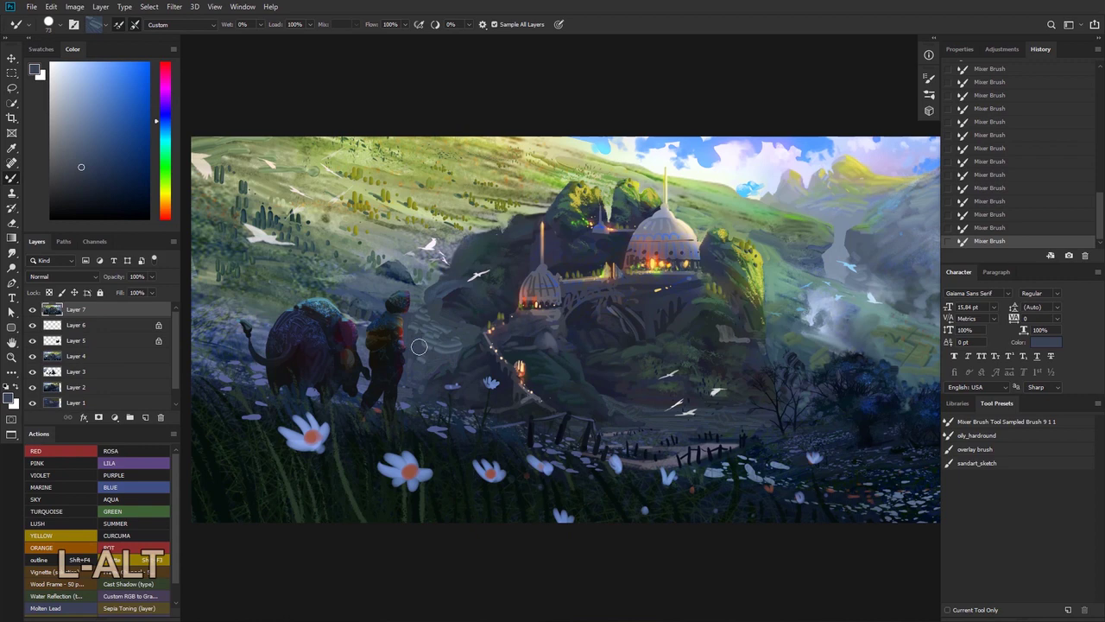
{"action": "key", "text": "alt"}
{"action": "left_click", "coordinate": [441, 343], "text": "alt"}
{"action": "left_click_drag", "start_coordinate": [452, 350], "coordinate": [428, 337]}
{"action": "left_click", "coordinate": [437, 367], "text": "alt"}
{"action": "key", "text": "alt"}
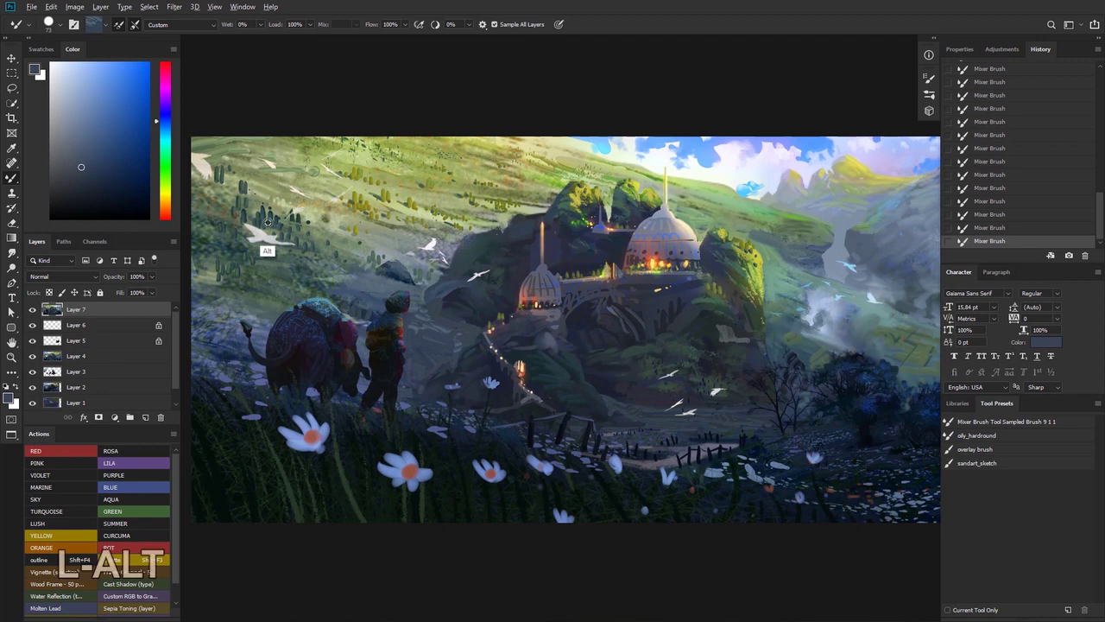
- Sample the dark hillside trees, reduce the Mixer Brush to 28 px and paint small trees on the slope, undoing unsuitable ones
{"action": "left_click", "coordinate": [267, 223], "text": "alt"}
{"action": "right_click", "coordinate": [493, 318]}
{"action": "left_click_drag", "start_coordinate": [568, 348], "coordinate": [563, 348]}
{"action": "mouse_move", "coordinate": [449, 325]}
{"action": "left_mouse_down"}
{"action": "mouse_move", "coordinate": [428, 338]}
{"action": "mouse_move", "coordinate": [445, 333]}
{"action": "left_mouse_up"}
{"action": "key", "text": "ctrl+z"}
{"action": "key", "text": "alt"}
{"action": "left_click", "coordinate": [262, 218], "text": "alt"}
{"action": "key", "text": "ctrl+z"}
{"action": "left_click", "coordinate": [554, 382], "text": "alt"}
{"action": "key", "text": "ctrl+z"}
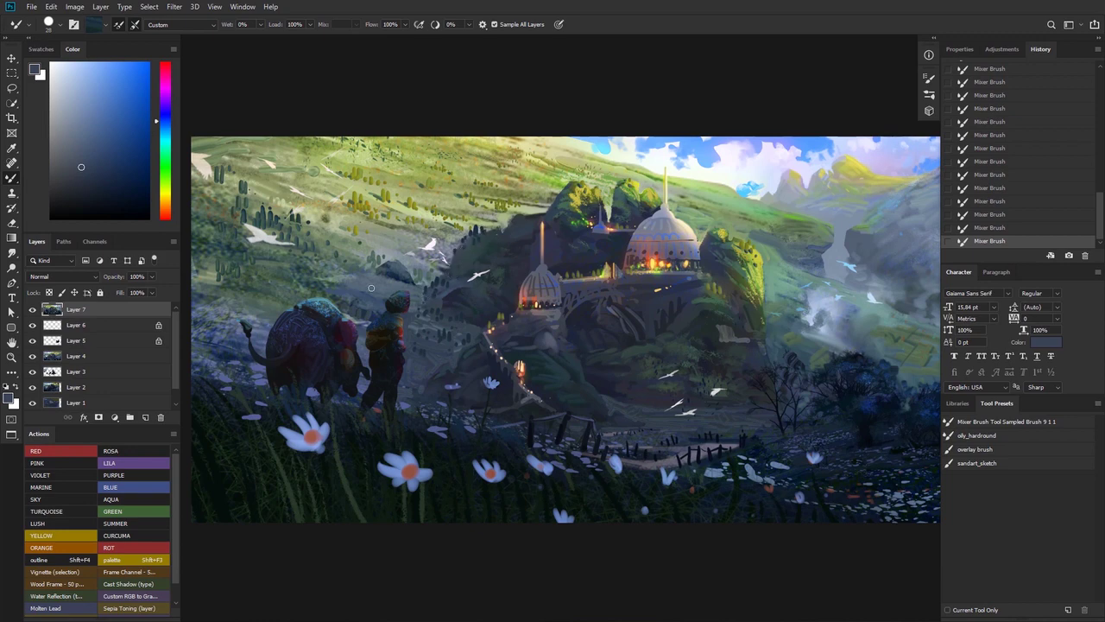
- Dab more small dark trees around the rock above the traveller, undoing the misplaced strokes
{"action": "left_click_drag", "start_coordinate": [390, 260], "coordinate": [372, 263]}
{"action": "key", "text": "ctrl+0"}
{"action": "key", "text": "ctrl+z"}
{"action": "key", "text": "ctrl+z"}
{"action": "key", "text": "ctrl+space"}
{"action": "left_click_drag", "start_coordinate": [531, 282], "coordinate": [518, 279]}
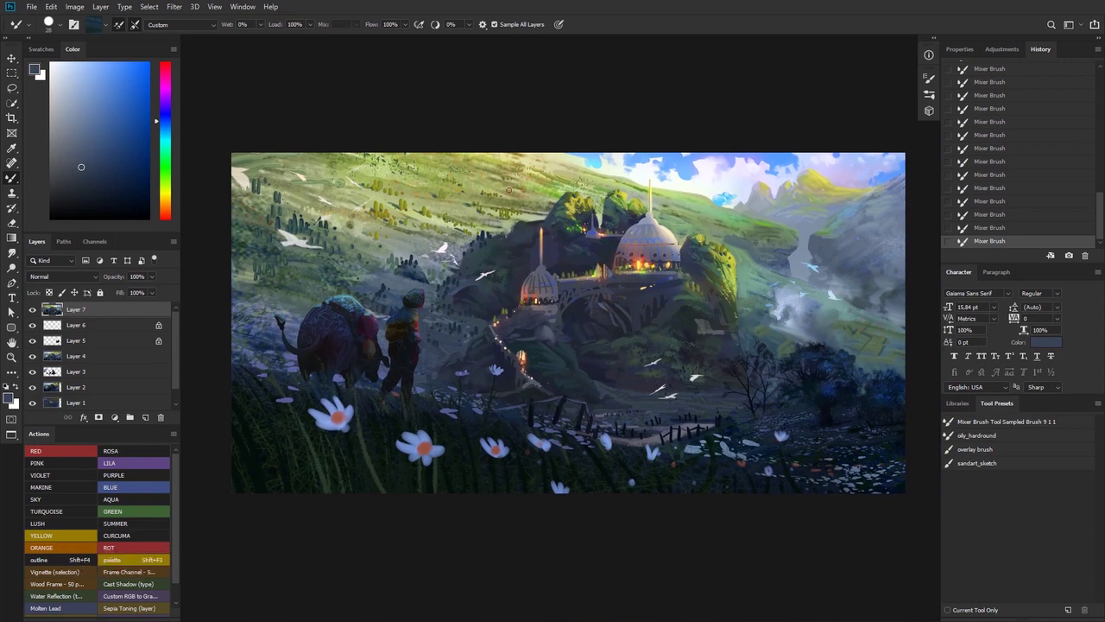
- Sample the dark blue of the large tree and dab small shapes in the field behind the fence, undoing unsuitable strokes
{"action": "key", "text": "ctrl+space"}
{"action": "left_click_drag", "start_coordinate": [609, 372], "coordinate": [620, 386]}
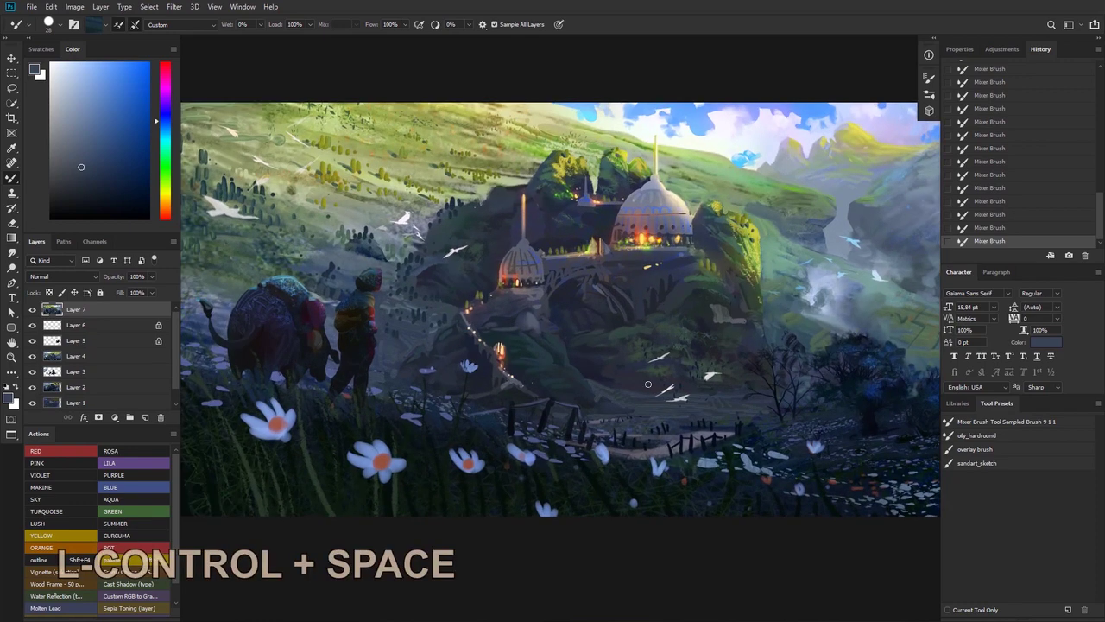
{"action": "key", "text": "alt"}
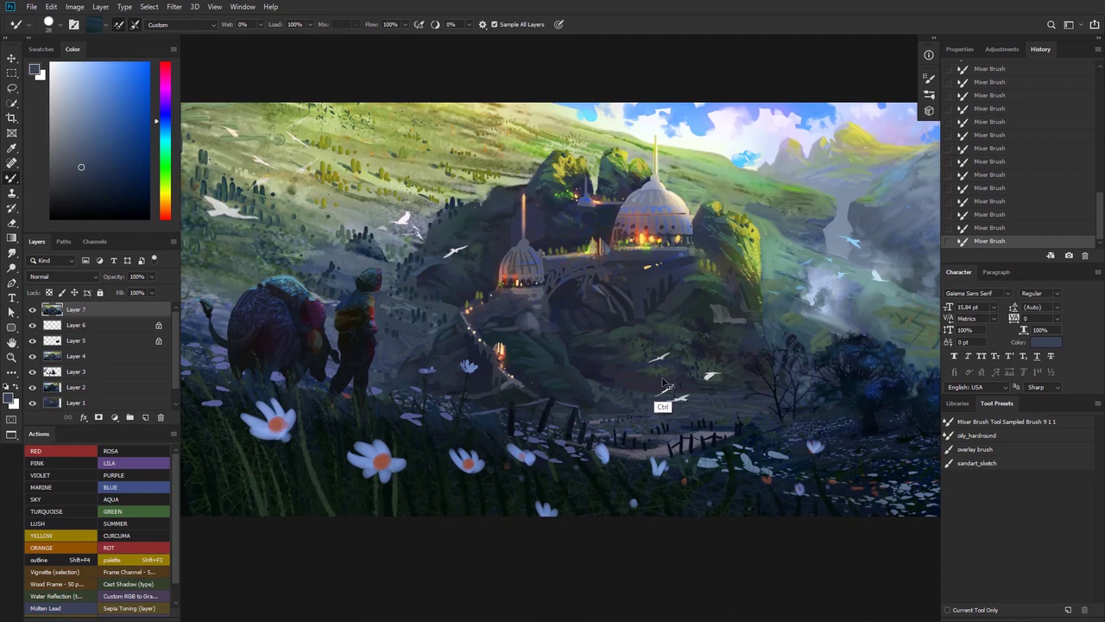
{"action": "key", "text": "ctrl+z"}
{"action": "left_click", "coordinate": [855, 409], "text": "alt"}
{"action": "left_click_drag", "start_coordinate": [867, 411], "coordinate": [873, 430]}
{"action": "left_click_drag", "start_coordinate": [776, 397], "coordinate": [762, 408]}
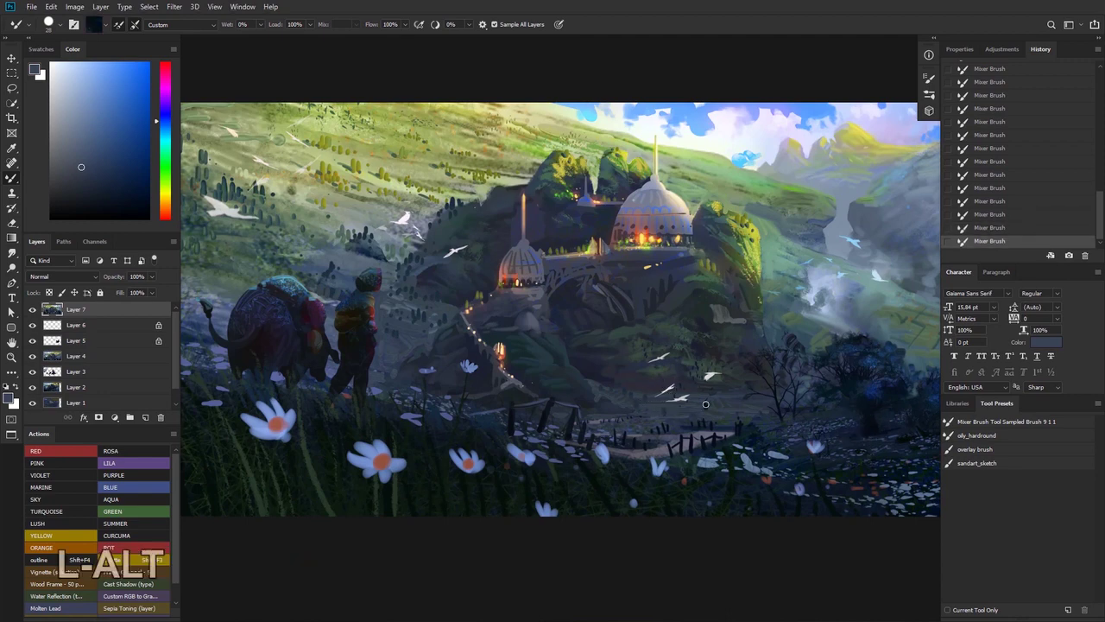
{"action": "key", "text": "ctrl+z"}
{"action": "left_click", "coordinate": [809, 417], "text": "alt"}
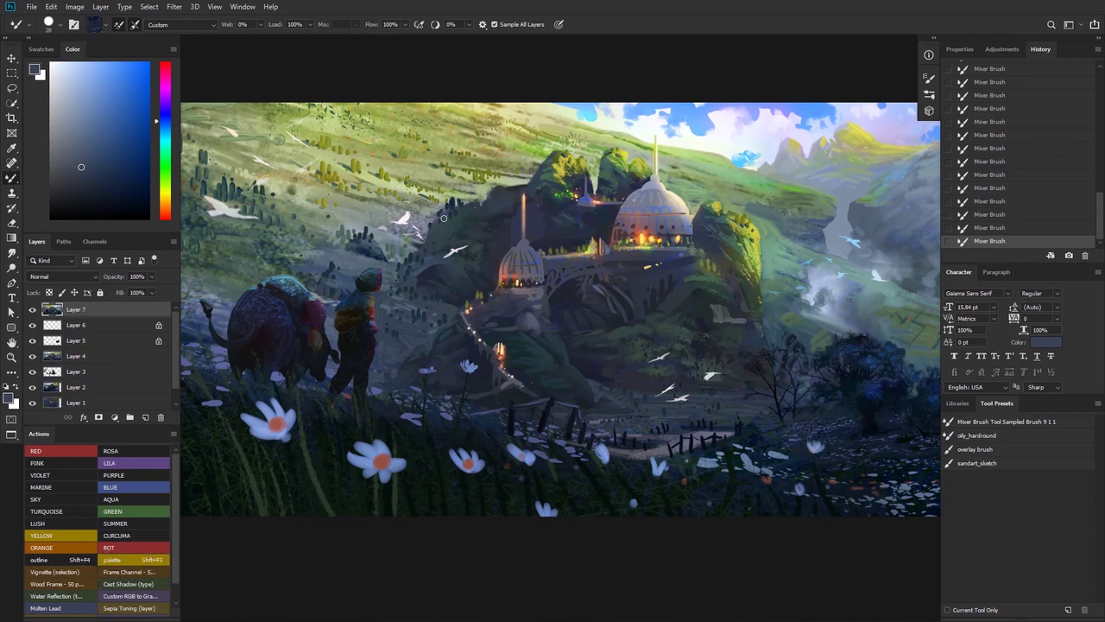
{"action": "key", "text": "ctrl+z"}
- Sample the hillside's dark green trees and dab small trees on the pale slope above the traveller, undoing an unsuitable stroke
{"action": "left_click", "coordinate": [337, 226], "text": "ctrl"}
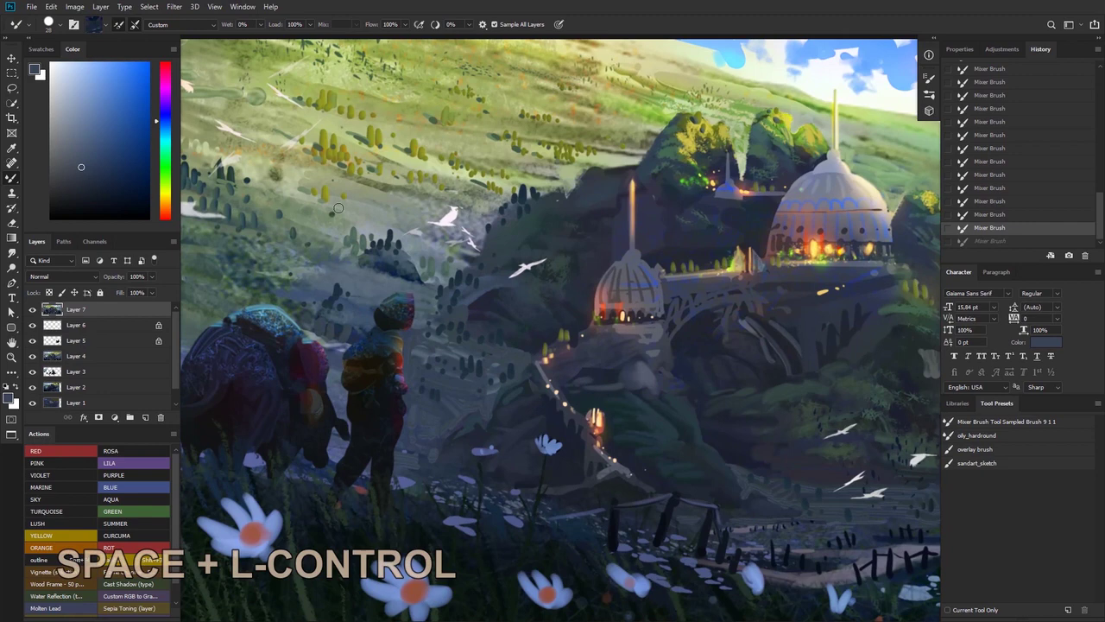
{"action": "left_click", "coordinate": [230, 175], "text": "alt"}
{"action": "left_click", "coordinate": [339, 236]}
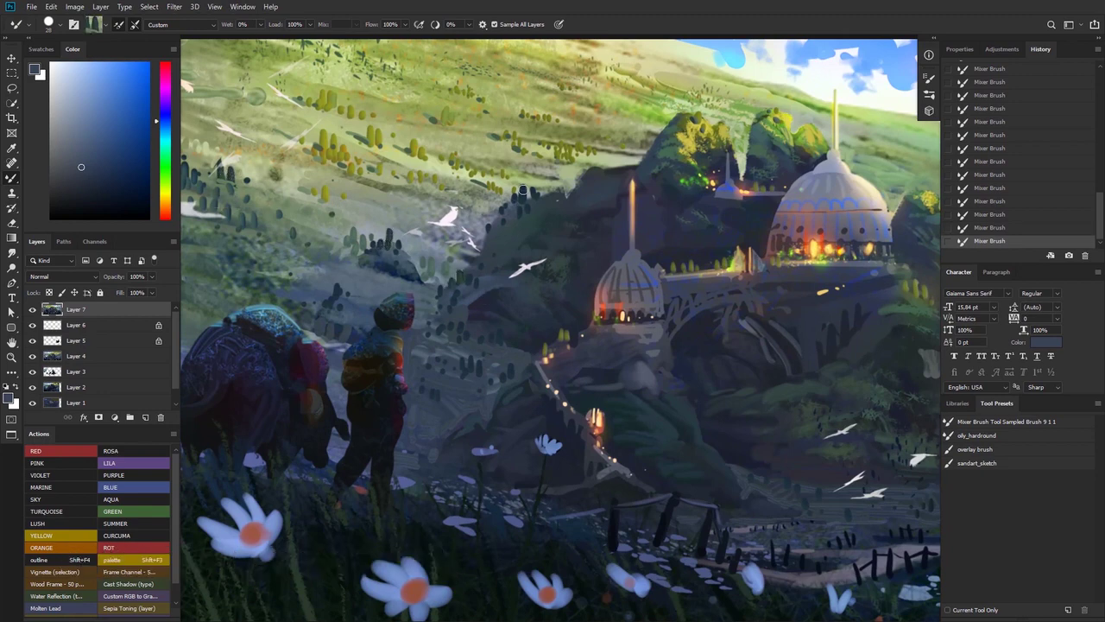
{"action": "left_click_drag", "start_coordinate": [632, 339], "coordinate": [641, 342]}
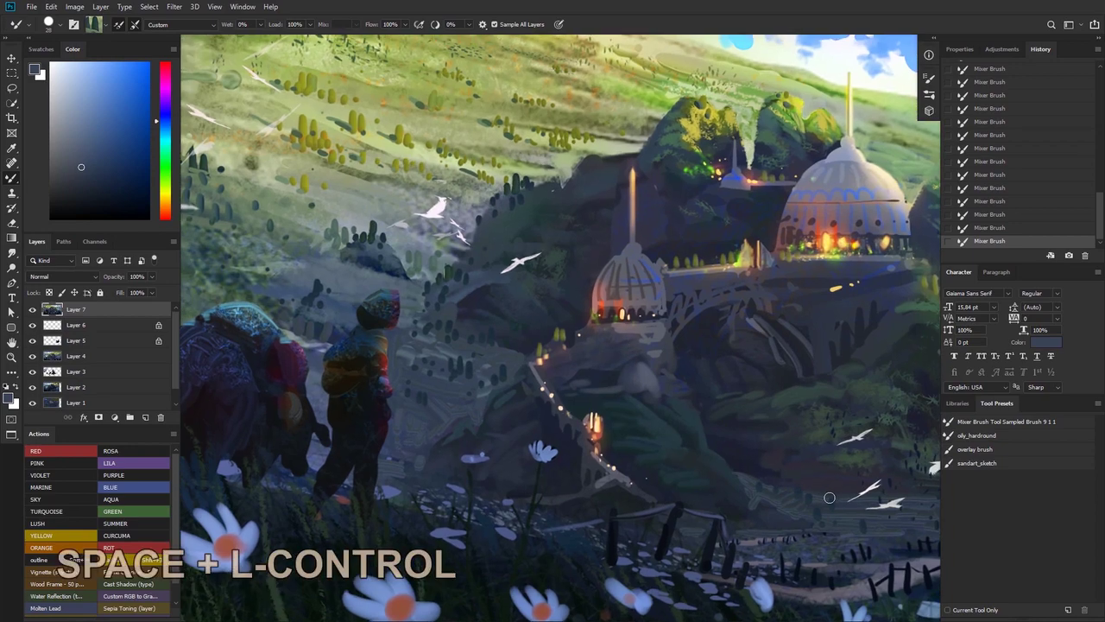
{"action": "key", "text": "ctrl+z"}
{"action": "mouse_move", "coordinate": [817, 499]}
{"action": "left_mouse_down"}
{"action": "mouse_move", "coordinate": [747, 460]}
{"action": "mouse_move", "coordinate": [617, 435]}
{"action": "left_mouse_up"}
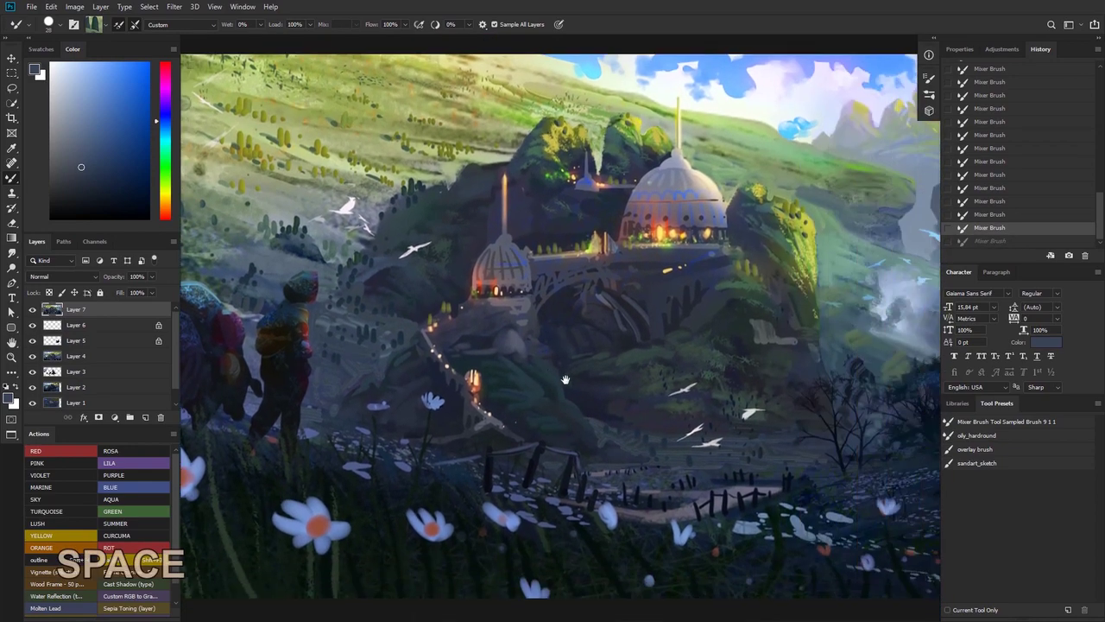
- Paint sampled dark purple tones over the hill below the bridge and the rock wall between the domes, undoing an unsuitable stroke
{"action": "left_click", "coordinate": [602, 383], "text": "alt"}
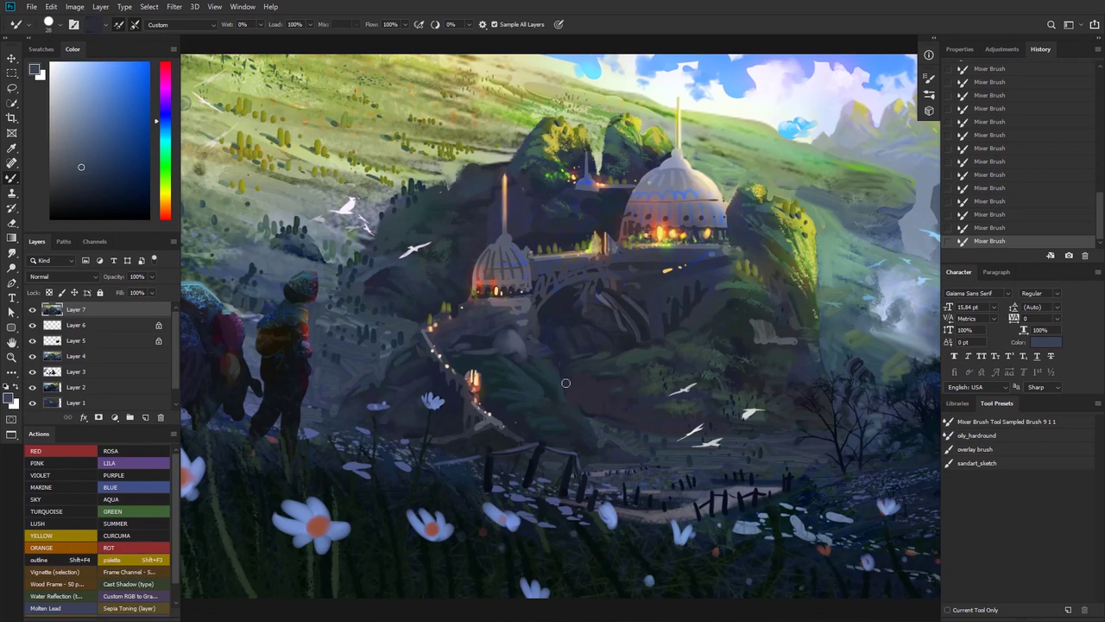
{"action": "mouse_move", "coordinate": [559, 319]}
{"action": "left_mouse_down"}
{"action": "mouse_move", "coordinate": [493, 330]}
{"action": "mouse_move", "coordinate": [565, 327]}
{"action": "left_mouse_up"}
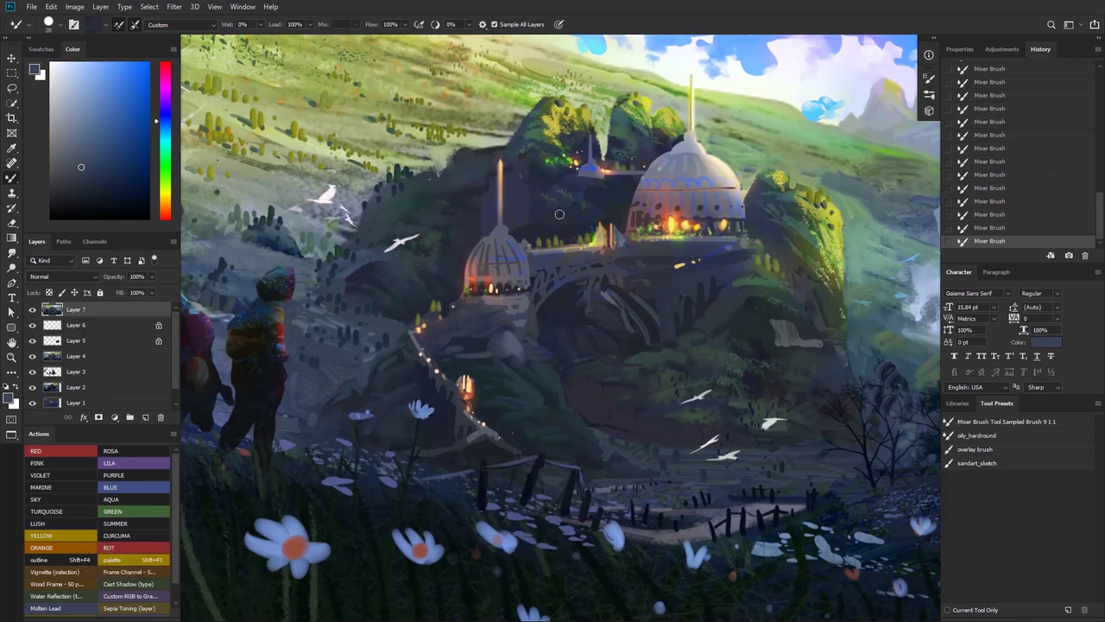
{"action": "key", "text": "alt"}
{"action": "key", "text": "ctrl+z"}
{"action": "left_click_drag", "start_coordinate": [537, 212], "coordinate": [523, 218]}
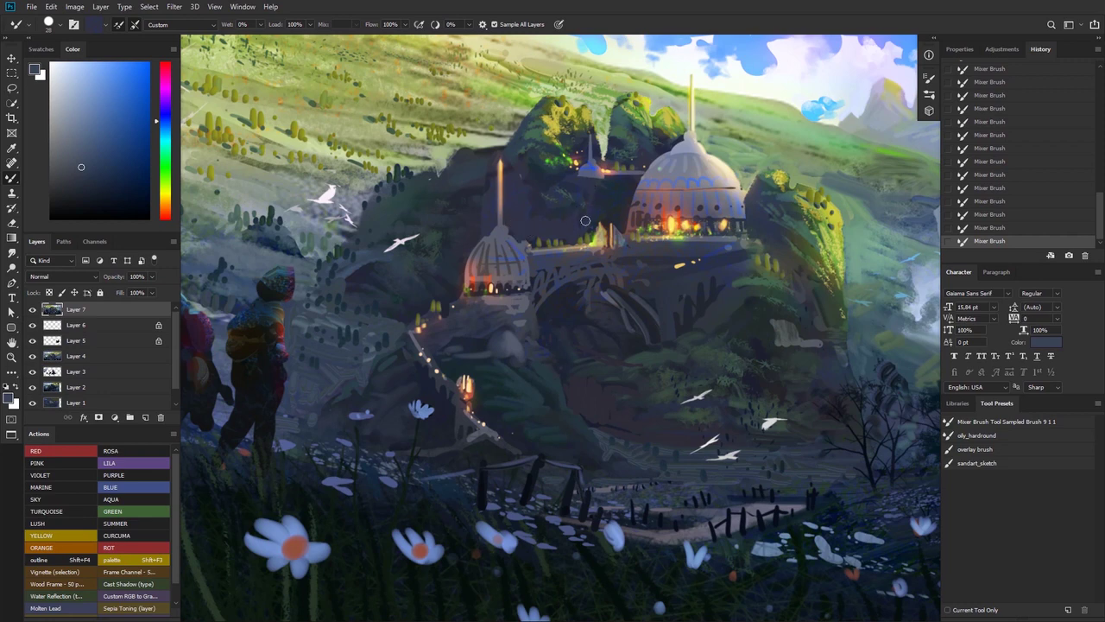
{"action": "left_click_drag", "start_coordinate": [637, 182], "coordinate": [619, 222]}
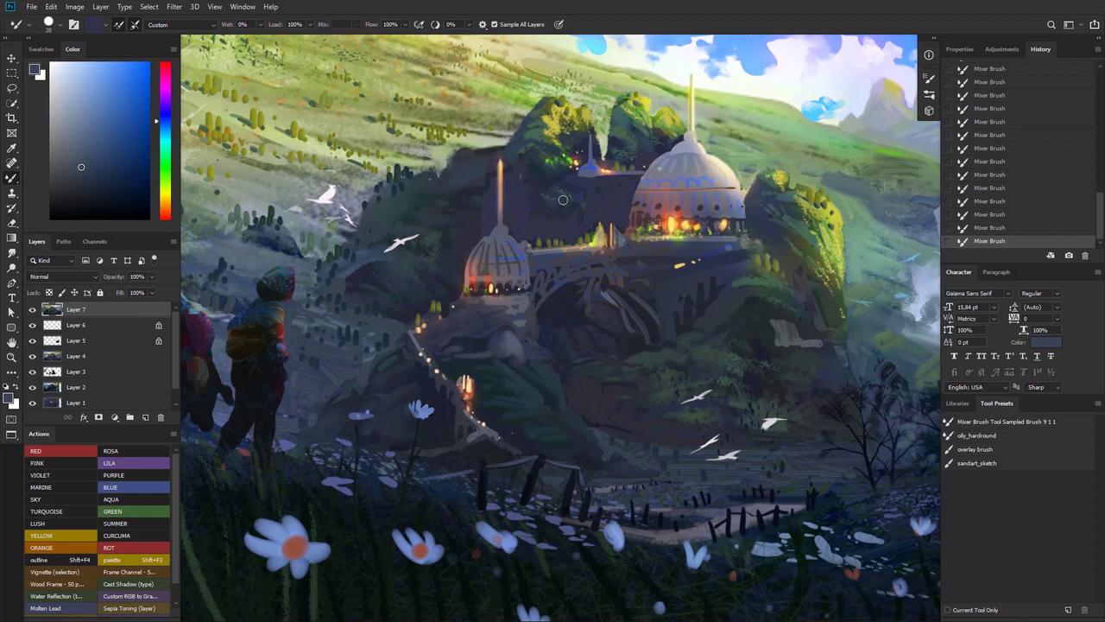
{"action": "left_click_drag", "start_coordinate": [590, 215], "coordinate": [561, 255]}
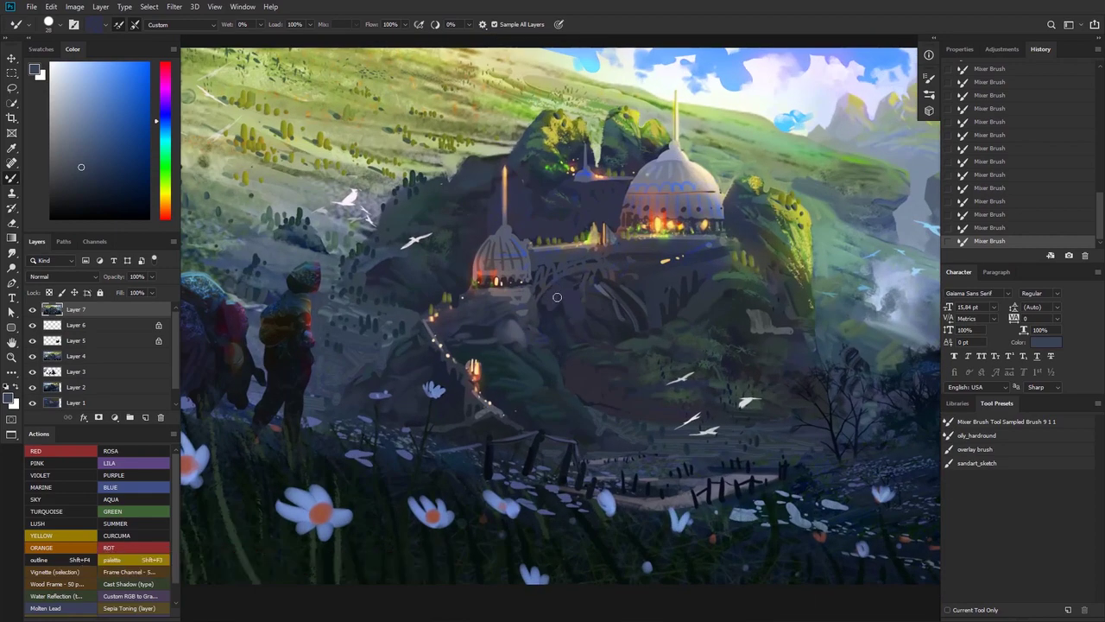
- Paint sampled dark green and purple strokes over the cliff behind the small dome
{"action": "key", "text": "alt"}
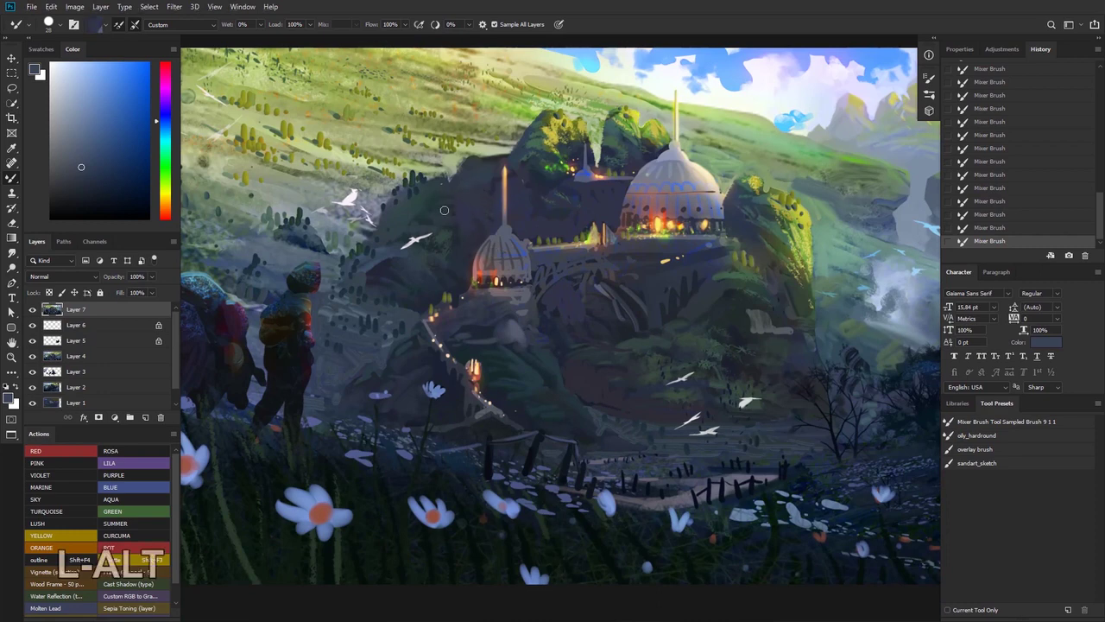
{"action": "key", "text": "alt"}
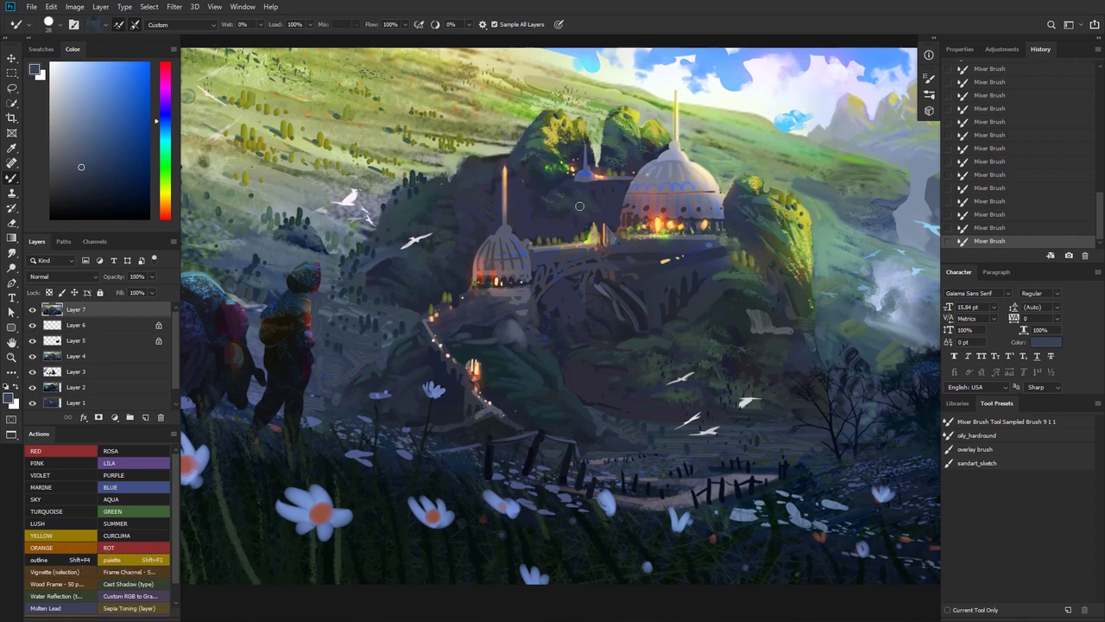
{"action": "key", "text": "alt"}
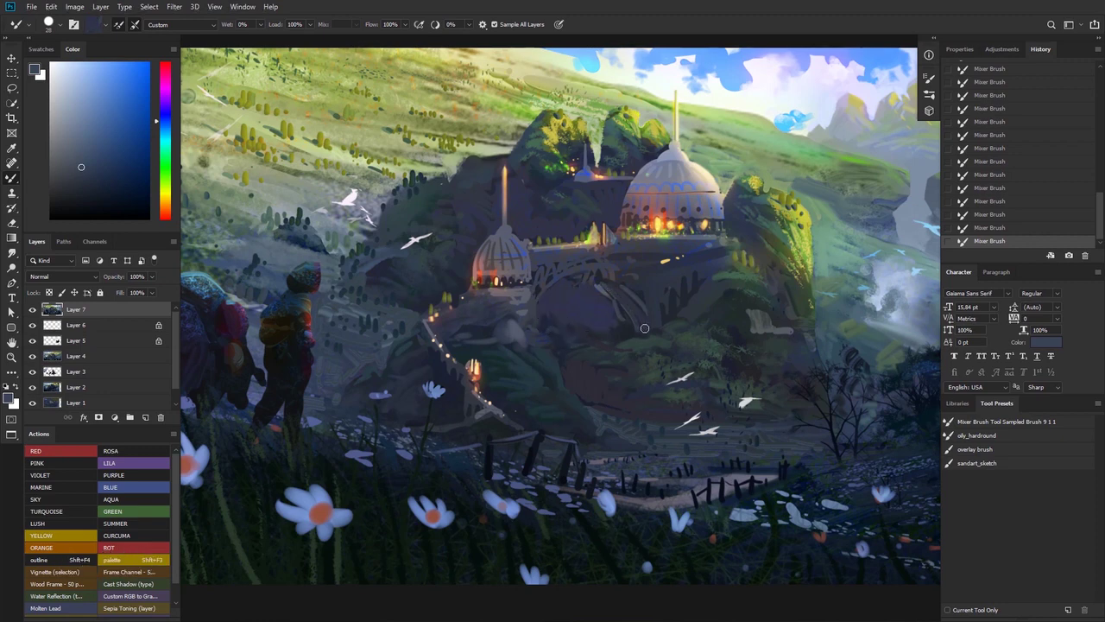
- Undo unsuitable strokes under the bridge, repaint the arch's interior with sampled dark tones and touch up the cliff above
{"action": "key", "text": "ctrl+z"}
{"action": "key", "text": "ctrl+z"}
{"action": "mouse_move", "coordinate": [630, 321]}
{"action": "left_mouse_down"}
{"action": "mouse_move", "coordinate": [639, 329]}
{"action": "mouse_move", "coordinate": [617, 319]}
{"action": "left_mouse_up"}
{"action": "left_click", "coordinate": [609, 315], "text": "alt"}
{"action": "key", "text": "alt"}
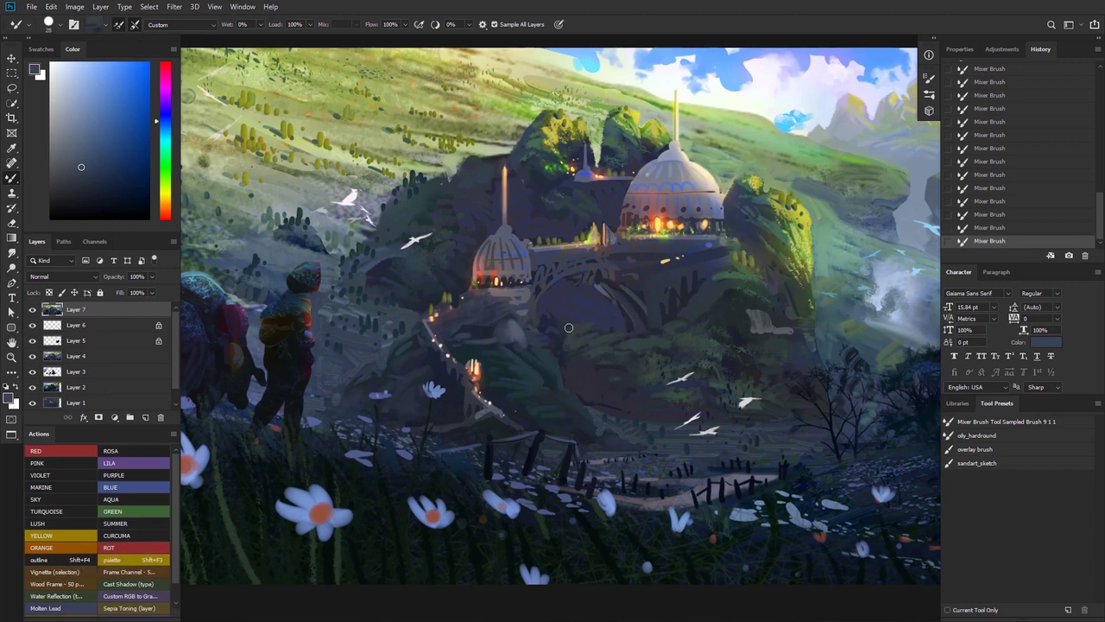
{"action": "key", "text": "alt"}
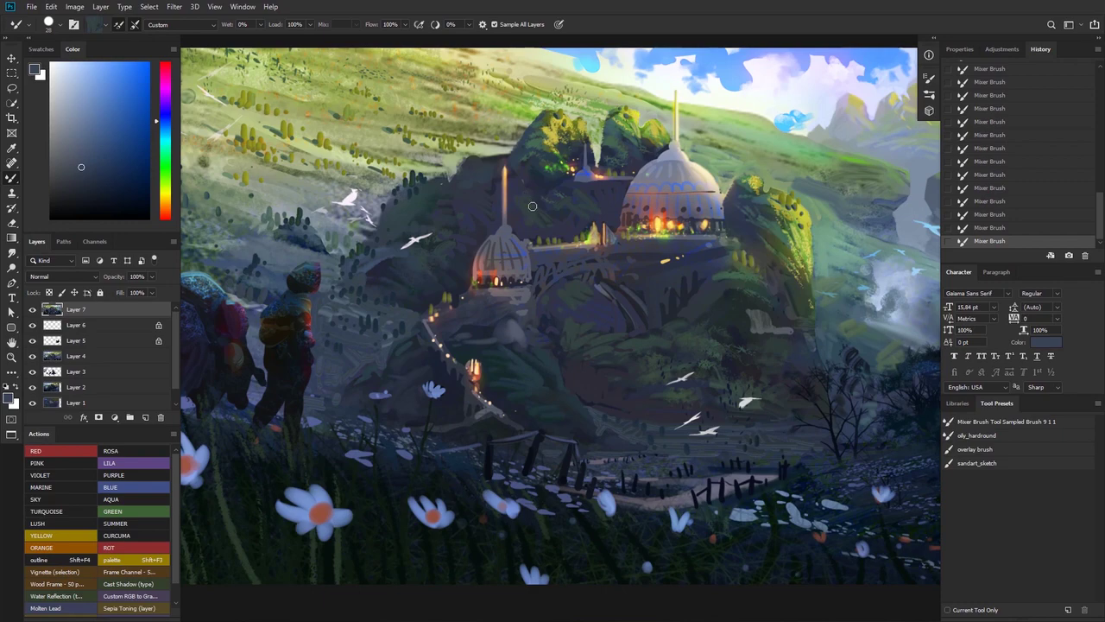
- Make a Quick Selection of the bridge and the supporting wall beneath the large dome, extending it to the small dome's base
{"action": "key", "text": "alt"}
{"action": "mouse_move", "coordinate": [610, 235]}
{"action": "left_mouse_down"}
{"action": "mouse_move", "coordinate": [570, 239]}
{"action": "mouse_move", "coordinate": [609, 242]}
{"action": "left_mouse_up"}
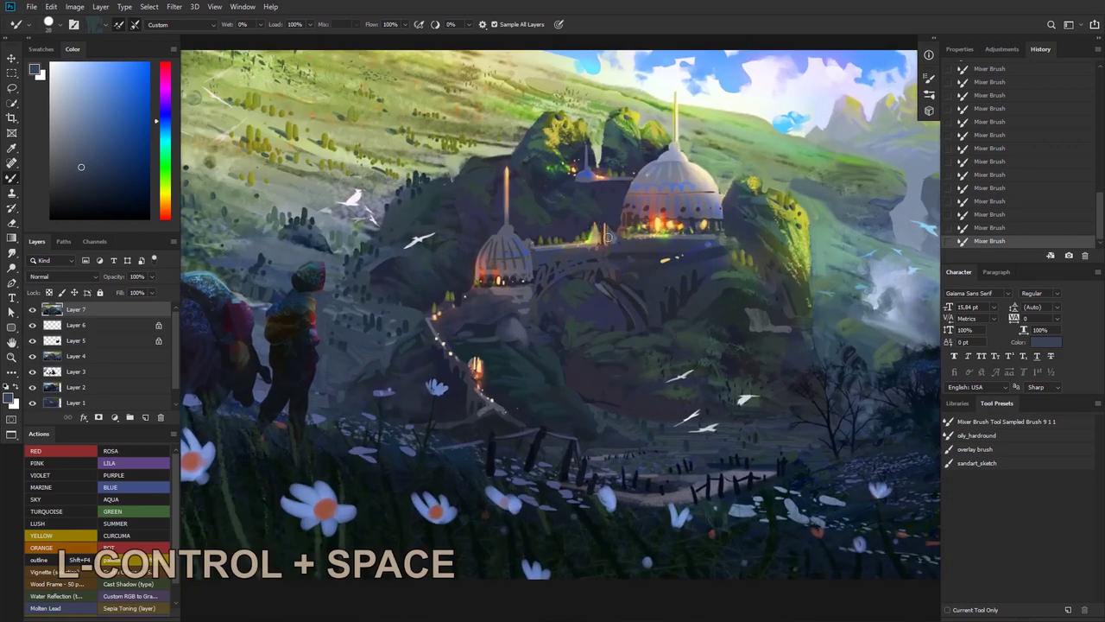
{"action": "key", "text": "ctrl+space"}
{"action": "mouse_move", "coordinate": [602, 293]}
{"action": "left_mouse_down"}
{"action": "mouse_move", "coordinate": [554, 302]}
{"action": "mouse_move", "coordinate": [595, 312]}
{"action": "left_mouse_up"}
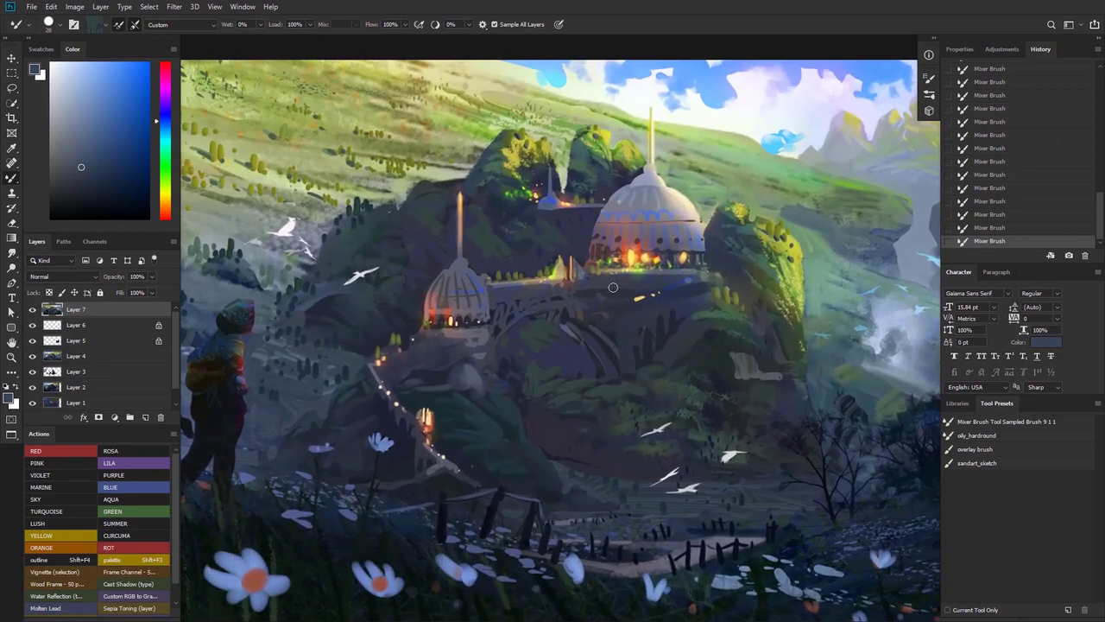
{"action": "key", "text": "w"}
{"action": "mouse_move", "coordinate": [657, 284]}
{"action": "left_mouse_down"}
{"action": "mouse_move", "coordinate": [634, 352]}
{"action": "mouse_move", "coordinate": [617, 352]}
{"action": "mouse_move", "coordinate": [569, 309]}
{"action": "left_mouse_up"}
{"action": "left_click_drag", "start_coordinate": [620, 361], "coordinate": [535, 308]}
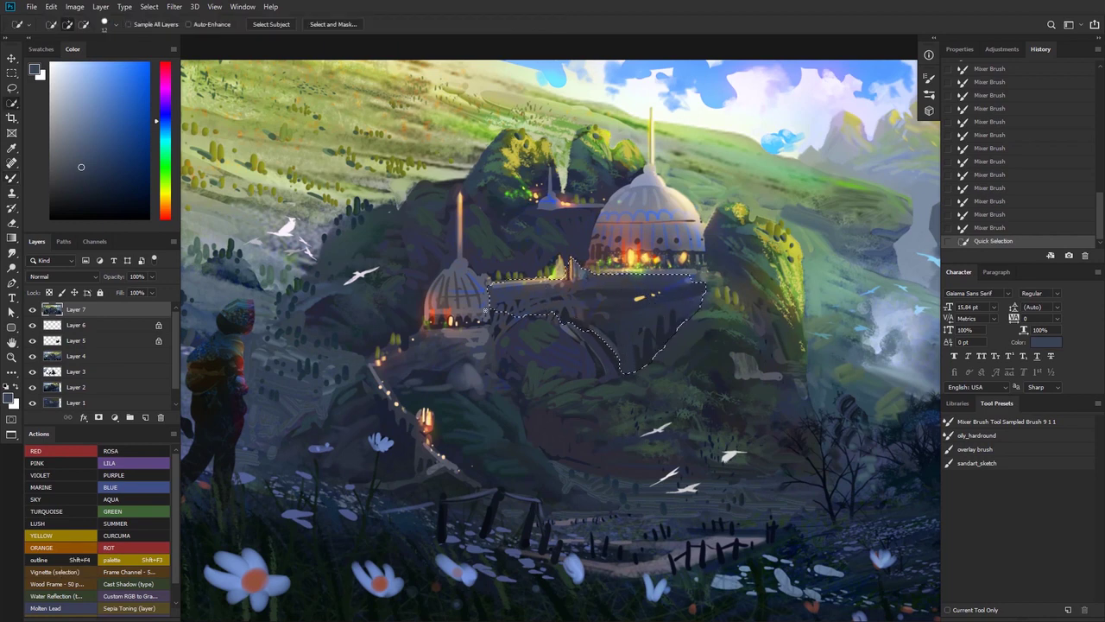
{"action": "left_click", "coordinate": [485, 354]}
- Brush a grey sampled from the large dome over the selected bridge and wall with a 190 px soft Overlay brush
{"action": "key", "text": "b"}
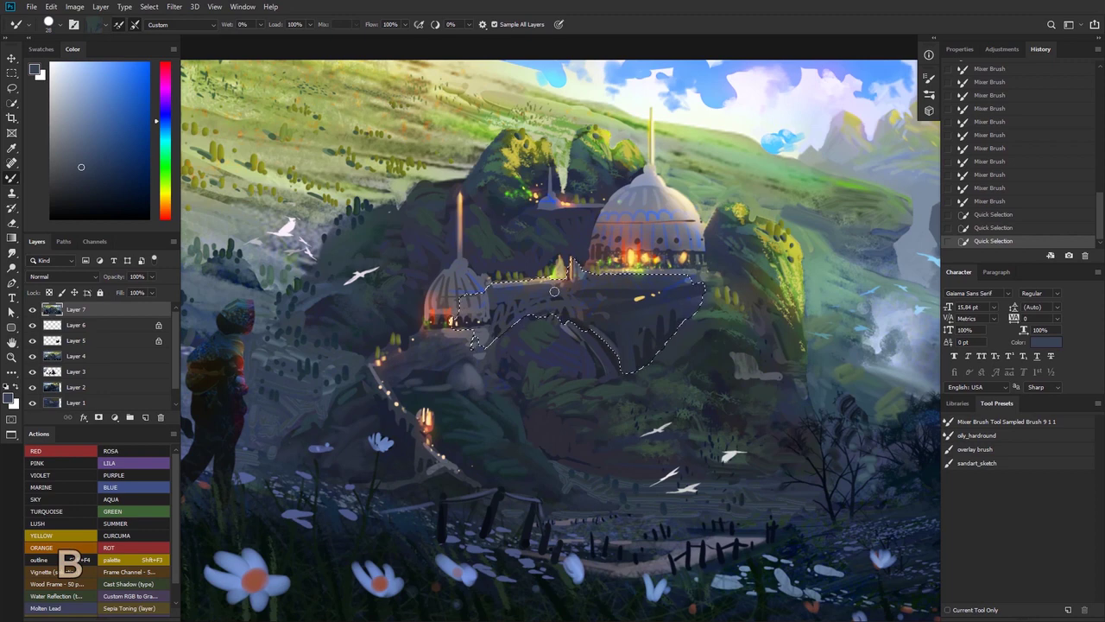
{"action": "right_click", "coordinate": [579, 291]}
{"action": "left_click", "coordinate": [701, 375]}
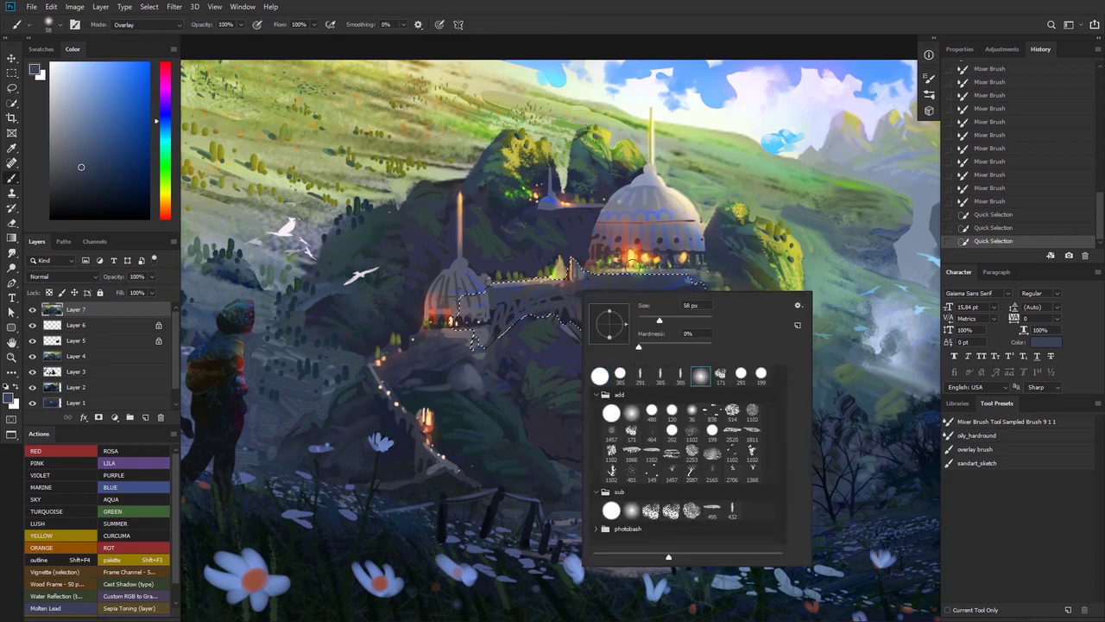
{"action": "left_click", "coordinate": [666, 220], "text": "alt"}
{"action": "right_click", "coordinate": [646, 289]}
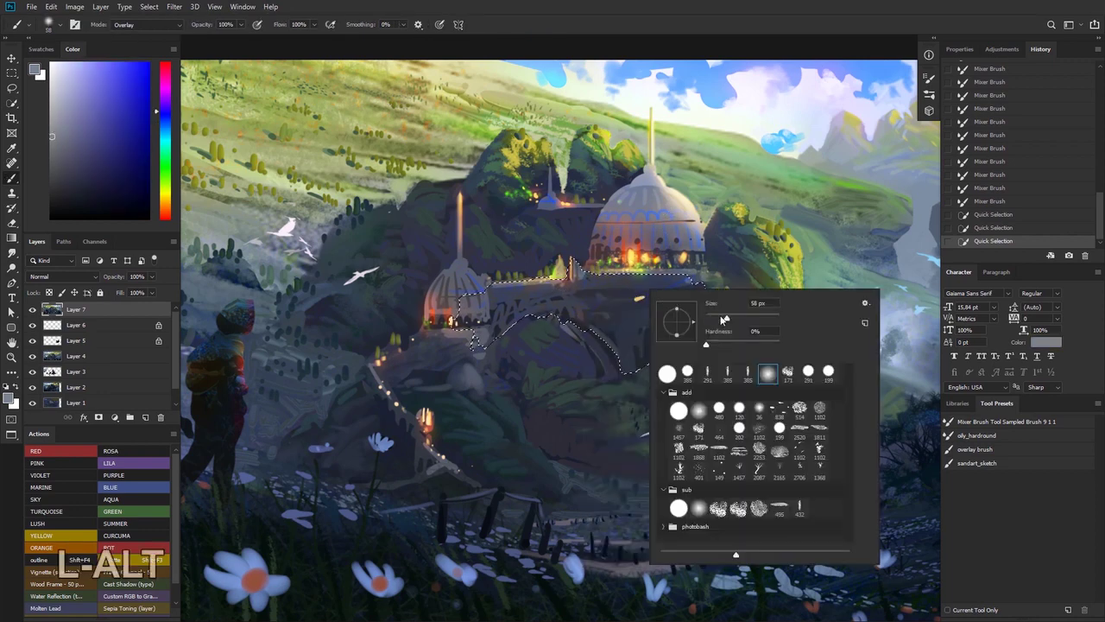
{"action": "left_click_drag", "start_coordinate": [727, 318], "coordinate": [759, 319]}
{"action": "mouse_move", "coordinate": [605, 306]}
{"action": "left_mouse_down"}
{"action": "mouse_move", "coordinate": [665, 313]}
{"action": "mouse_move", "coordinate": [657, 317]}
{"action": "left_mouse_up"}
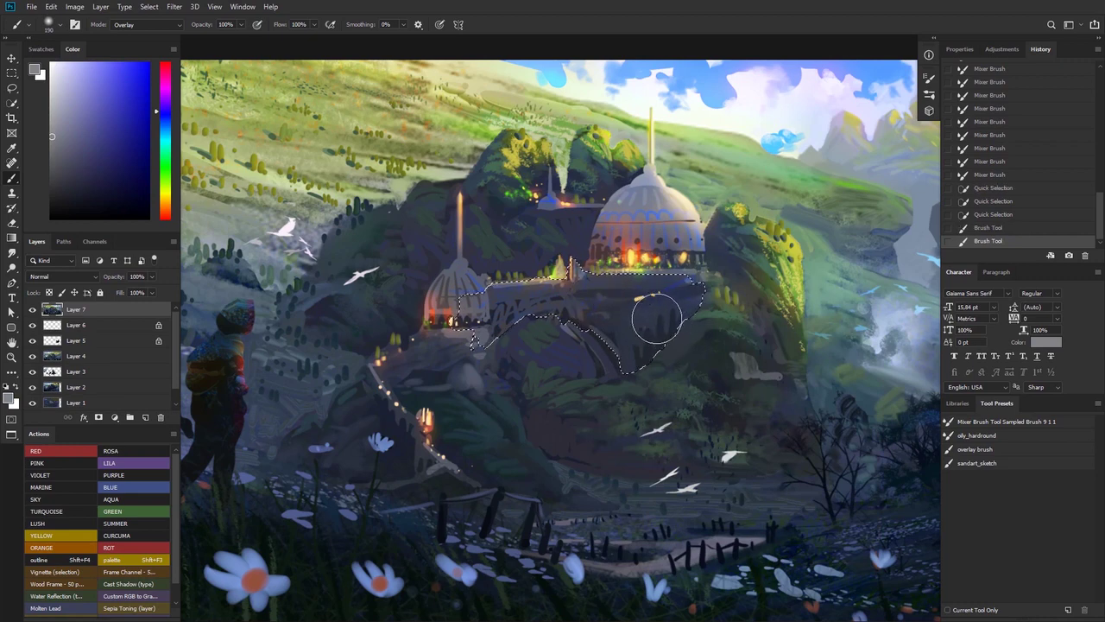
{"action": "left_click_drag", "start_coordinate": [672, 281], "coordinate": [659, 294]}
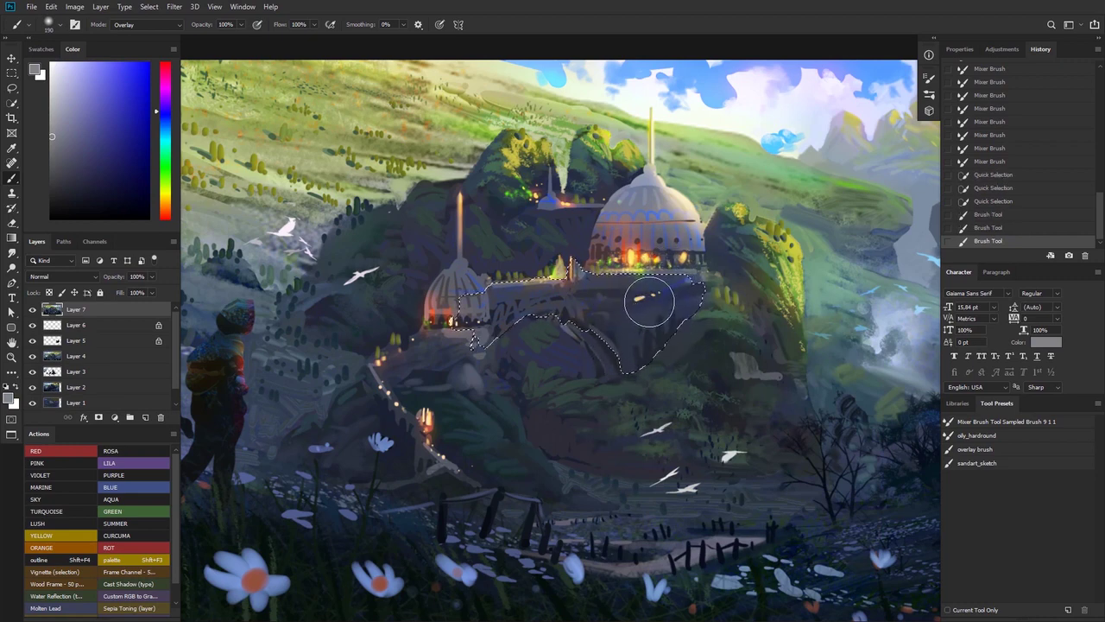
{"action": "left_click_drag", "start_coordinate": [595, 297], "coordinate": [604, 335]}
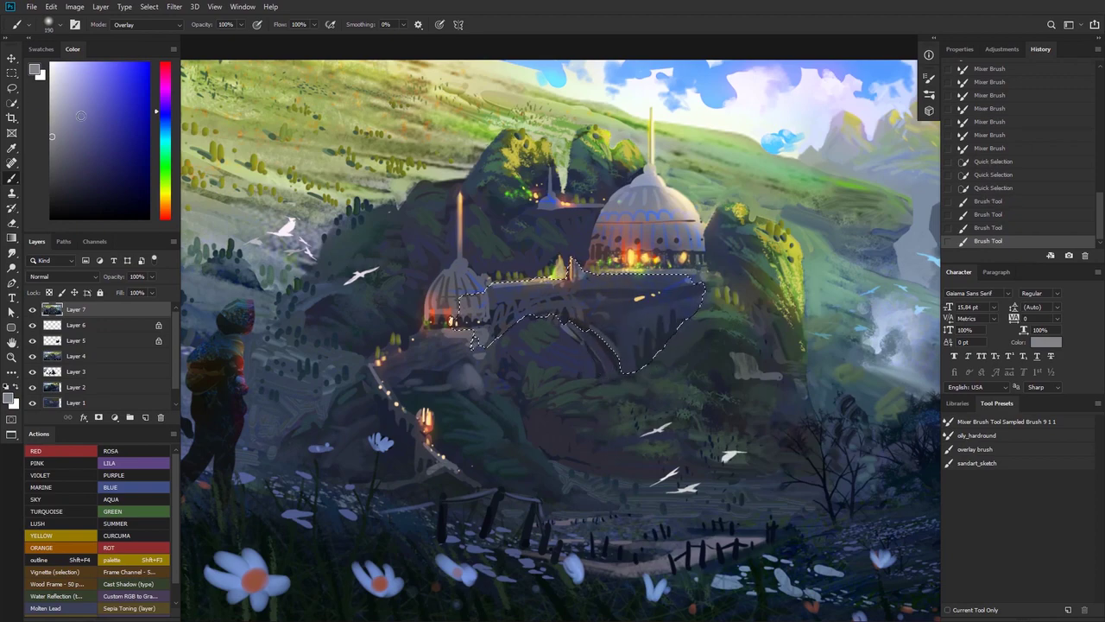
- Brush pale lavender and pale cyan Overlay strokes over the selected bridge and wall, undoing unsuitable strokes
{"action": "left_click", "coordinate": [66, 63]}
{"action": "mouse_move", "coordinate": [604, 289]}
{"action": "left_mouse_down"}
{"action": "mouse_move", "coordinate": [650, 321]}
{"action": "mouse_move", "coordinate": [660, 309]}
{"action": "left_mouse_up"}
{"action": "key", "text": "ctrl+z"}
{"action": "key", "text": "ctrl+z"}
{"action": "key", "text": "ctrl+z"}
{"action": "mouse_move", "coordinate": [559, 277]}
{"action": "left_mouse_down"}
{"action": "mouse_move", "coordinate": [513, 303]}
{"action": "mouse_move", "coordinate": [540, 280]}
{"action": "left_mouse_up"}
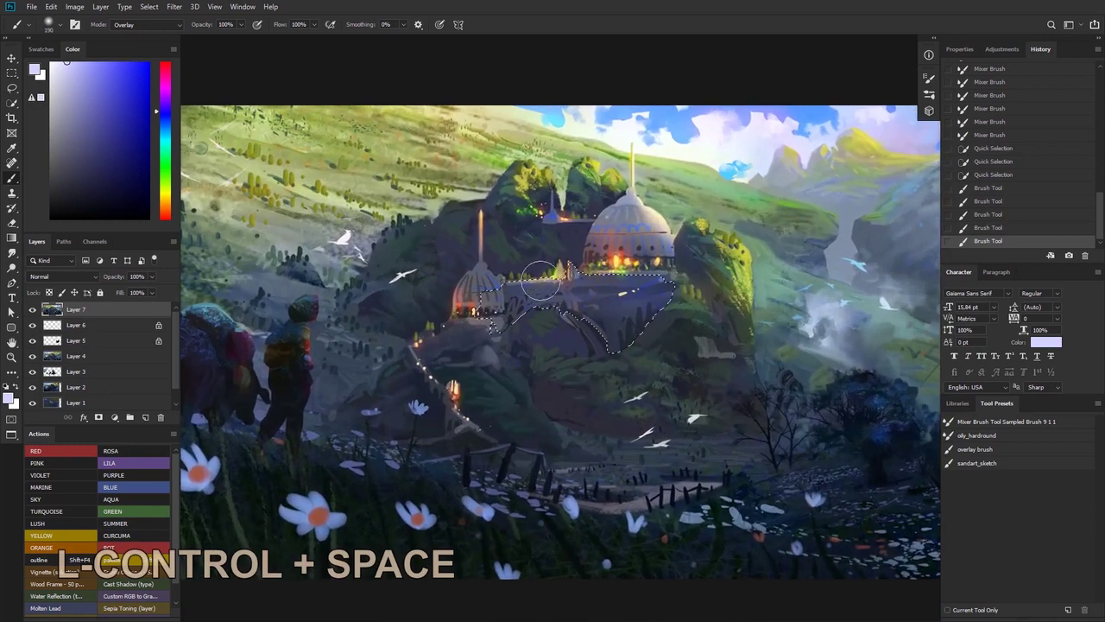
{"action": "key", "text": "ctrl+z"}
{"action": "key", "text": "ctrl+z"}
{"action": "left_click", "coordinate": [165, 143]}
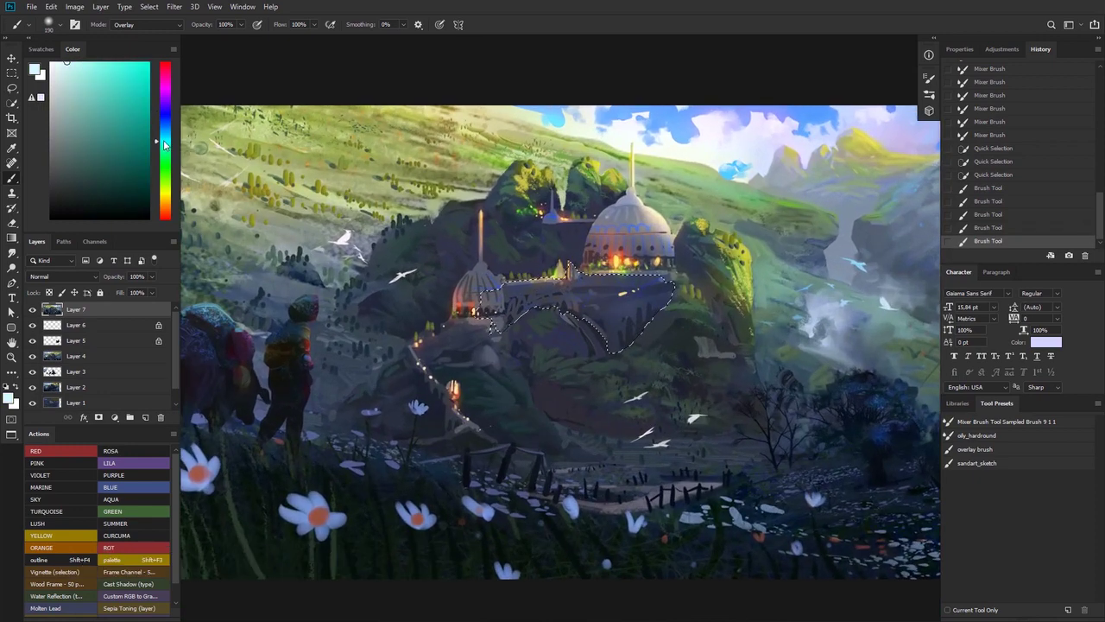
{"action": "left_click_drag", "start_coordinate": [521, 318], "coordinate": [653, 291]}
{"action": "key", "text": "ctrl+z"}
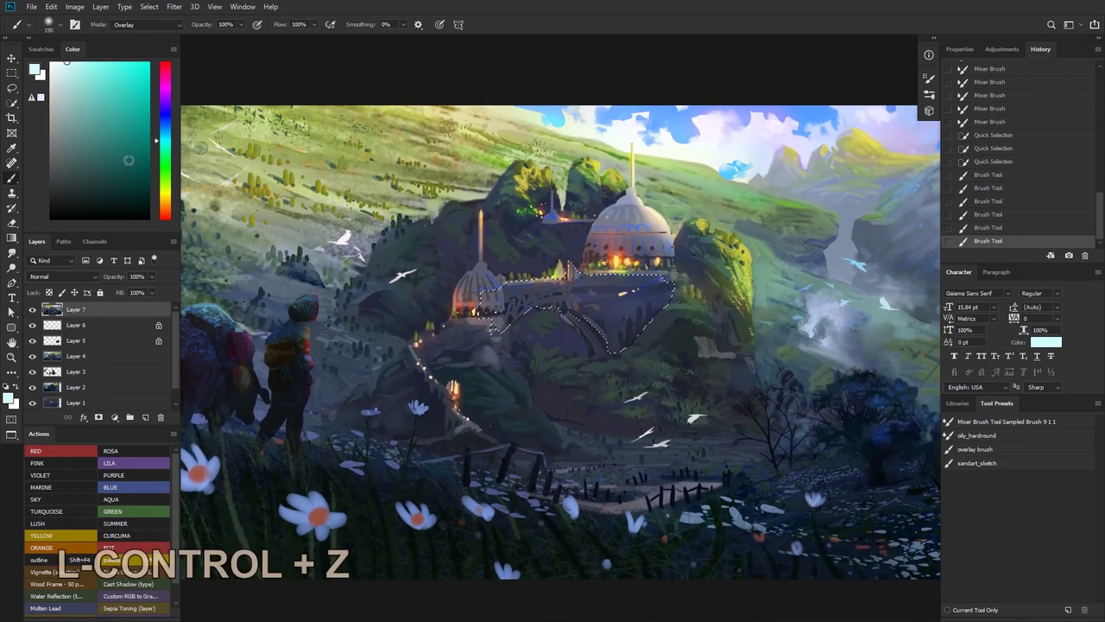
- Brush pale yellow Overlay light across the selected bridge and wall, undoing unsuitable strokes, and clear the selection
{"action": "left_click", "coordinate": [164, 192]}
{"action": "left_click_drag", "start_coordinate": [518, 304], "coordinate": [639, 298]}
{"action": "left_click_drag", "start_coordinate": [596, 298], "coordinate": [678, 308]}
{"action": "key", "text": "ctrl+z"}
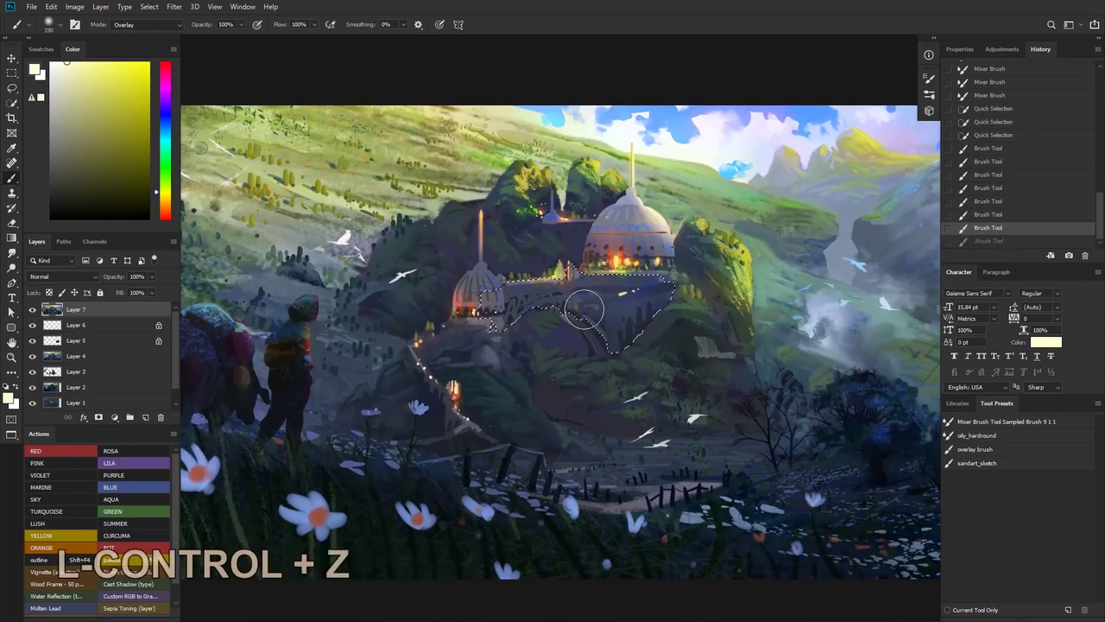
{"action": "left_click_drag", "start_coordinate": [585, 309], "coordinate": [641, 298]}
{"action": "mouse_move", "coordinate": [641, 298]}
{"action": "left_mouse_down"}
{"action": "mouse_move", "coordinate": [596, 304]}
{"action": "mouse_move", "coordinate": [635, 292]}
{"action": "left_mouse_up"}
{"action": "mouse_move", "coordinate": [582, 249]}
{"action": "left_mouse_down"}
{"action": "mouse_move", "coordinate": [542, 223]}
{"action": "mouse_move", "coordinate": [566, 221]}
{"action": "left_mouse_up"}
{"action": "key", "text": "ctrl+z"}
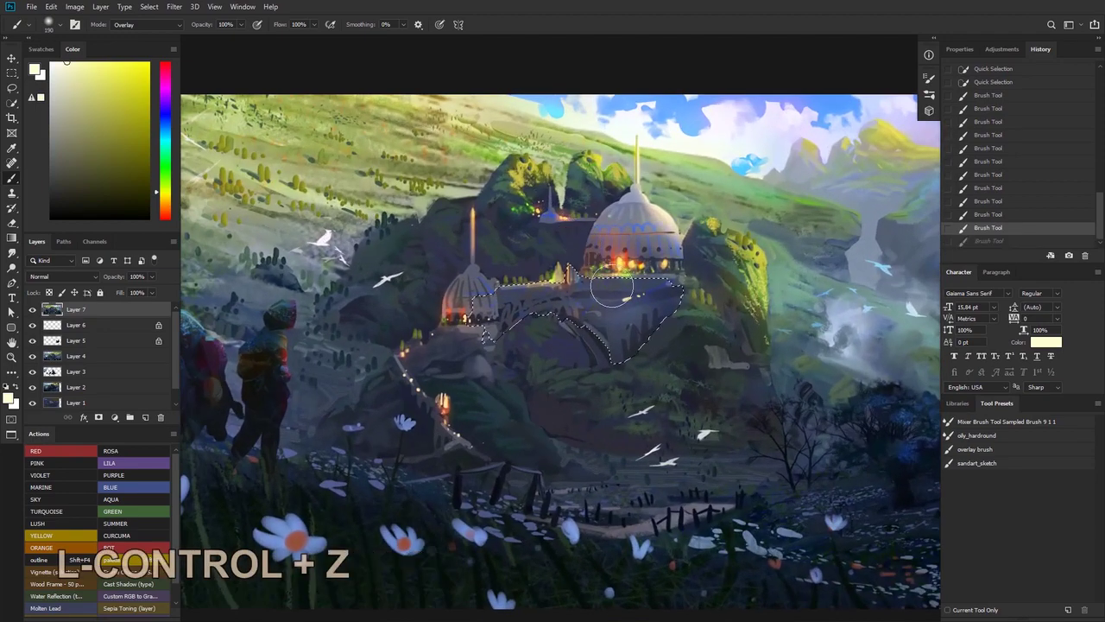
{"action": "mouse_move", "coordinate": [621, 296]}
{"action": "left_mouse_down"}
{"action": "mouse_move", "coordinate": [659, 265]}
{"action": "mouse_move", "coordinate": [621, 270]}
{"action": "left_mouse_up"}
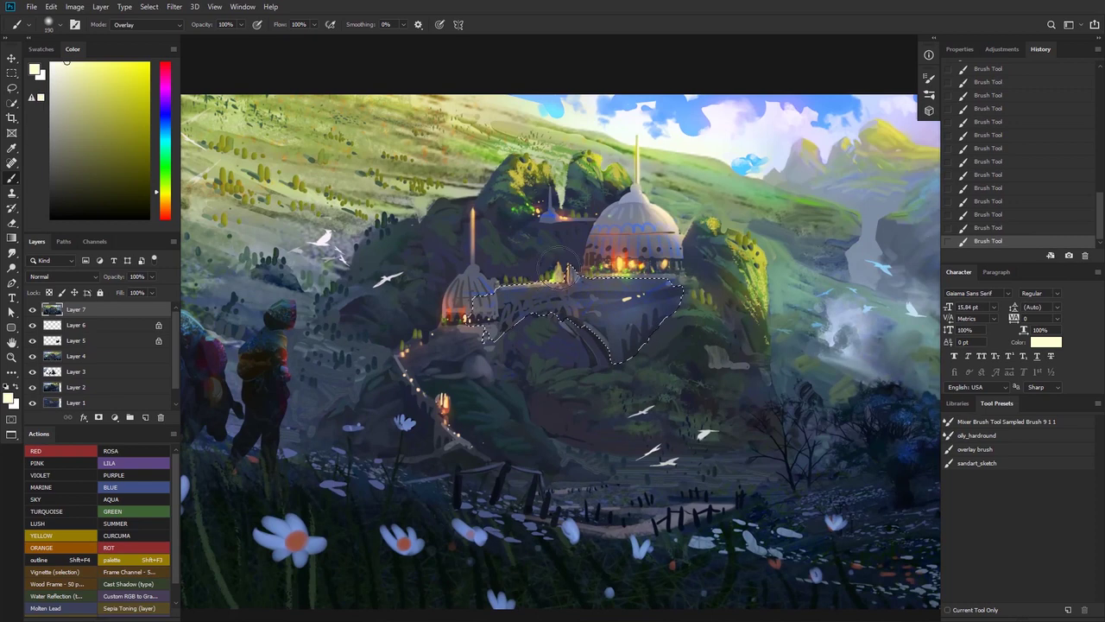
{"action": "key", "text": "ctrl+d"}
- Set up a 21 px Normal-mode brush and paint sampled dark purple-blue where the large dome's terrace meets the mossy rock
{"action": "left_click_drag", "start_coordinate": [615, 210], "coordinate": [538, 225]}
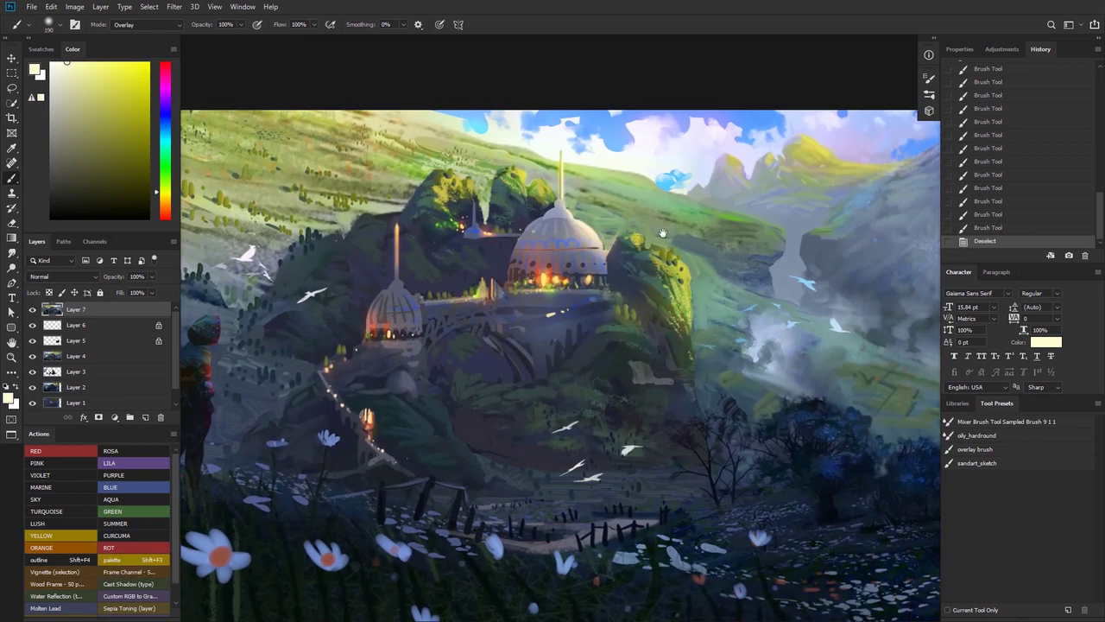
{"action": "left_click_drag", "start_coordinate": [663, 233], "coordinate": [583, 276]}
{"action": "left_click", "coordinate": [599, 295], "text": "alt"}
{"action": "right_click", "coordinate": [604, 297]}
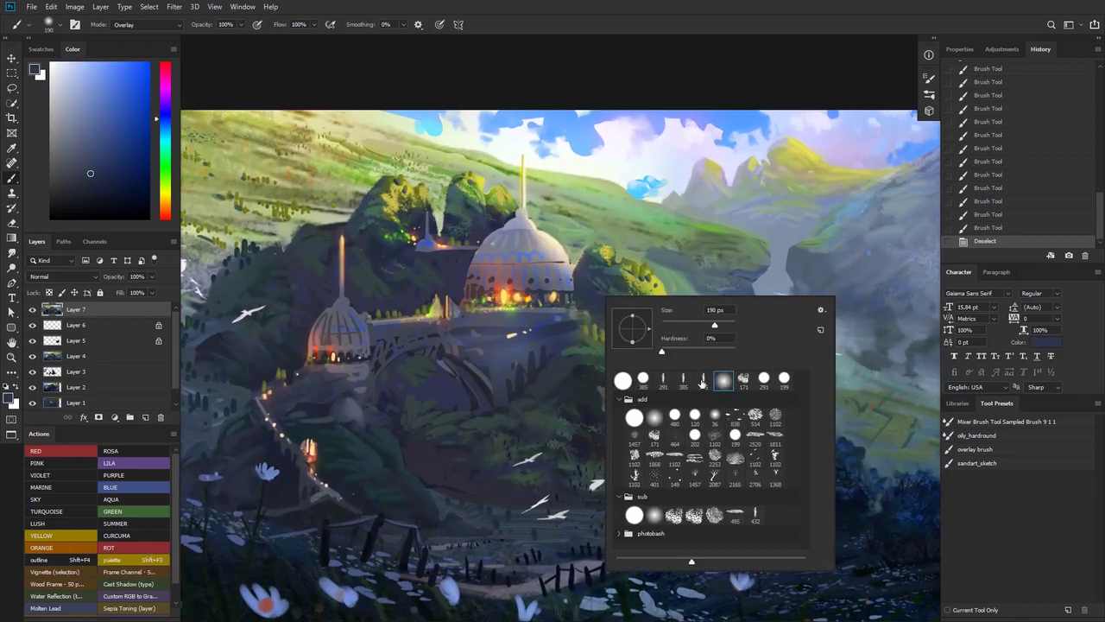
{"action": "left_click", "coordinate": [715, 415]}
{"action": "left_click_drag", "start_coordinate": [672, 326], "coordinate": [668, 327]}
{"action": "left_click", "coordinate": [596, 305], "text": "alt"}
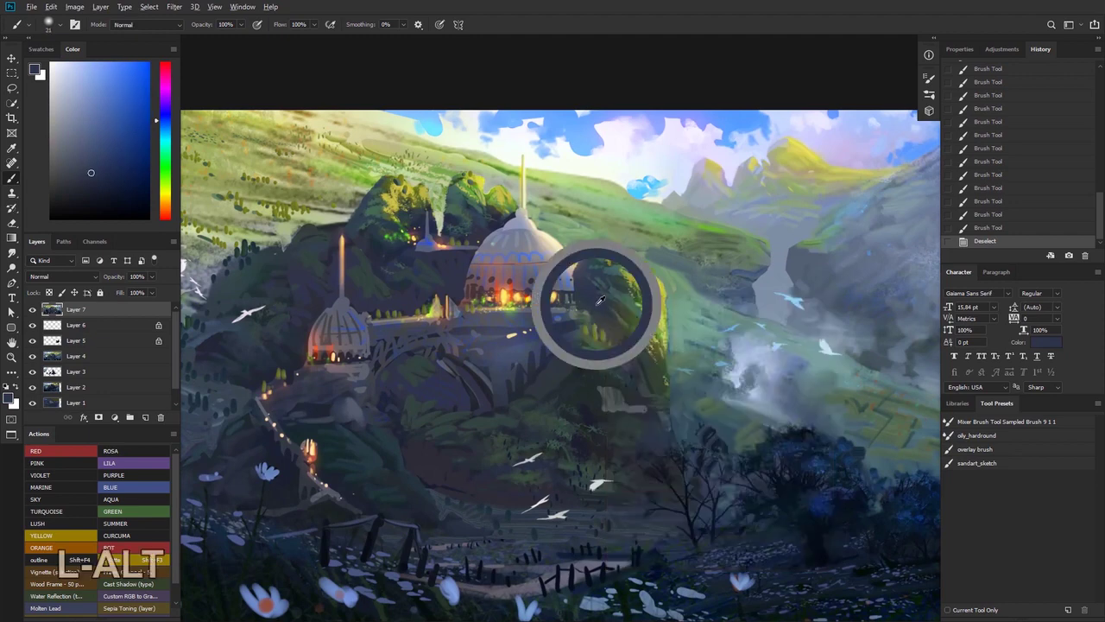
{"action": "mouse_move", "coordinate": [590, 300]}
{"action": "left_mouse_down"}
{"action": "mouse_move", "coordinate": [612, 332]}
{"action": "mouse_move", "coordinate": [607, 317]}
{"action": "left_mouse_up"}
- Paint sampled dark and olive green tones over the mossy rock beside the large dome, enlarging the brush to 56 px
{"action": "left_click", "coordinate": [618, 334], "text": "alt"}
{"action": "left_click_drag", "start_coordinate": [607, 310], "coordinate": [619, 328]}
{"action": "left_click_drag", "start_coordinate": [616, 317], "coordinate": [625, 327]}
{"action": "left_click", "coordinate": [638, 331], "text": "alt"}
{"action": "mouse_move", "coordinate": [611, 316]}
{"action": "left_mouse_down"}
{"action": "mouse_move", "coordinate": [618, 336]}
{"action": "mouse_move", "coordinate": [696, 339]}
{"action": "left_mouse_up"}
{"action": "right_click", "coordinate": [619, 310]}
{"action": "left_click_drag", "start_coordinate": [610, 316], "coordinate": [614, 330]}
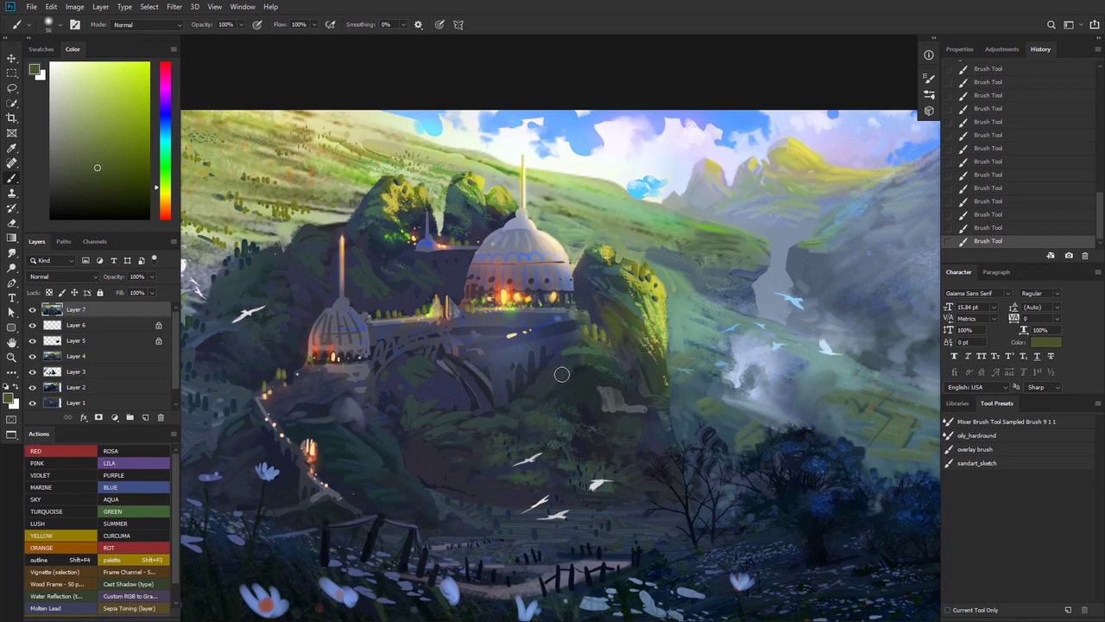
- Dab sampled green tones on the slope under the bridge and along the outer cliff edge behind the small dome
{"action": "left_click_drag", "start_coordinate": [526, 391], "coordinate": [458, 411]}
{"action": "left_click", "coordinate": [457, 411], "text": "alt"}
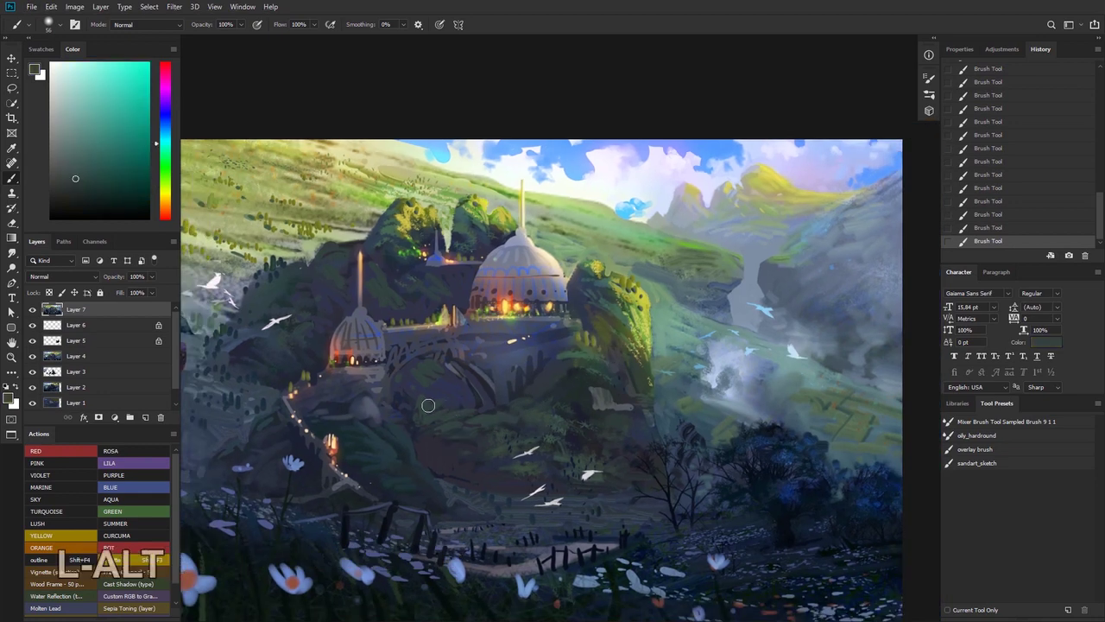
{"action": "scroll", "coordinate": [372, 283], "scroll_direction": "up", "scroll_amount": 4}
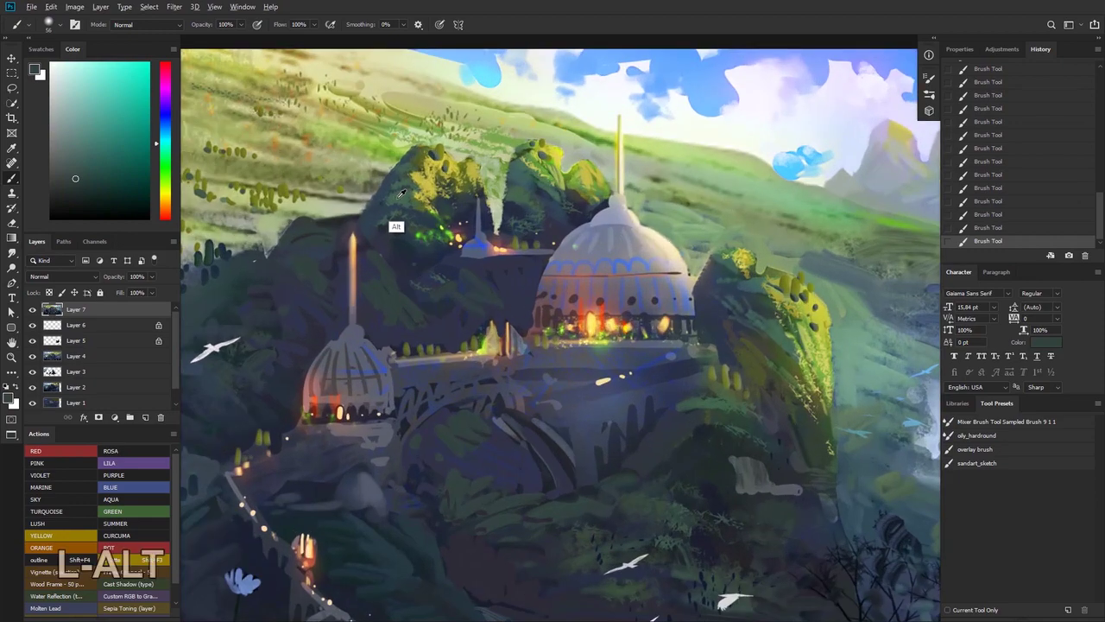
{"action": "left_click", "coordinate": [390, 208], "text": "alt"}
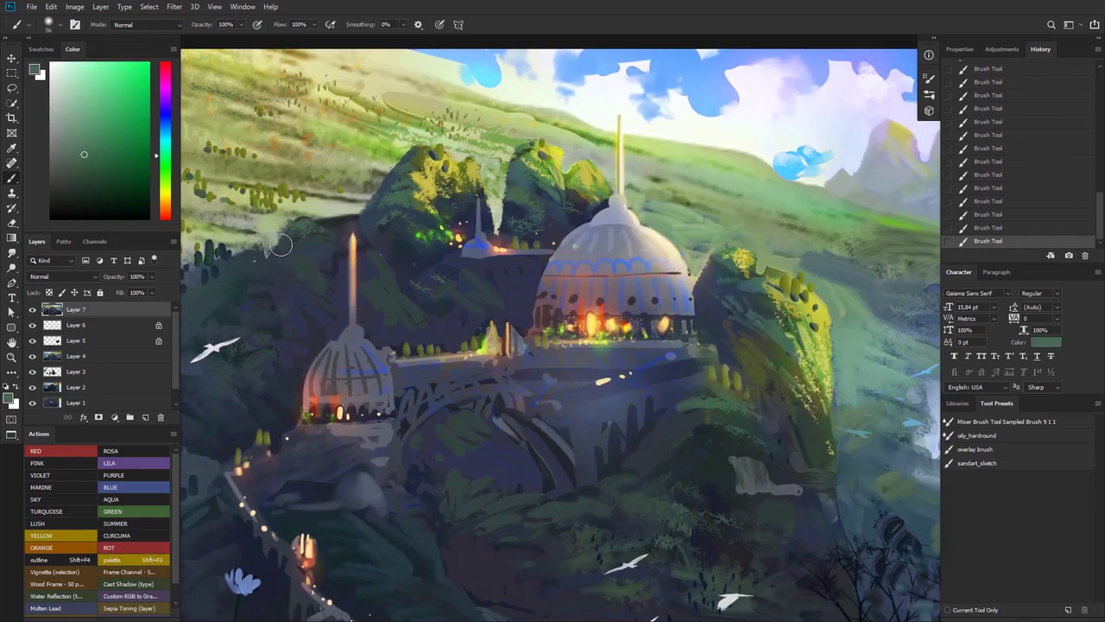
{"action": "left_click_drag", "start_coordinate": [289, 280], "coordinate": [274, 283]}
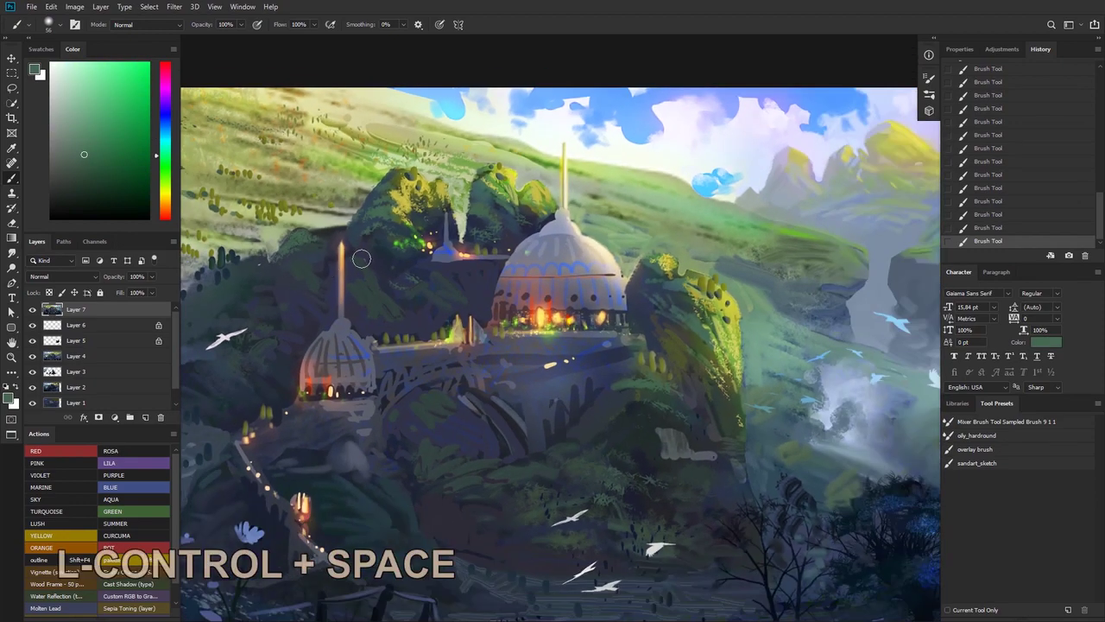
- Paint sampled dark green foliage strokes over the cliff face between the small dome's spire and the large dome
{"action": "left_click", "coordinate": [387, 301], "text": "alt"}
{"action": "left_click", "coordinate": [369, 287], "text": "alt"}
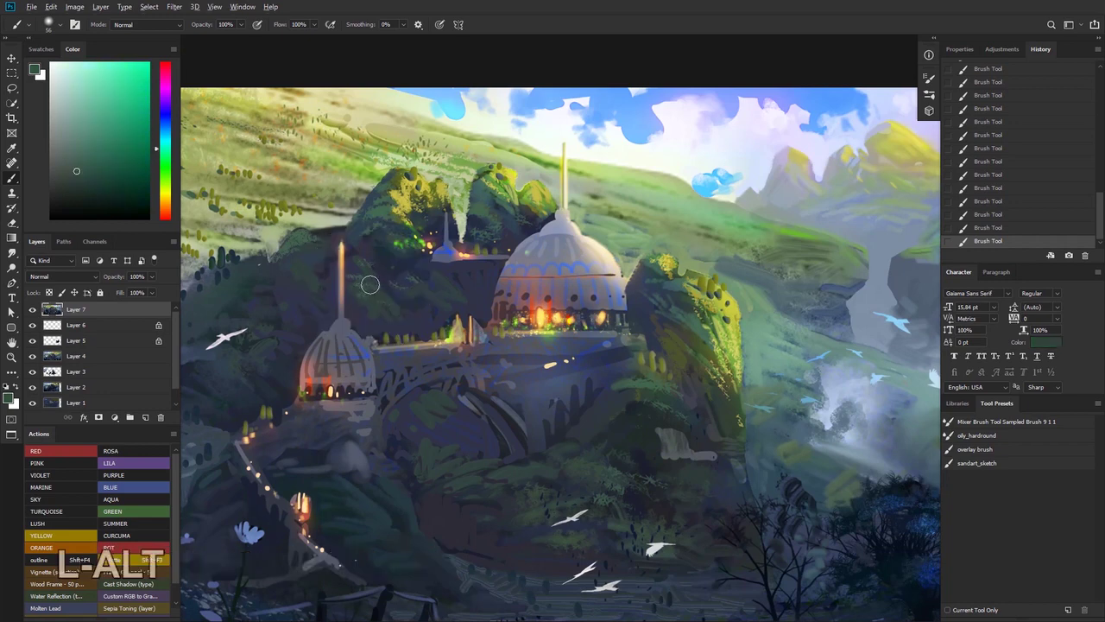
{"action": "mouse_move", "coordinate": [443, 287]}
{"action": "left_mouse_down"}
{"action": "mouse_move", "coordinate": [409, 279]}
{"action": "mouse_move", "coordinate": [439, 296]}
{"action": "mouse_move", "coordinate": [398, 315]}
{"action": "left_mouse_up"}
{"action": "left_click_drag", "start_coordinate": [349, 296], "coordinate": [417, 287]}
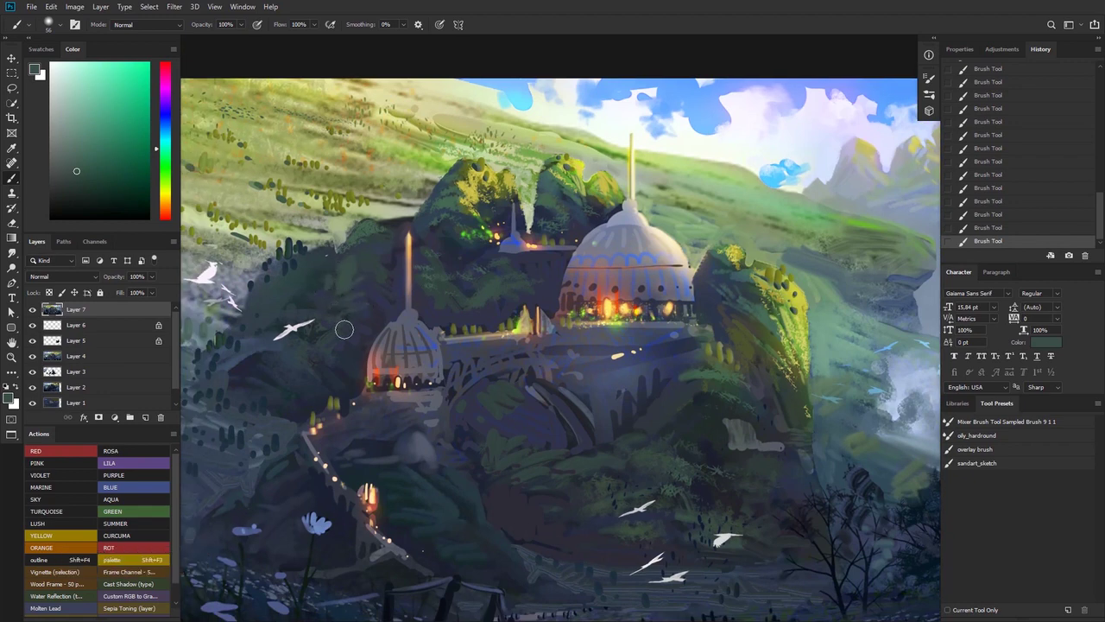
- Paint sampled teal and lighter green strokes across the shadowed hillside to the left of the small dome
{"action": "left_click", "coordinate": [283, 285], "text": "alt"}
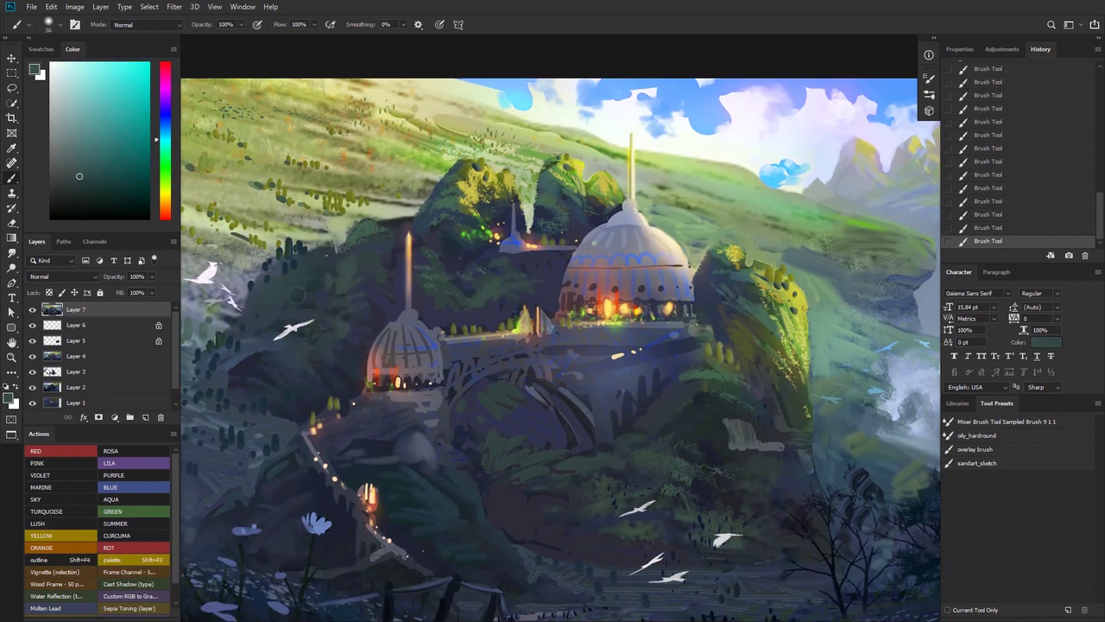
{"action": "left_click", "coordinate": [451, 200], "text": "alt"}
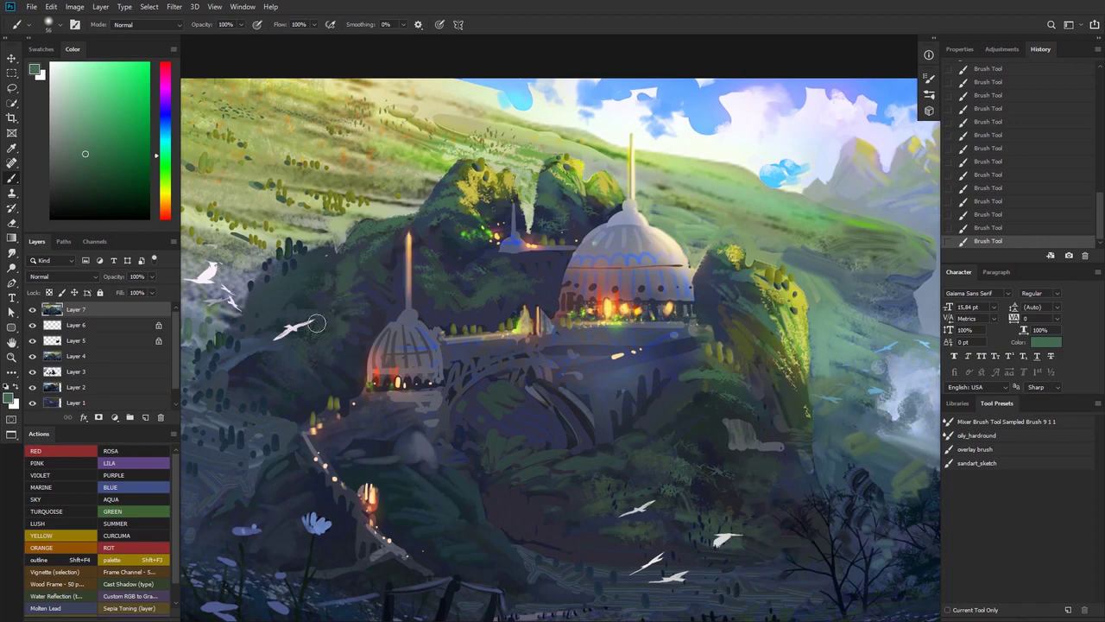
{"action": "mouse_move", "coordinate": [230, 372]}
{"action": "left_mouse_down"}
{"action": "mouse_move", "coordinate": [307, 330]}
{"action": "mouse_move", "coordinate": [311, 352]}
{"action": "mouse_move", "coordinate": [342, 325]}
{"action": "left_mouse_up"}
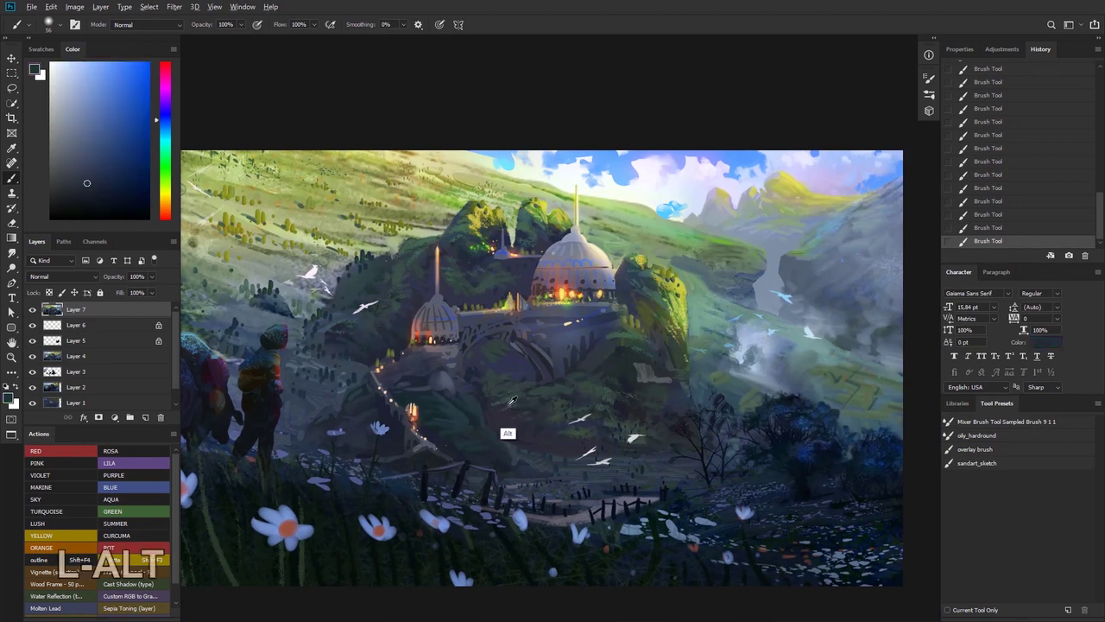
- Paint sampled dark teal-green strokes over the hill below the bridge and beside the lantern-lit path
{"action": "left_click", "coordinate": [506, 437], "text": "alt"}
{"action": "left_click", "coordinate": [533, 404], "text": "alt"}
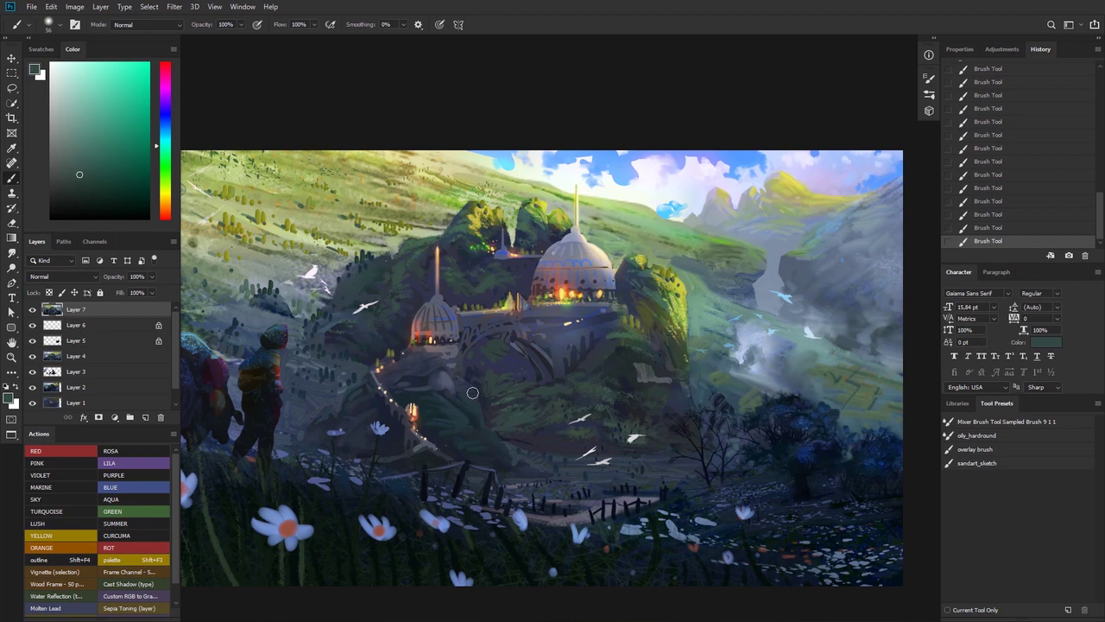
{"action": "left_click_drag", "start_coordinate": [506, 368], "coordinate": [485, 323]}
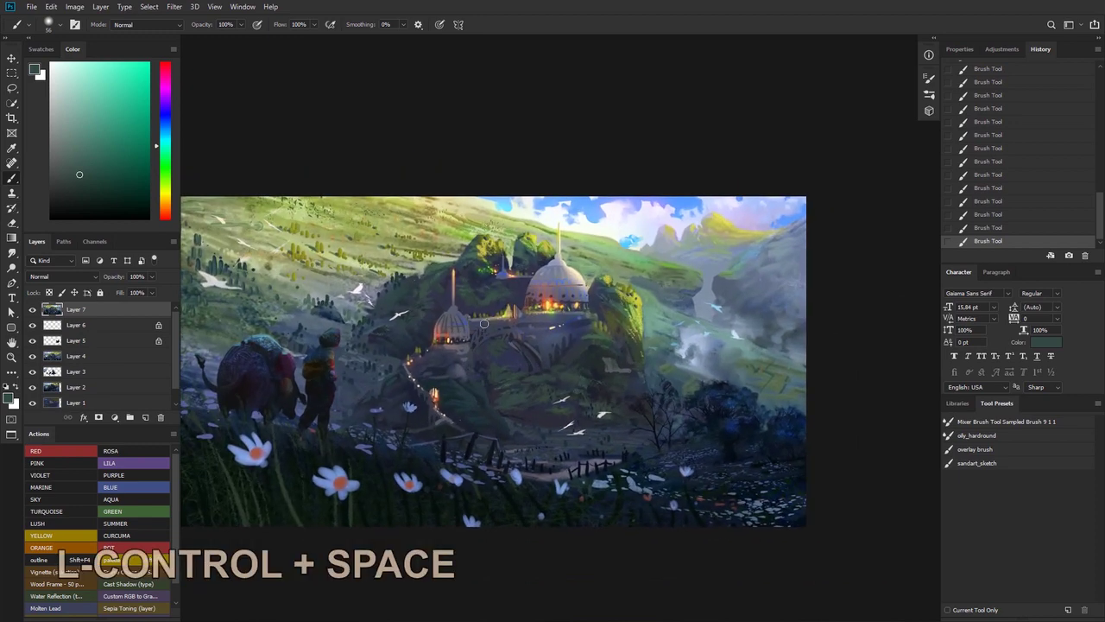
- Paint sampled light green strokes along the crest of the distant green ridge behind the large dome, undoing an unsuitable stroke
{"action": "mouse_move", "coordinate": [499, 240]}
{"action": "left_mouse_down"}
{"action": "mouse_move", "coordinate": [502, 217]}
{"action": "mouse_move", "coordinate": [482, 221]}
{"action": "mouse_move", "coordinate": [505, 229]}
{"action": "left_mouse_up"}
{"action": "left_click_drag", "start_coordinate": [633, 232], "coordinate": [432, 218]}
{"action": "left_click", "coordinate": [454, 223], "text": "alt"}
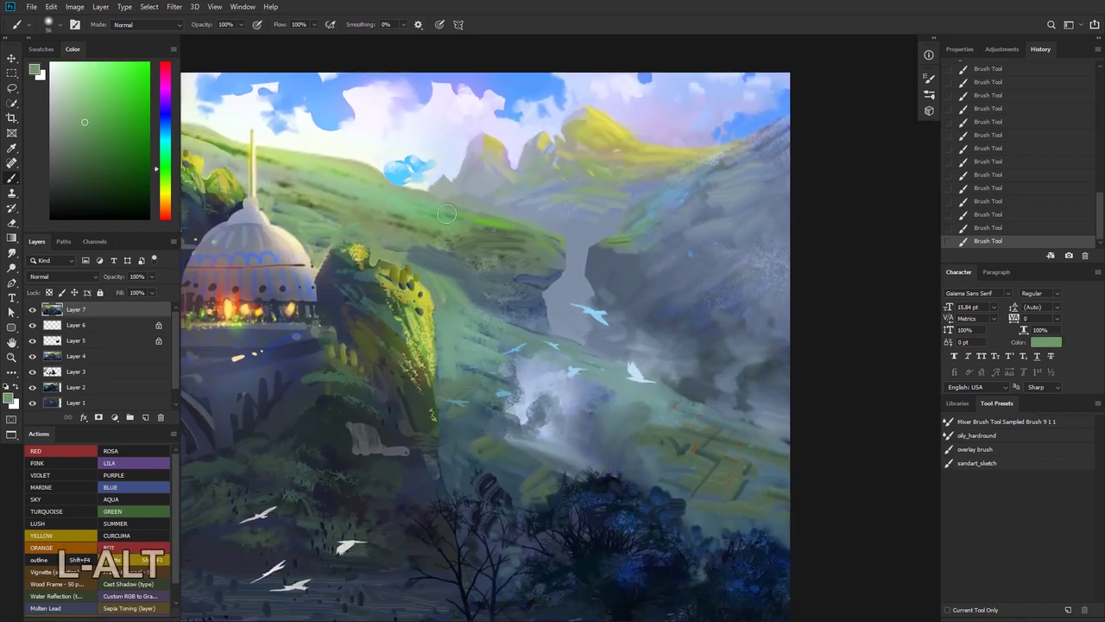
{"action": "left_click", "coordinate": [443, 234], "text": "alt"}
{"action": "key", "text": "ctrl+z"}
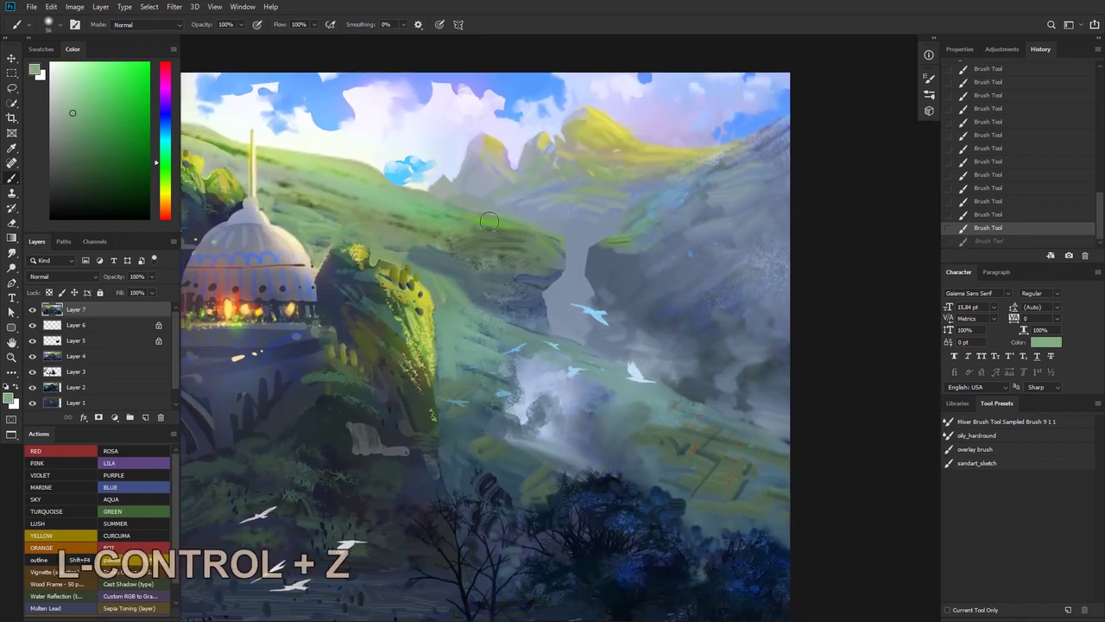
{"action": "left_click_drag", "start_coordinate": [491, 221], "coordinate": [529, 225]}
{"action": "mouse_move", "coordinate": [478, 197]}
{"action": "left_mouse_down"}
{"action": "mouse_move", "coordinate": [403, 190]}
{"action": "mouse_move", "coordinate": [441, 211]}
{"action": "mouse_move", "coordinate": [489, 202]}
{"action": "left_mouse_up"}
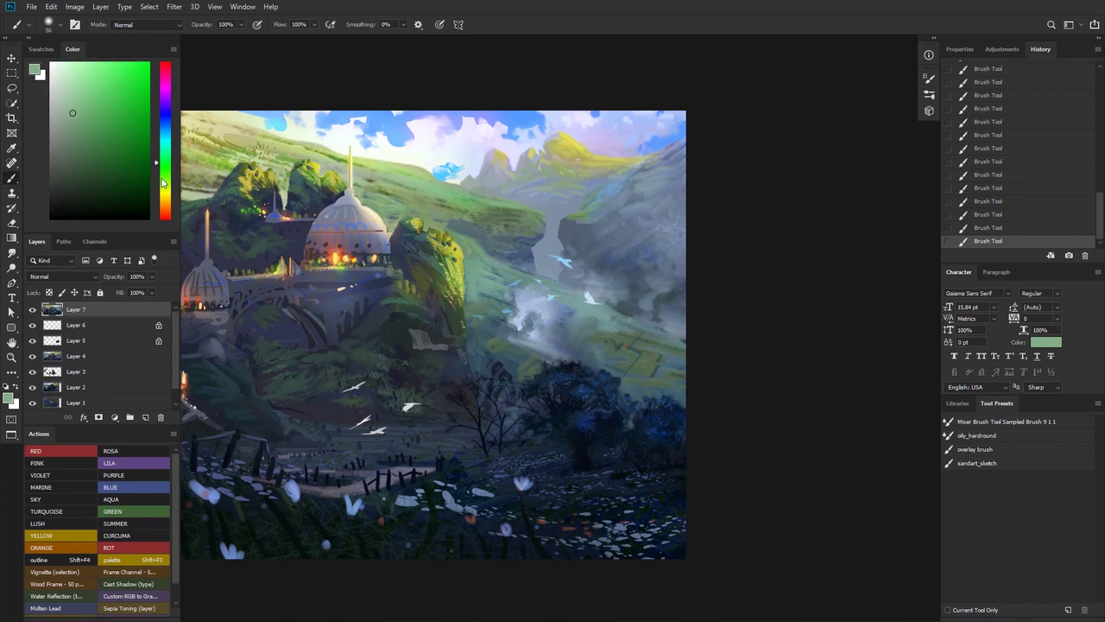
- Pick a warm yellow and test light strokes on the distant ridge crest and beside the grey gorge, undoing unsuitable ones
{"action": "left_click", "coordinate": [162, 199]}
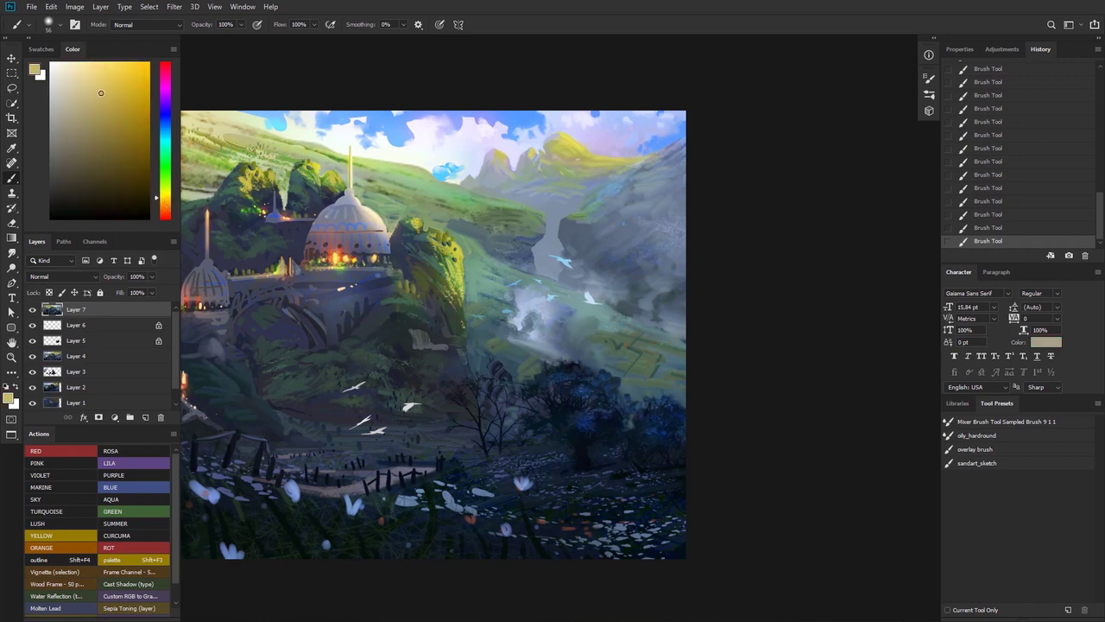
{"action": "left_click_drag", "start_coordinate": [510, 211], "coordinate": [553, 208], "text": "ctrl+space"}
{"action": "key", "text": "ctrl+z"}
{"action": "key", "text": "ctrl+z"}
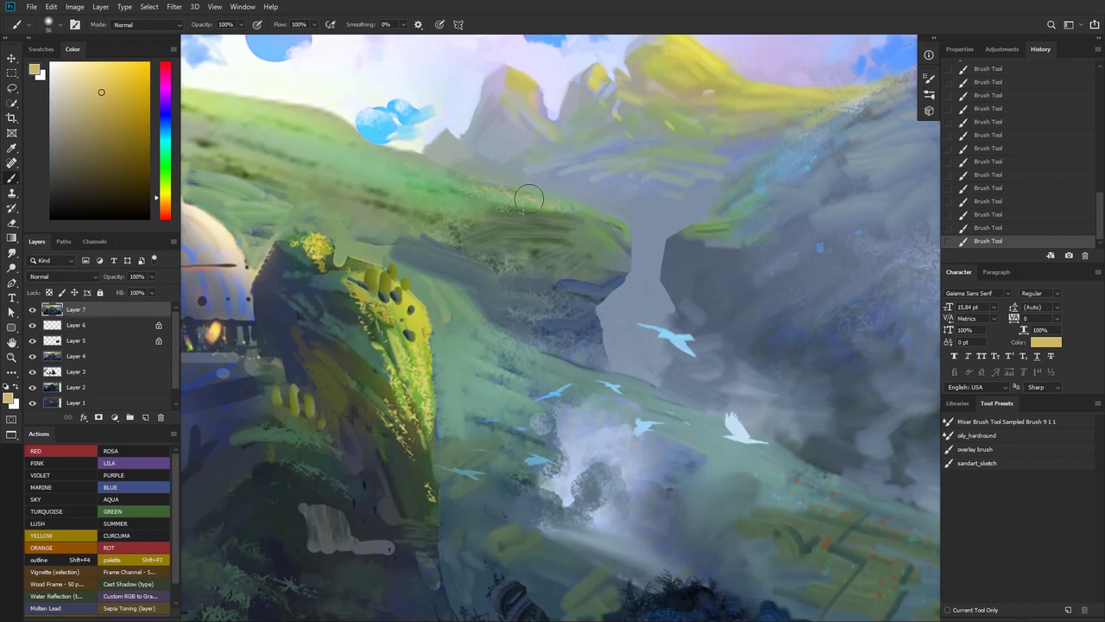
{"action": "left_click_drag", "start_coordinate": [594, 220], "coordinate": [624, 228]}
{"action": "key", "text": "ctrl+space"}
{"action": "left_click_drag", "start_coordinate": [346, 212], "coordinate": [266, 175]}
{"action": "left_click_drag", "start_coordinate": [359, 188], "coordinate": [384, 187]}
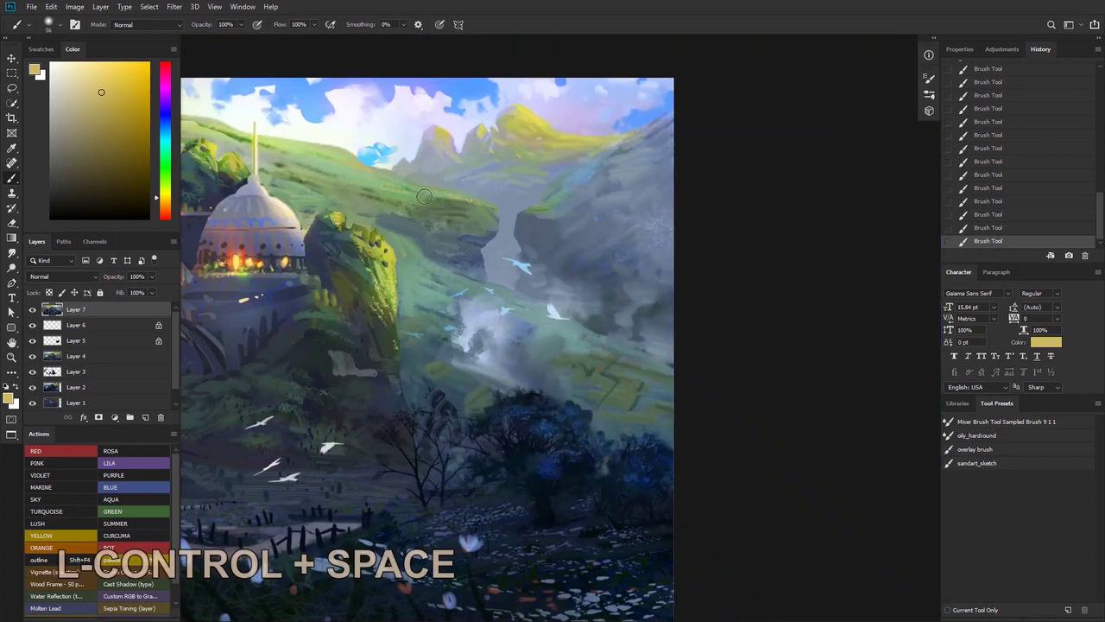
{"action": "left_click_drag", "start_coordinate": [543, 209], "coordinate": [527, 213]}
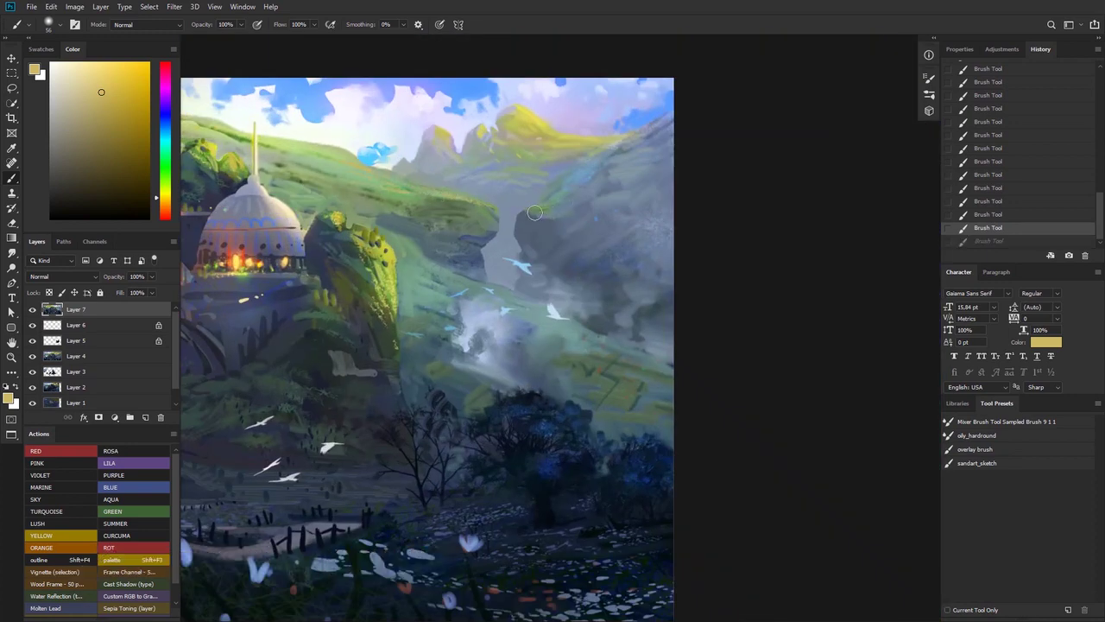
{"action": "key", "text": "ctrl+z"}
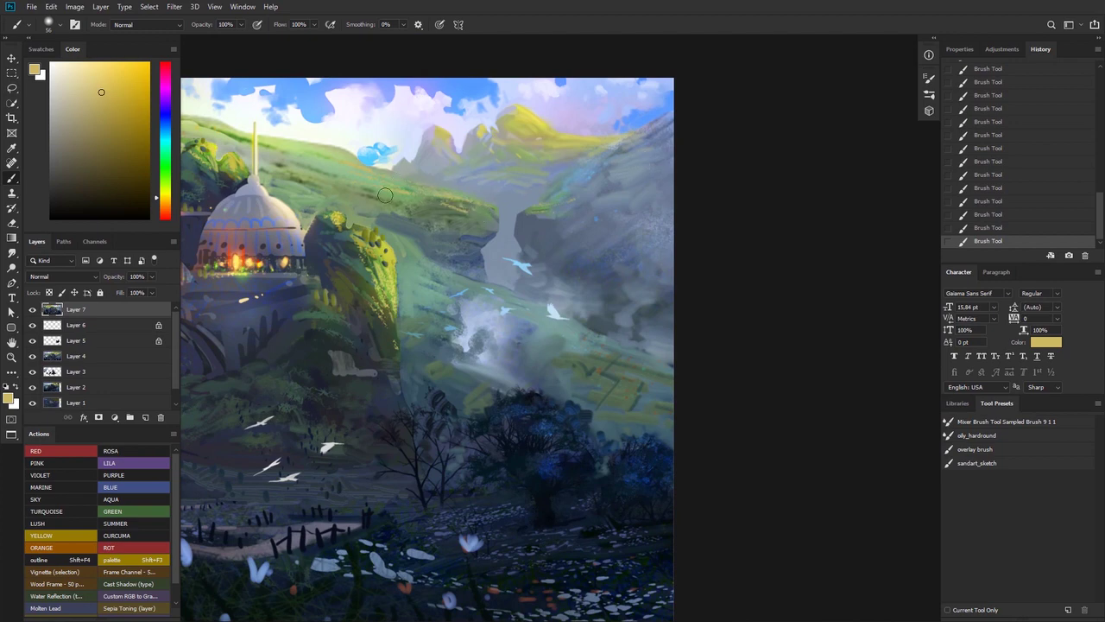
{"action": "key", "text": "ctrl+z"}
{"action": "left_click_drag", "start_coordinate": [383, 182], "coordinate": [396, 184]}
- Resize the brush to 40 px and paint textured yellow highlights along the distant green ridge crest and the slope edge across the gorge
{"action": "right_click", "coordinate": [424, 196]}
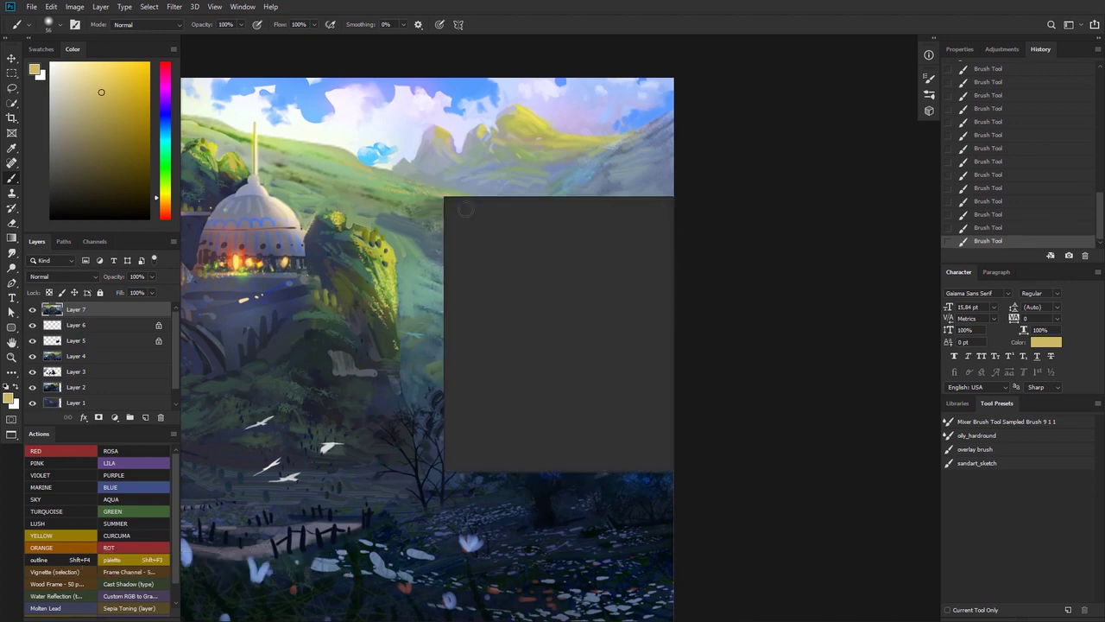
{"action": "left_click_drag", "start_coordinate": [519, 226], "coordinate": [515, 227]}
{"action": "left_click_drag", "start_coordinate": [414, 192], "coordinate": [514, 216]}
{"action": "key", "text": "ctrl+z"}
- Reduce the brush size to 3 px
{"action": "key", "text": "ctrl+space"}
{"action": "right_click", "coordinate": [470, 196]}
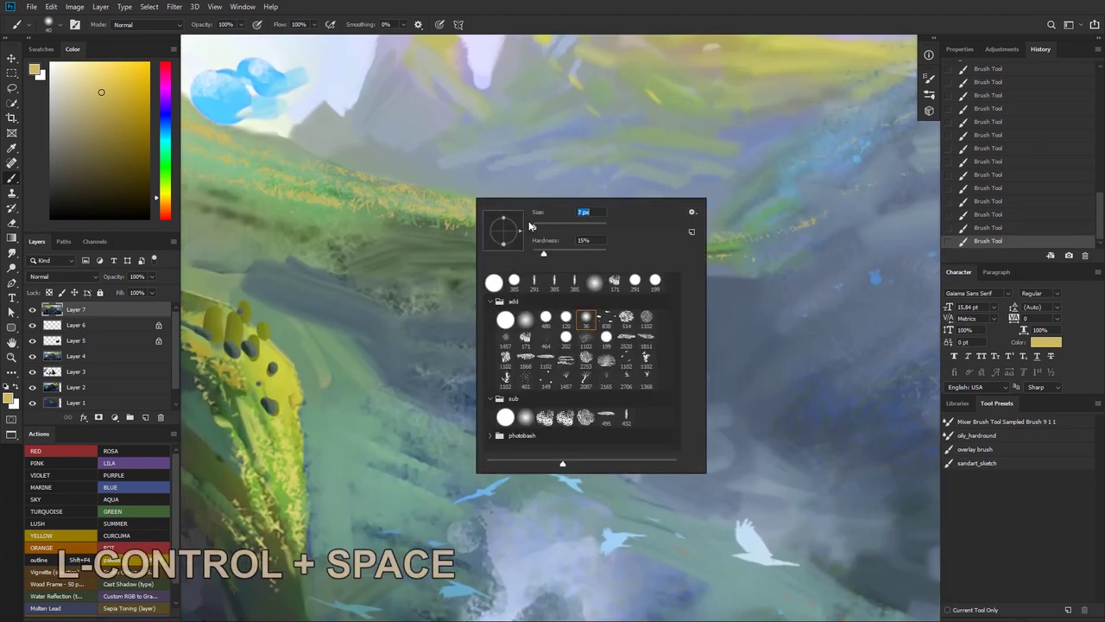
{"action": "key", "text": "Return"}
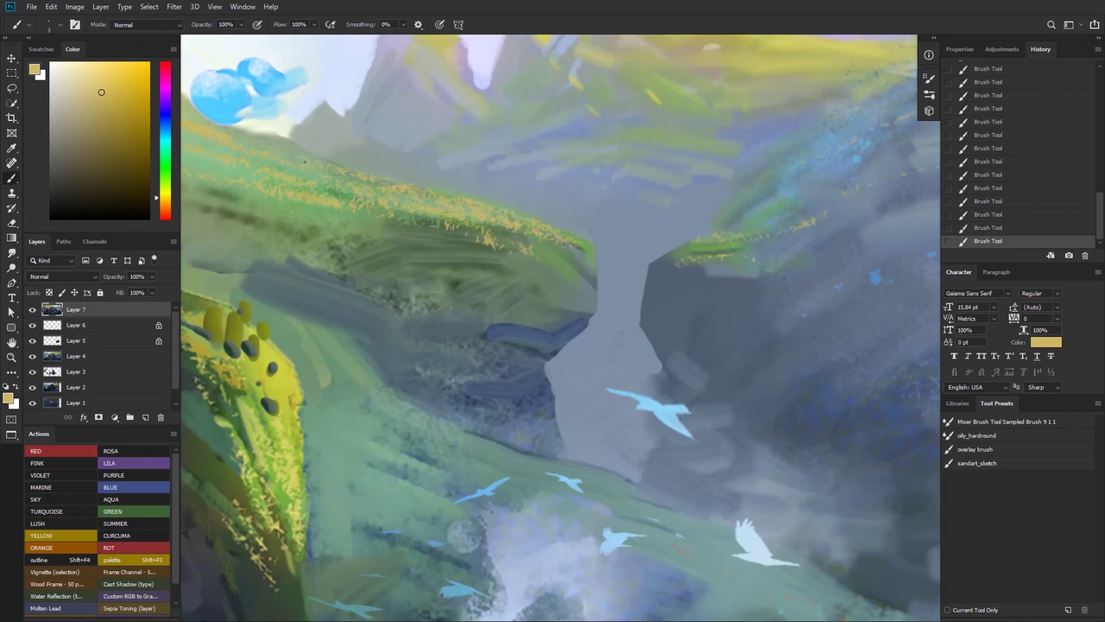
- Check how the yellow ridge highlights read against the domes, the valley and the whole painting
{"action": "key", "text": "ctrl+space"}
{"action": "left_click_drag", "start_coordinate": [304, 161], "coordinate": [265, 185]}
{"action": "left_click_drag", "start_coordinate": [320, 197], "coordinate": [348, 285]}
{"action": "key", "text": "ctrl+space"}
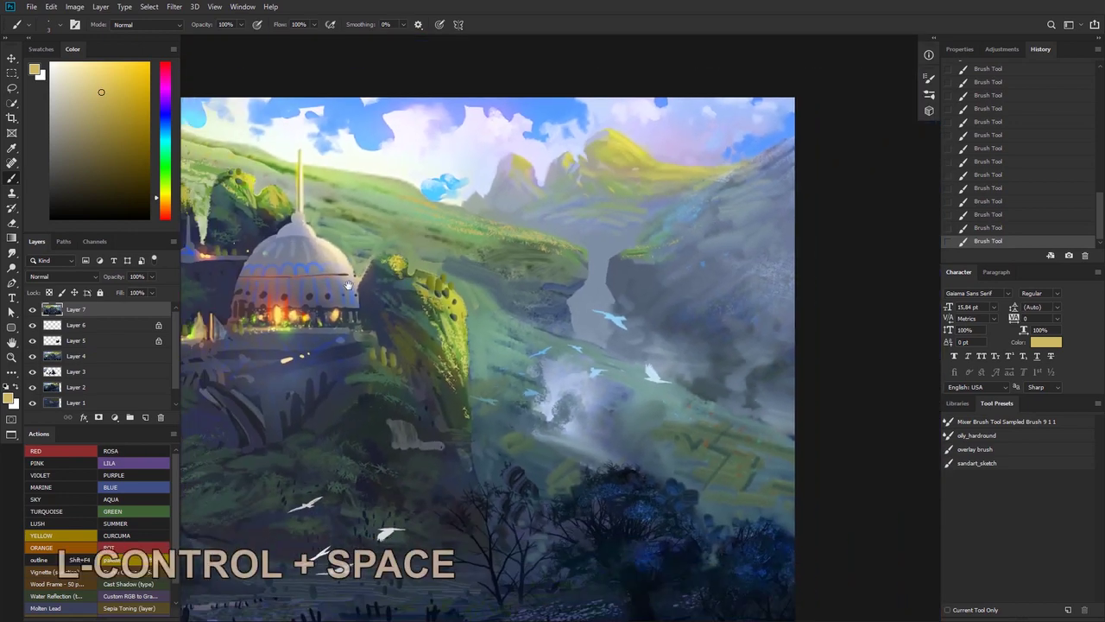
{"action": "left_click_drag", "start_coordinate": [422, 332], "coordinate": [531, 279]}
{"action": "key", "text": "space"}
{"action": "left_click_drag", "start_coordinate": [598, 320], "coordinate": [351, 321]}
{"action": "key", "text": "ctrl+space"}
{"action": "left_click_drag", "start_coordinate": [351, 321], "coordinate": [513, 295]}
{"action": "mouse_move", "coordinate": [590, 304]}
{"action": "left_mouse_down"}
{"action": "mouse_move", "coordinate": [623, 300]}
{"action": "mouse_move", "coordinate": [603, 305]}
{"action": "left_mouse_up"}
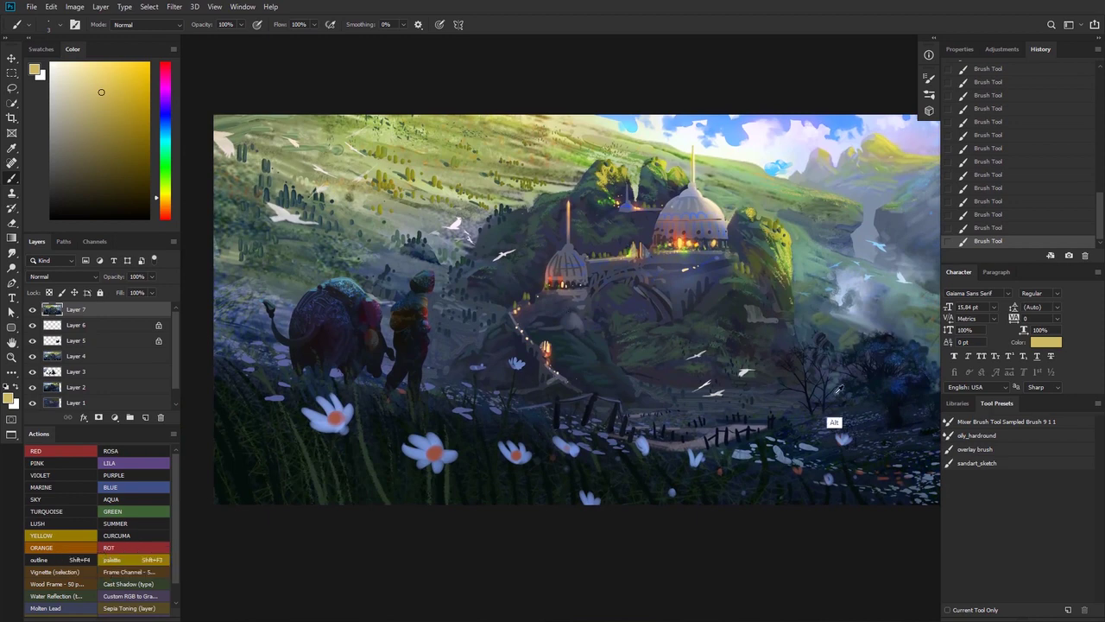
- Sample very dark blues around the large tree and try thin strokes, undoing them
{"action": "left_click", "coordinate": [414, 329], "text": "alt"}
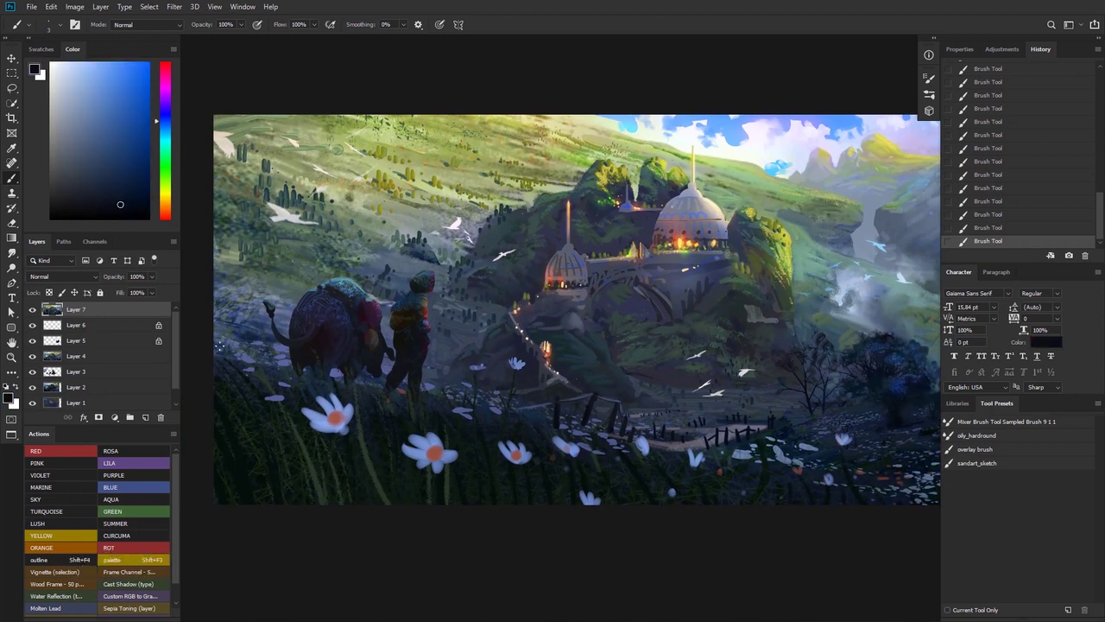
{"action": "key", "text": "ctrl+z"}
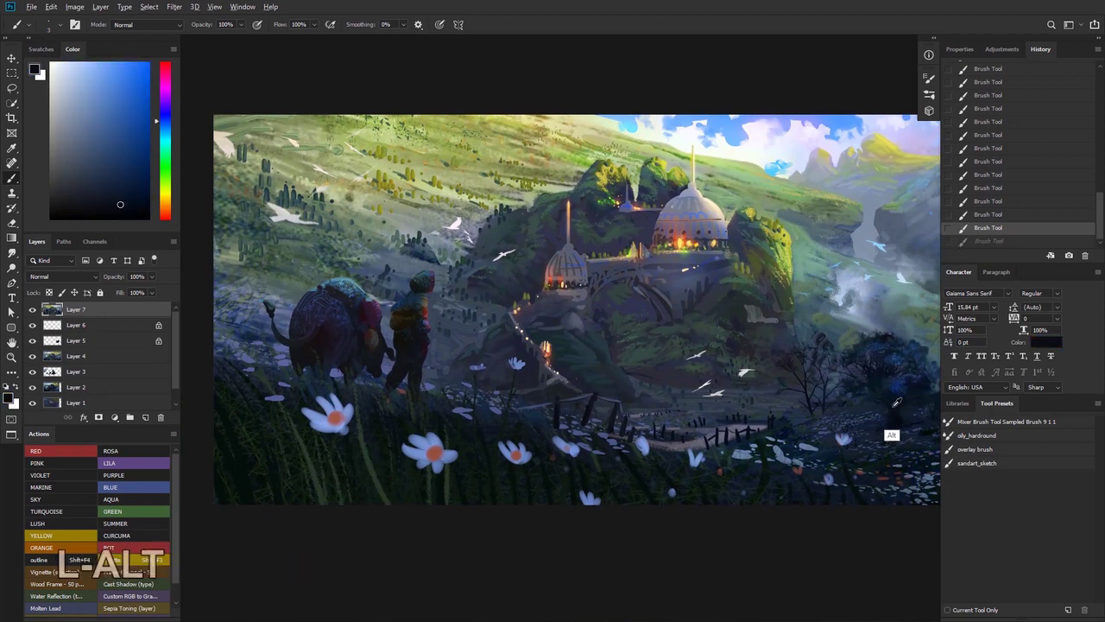
{"action": "left_click", "coordinate": [892, 405], "text": "alt"}
{"action": "left_click_drag", "start_coordinate": [827, 378], "coordinate": [750, 370]}
{"action": "left_click_drag", "start_coordinate": [743, 367], "coordinate": [662, 385]}
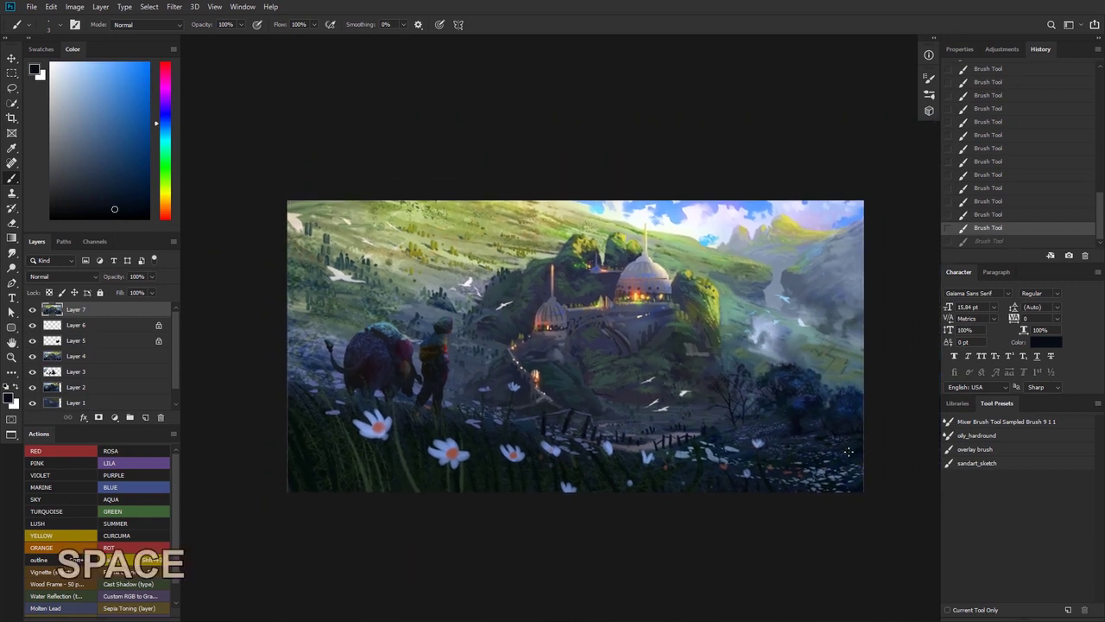
{"action": "key", "text": "ctrl+z"}
- Set the brush size to 47 px and try a sampled dark blue arc over the bare tree and the large tree, undoing it
{"action": "right_click", "coordinate": [749, 385]}
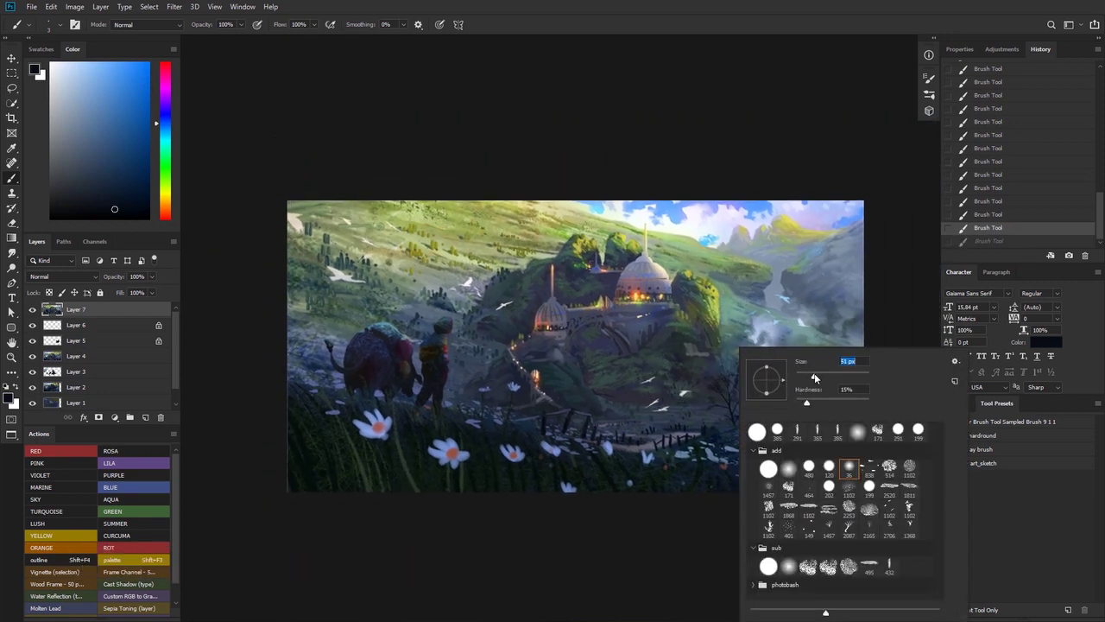
{"action": "left_click_drag", "start_coordinate": [814, 378], "coordinate": [812, 378]}
{"action": "left_click", "coordinate": [715, 415]}
{"action": "left_click", "coordinate": [795, 409], "text": "alt"}
{"action": "mouse_move", "coordinate": [702, 416]}
{"action": "left_mouse_down"}
{"action": "mouse_move", "coordinate": [765, 335]}
{"action": "mouse_move", "coordinate": [821, 445]}
{"action": "left_mouse_up"}
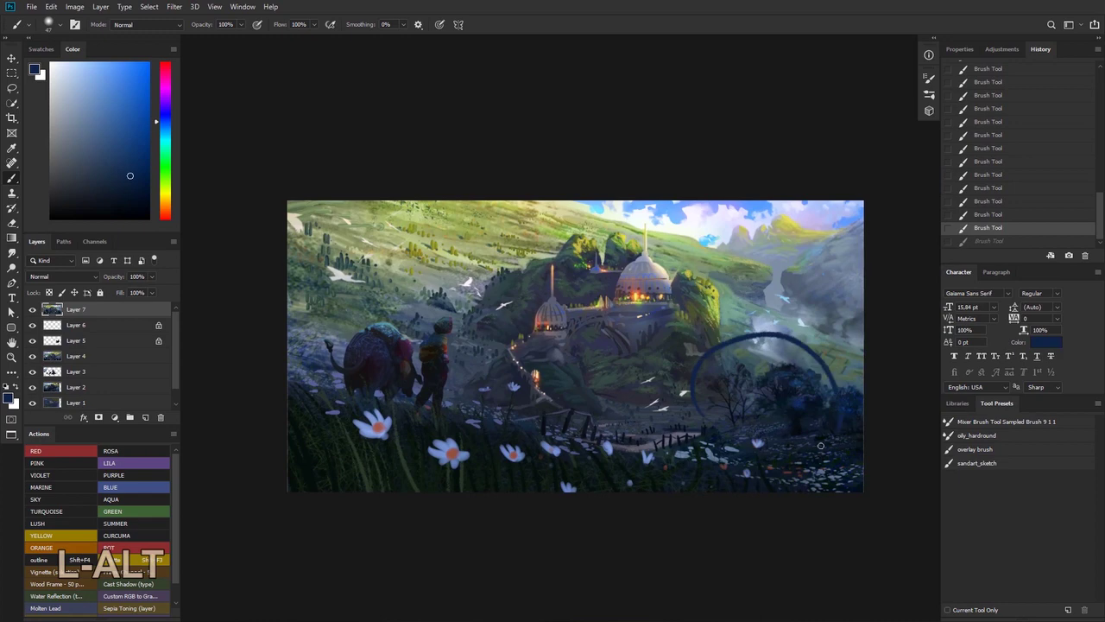
{"action": "key", "text": "ctrl+z"}
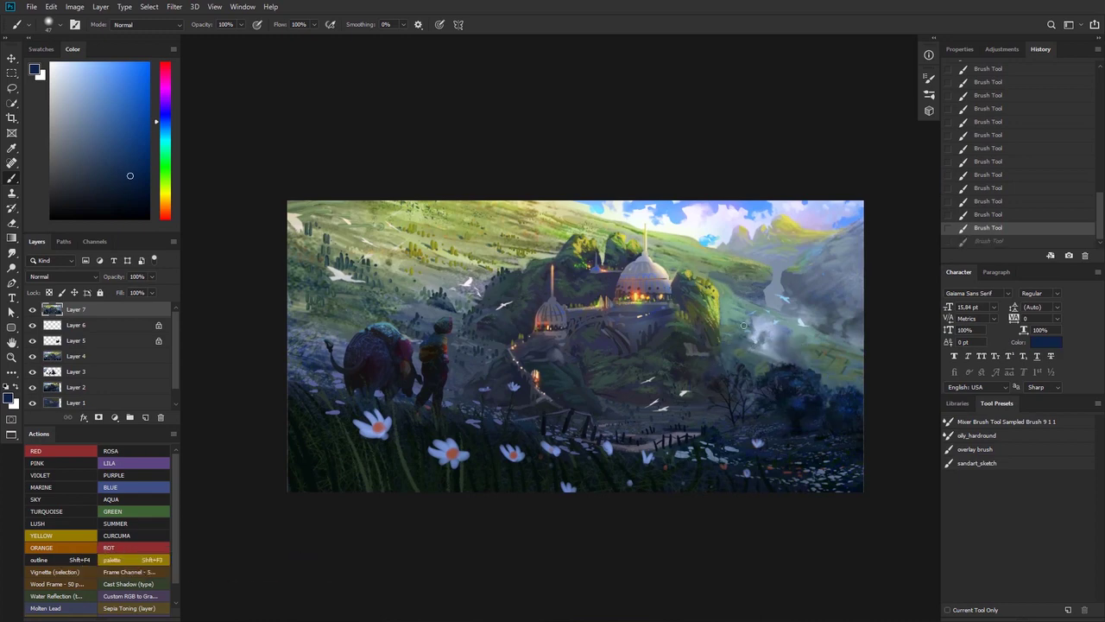
- Switch to the 385 hard round mixer brush, sample the large tree's dark foliage, and set the size to 53 px, undoing a test dab
{"action": "left_click_drag", "start_coordinate": [761, 404], "coordinate": [796, 396]}
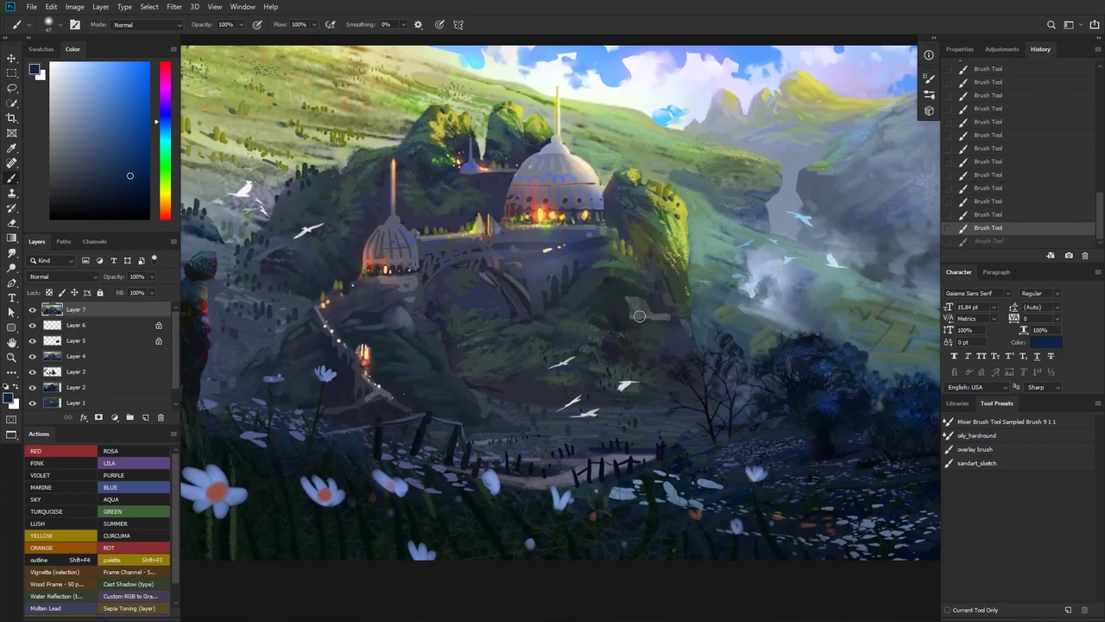
{"action": "left_click_drag", "start_coordinate": [678, 350], "coordinate": [652, 339]}
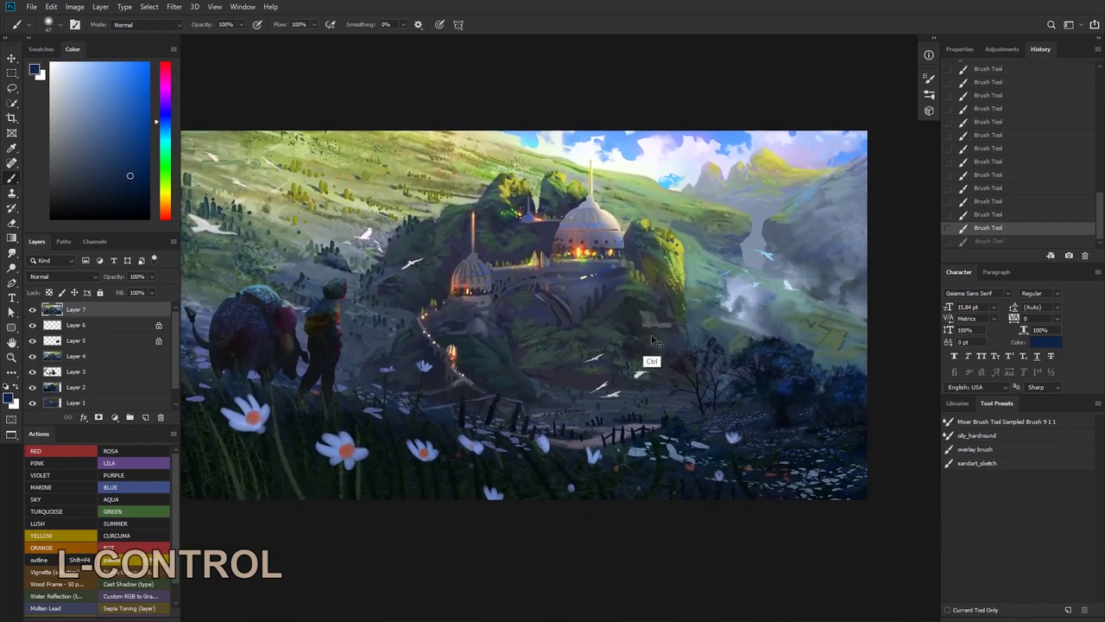
{"action": "left_click_drag", "start_coordinate": [716, 367], "coordinate": [795, 377]}
{"action": "left_click", "coordinate": [808, 410], "text": "alt"}
{"action": "right_click", "coordinate": [714, 360]}
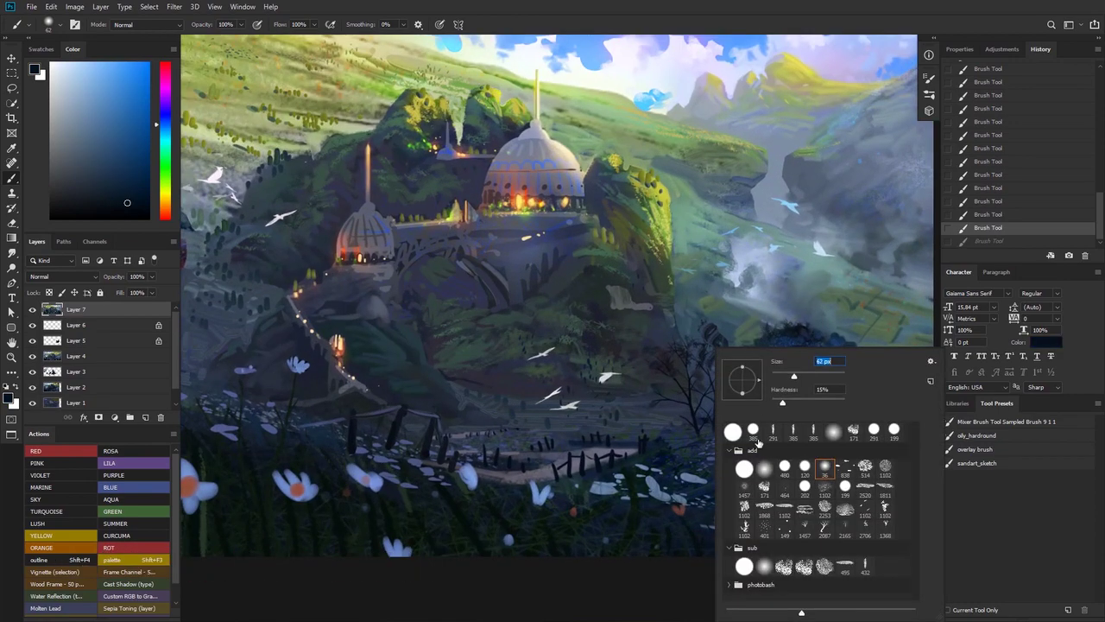
{"action": "left_click", "coordinate": [753, 434]}
{"action": "left_click", "coordinate": [774, 341], "text": "alt"}
{"action": "left_click", "coordinate": [783, 351], "text": "alt"}
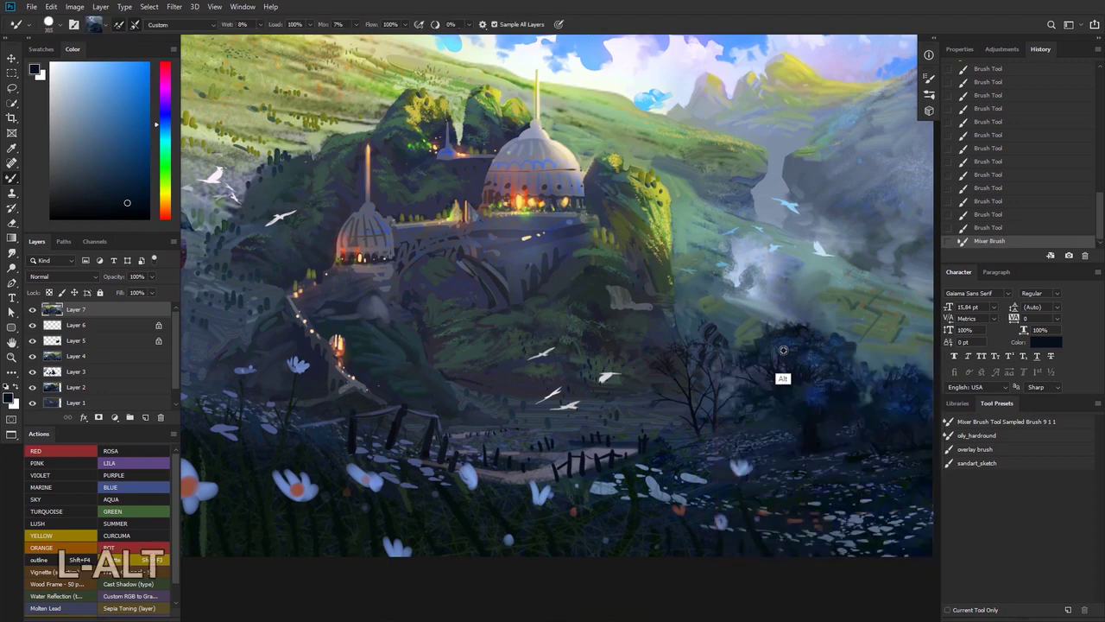
{"action": "right_click", "coordinate": [777, 353]}
{"action": "left_click", "coordinate": [782, 372]}
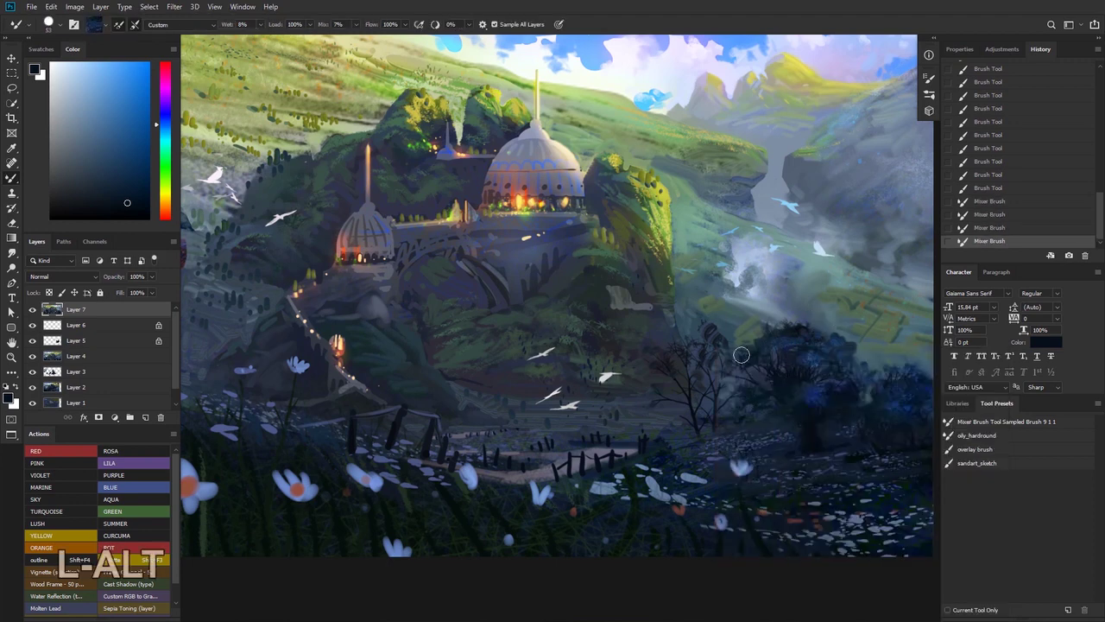
{"action": "key", "text": "ctrl+z"}
- Set the mixer brush to 0% wet and stamp dark blue foliage sampled from the large tree over the bare tree's branches
{"action": "right_click", "coordinate": [701, 365]}
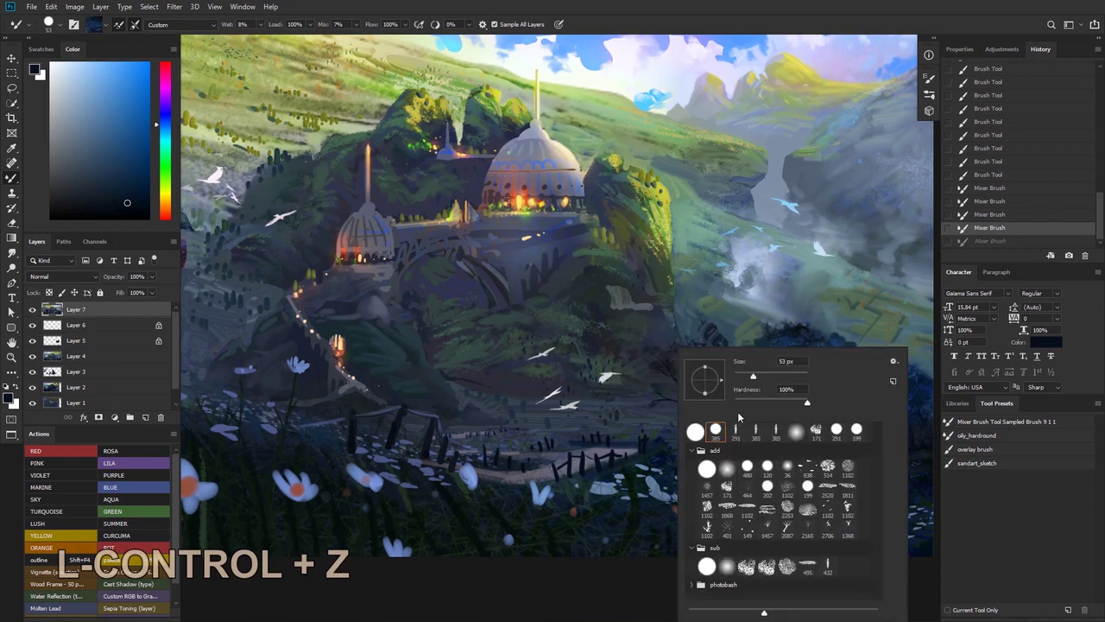
{"action": "left_click", "coordinate": [706, 433]}
{"action": "left_click", "coordinate": [784, 343], "text": "alt"}
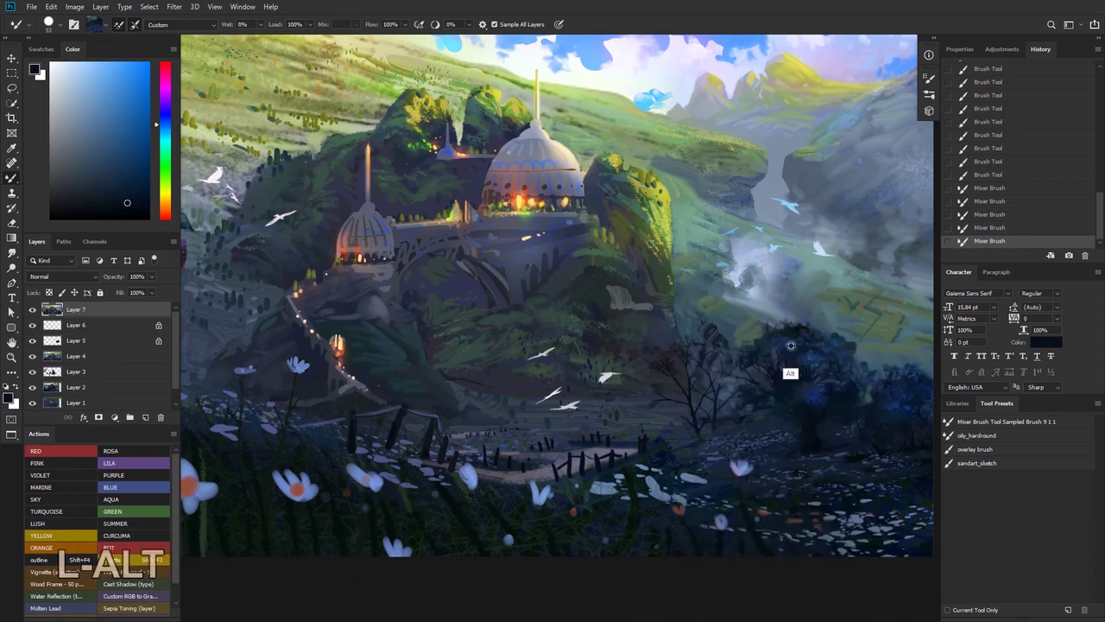
{"action": "left_click", "coordinate": [789, 348], "text": "alt"}
{"action": "left_click_drag", "start_coordinate": [709, 342], "coordinate": [684, 355]}
{"action": "left_click_drag", "start_coordinate": [680, 348], "coordinate": [664, 372]}
{"action": "left_click_drag", "start_coordinate": [679, 375], "coordinate": [681, 371]}
{"action": "left_click_drag", "start_coordinate": [671, 383], "coordinate": [668, 395]}
{"action": "left_click_drag", "start_coordinate": [663, 399], "coordinate": [665, 406]}
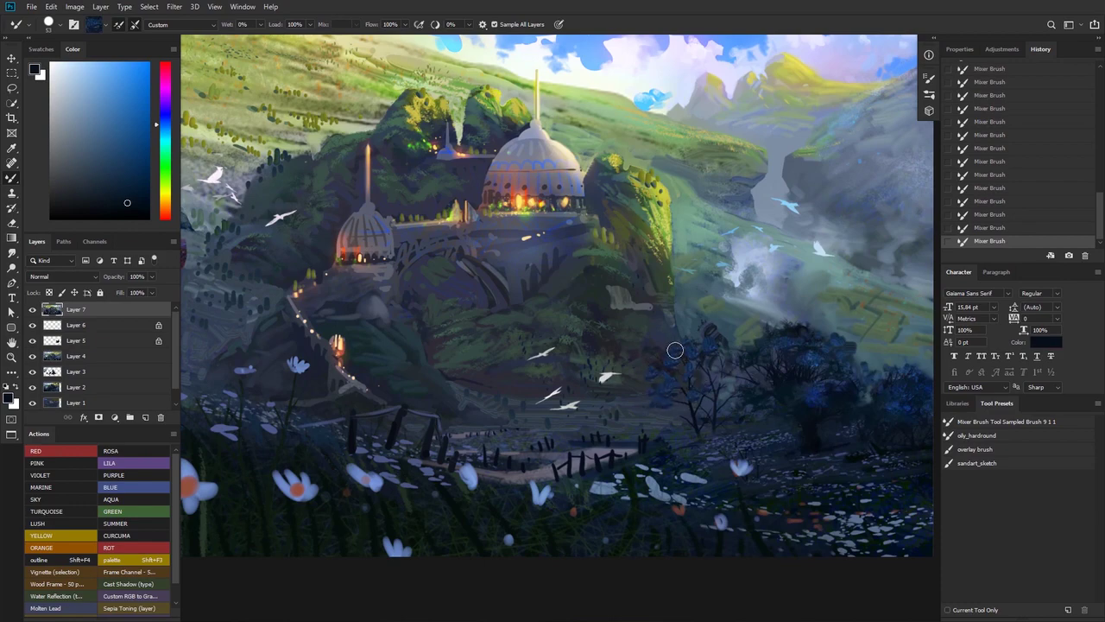
- Fill out the bare tree's crown with more foliage sampled from the large tree, undoing unsuitable dabs
{"action": "mouse_move", "coordinate": [608, 351]}
{"action": "left_mouse_down"}
{"action": "mouse_move", "coordinate": [576, 354]}
{"action": "mouse_move", "coordinate": [607, 371]}
{"action": "left_mouse_up"}
{"action": "left_click", "coordinate": [788, 379], "text": "alt"}
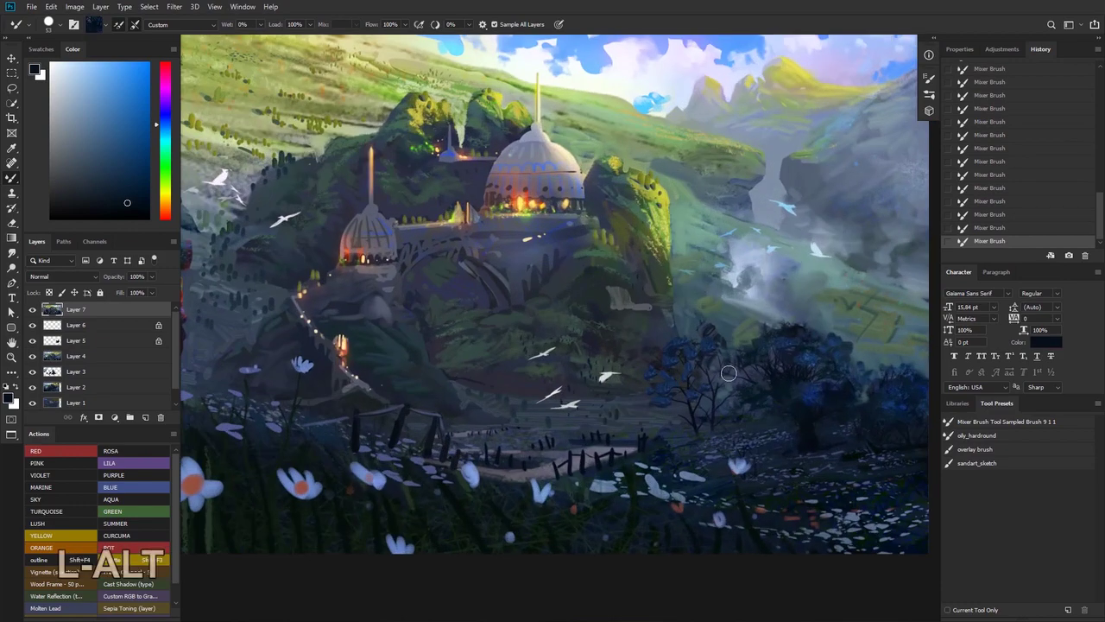
{"action": "key", "text": "ctrl+z"}
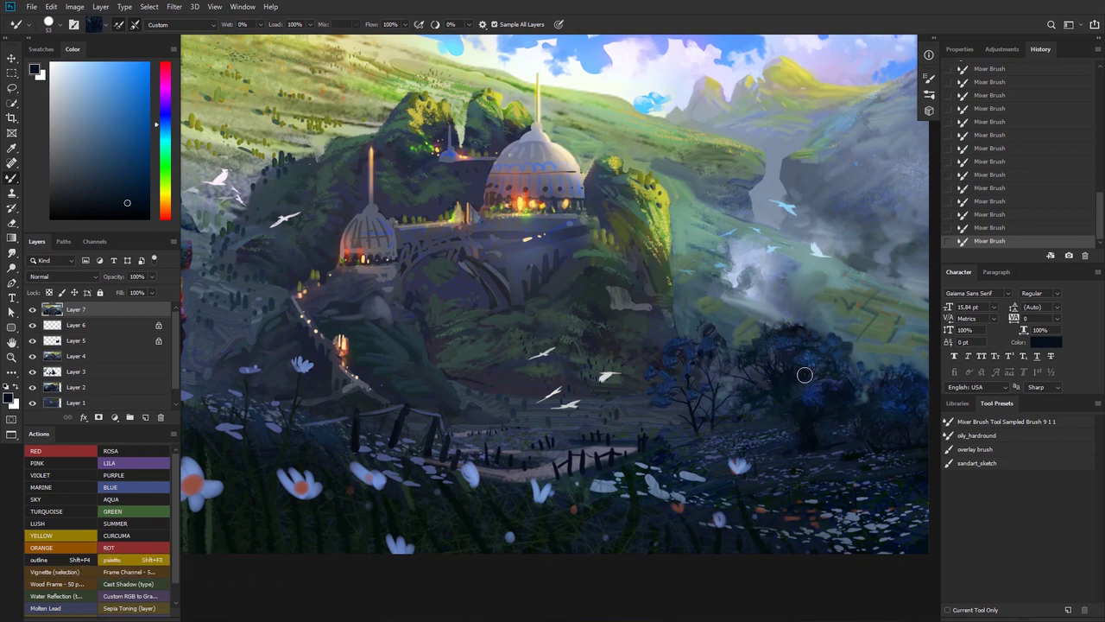
{"action": "key", "text": "alt"}
{"action": "key", "text": "ctrl+z"}
{"action": "key", "text": "ctrl+z"}
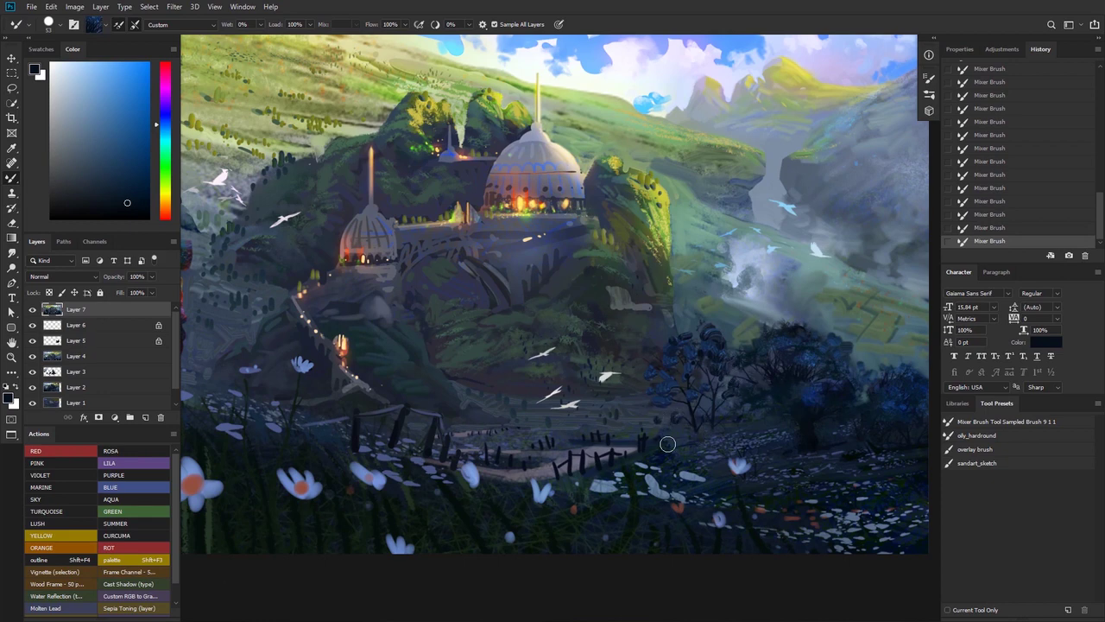
{"action": "key", "text": "ctrl+z"}
{"action": "key", "text": "ctrl+z"}
{"action": "key", "text": "ctrl+z"}
- Build a dark blue tree crown beyond the large tree near the painting's edge from sampled foliage, undoing unsuitable dabs
{"action": "mouse_move", "coordinate": [464, 356]}
{"action": "left_mouse_down"}
{"action": "mouse_move", "coordinate": [394, 360]}
{"action": "mouse_move", "coordinate": [485, 362]}
{"action": "left_mouse_up"}
{"action": "left_click_drag", "start_coordinate": [719, 370], "coordinate": [712, 375]}
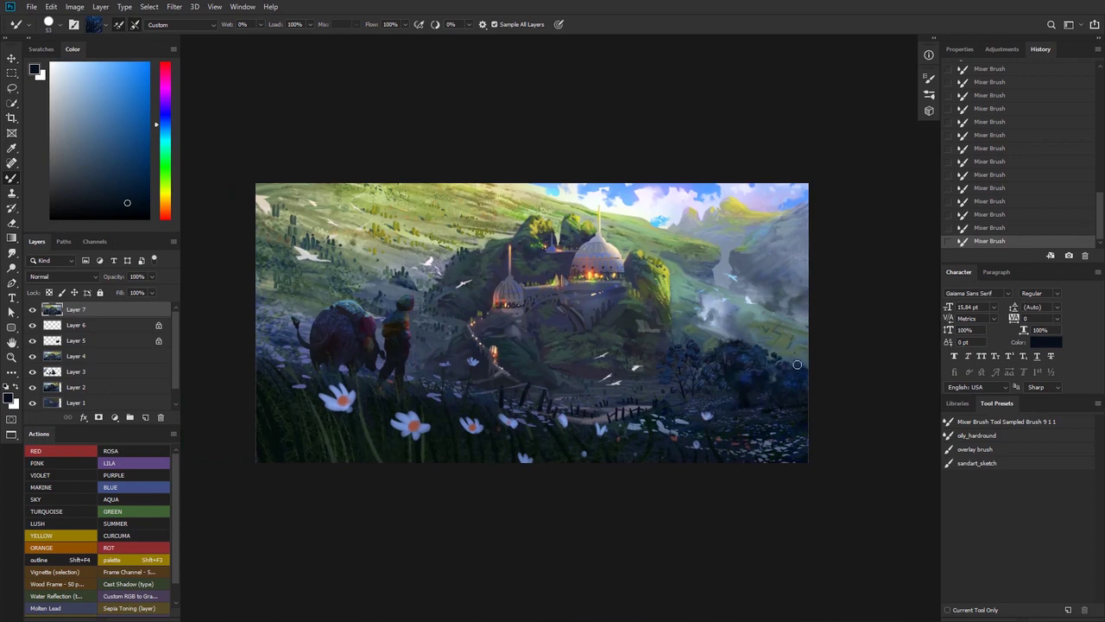
{"action": "key", "text": "ctrl+z"}
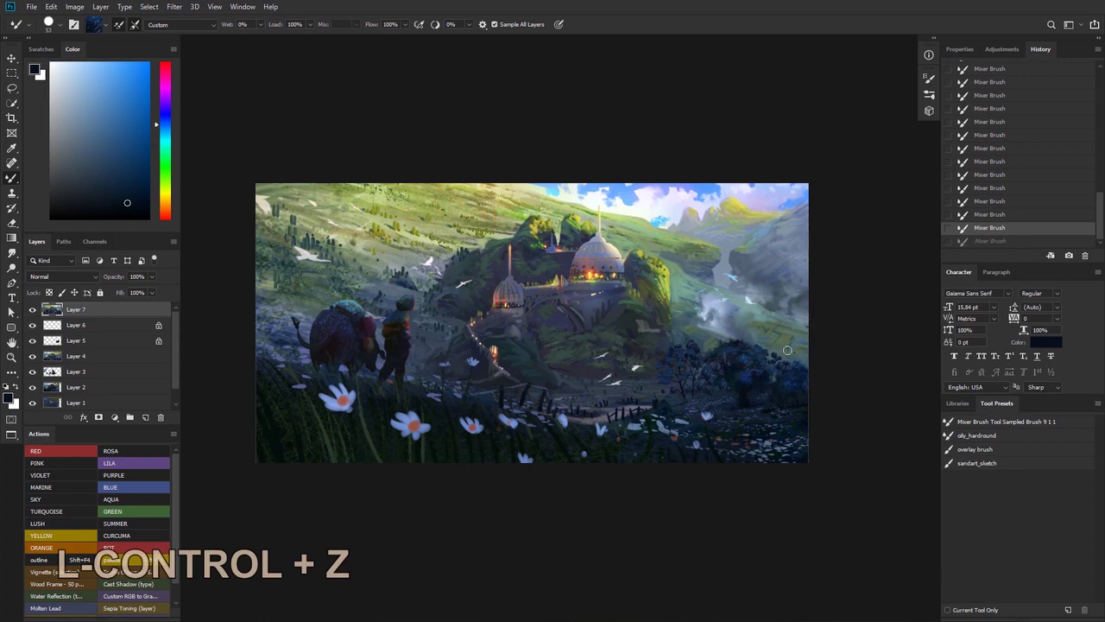
{"action": "left_click", "coordinate": [789, 350], "text": "ctrl"}
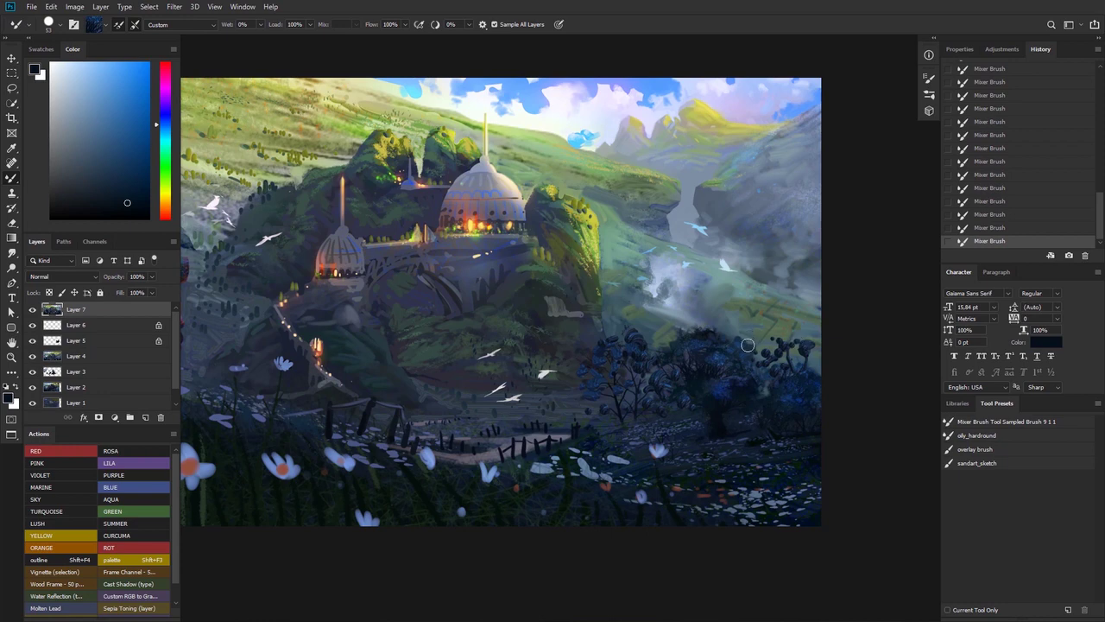
{"action": "left_click", "coordinate": [790, 423], "text": "alt"}
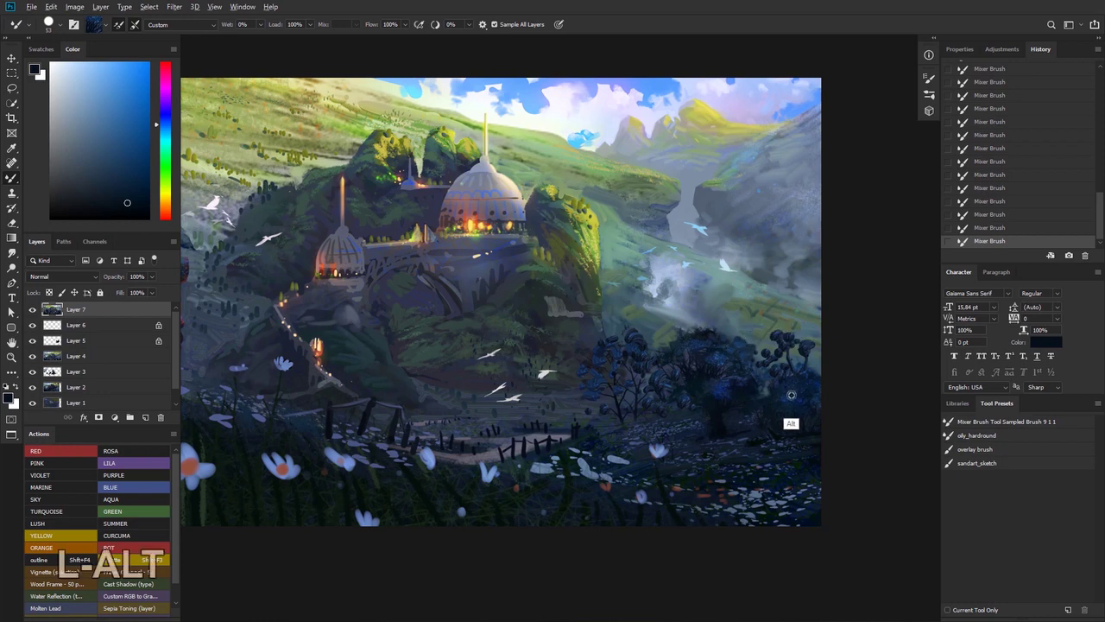
{"action": "key", "text": "ctrl+z"}
{"action": "left_click_drag", "start_coordinate": [785, 336], "coordinate": [776, 340]}
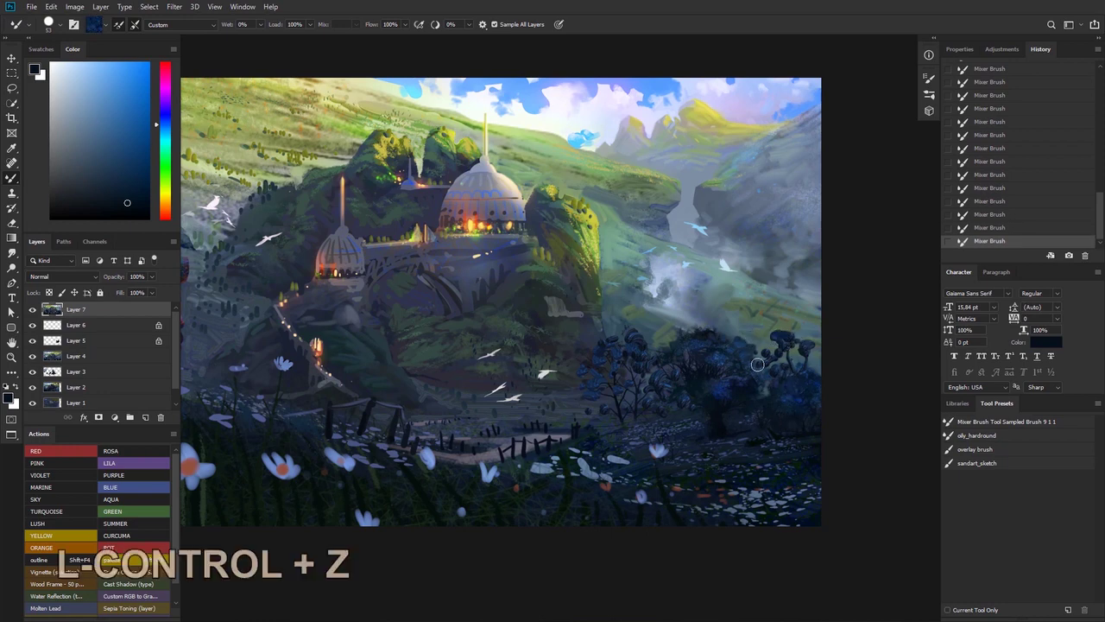
- Sample foliage from the middle of the large tree and thicken the crowns up to the painting's edge, undoing misplaced dabs
{"action": "left_click", "coordinate": [722, 385], "text": "alt"}
{"action": "key", "text": "ctrl+z"}
{"action": "key", "text": "ctrl+z"}
{"action": "key", "text": "ctrl+z"}
{"action": "key", "text": "ctrl+z"}
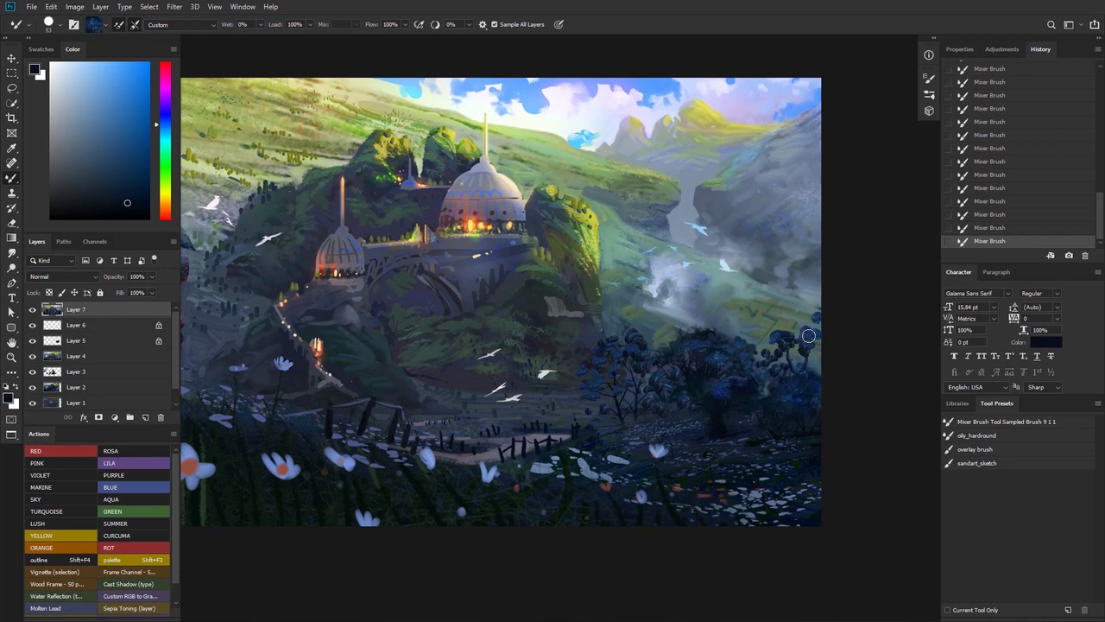
{"action": "left_click_drag", "start_coordinate": [674, 339], "coordinate": [602, 338]}
- Try dark foliage strokes on the hillside just above the standing traveller, undoing them
{"action": "left_click_drag", "start_coordinate": [404, 273], "coordinate": [443, 282]}
{"action": "key", "text": "ctrl+z"}
{"action": "left_click_drag", "start_coordinate": [372, 264], "coordinate": [437, 271]}
{"action": "key", "text": "ctrl+z"}
{"action": "key", "text": "ctrl+z"}
{"action": "key", "text": "ctrl+z"}
{"action": "key", "text": "ctrl+z"}
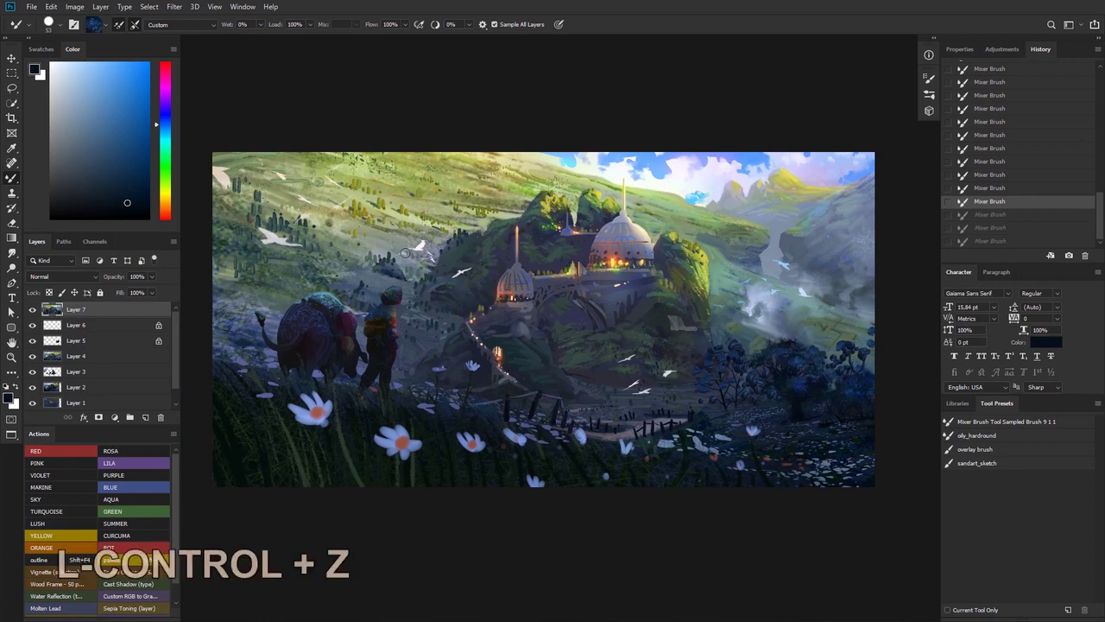
{"action": "key", "text": "ctrl+z"}
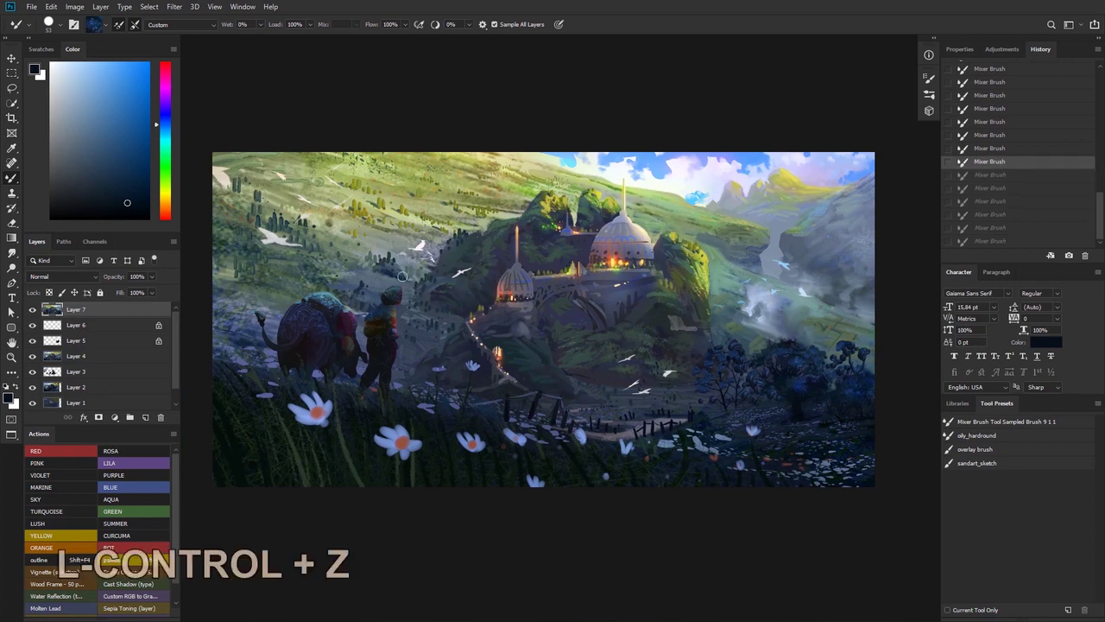
- Redo the six undone Mixer Brush strokes
{"action": "key", "text": "ctrl+shift+z"}
{"action": "key", "text": "ctrl+shift+z"}
{"action": "key", "text": "ctrl+shift+z"}
{"action": "key", "text": "ctrl+shift+z"}
{"action": "key", "text": "ctrl+shift+z"}
{"action": "key", "text": "ctrl+shift+z"}
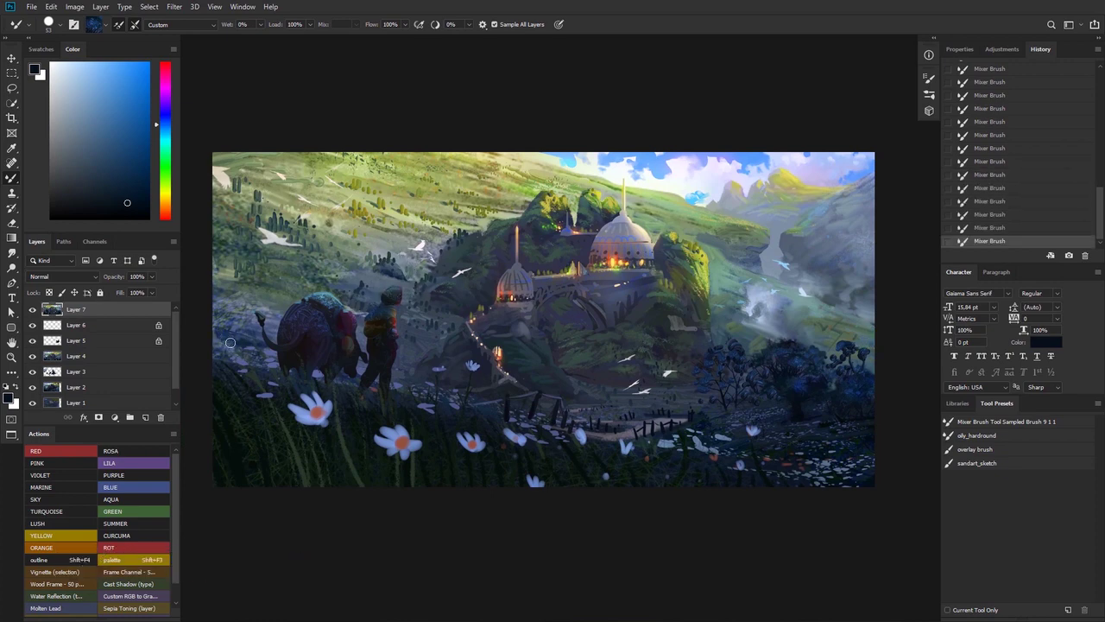
- Try dark blue foliage strokes behind the pack animal and beside the standing traveller, undoing them
{"action": "key", "text": "ctrl+z"}
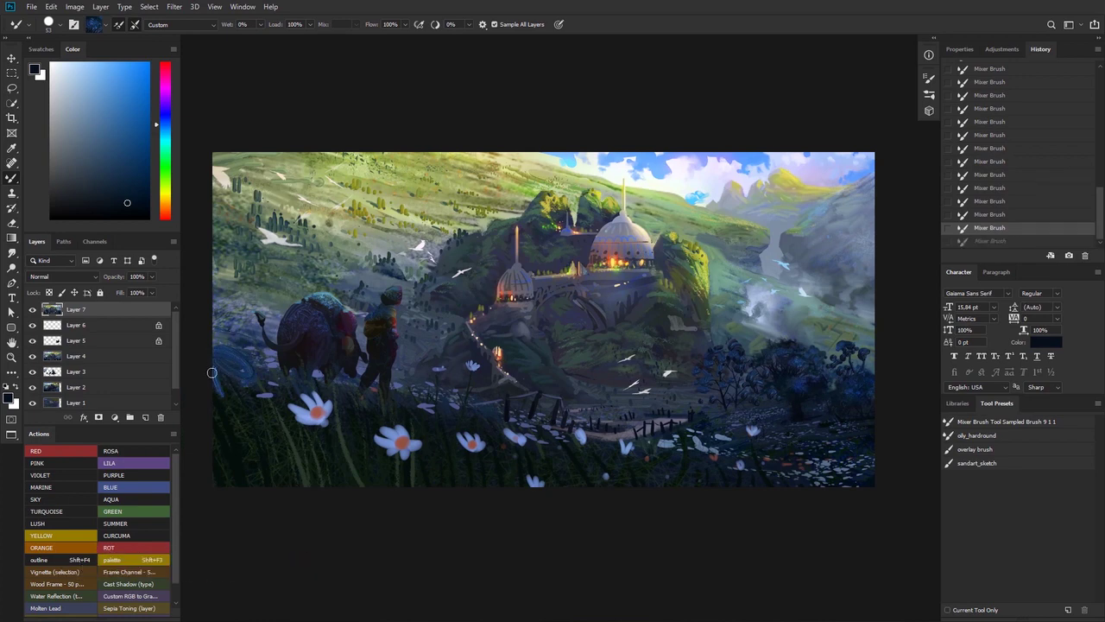
{"action": "left_click_drag", "start_coordinate": [218, 355], "coordinate": [219, 360]}
{"action": "key", "text": "ctrl+z"}
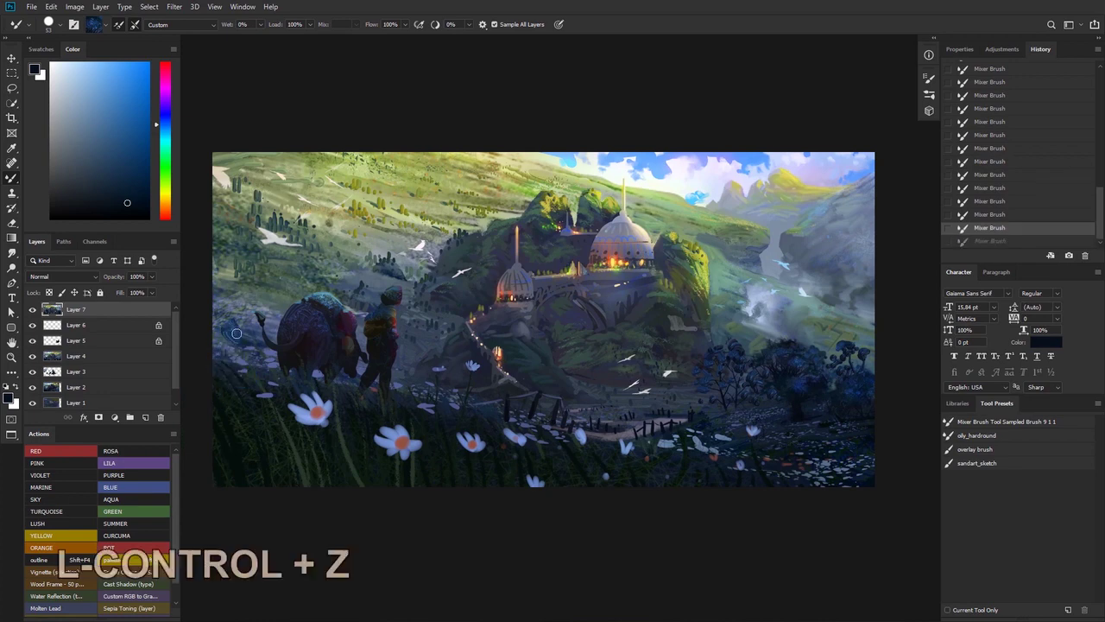
{"action": "left_click_drag", "start_coordinate": [415, 372], "coordinate": [418, 359]}
{"action": "key", "text": "ctrl+z"}
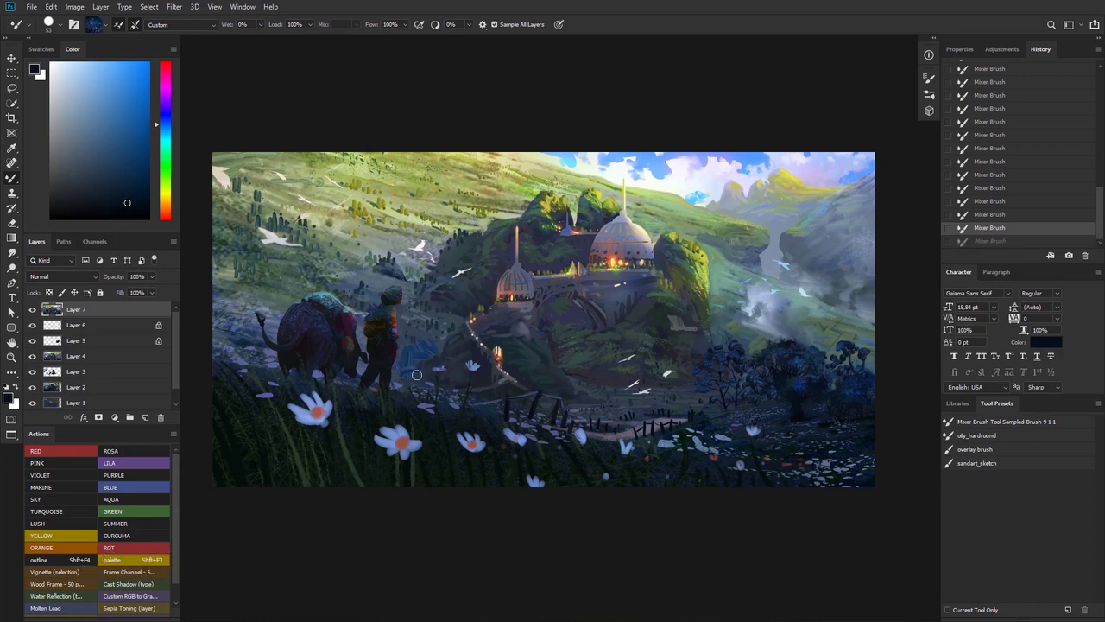
{"action": "left_click_drag", "start_coordinate": [416, 374], "coordinate": [431, 345]}
{"action": "key", "text": "ctrl+z"}
- Sample the dark ground near the large tree, reduce the brush size to 25, and paint around the trunk's base
{"action": "mouse_move", "coordinate": [777, 414]}
{"action": "left_mouse_down"}
{"action": "mouse_move", "coordinate": [854, 408]}
{"action": "mouse_move", "coordinate": [699, 393]}
{"action": "mouse_move", "coordinate": [743, 402]}
{"action": "mouse_move", "coordinate": [746, 419]}
{"action": "left_mouse_up"}
{"action": "left_click", "coordinate": [761, 392], "text": "alt"}
{"action": "key", "text": "ctrl+z"}
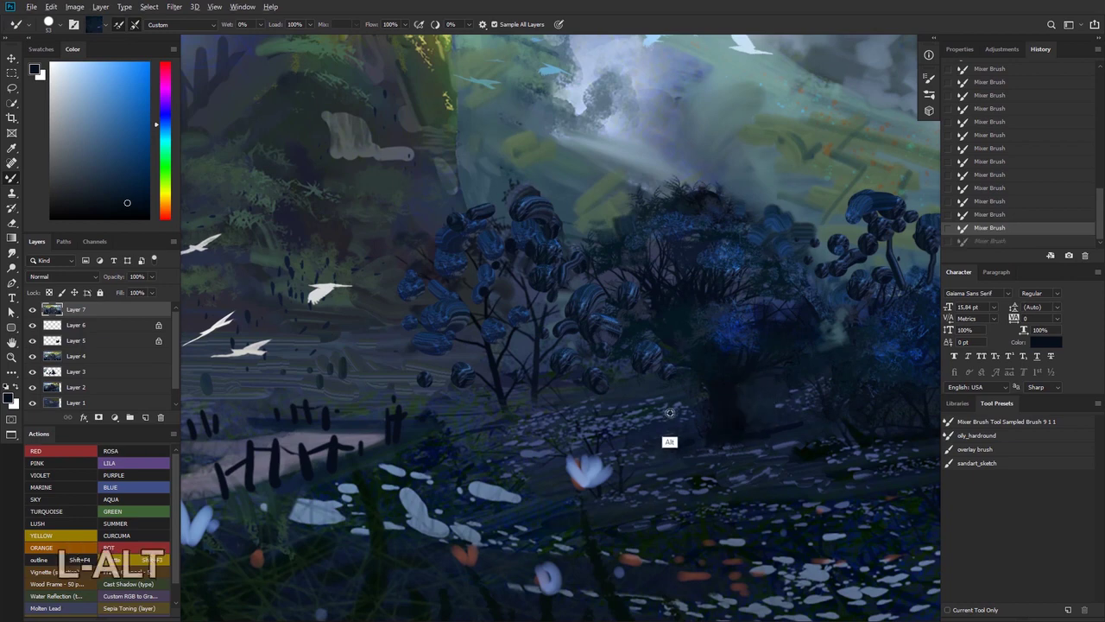
{"action": "mouse_move", "coordinate": [669, 412]}
{"action": "left_mouse_down"}
{"action": "mouse_move", "coordinate": [715, 422]}
{"action": "mouse_move", "coordinate": [713, 395]}
{"action": "mouse_move", "coordinate": [745, 402]}
{"action": "mouse_move", "coordinate": [743, 393]}
{"action": "mouse_move", "coordinate": [745, 407]}
{"action": "mouse_move", "coordinate": [759, 393]}
{"action": "mouse_move", "coordinate": [626, 341]}
{"action": "mouse_move", "coordinate": [639, 339]}
{"action": "mouse_move", "coordinate": [674, 382]}
{"action": "mouse_move", "coordinate": [740, 388]}
{"action": "mouse_move", "coordinate": [685, 440]}
{"action": "mouse_move", "coordinate": [755, 424]}
{"action": "left_mouse_up"}
{"action": "key", "text": "ctrl+space"}
{"action": "key", "text": "ctrl+space"}
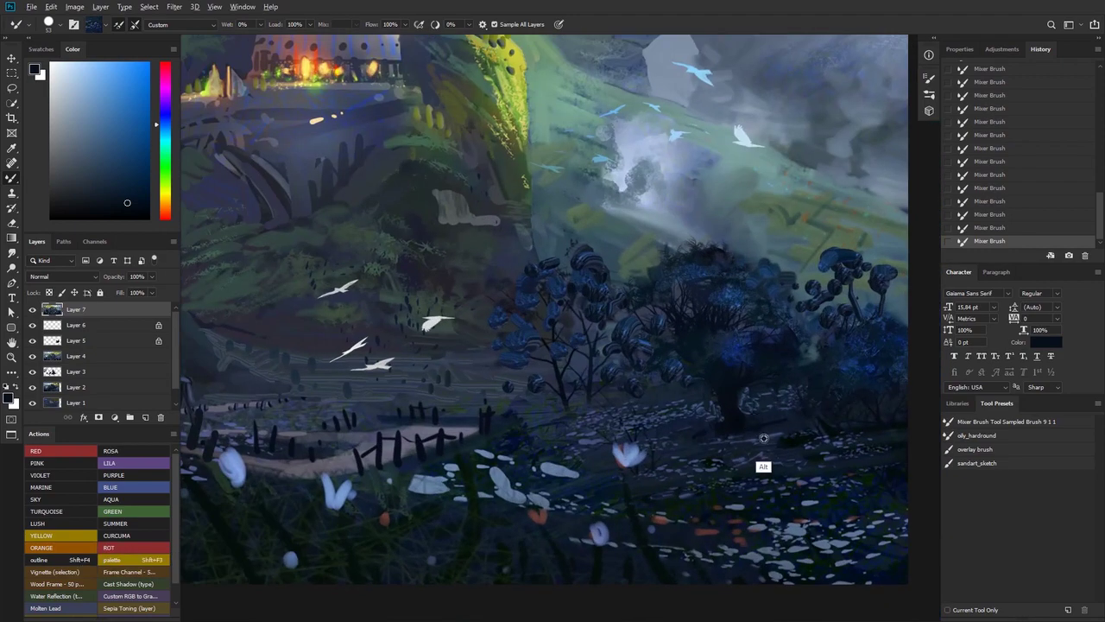
{"action": "left_click", "coordinate": [764, 437], "text": "alt"}
{"action": "right_click", "coordinate": [778, 424]}
{"action": "left_click", "coordinate": [848, 375]}
{"action": "left_click", "coordinate": [774, 428], "text": "alt"}
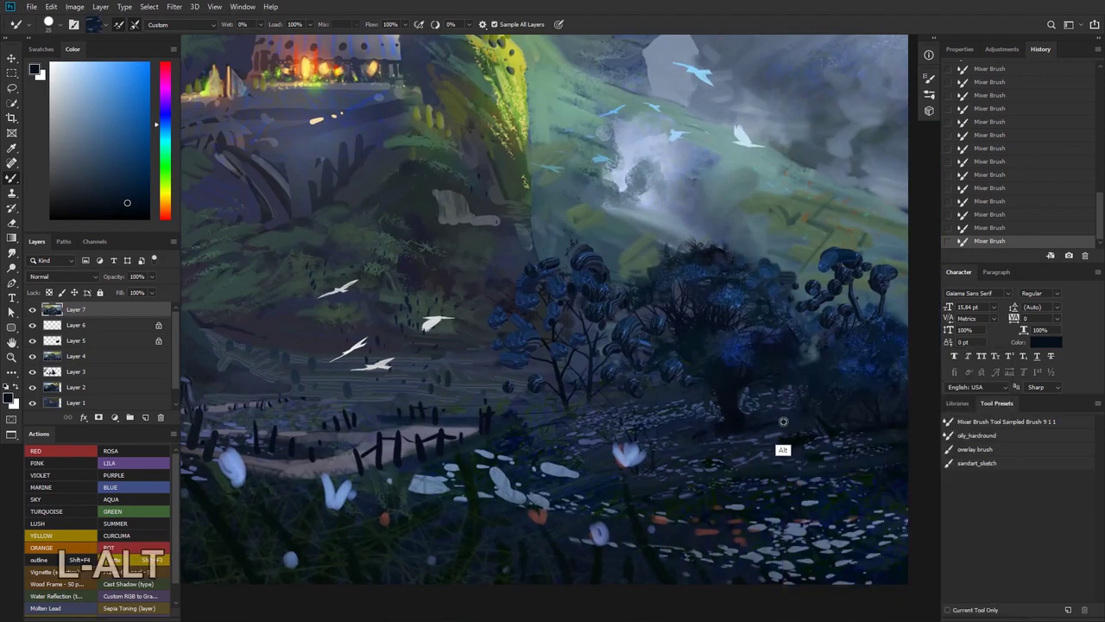
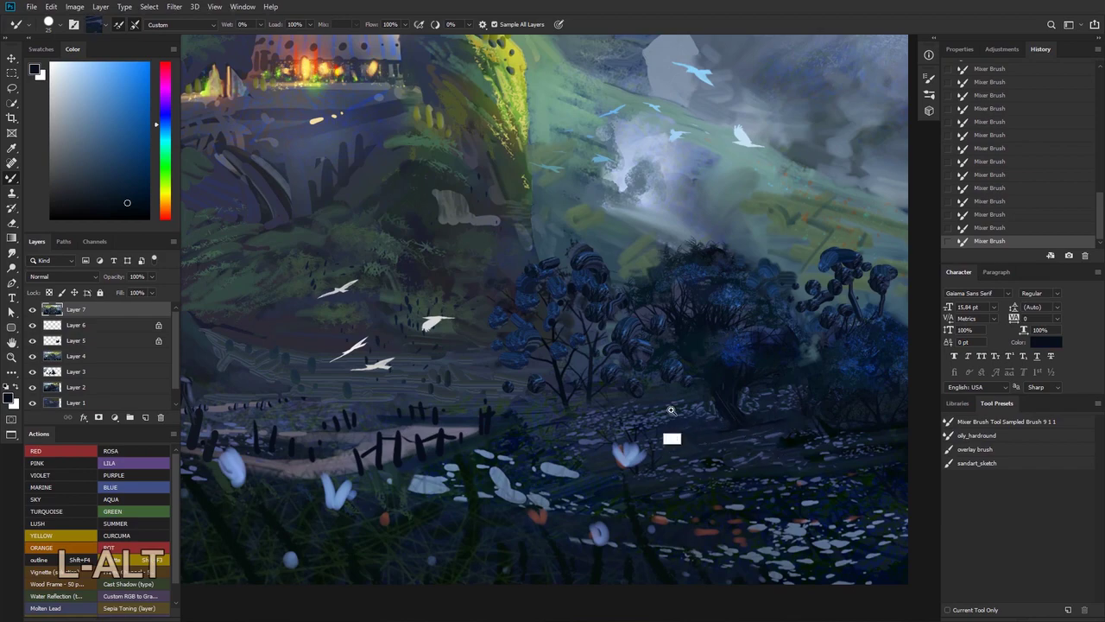
- Pick a near-black blue, enlarge the Mixer Brush to 117, and try darkening the foreground grass, undoing the last stroke
{"action": "key", "text": "ctrl+space"}
{"action": "mouse_move", "coordinate": [669, 408]}
{"action": "left_mouse_down"}
{"action": "mouse_move", "coordinate": [568, 421]}
{"action": "mouse_move", "coordinate": [626, 434]}
{"action": "left_mouse_up"}
{"action": "left_click_drag", "start_coordinate": [562, 349], "coordinate": [665, 391]}
{"action": "left_click_drag", "start_coordinate": [642, 393], "coordinate": [592, 379]}
{"action": "left_click_drag", "start_coordinate": [467, 342], "coordinate": [453, 408]}
{"action": "key", "text": "ctrl+space"}
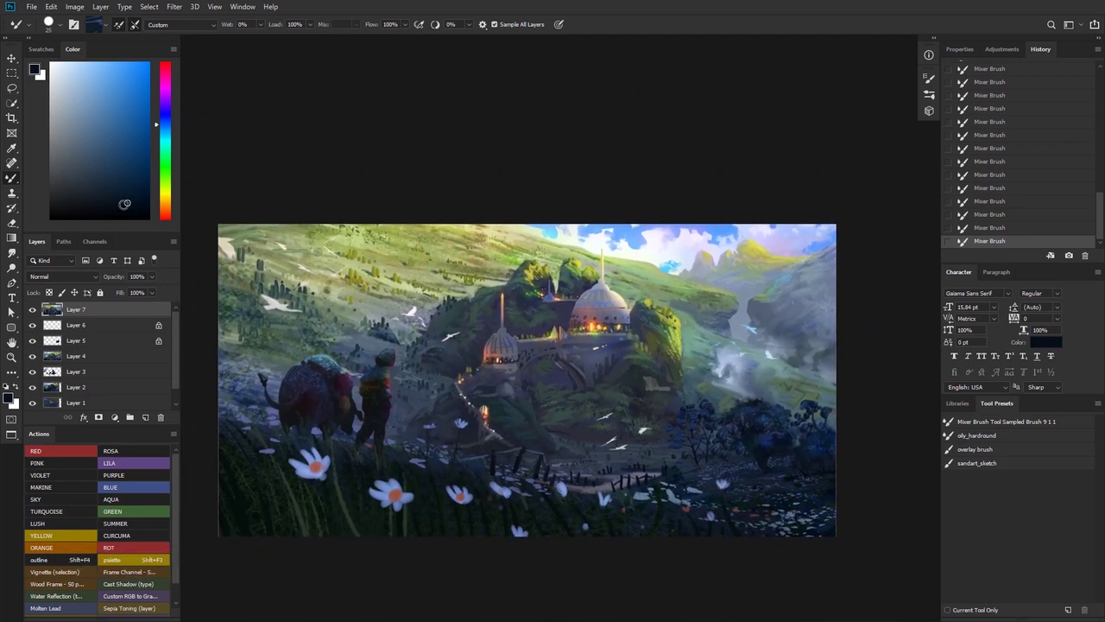
{"action": "left_click", "coordinate": [126, 215]}
{"action": "right_click", "coordinate": [260, 490]}
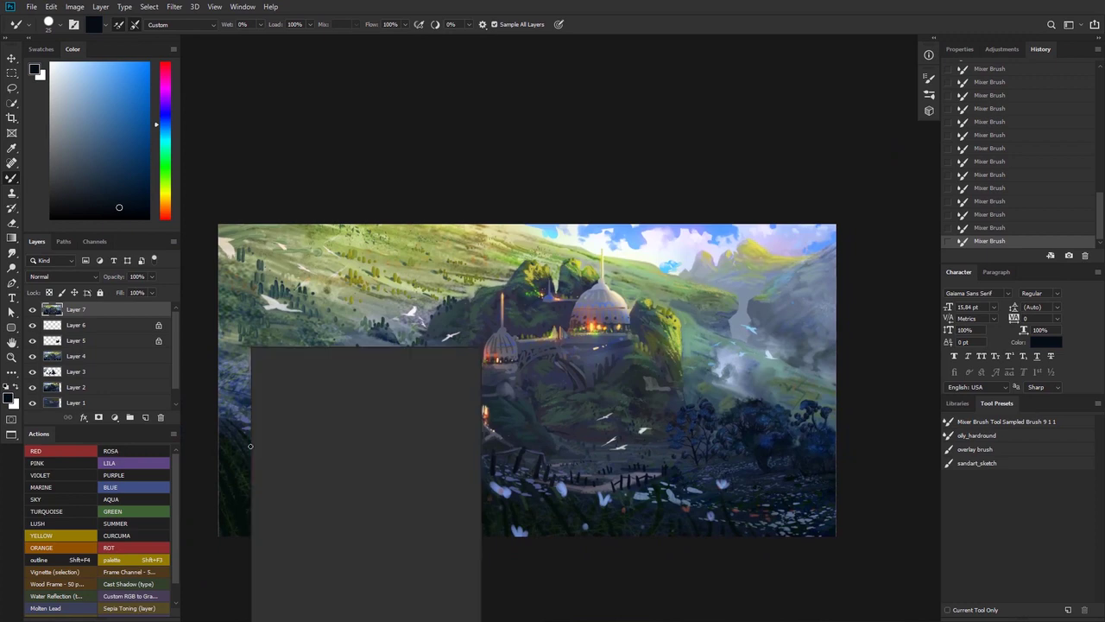
{"action": "key", "text": "Return"}
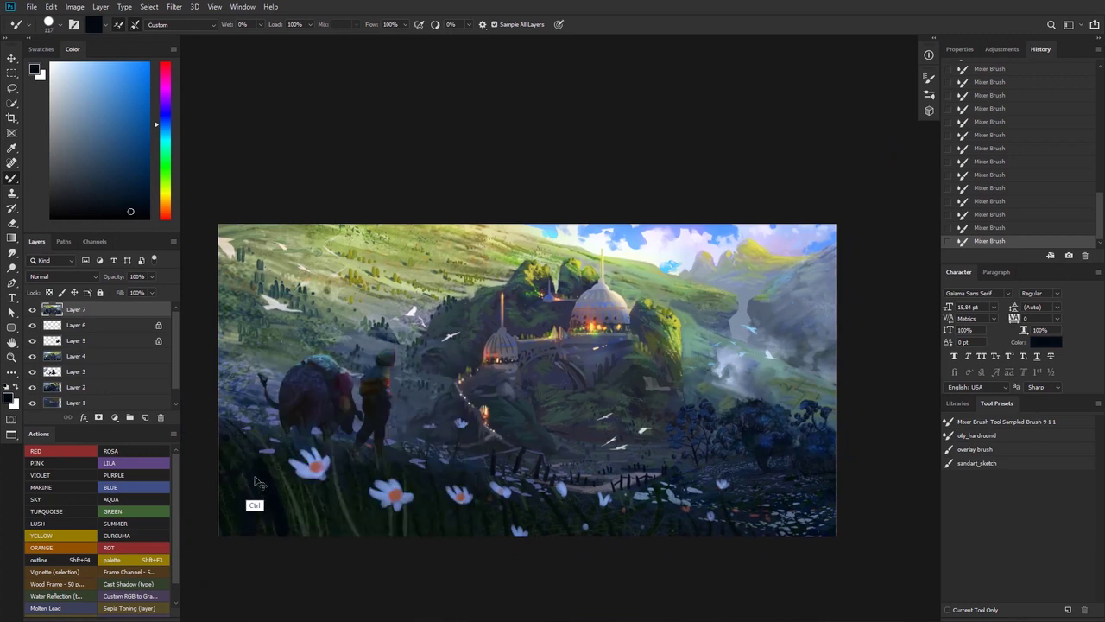
{"action": "key", "text": "ctrl+z"}
- Switch to a soft Brush and darken the foreground grass near the painting's corner, undoing an unsuitable stroke
{"action": "right_click", "coordinate": [270, 432]}
{"action": "left_click", "coordinate": [380, 468]}
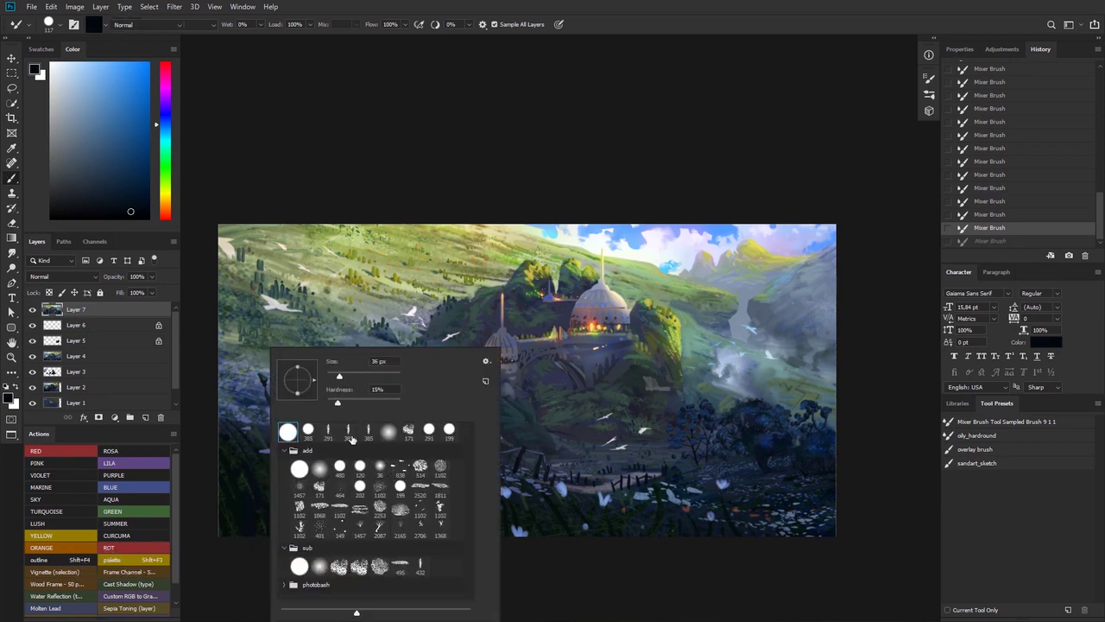
{"action": "left_click_drag", "start_coordinate": [252, 484], "coordinate": [269, 527]}
{"action": "key", "text": "ctrl+z"}
{"action": "left_click_drag", "start_coordinate": [260, 468], "coordinate": [288, 545]}
{"action": "left_click_drag", "start_coordinate": [265, 508], "coordinate": [265, 546]}
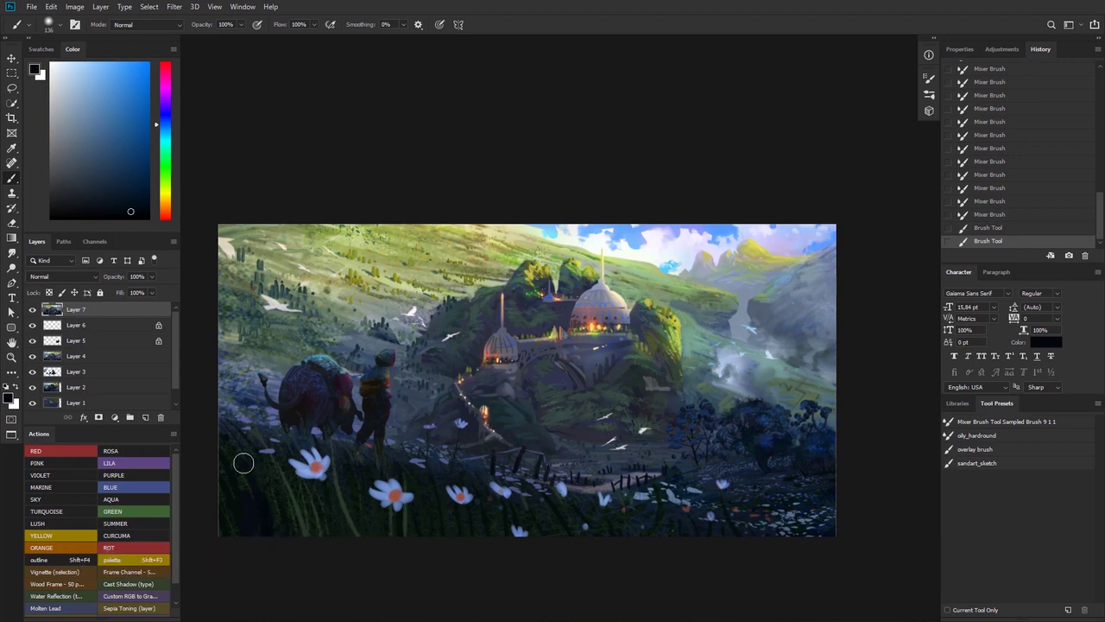
- Darken the grass along the painting's edge and beneath the large daisies with soft near-black strokes, undoing unsuitable ones
{"action": "left_click_drag", "start_coordinate": [241, 462], "coordinate": [246, 545]}
{"action": "left_click_drag", "start_coordinate": [234, 488], "coordinate": [228, 540]}
{"action": "left_click_drag", "start_coordinate": [335, 489], "coordinate": [342, 527]}
{"action": "left_click_drag", "start_coordinate": [359, 484], "coordinate": [363, 524]}
{"action": "left_click_drag", "start_coordinate": [345, 505], "coordinate": [336, 532]}
{"action": "left_click_drag", "start_coordinate": [313, 484], "coordinate": [316, 528]}
{"action": "left_click_drag", "start_coordinate": [341, 499], "coordinate": [341, 523]}
{"action": "left_click_drag", "start_coordinate": [283, 503], "coordinate": [286, 539]}
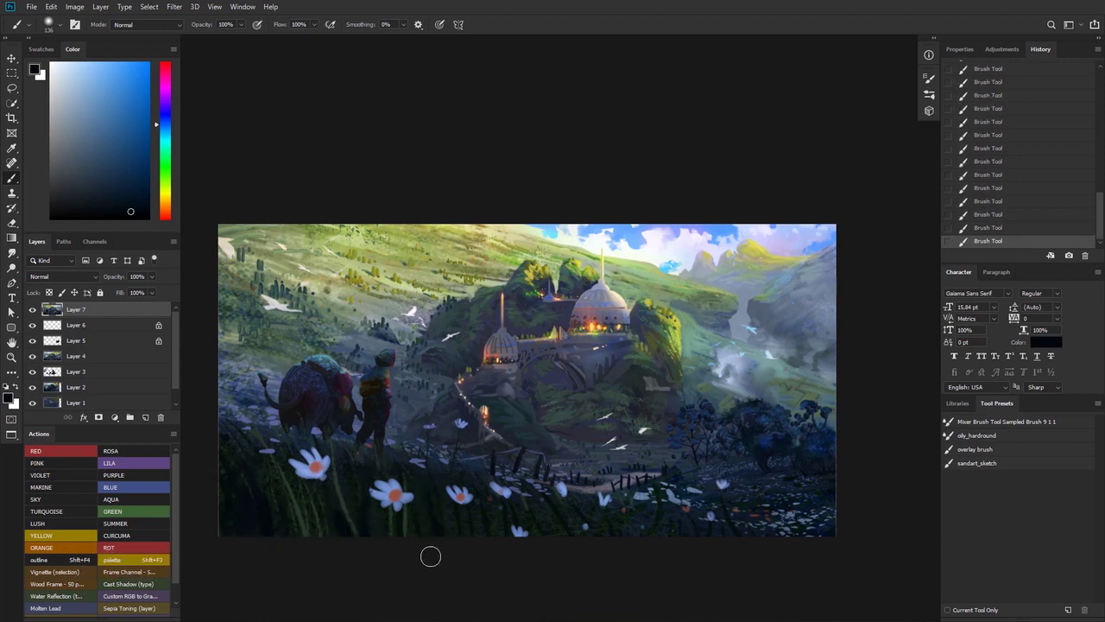
{"action": "key", "text": "ctrl+z"}
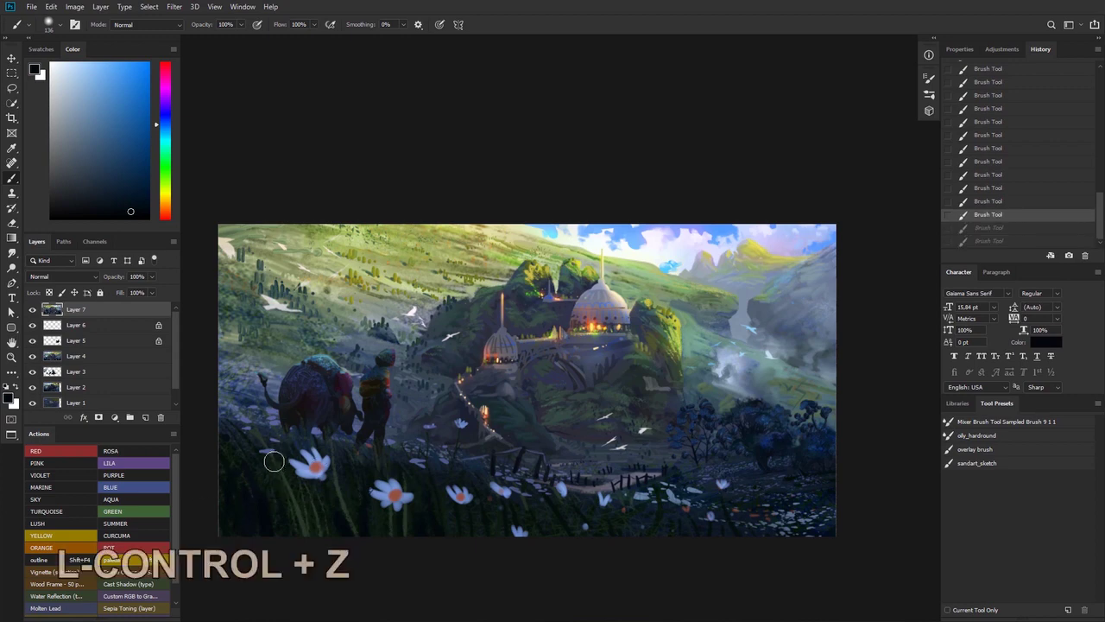
{"action": "key", "text": "ctrl+z"}
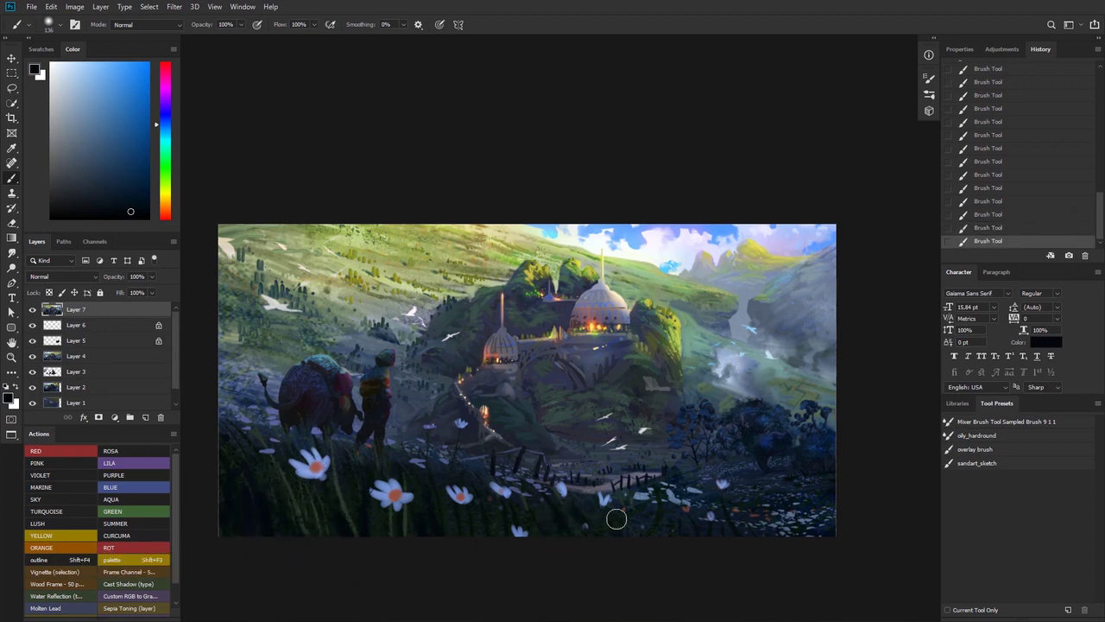
- Flip the painting on Layer 7 horizontally with Free Transform
{"action": "left_click_drag", "start_coordinate": [402, 367], "coordinate": [400, 328]}
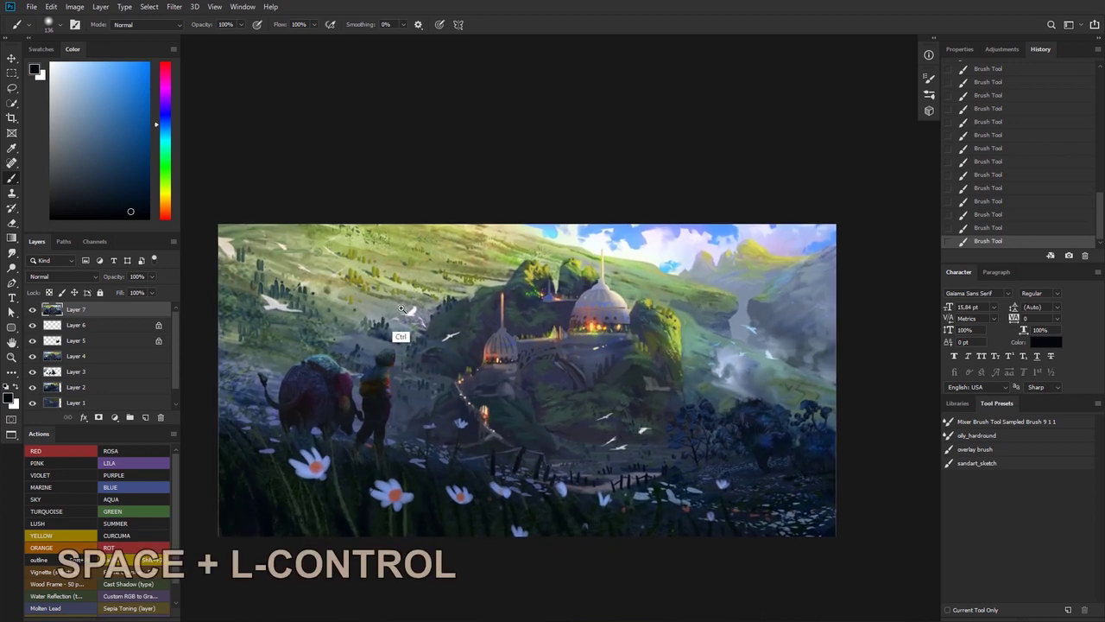
{"action": "mouse_move", "coordinate": [473, 285]}
{"action": "left_mouse_down"}
{"action": "mouse_move", "coordinate": [508, 282]}
{"action": "mouse_move", "coordinate": [525, 312]}
{"action": "mouse_move", "coordinate": [466, 270]}
{"action": "left_mouse_up"}
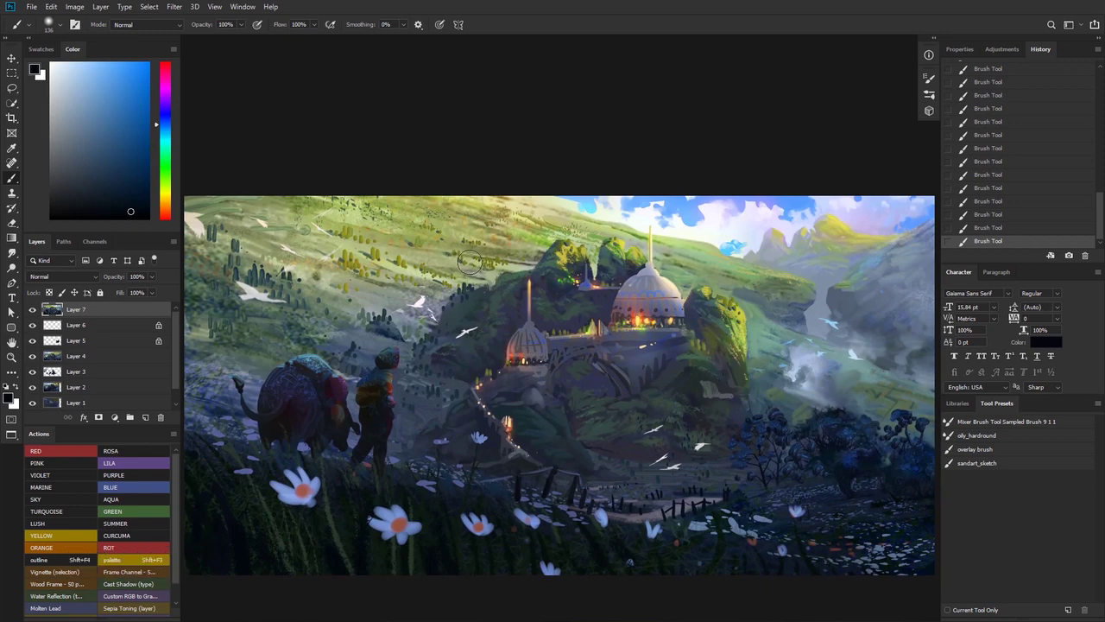
{"action": "left_click_drag", "start_coordinate": [475, 270], "coordinate": [481, 248]}
{"action": "left_click_drag", "start_coordinate": [480, 315], "coordinate": [467, 309]}
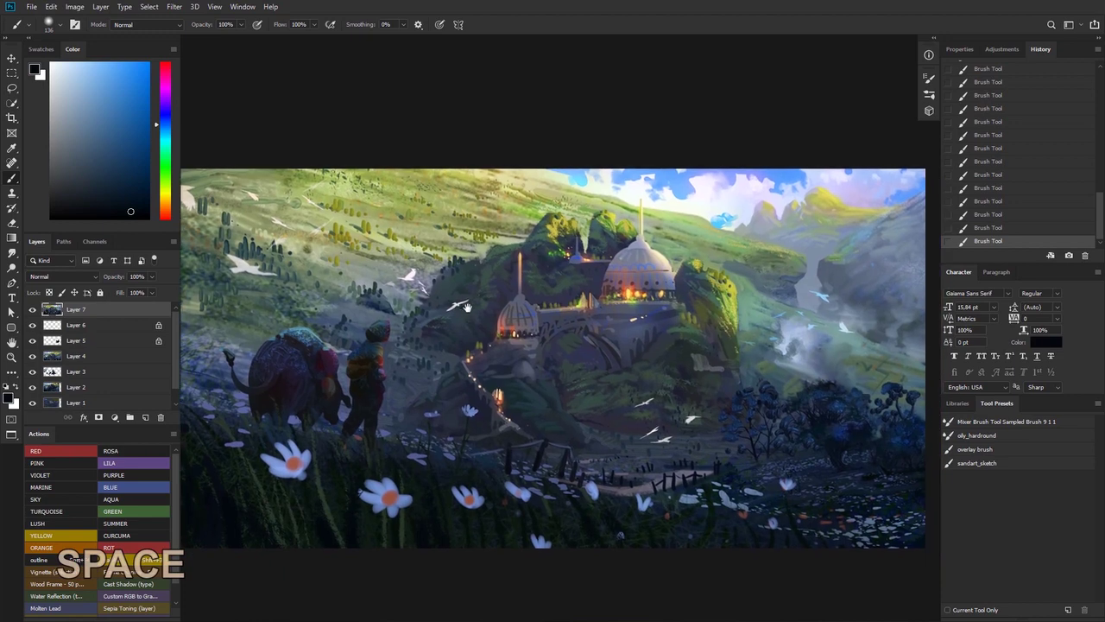
{"action": "key", "text": "ctrl+t"}
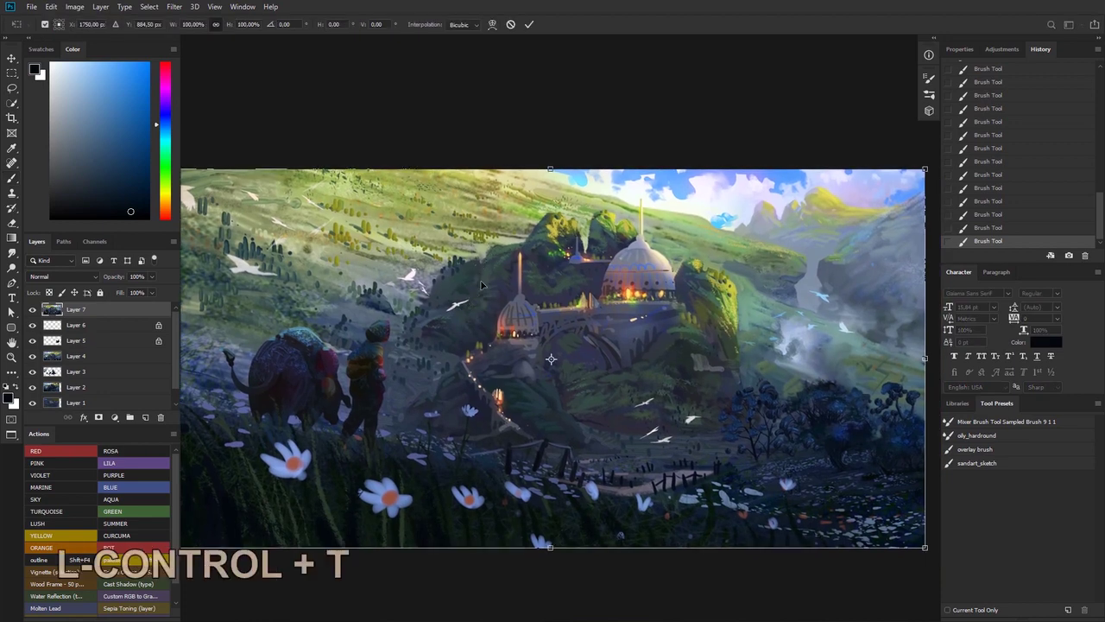
{"action": "right_click", "coordinate": [481, 285]}
{"action": "left_click", "coordinate": [518, 423]}
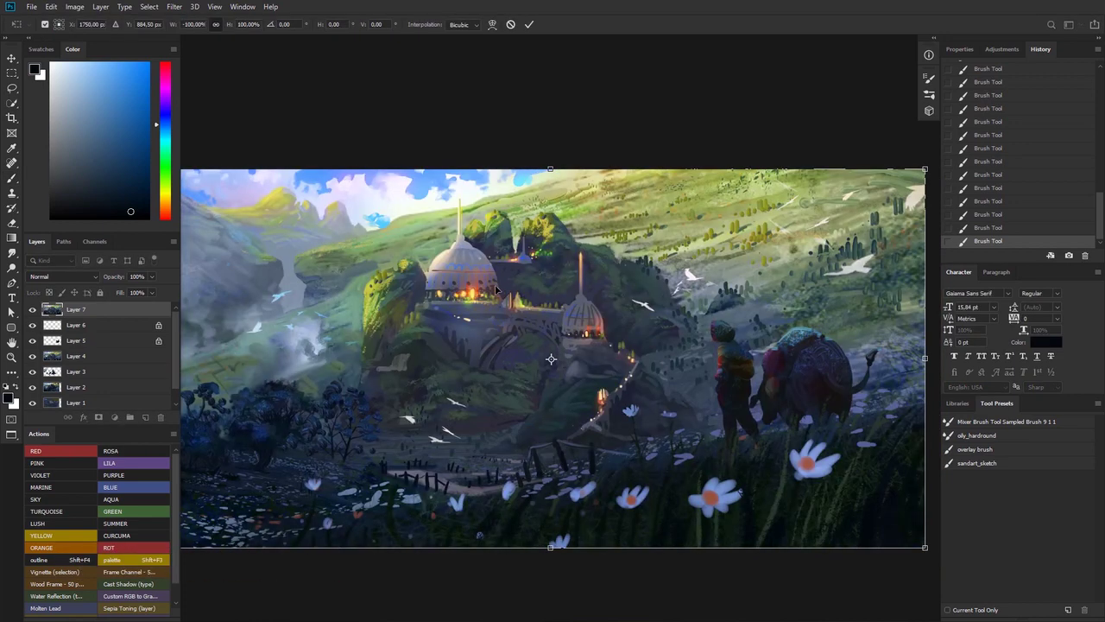
{"action": "key", "text": "Return"}
- Compare the flipped painting with its unflipped version by undoing and redoing the transform
{"action": "mouse_move", "coordinate": [497, 290]}
{"action": "left_mouse_down"}
{"action": "mouse_move", "coordinate": [526, 311]}
{"action": "mouse_move", "coordinate": [499, 297]}
{"action": "left_mouse_up"}
{"action": "left_click", "coordinate": [505, 298], "text": "ctrl"}
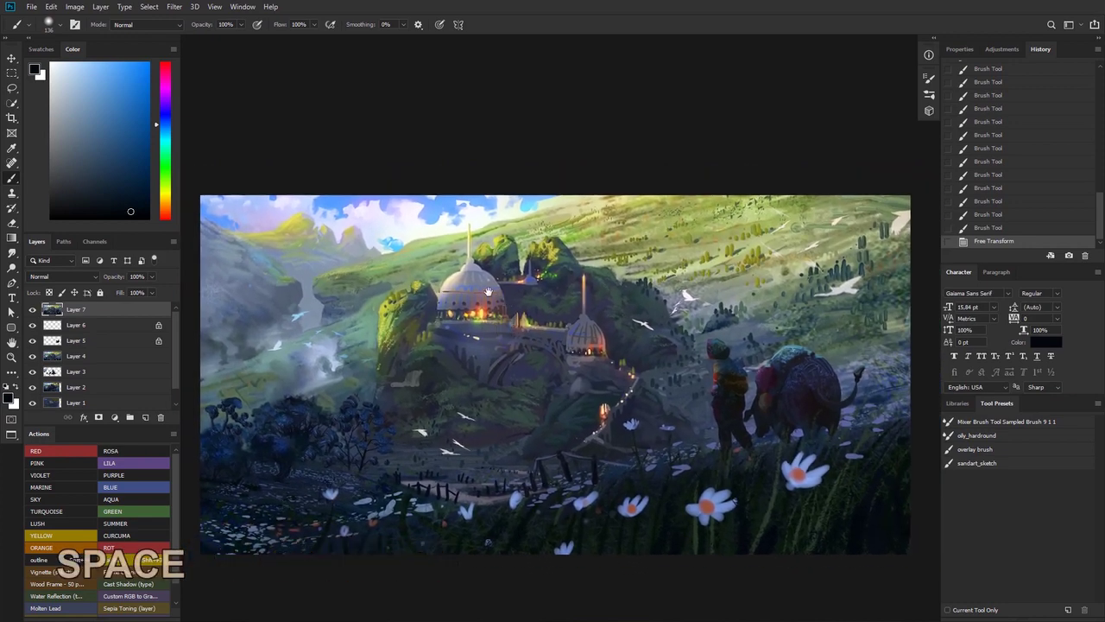
{"action": "left_click_drag", "start_coordinate": [489, 293], "coordinate": [515, 290]}
{"action": "left_click_drag", "start_coordinate": [500, 328], "coordinate": [503, 309]}
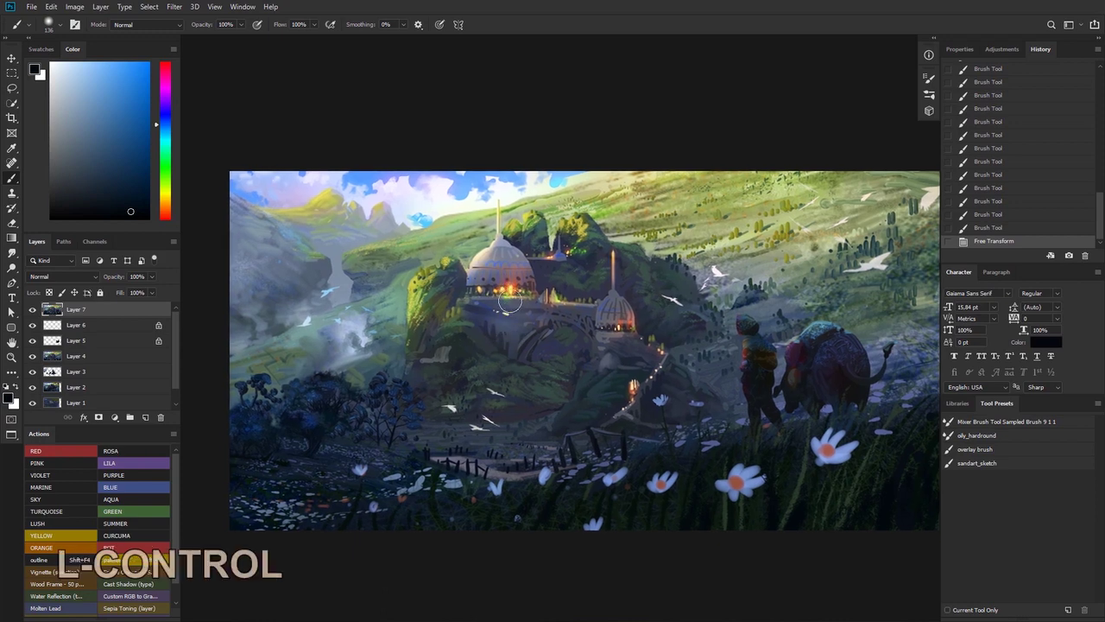
{"action": "key", "text": "ctrl+z"}
{"action": "key", "text": "ctrl+h"}
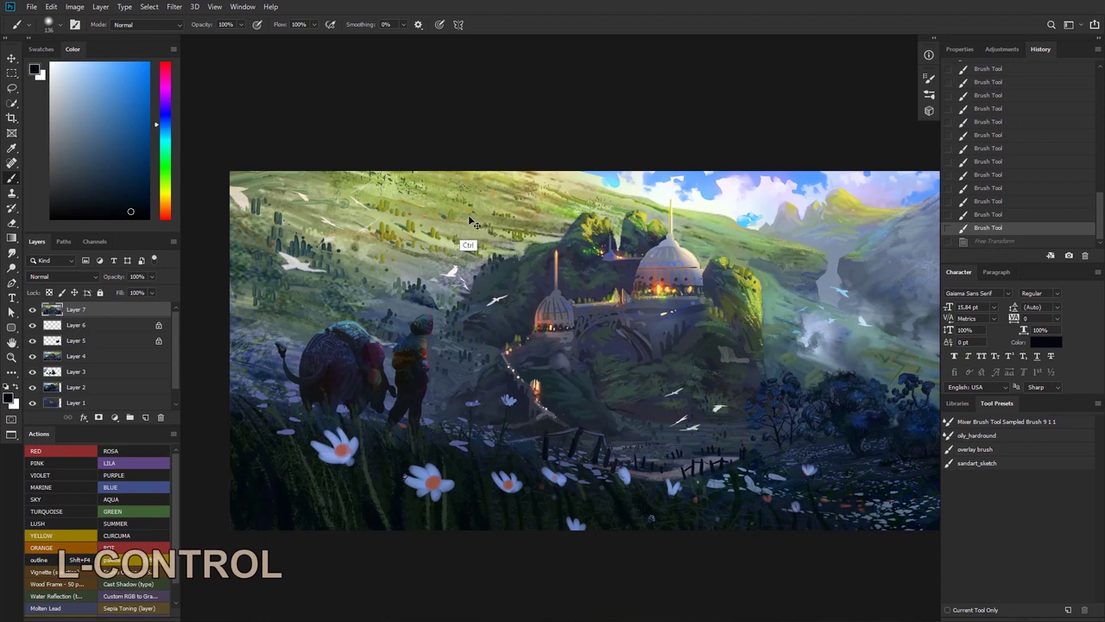
{"action": "key", "text": "ctrl+z"}
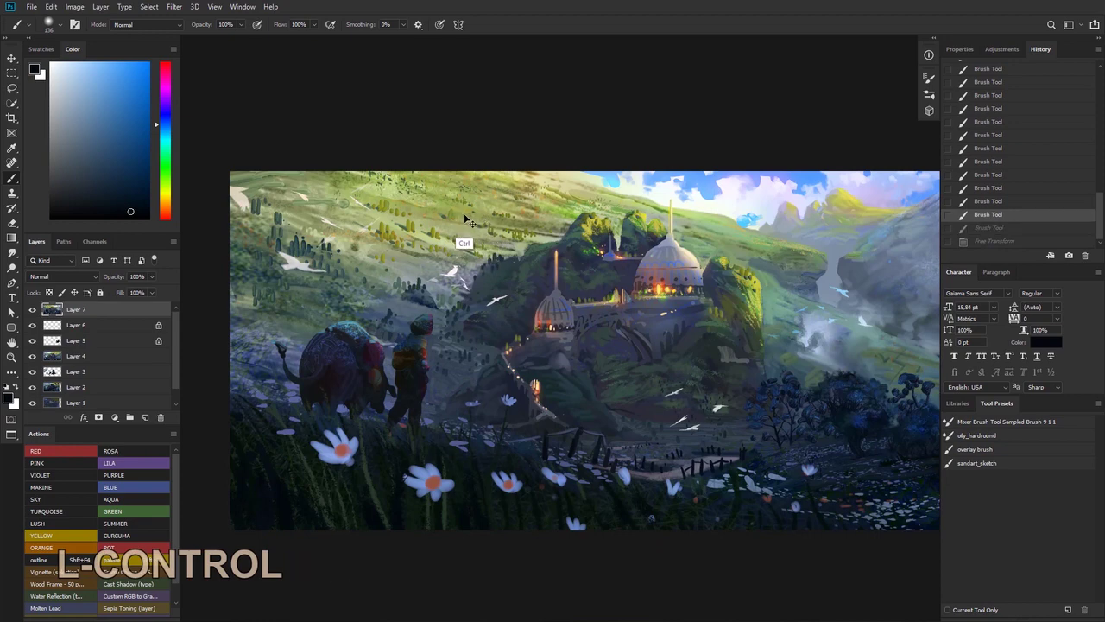
{"action": "key", "text": "ctrl+shift+z"}
{"action": "key", "text": "ctrl+shift+z"}
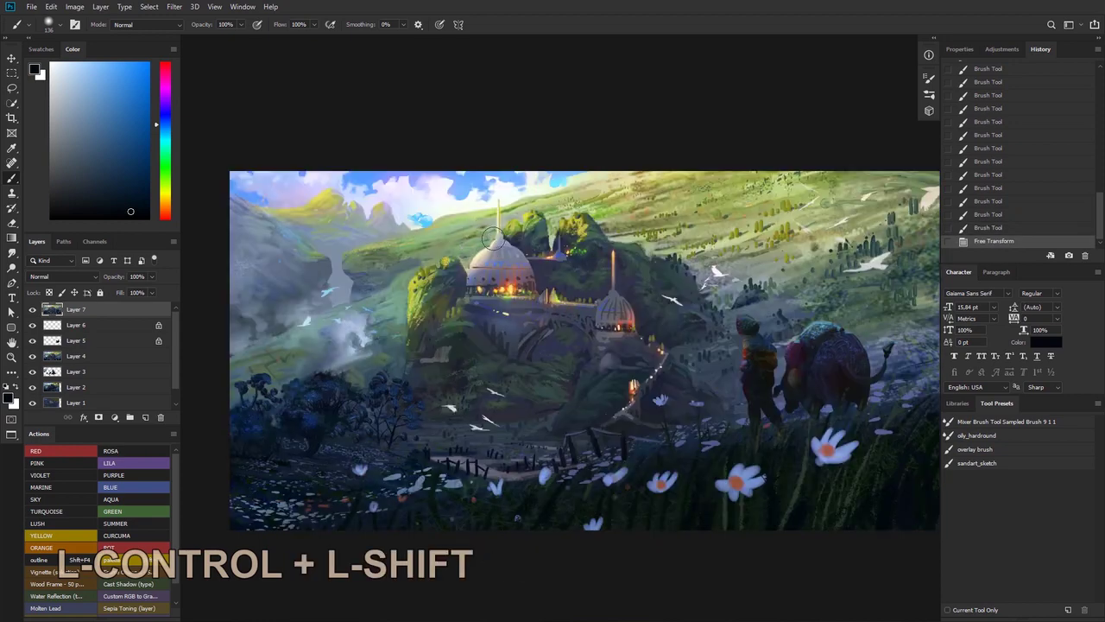
- Toggle Layer 7's visibility repeatedly to compare the painting before and after the repainting
{"action": "left_click_drag", "start_coordinate": [502, 258], "coordinate": [468, 264]}
{"action": "left_click", "coordinate": [32, 309]}
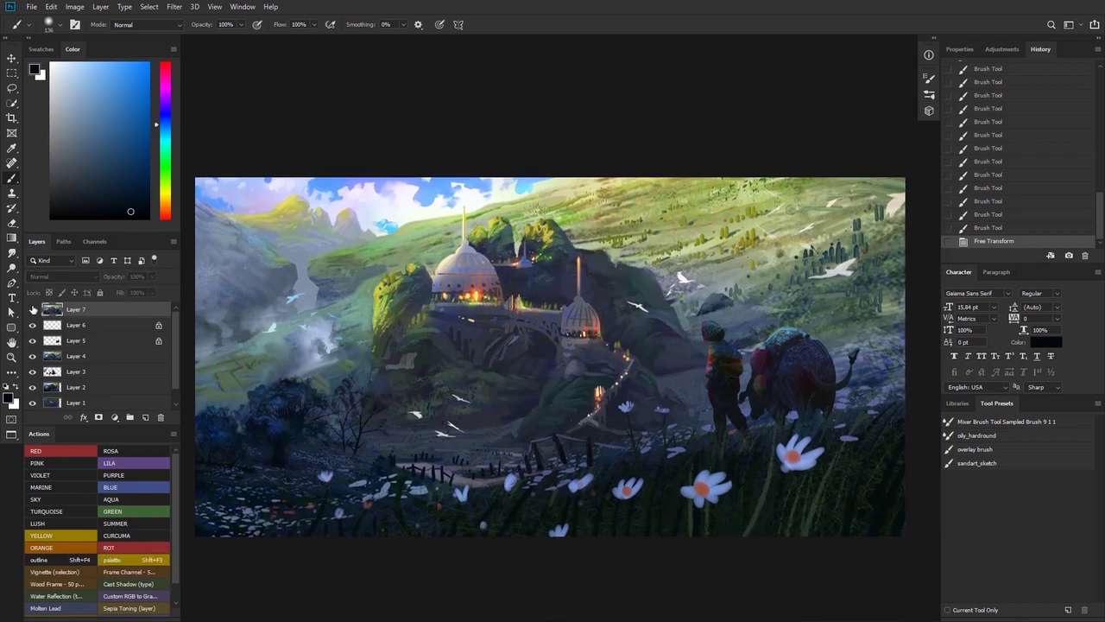
{"action": "left_click", "coordinate": [32, 310]}
{"action": "left_click", "coordinate": [32, 310]}
{"action": "left_click", "coordinate": [32, 309]}
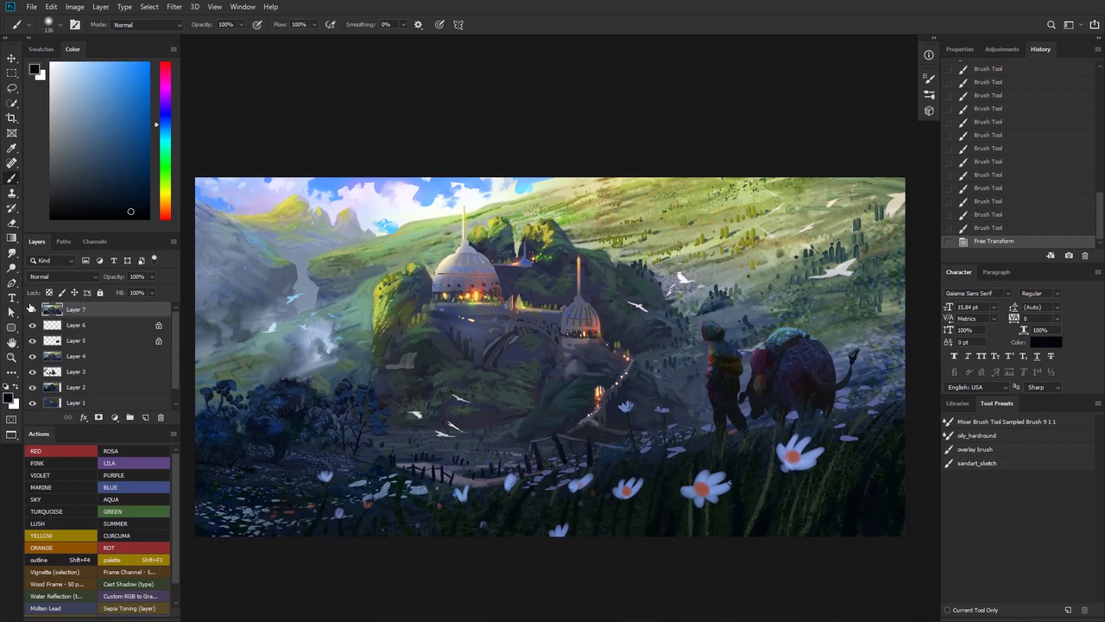
{"action": "left_click", "coordinate": [32, 309]}
{"action": "left_click", "coordinate": [32, 309]}
{"action": "left_click", "coordinate": [32, 309]}
{"action": "left_click", "coordinate": [32, 309]}
{"action": "left_click", "coordinate": [32, 309]}
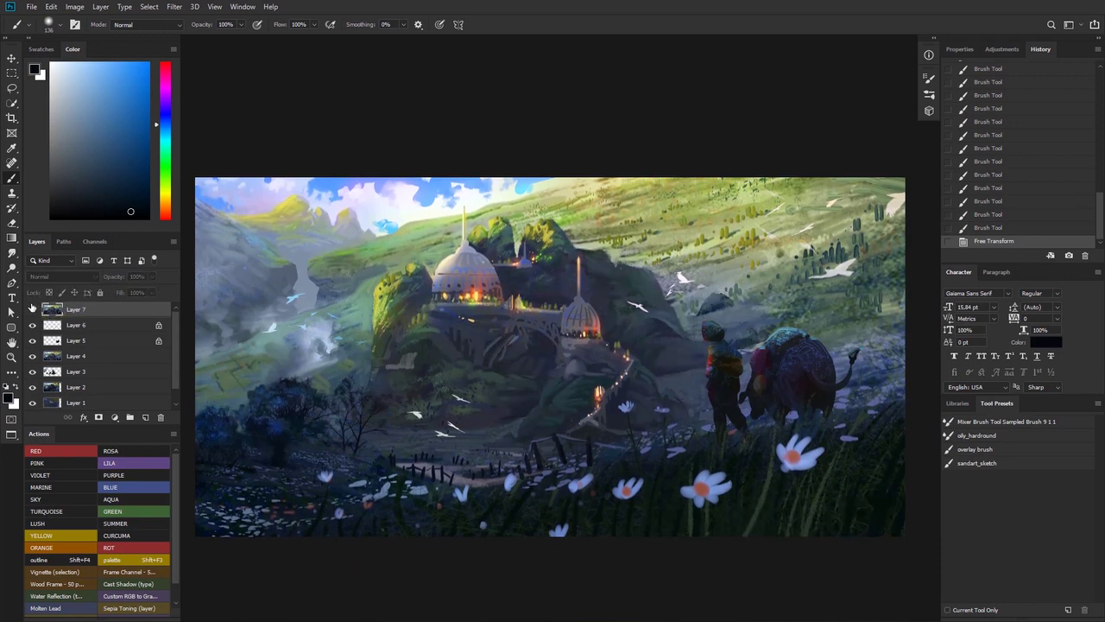
{"action": "left_click", "coordinate": [32, 310]}
{"action": "left_click", "coordinate": [32, 309]}
{"action": "left_click", "coordinate": [32, 309]}
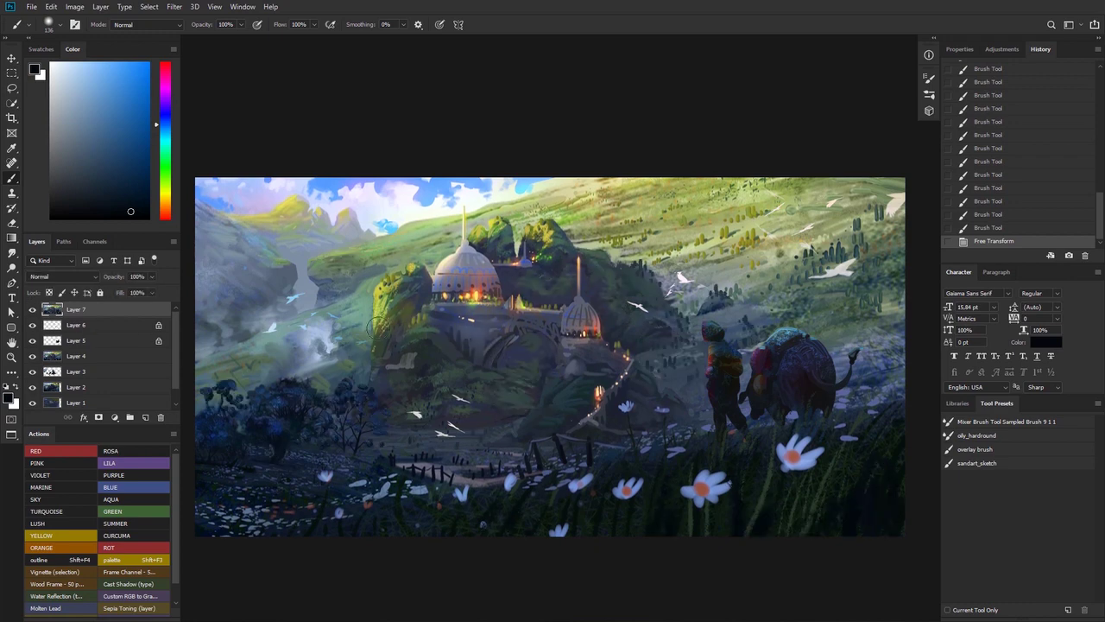
- Sample the hillside's light green, set the soft brush to 61 px, and paint grassy strokes on the slope behind the yellow-lit cliff
{"action": "key", "text": "space"}
{"action": "mouse_move", "coordinate": [445, 287]}
{"action": "left_mouse_down"}
{"action": "mouse_move", "coordinate": [478, 291]}
{"action": "mouse_move", "coordinate": [434, 292]}
{"action": "mouse_move", "coordinate": [460, 294]}
{"action": "mouse_move", "coordinate": [445, 285]}
{"action": "left_mouse_up"}
{"action": "key", "text": "ctrl+space"}
{"action": "left_click", "coordinate": [421, 127]}
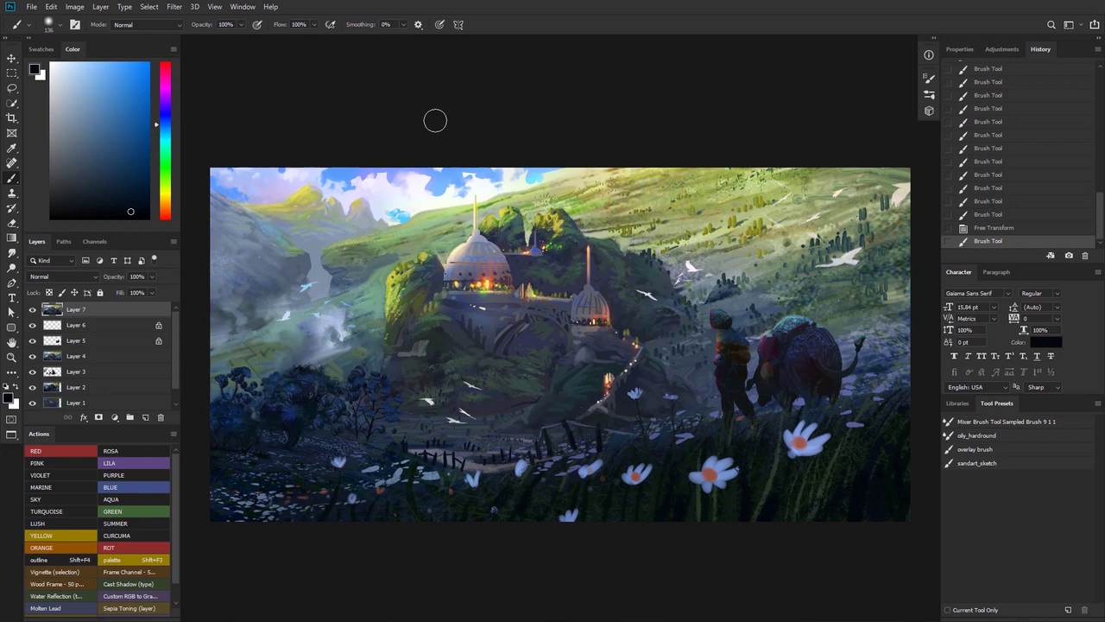
{"action": "left_click_drag", "start_coordinate": [364, 253], "coordinate": [464, 259]}
{"action": "left_click", "coordinate": [535, 241], "text": "alt"}
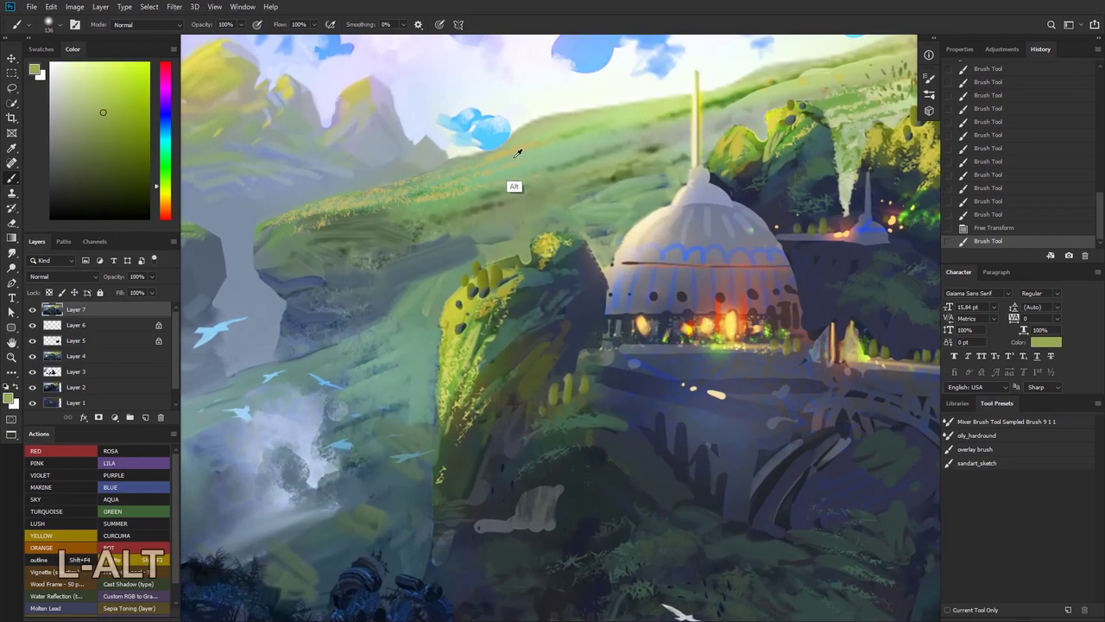
{"action": "right_click", "coordinate": [533, 185]}
{"action": "left_click", "coordinate": [620, 216]}
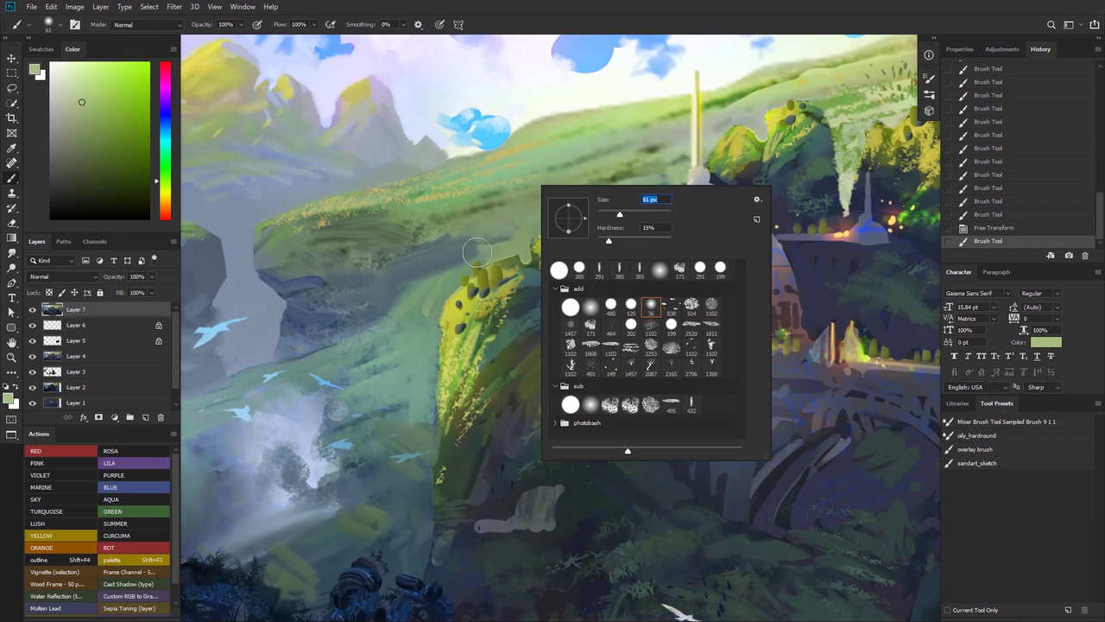
{"action": "mouse_move", "coordinate": [476, 252]}
{"action": "left_mouse_down"}
{"action": "mouse_move", "coordinate": [411, 295]}
{"action": "mouse_move", "coordinate": [476, 242]}
{"action": "left_mouse_up"}
{"action": "key", "text": "ctrl+z"}
{"action": "left_click_drag", "start_coordinate": [476, 241], "coordinate": [464, 254]}
{"action": "left_click_drag", "start_coordinate": [530, 219], "coordinate": [436, 262]}
{"action": "left_click_drag", "start_coordinate": [434, 259], "coordinate": [407, 274]}
- Sample varied muted and light greens from the hillside and paint soft grassy strokes on the slope behind the yellow-lit cliff
{"action": "left_click", "coordinate": [413, 333], "text": "alt"}
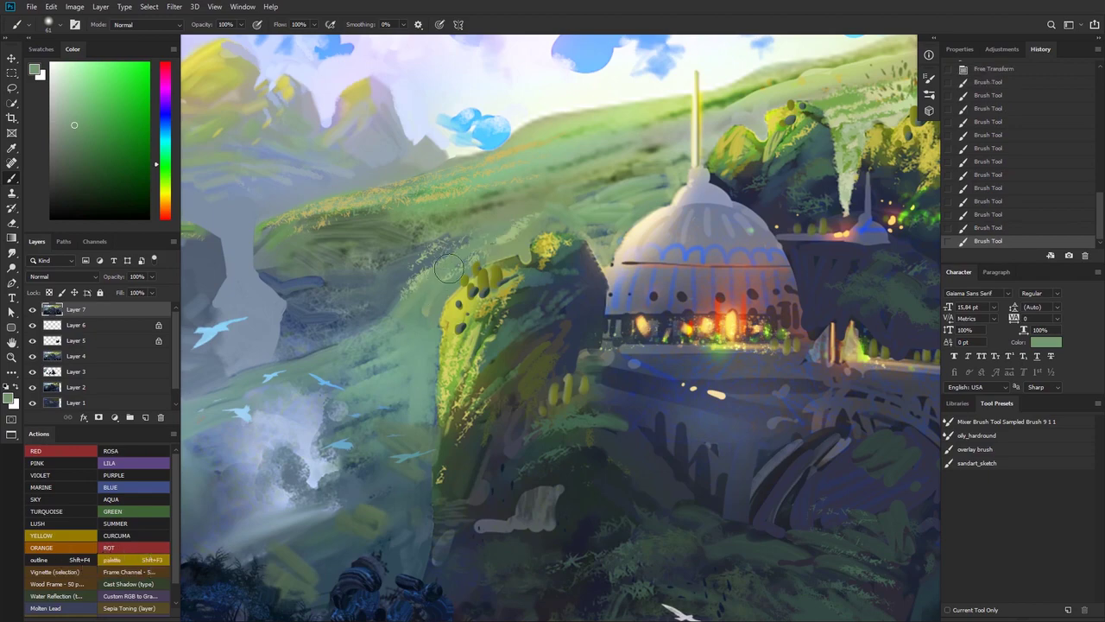
{"action": "left_click", "coordinate": [425, 258], "text": "alt"}
{"action": "left_click_drag", "start_coordinate": [467, 236], "coordinate": [438, 268]}
{"action": "left_click", "coordinate": [507, 233], "text": "alt"}
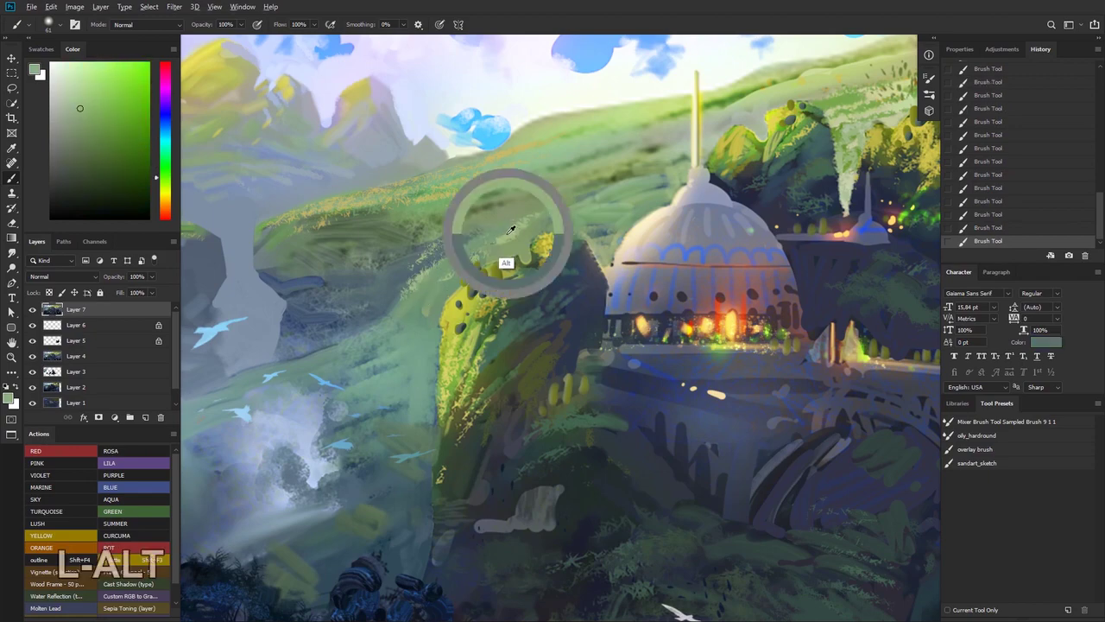
{"action": "left_click_drag", "start_coordinate": [500, 235], "coordinate": [419, 273]}
{"action": "mouse_move", "coordinate": [456, 233]}
{"action": "left_mouse_down"}
{"action": "mouse_move", "coordinate": [428, 264]}
{"action": "mouse_move", "coordinate": [402, 249]}
{"action": "left_mouse_up"}
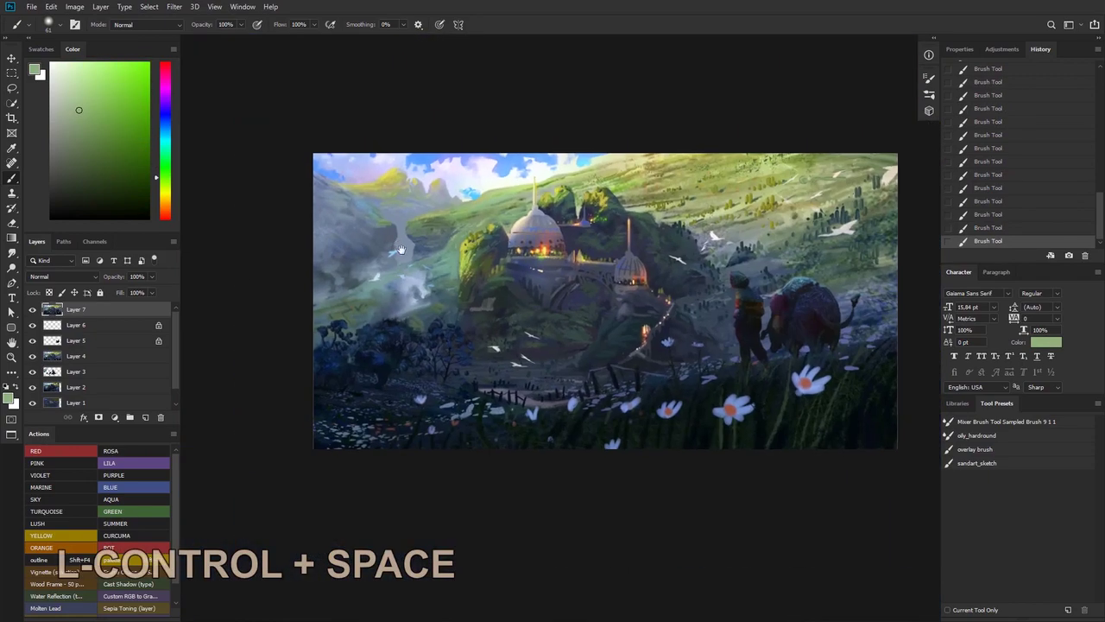
{"action": "left_click_drag", "start_coordinate": [550, 224], "coordinate": [527, 210]}
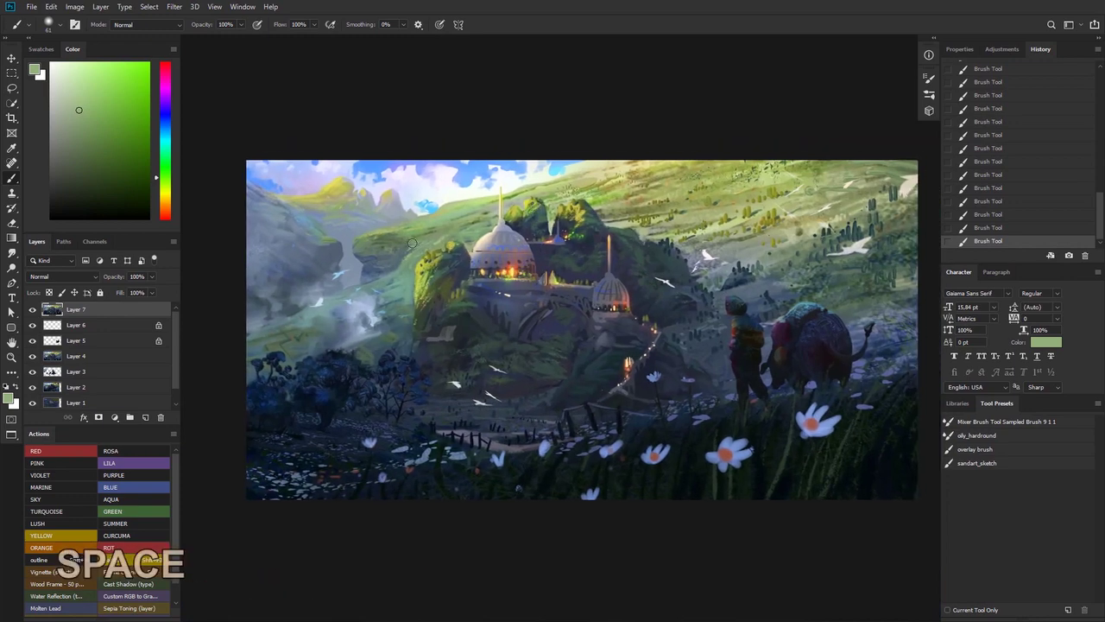
{"action": "left_click", "coordinate": [402, 264], "text": "alt"}
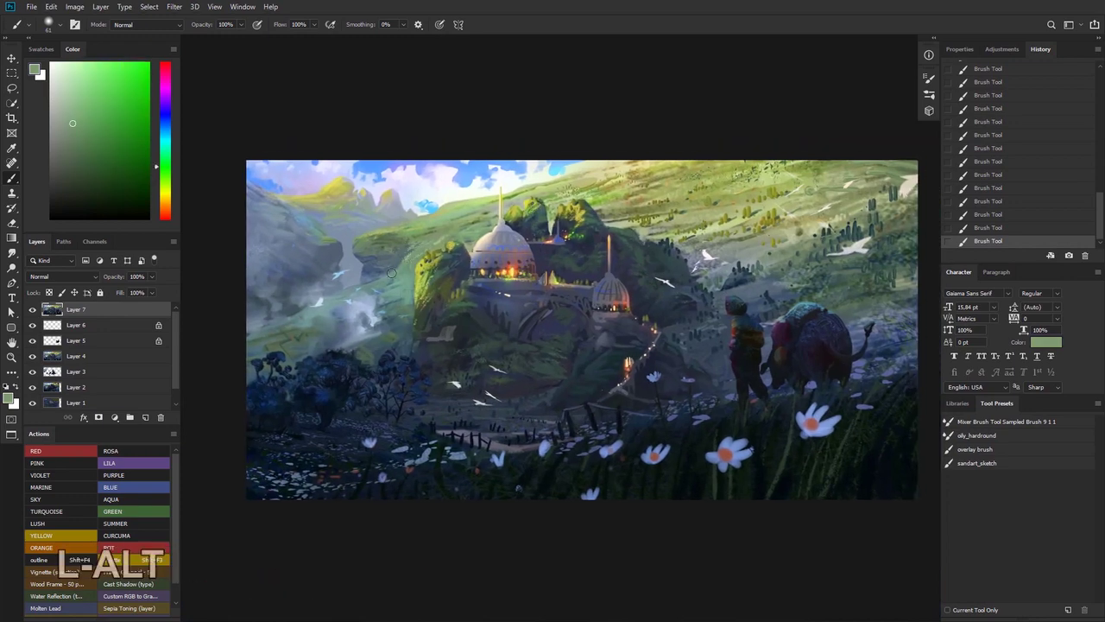
{"action": "left_click_drag", "start_coordinate": [400, 249], "coordinate": [428, 252]}
- Sample the shaded slope's blue-grey beside the cliff and set the soft brush size to 42 px
{"action": "left_click", "coordinate": [404, 250], "text": "alt"}
{"action": "right_click", "coordinate": [409, 247]}
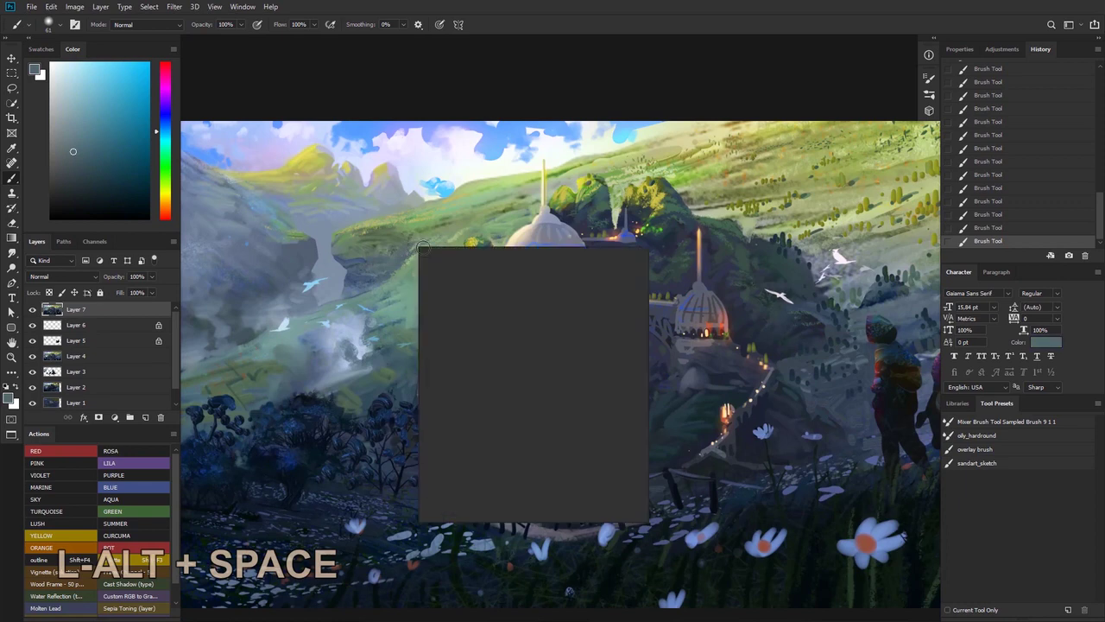
{"action": "left_click_drag", "start_coordinate": [495, 279], "coordinate": [492, 279]}
{"action": "key", "text": "Return"}
{"action": "key", "text": "space"}
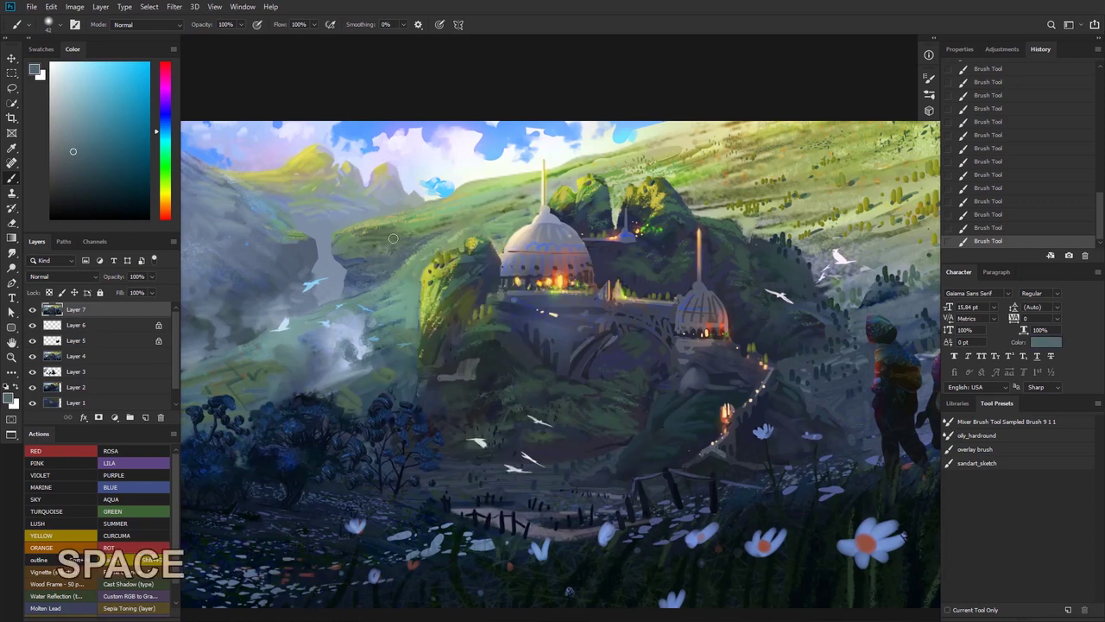
{"action": "key", "text": "ctrl+space"}
{"action": "left_click_drag", "start_coordinate": [464, 214], "coordinate": [395, 130]}
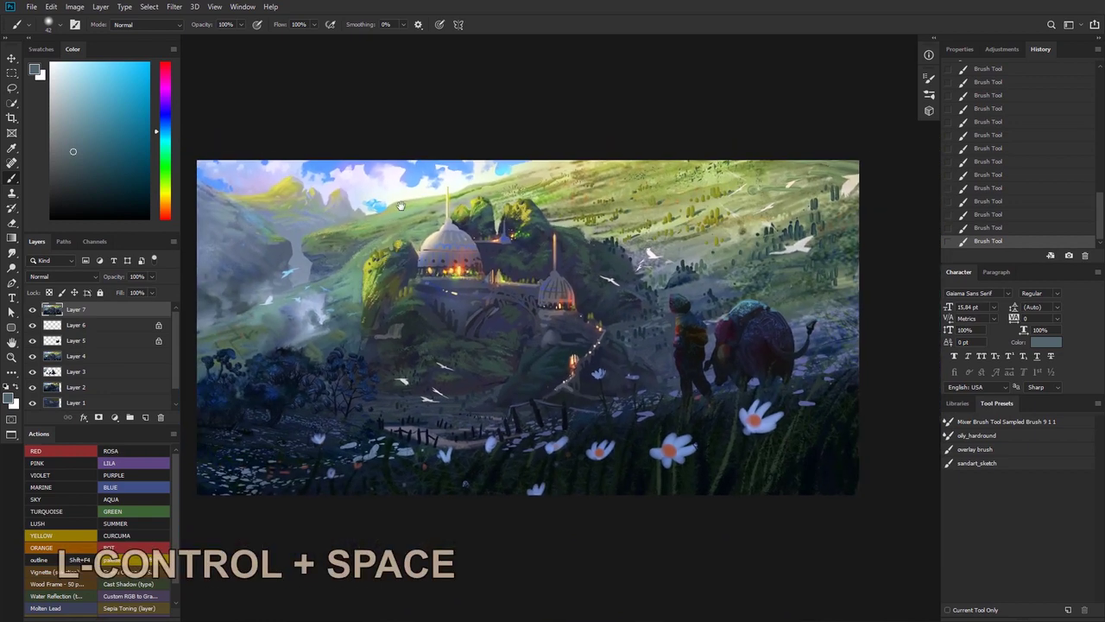